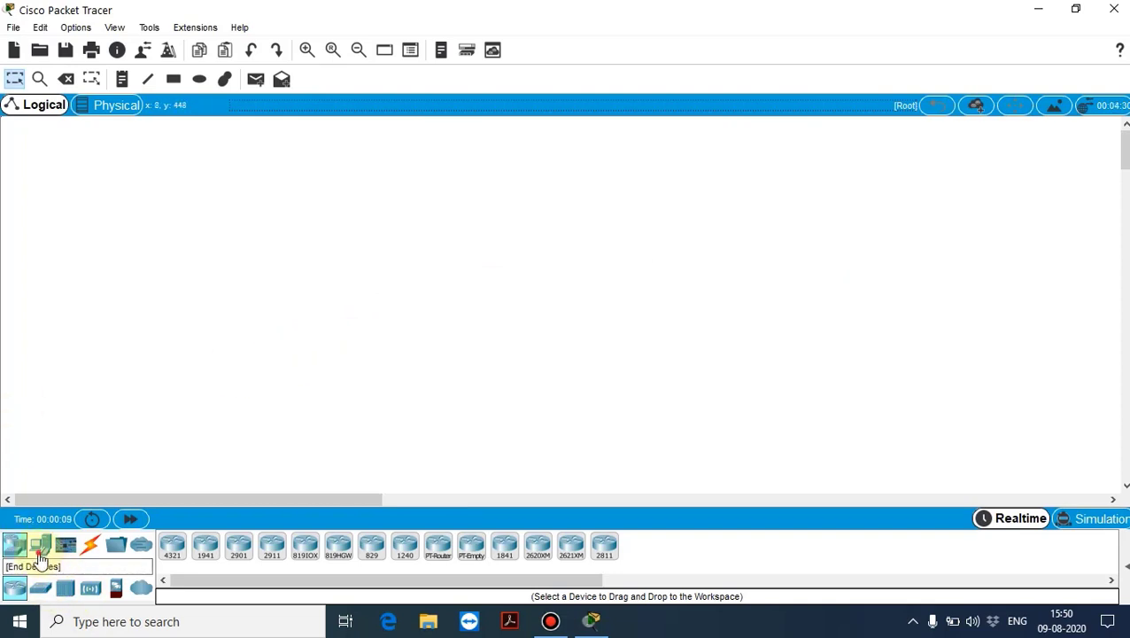
- Place two generic PCs side by side in the lower part of the logical workspace
click(39, 546)
drag(171, 549, 170, 398)
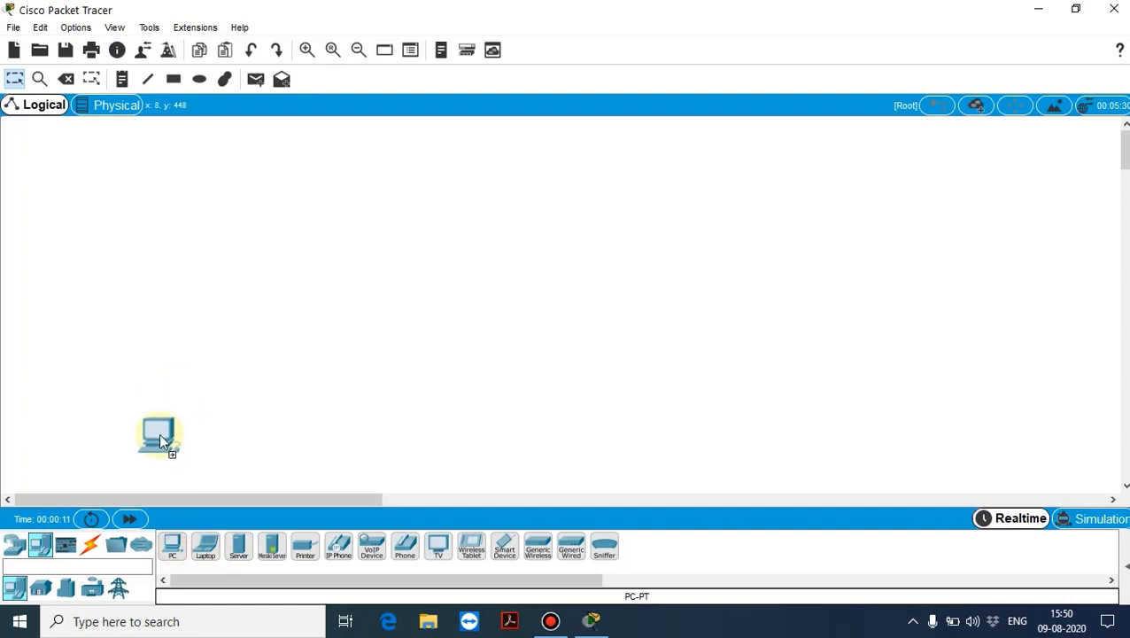
click(159, 432)
click(172, 546)
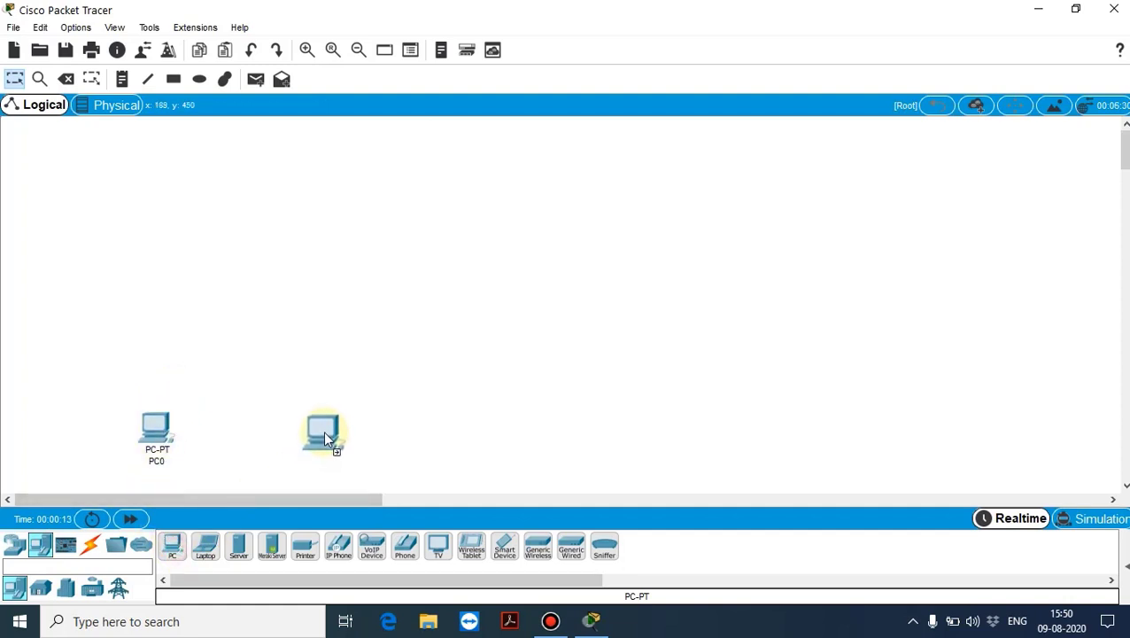
click(323, 430)
drag(327, 437, 330, 429)
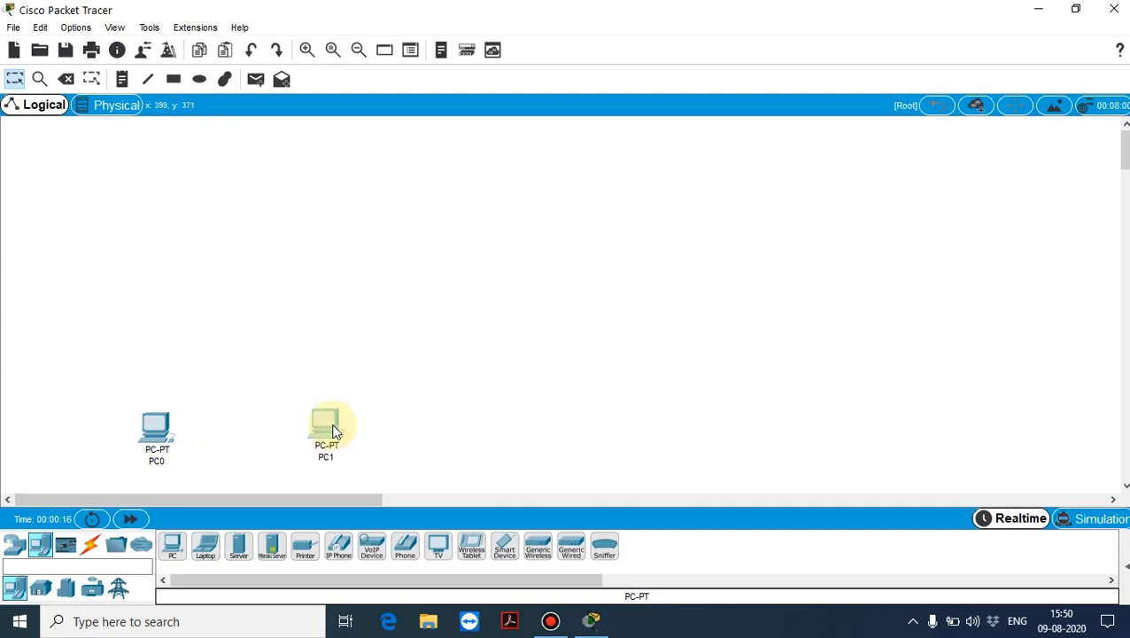
- Place a 2950-24 switch above and between the two PCs
click(13, 551)
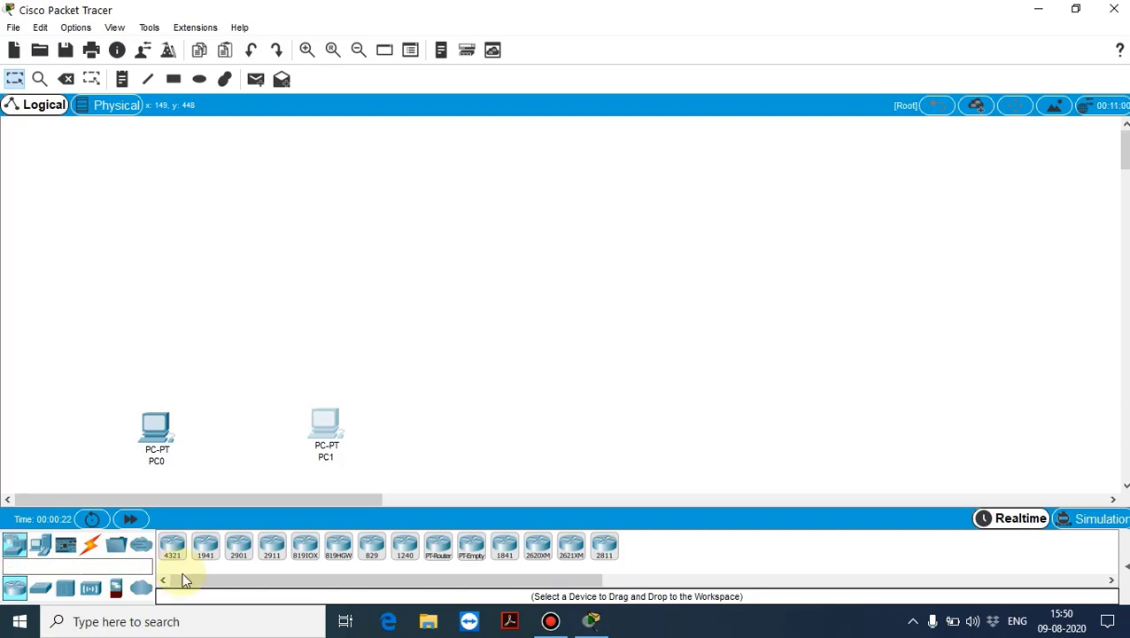
click(40, 588)
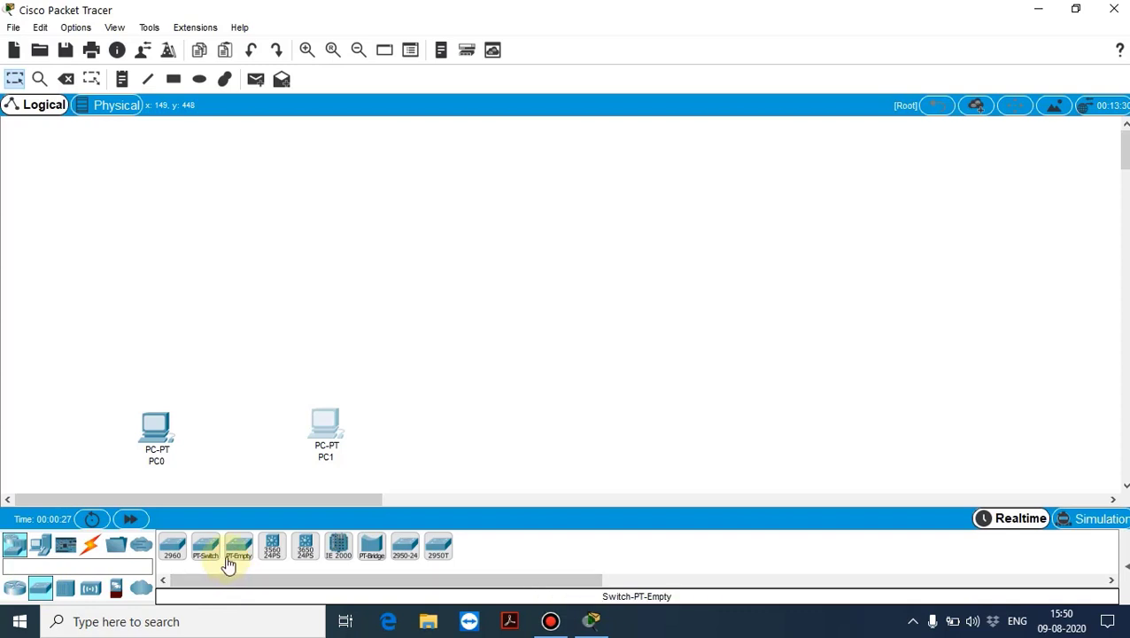
click(405, 548)
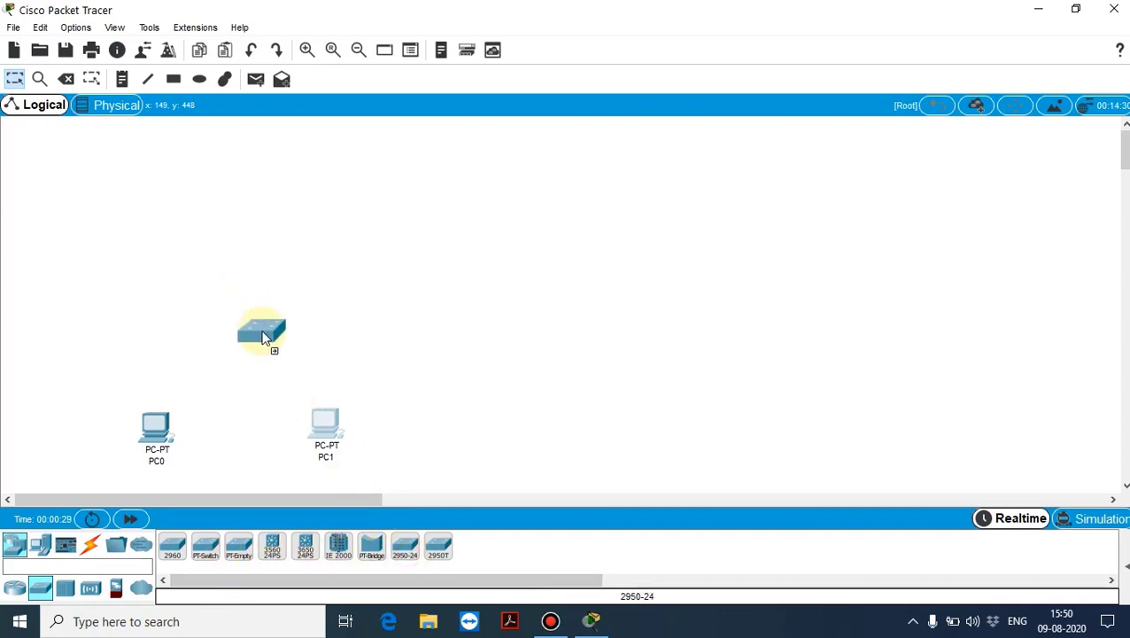
click(254, 327)
- Examine the ports of the 2950-24 switch in an enlarged physical device view, and close its window
click(255, 327)
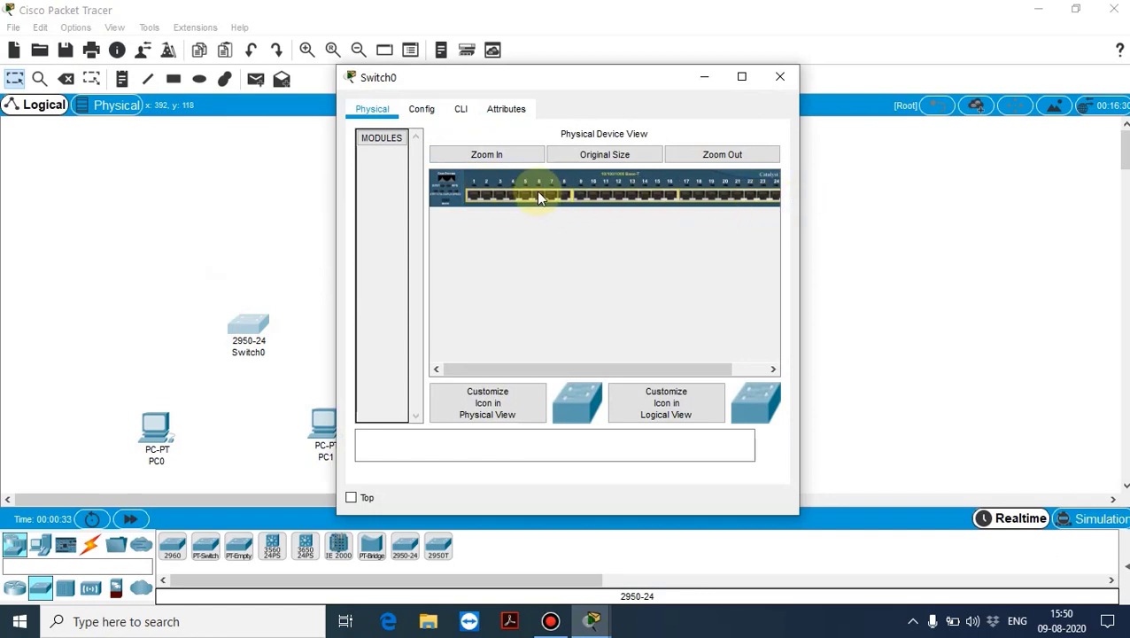
click(519, 160)
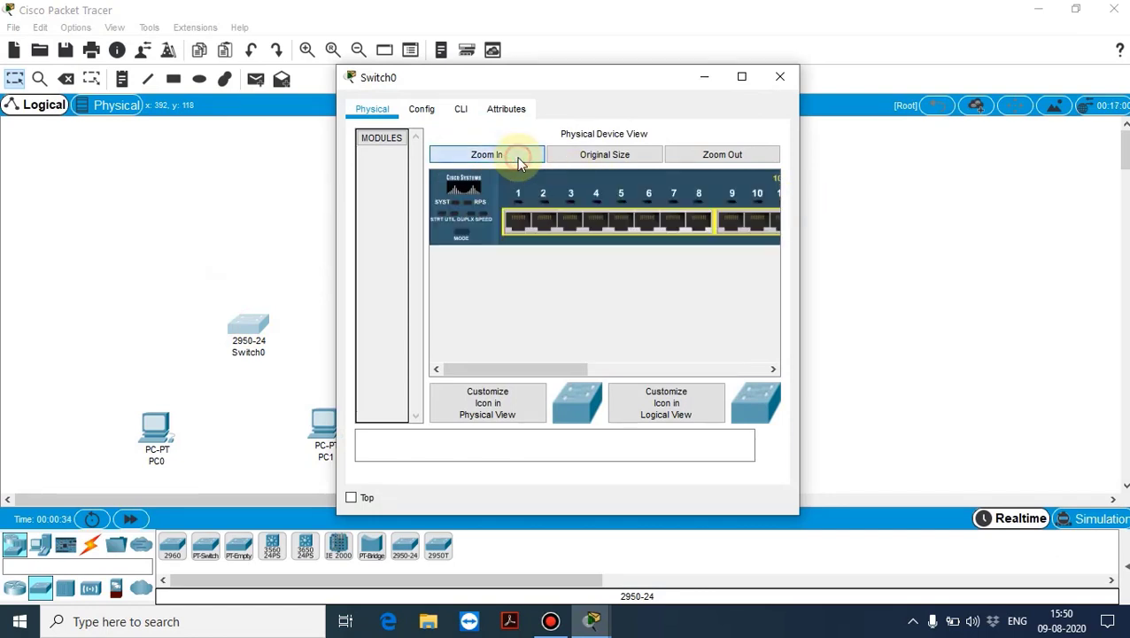
click(744, 77)
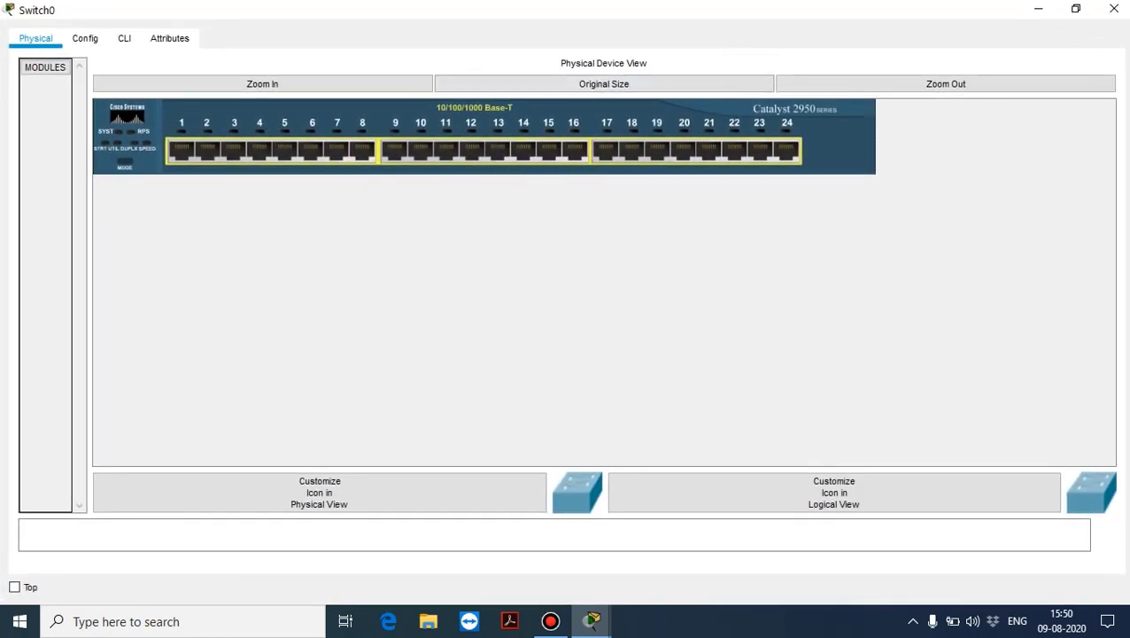
click(1112, 9)
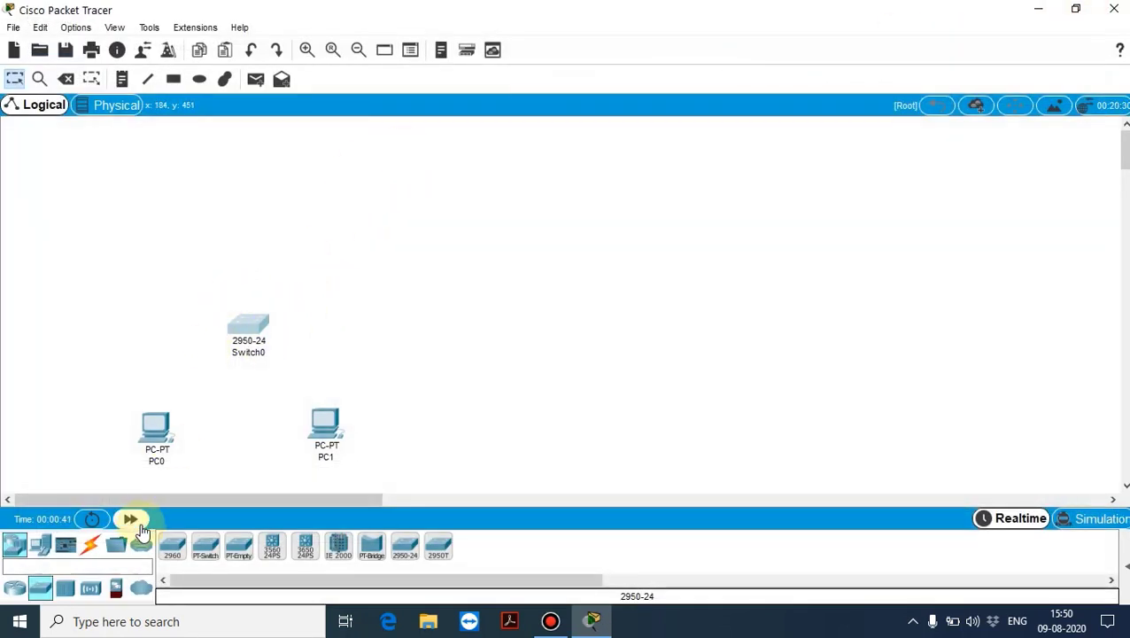
- Connect PC0's FastEthernet0 port to the switch's FastEthernet0/1 port with a Copper Straight-Through cable
click(88, 551)
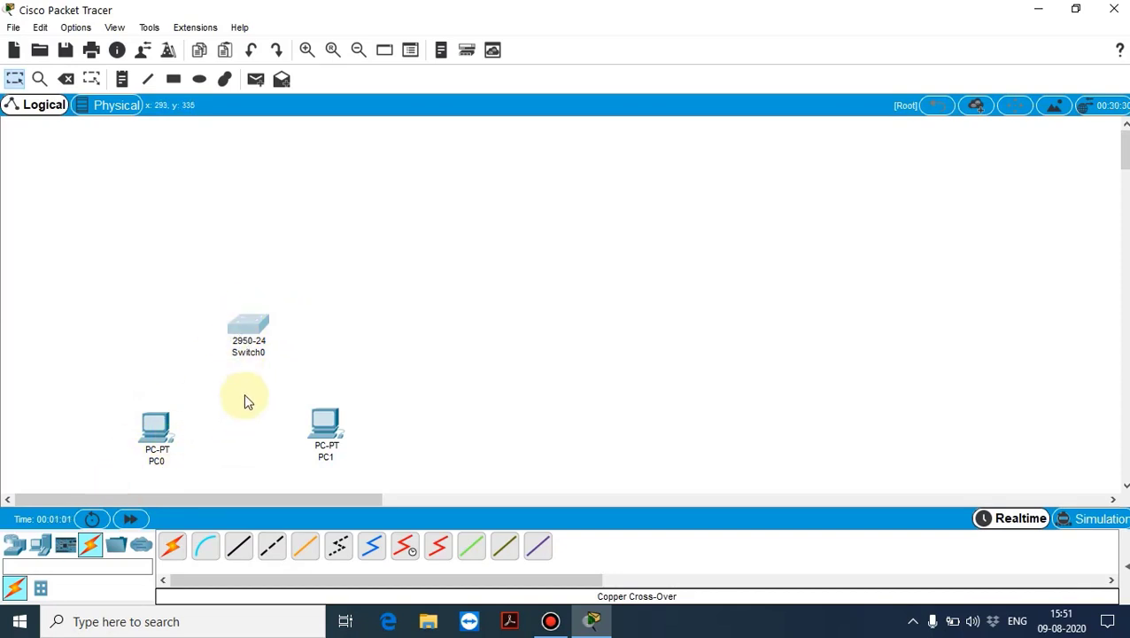
click(241, 556)
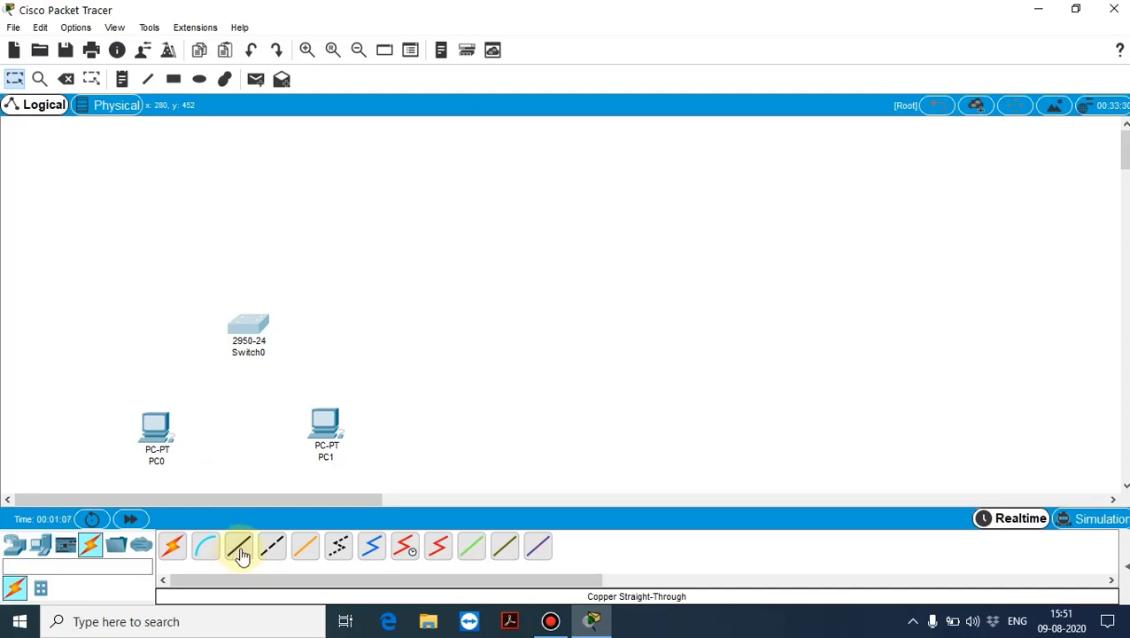
click(158, 423)
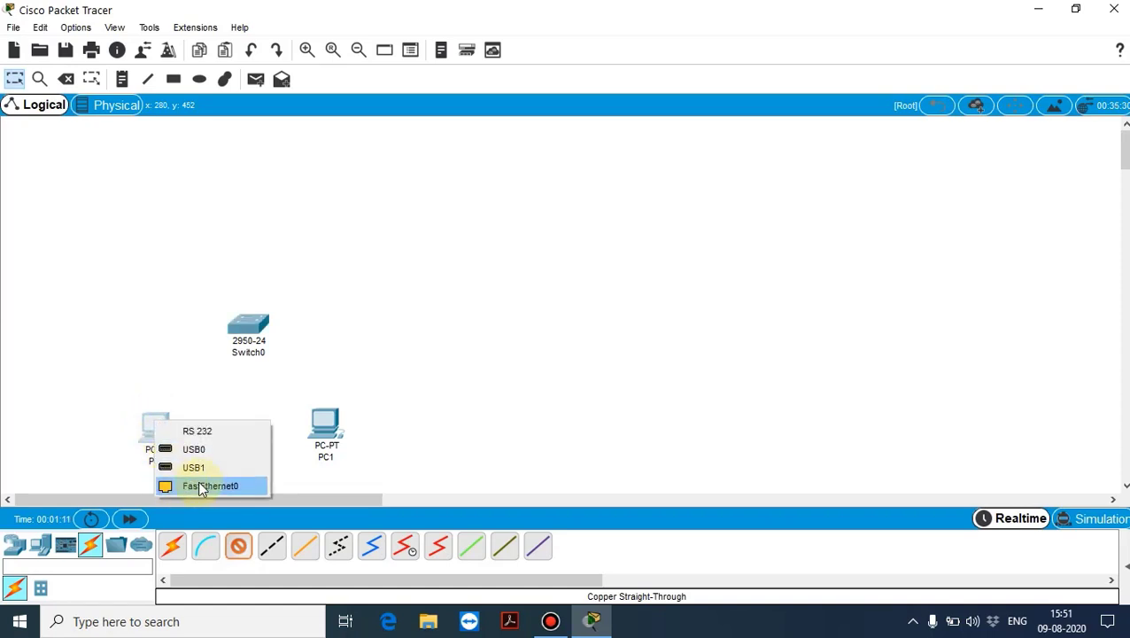
click(228, 485)
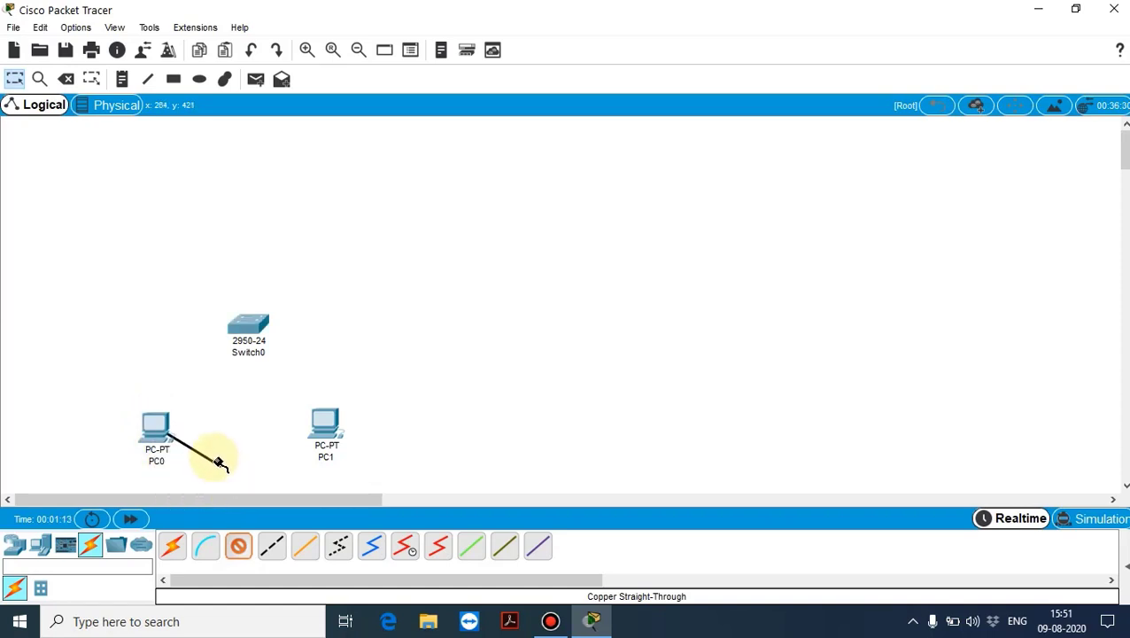
click(252, 325)
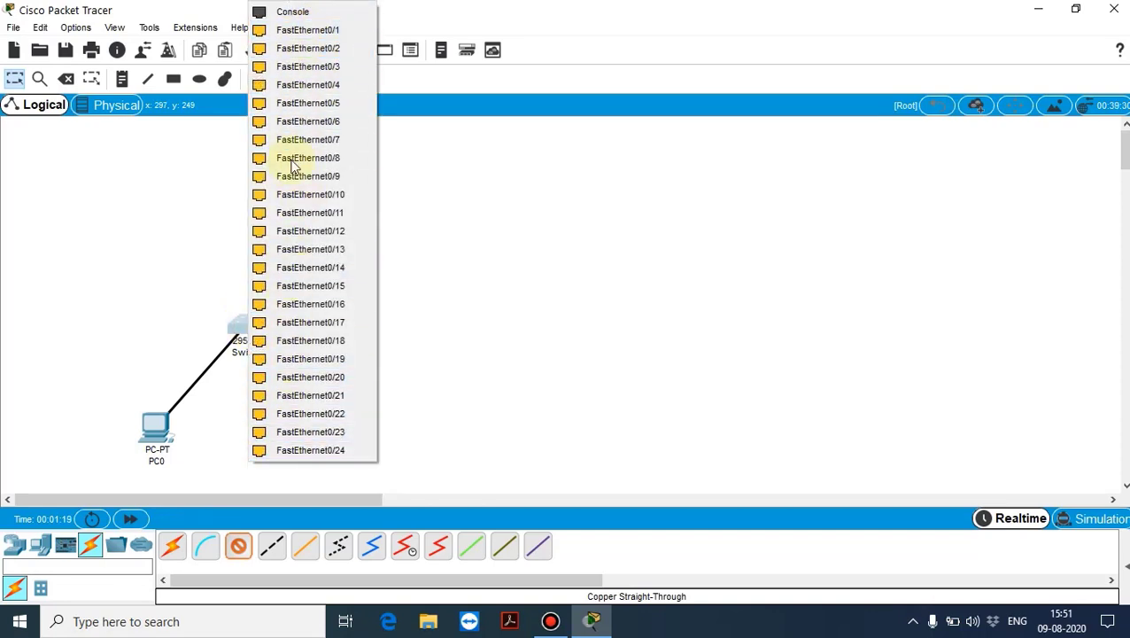
click(307, 32)
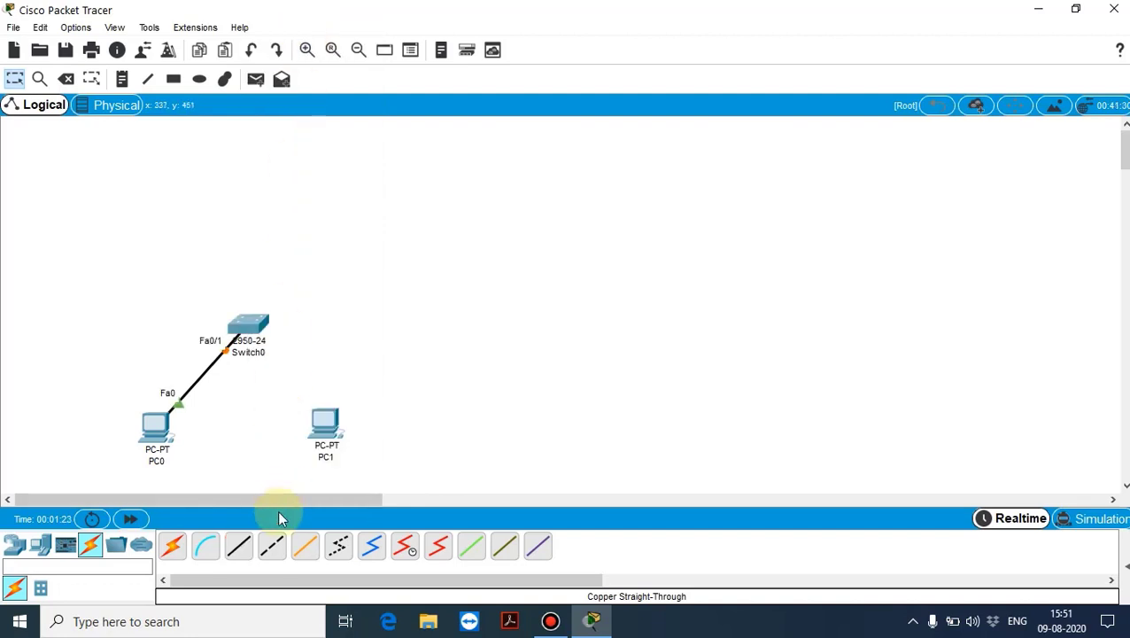
- Connect PC1's FastEthernet0 port to the switch's FastEthernet0/2 port with a Copper Straight-Through cable
click(328, 427)
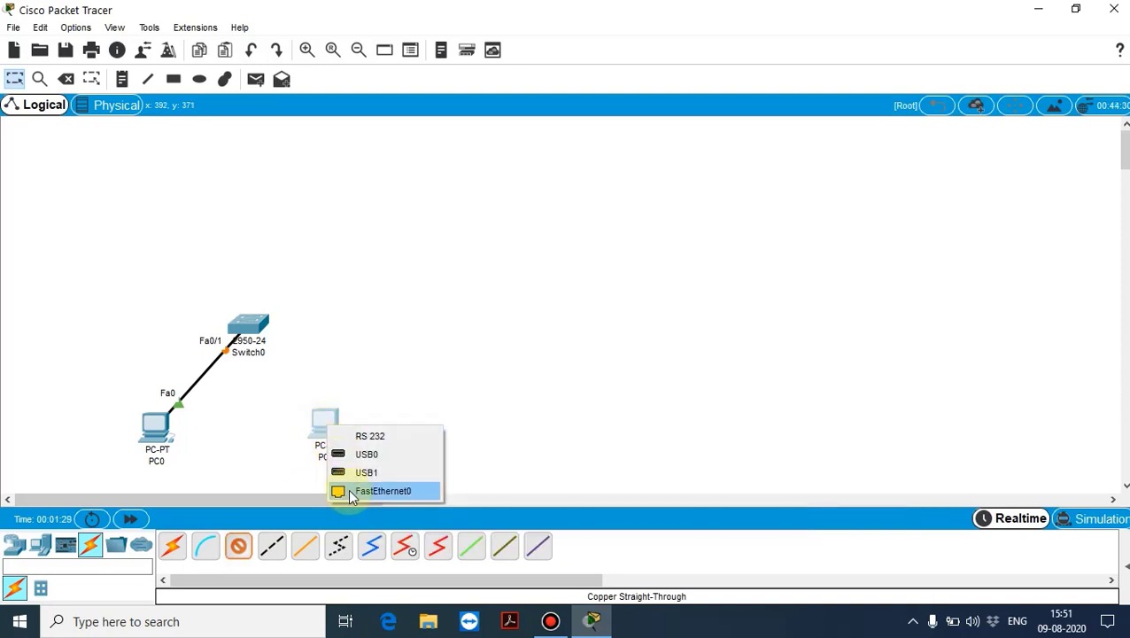
click(352, 493)
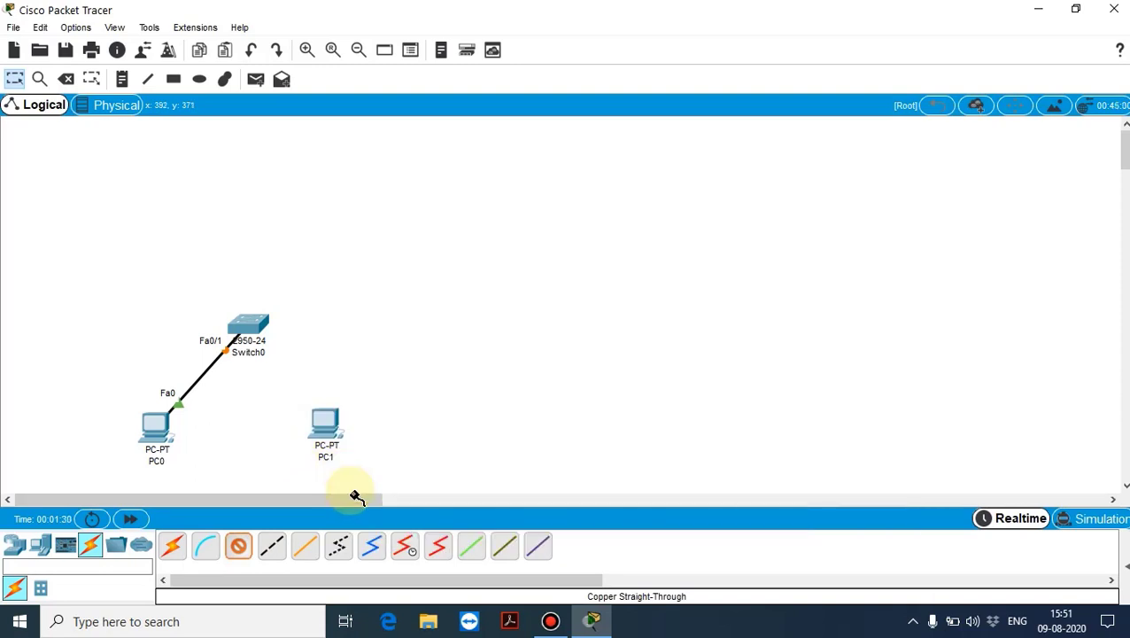
click(257, 326)
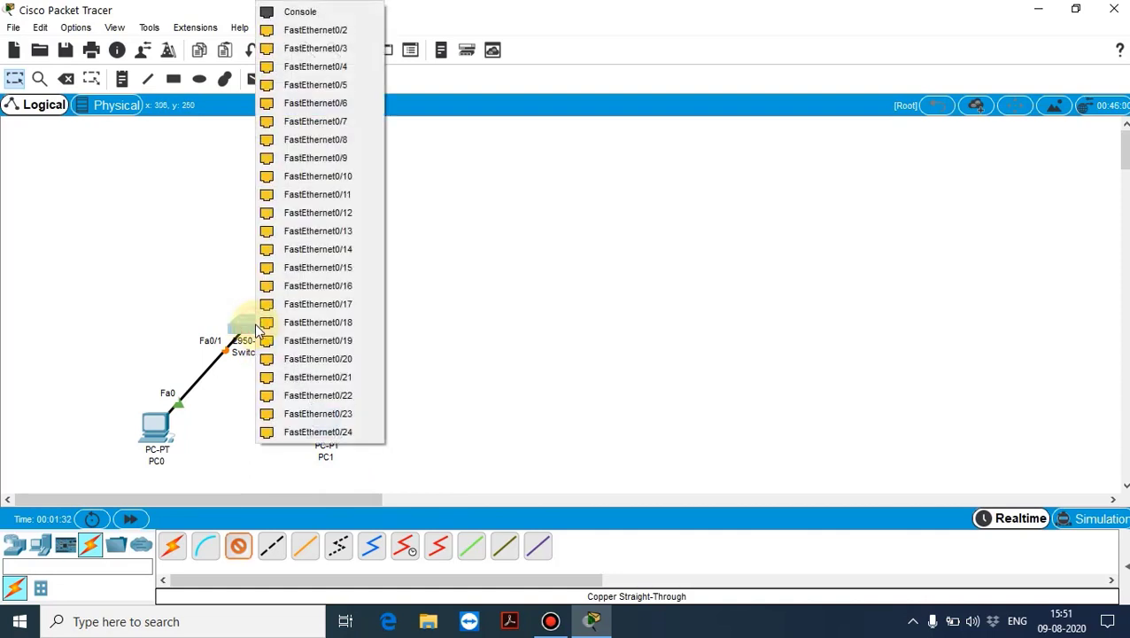
click(352, 33)
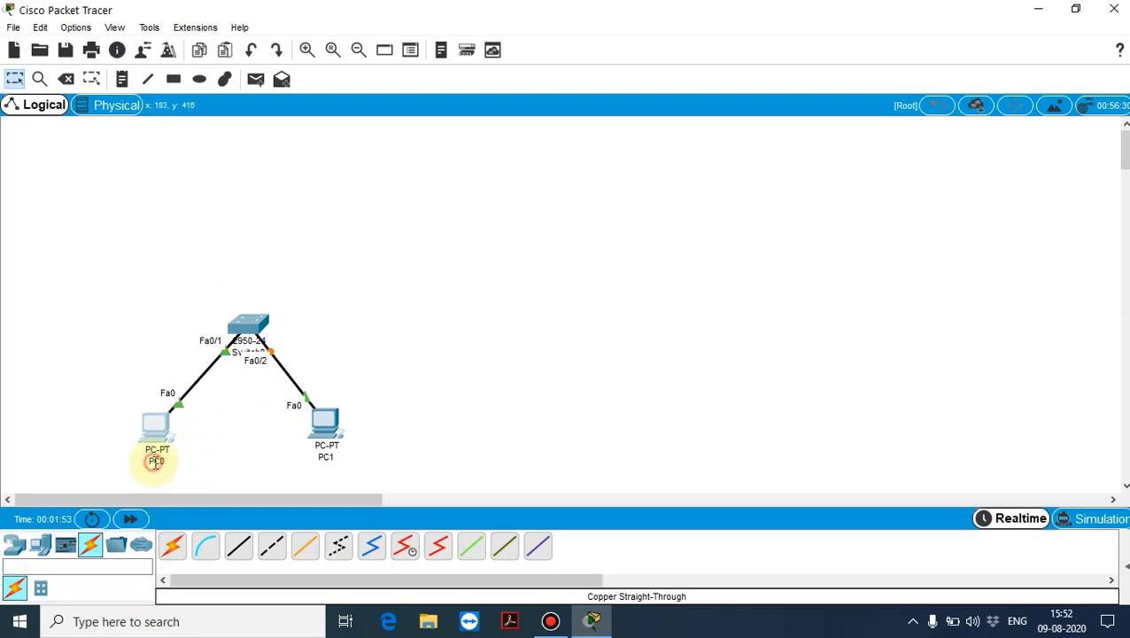
- Rename PC0 as SYSTEM 1 and PC1 as SYSTEM 2 in the workspace
click(168, 463)
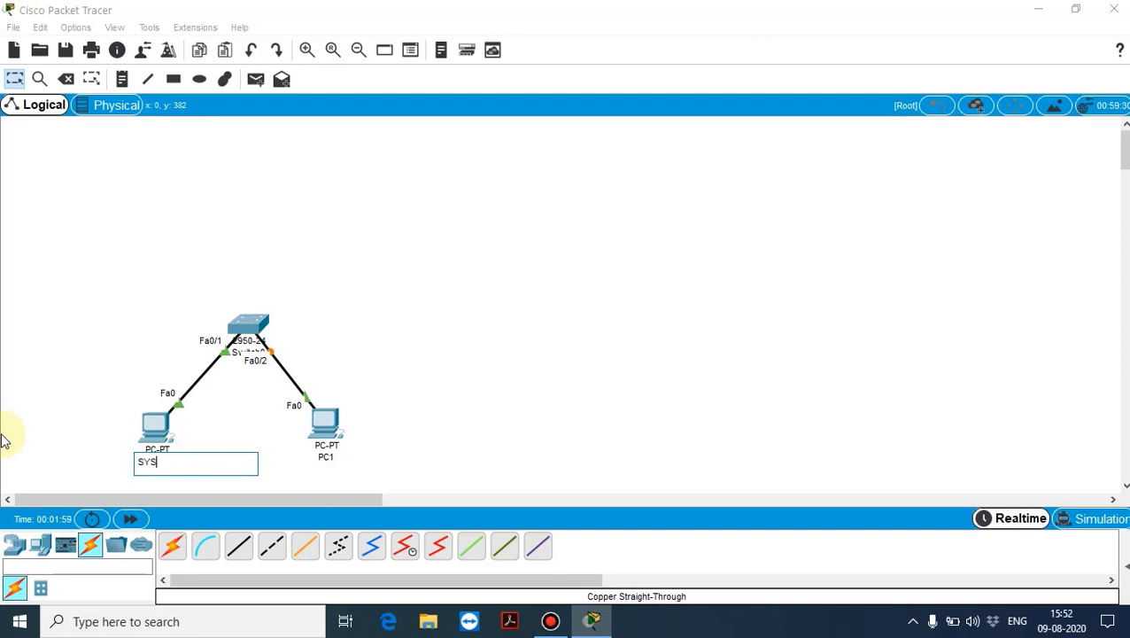
click(329, 456)
key(BackSpace)
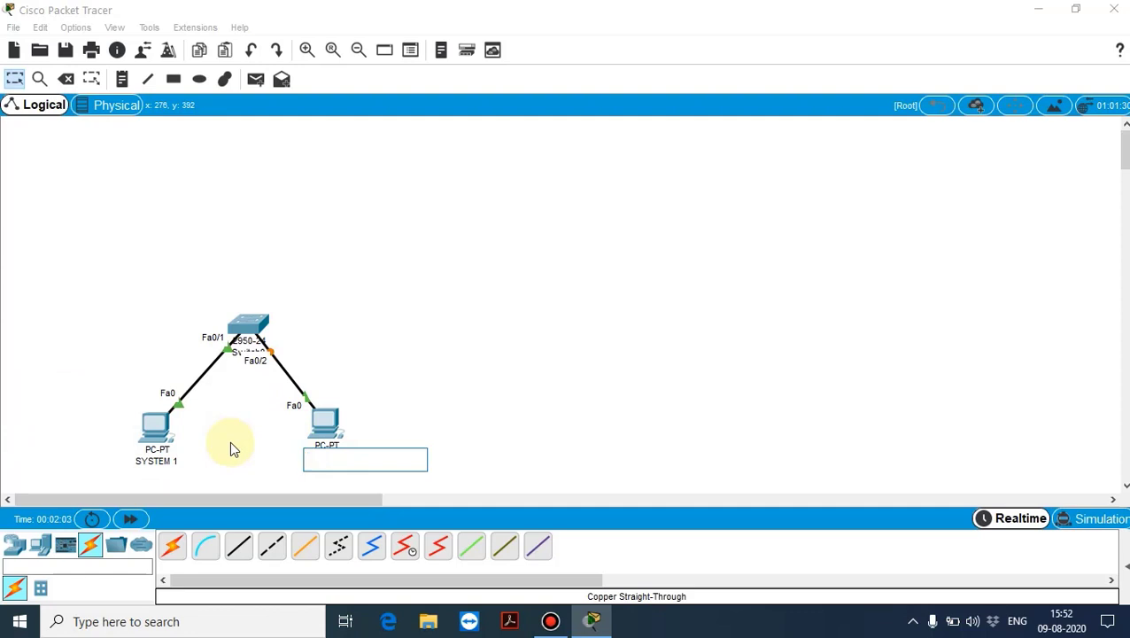
text(SYSTEM 2)
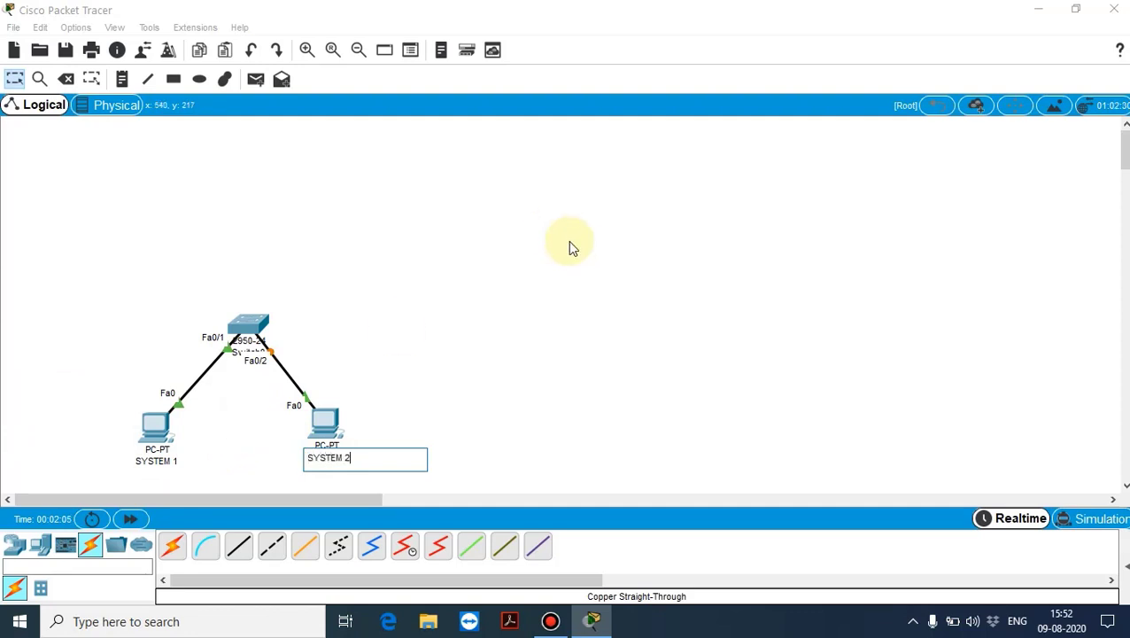
click(550, 326)
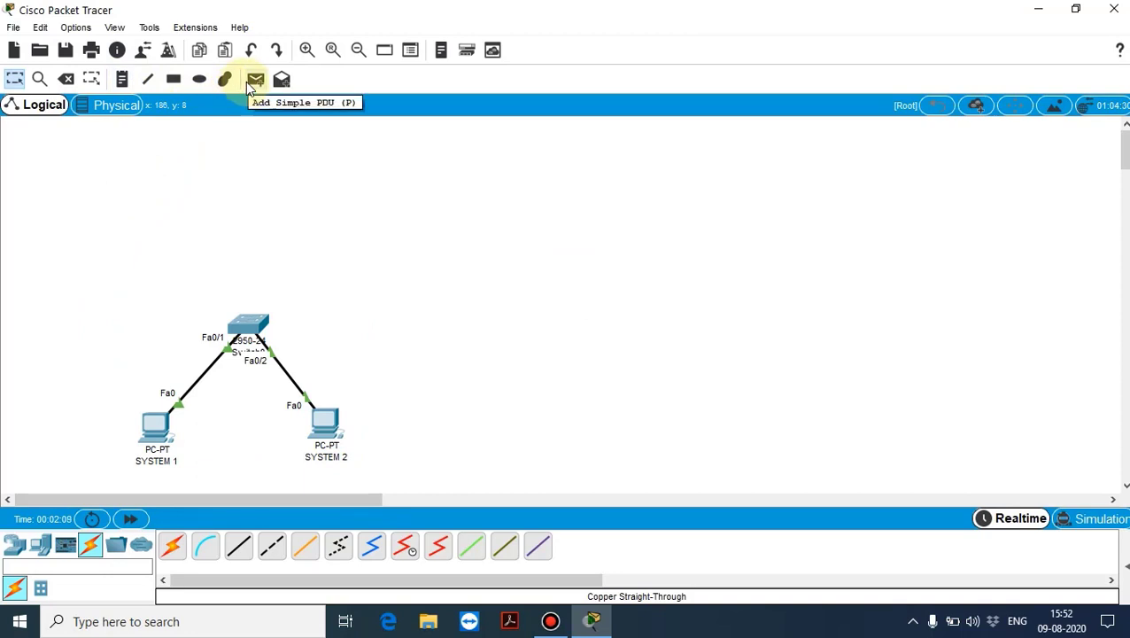
- Add a note reading 192.168.1.10 below SYSTEM 1
click(123, 79)
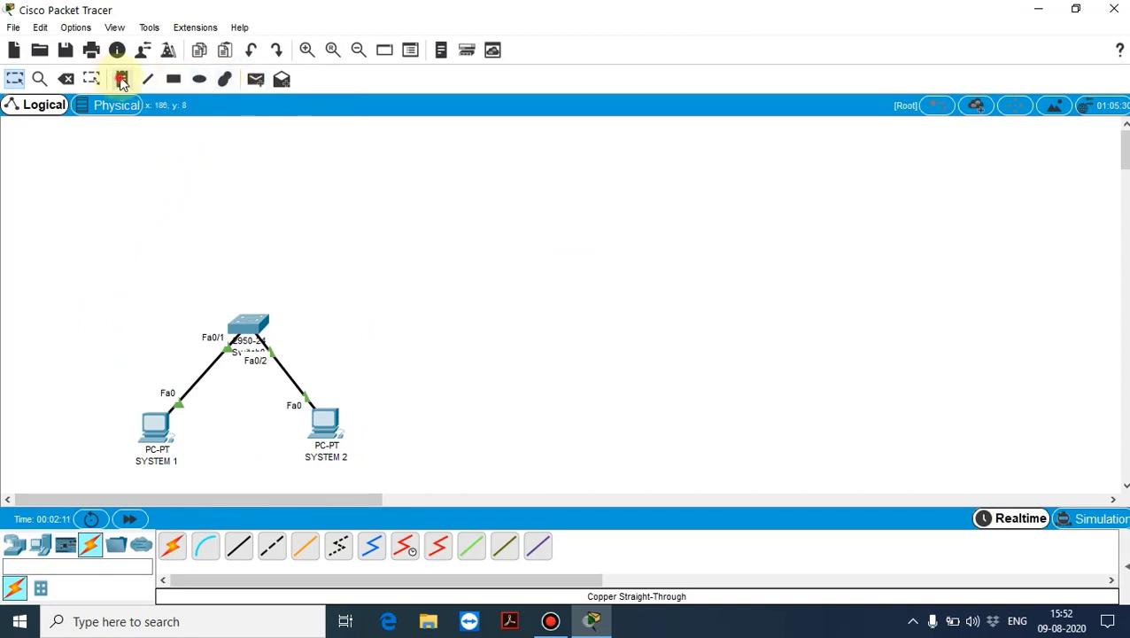
click(114, 470)
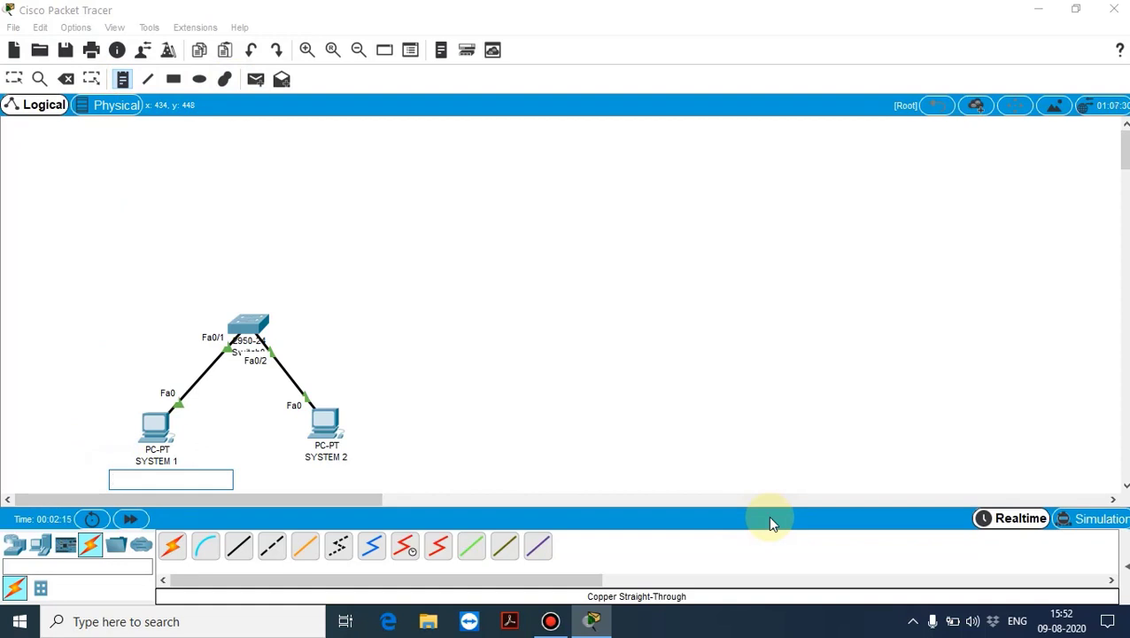
text(192.168.1.10)
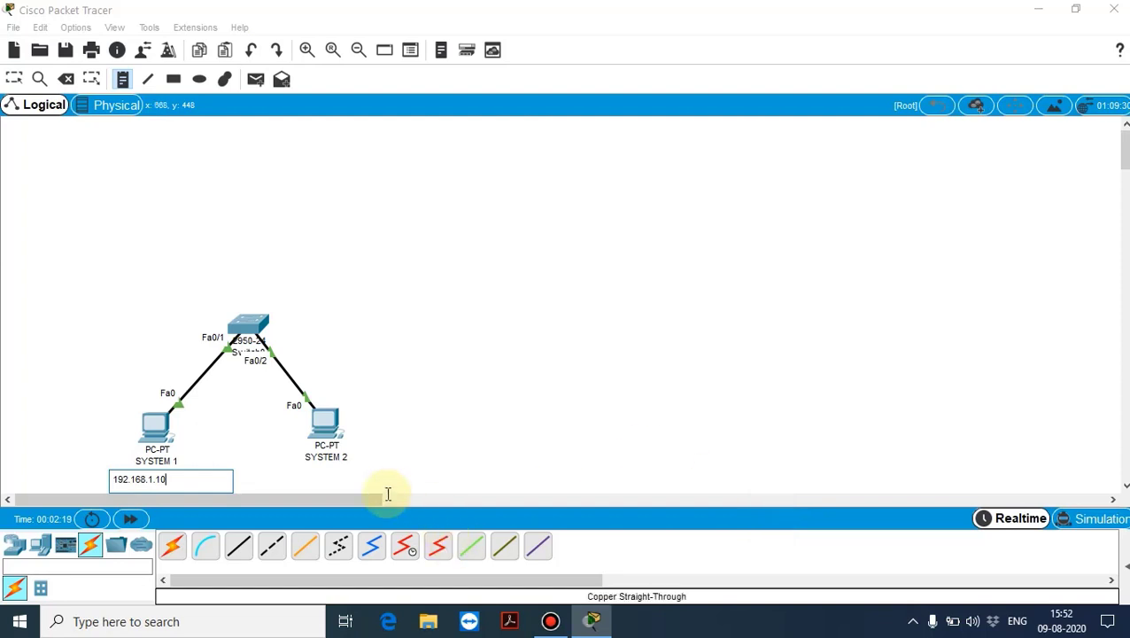
click(287, 467)
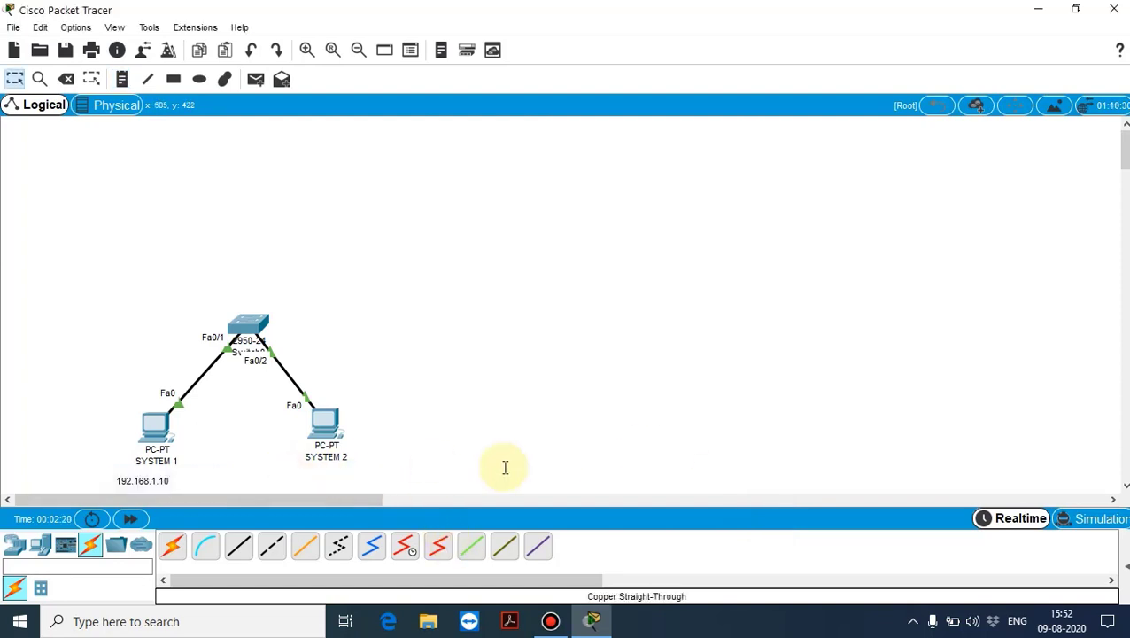
- Add a note reading 192.168.1.11 below SYSTEM 2 and align both address notes under their PCs
click(308, 470)
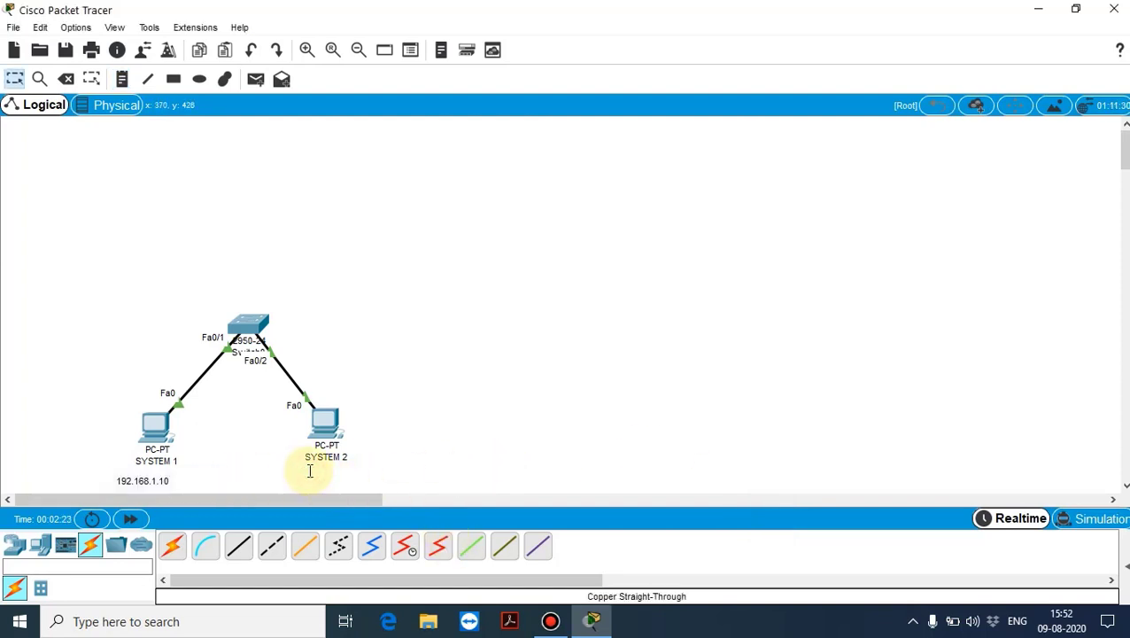
click(122, 79)
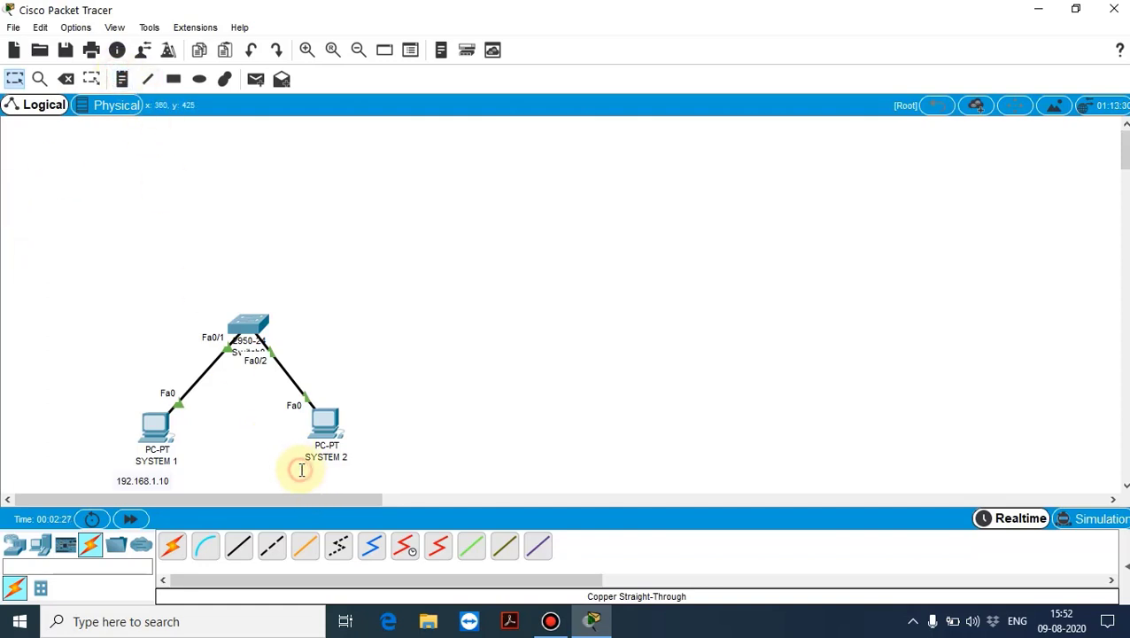
click(122, 79)
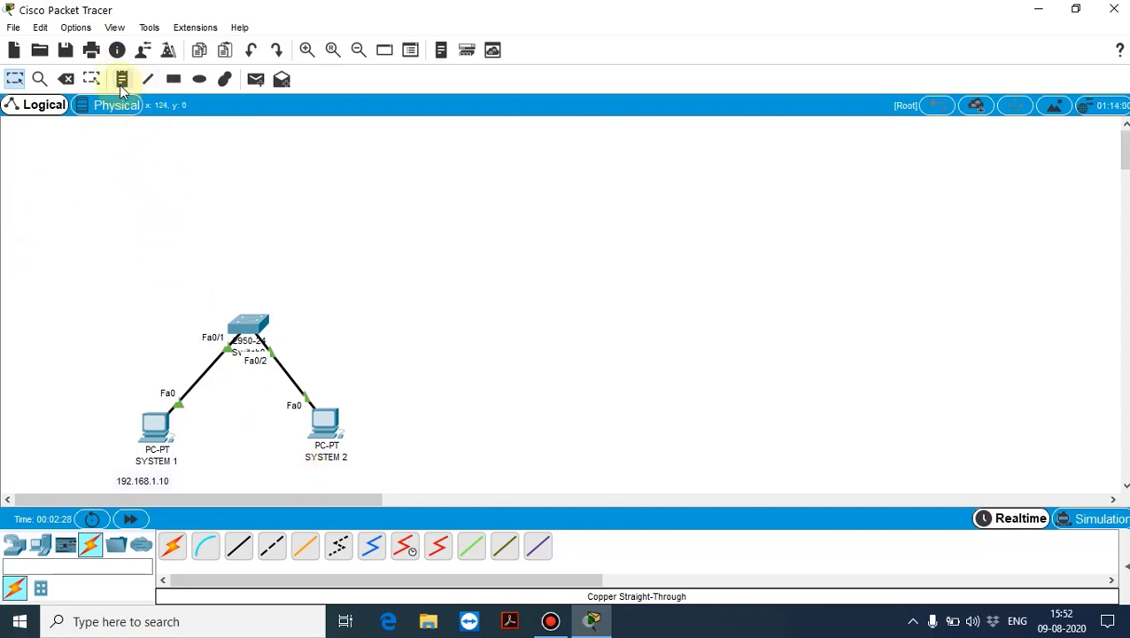
click(296, 470)
text(192.168.1.11)
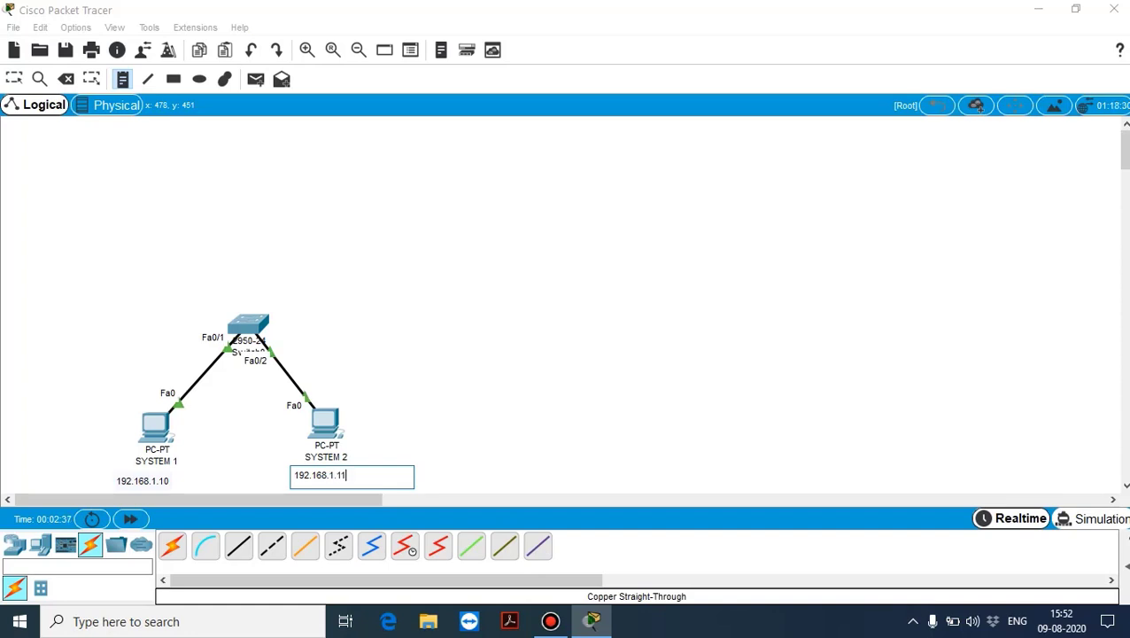
key(Escape)
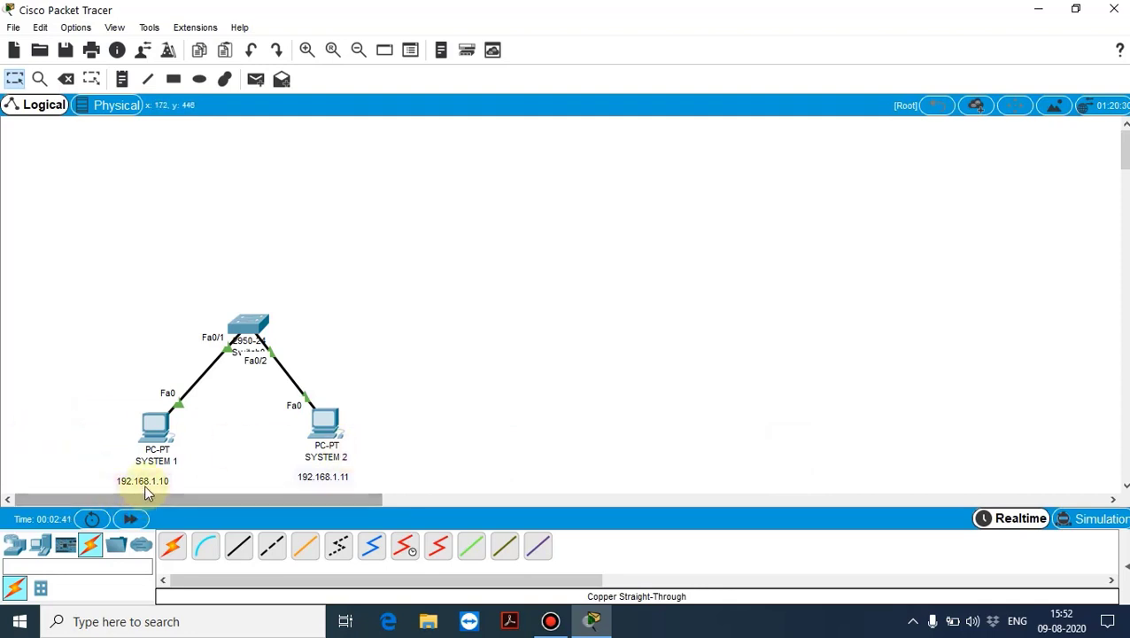
drag(145, 485, 159, 483)
click(345, 479)
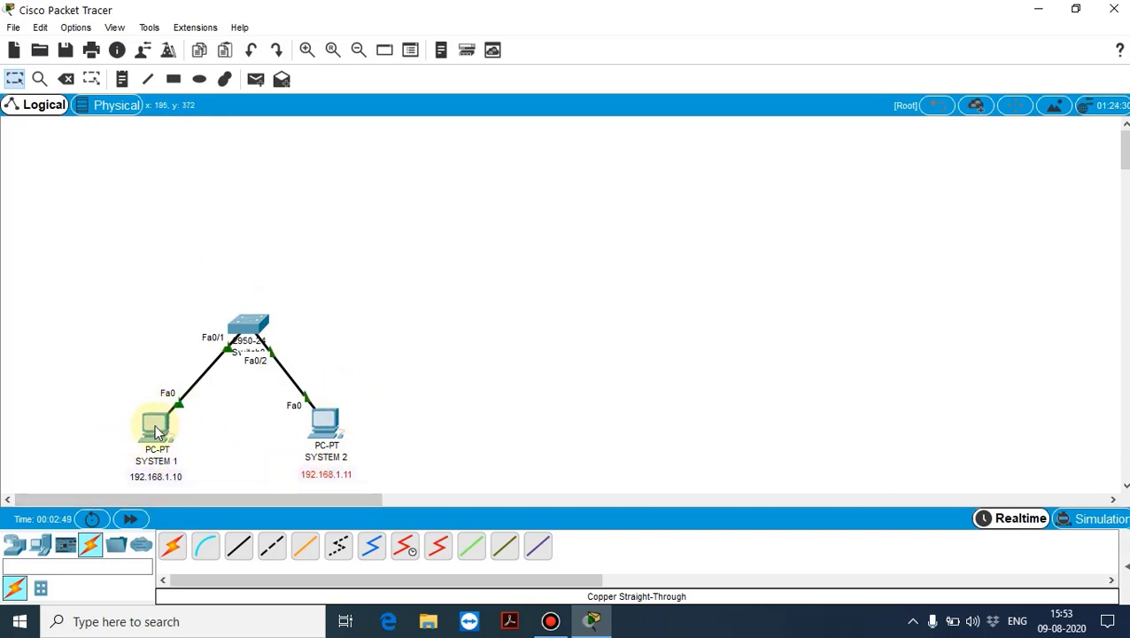
- Examine SYSTEM 1's physical device view enlarged, from the front panel down to its network ports
click(156, 431)
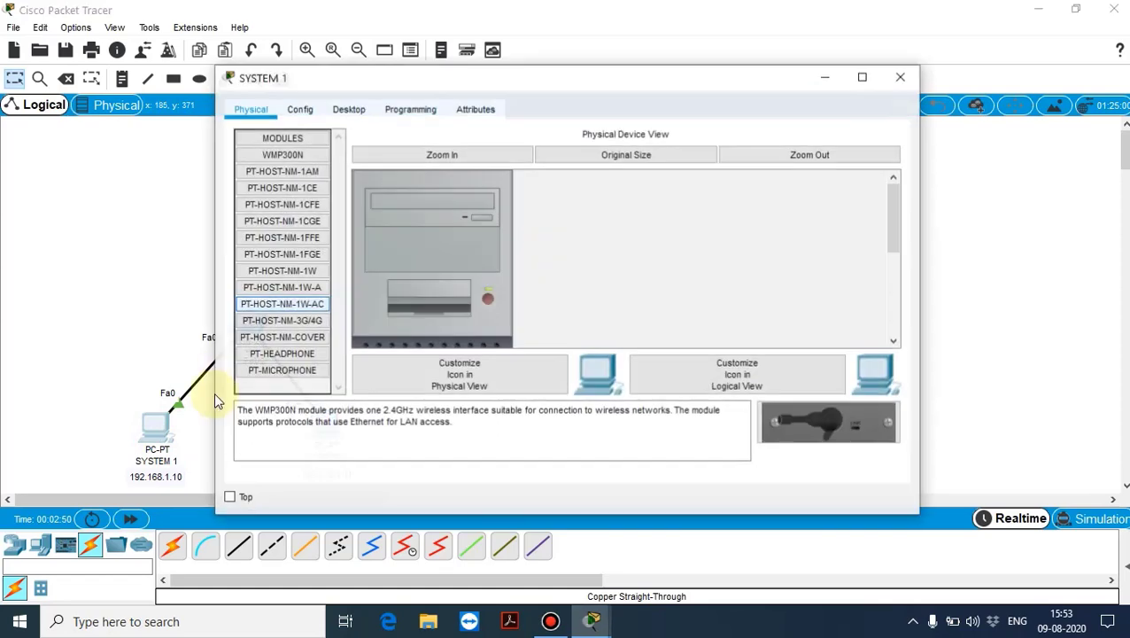
click(350, 112)
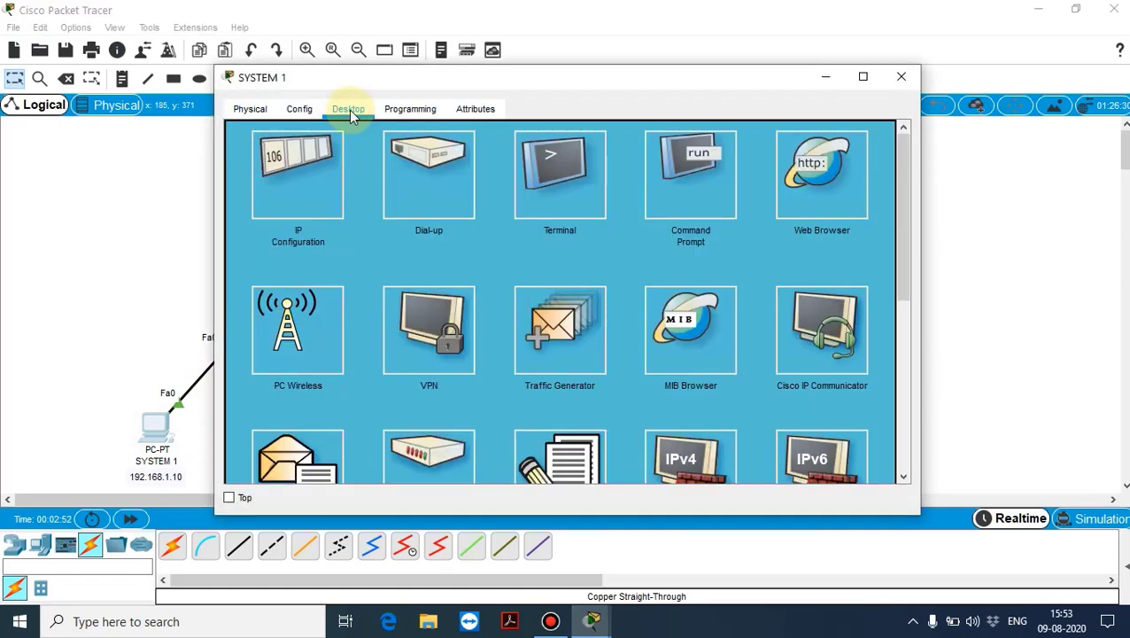
click(250, 109)
click(861, 76)
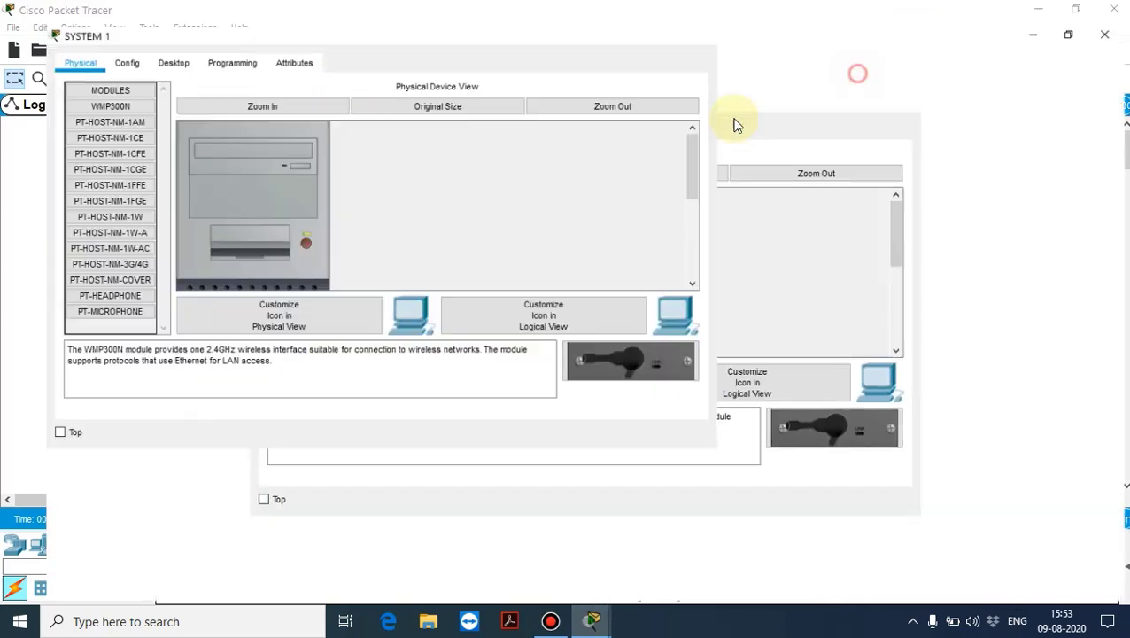
drag(1114, 225, 1116, 290)
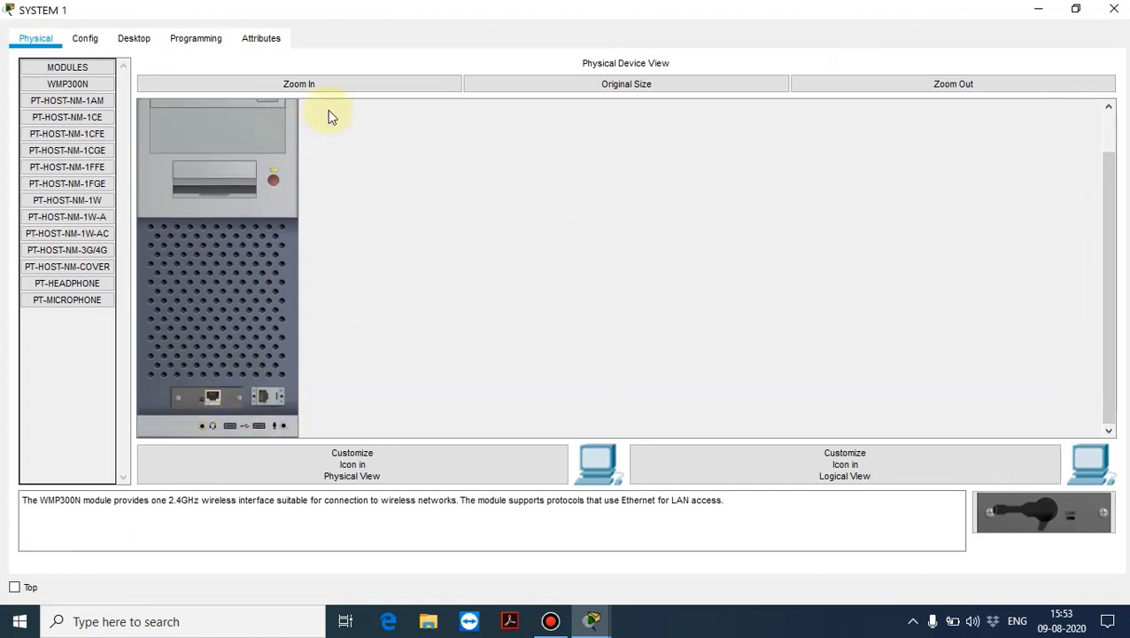
click(323, 83)
drag(1113, 193, 1098, 410)
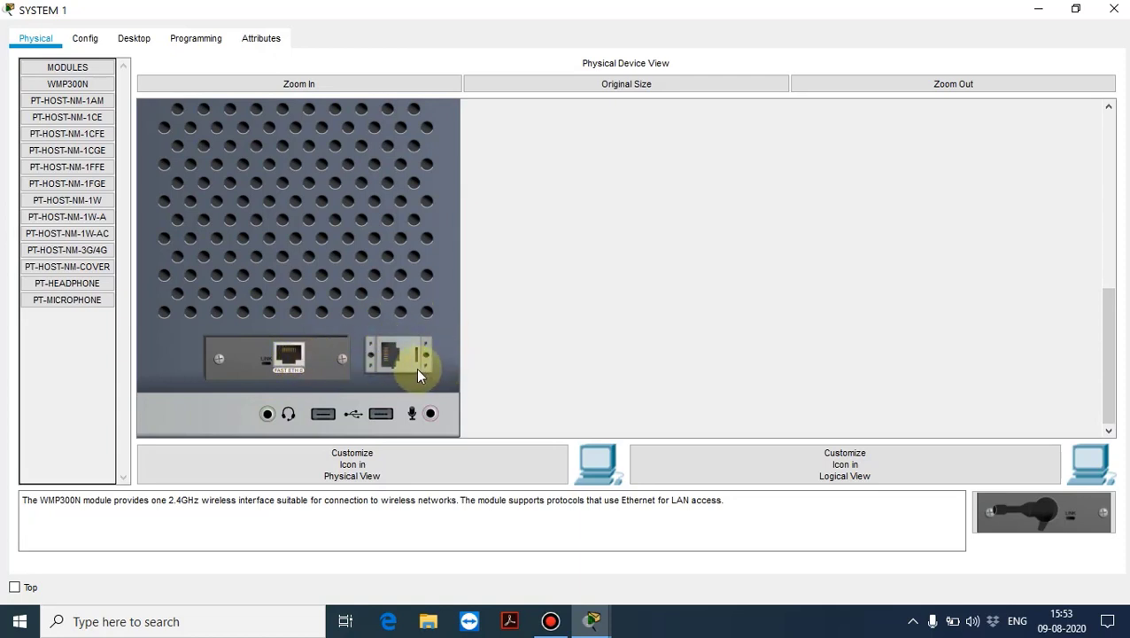
drag(1110, 366, 1091, 164)
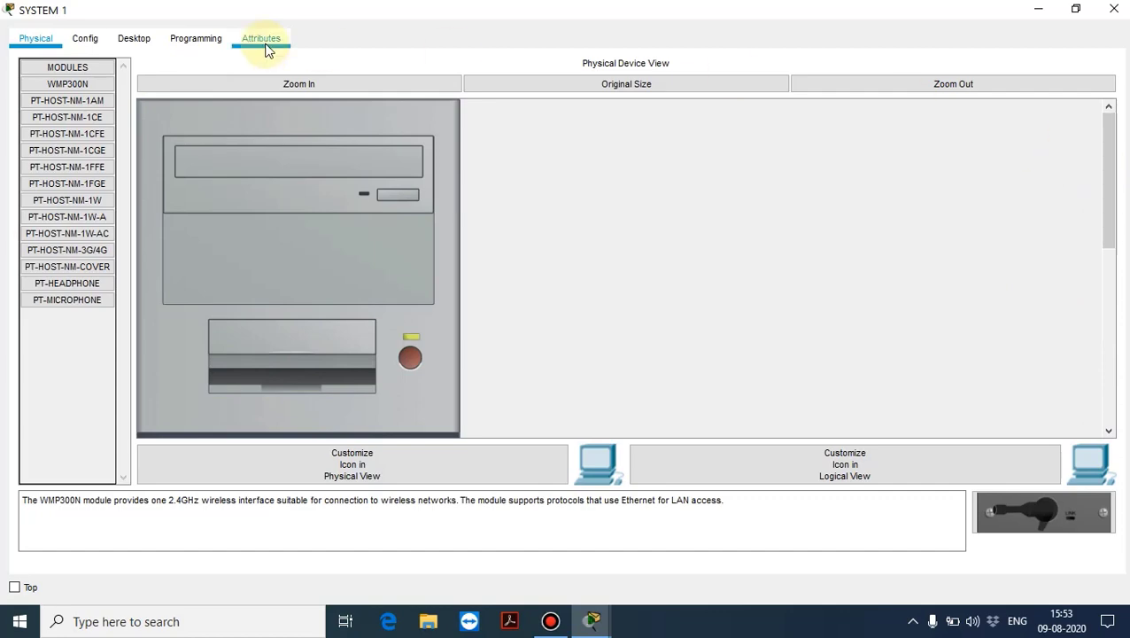
- Assign SYSTEM 1 the static IP address 192.168.1.10 with subnet mask 255.255.255.0 and put its configuration window away
click(1077, 10)
click(148, 40)
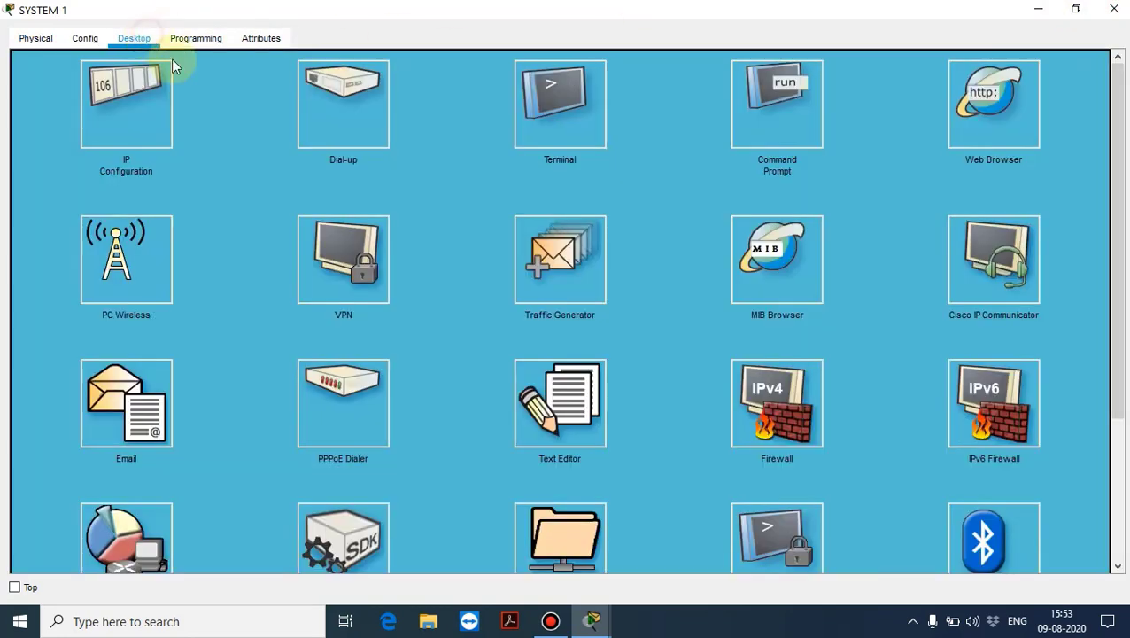
drag(278, 7, 299, 78)
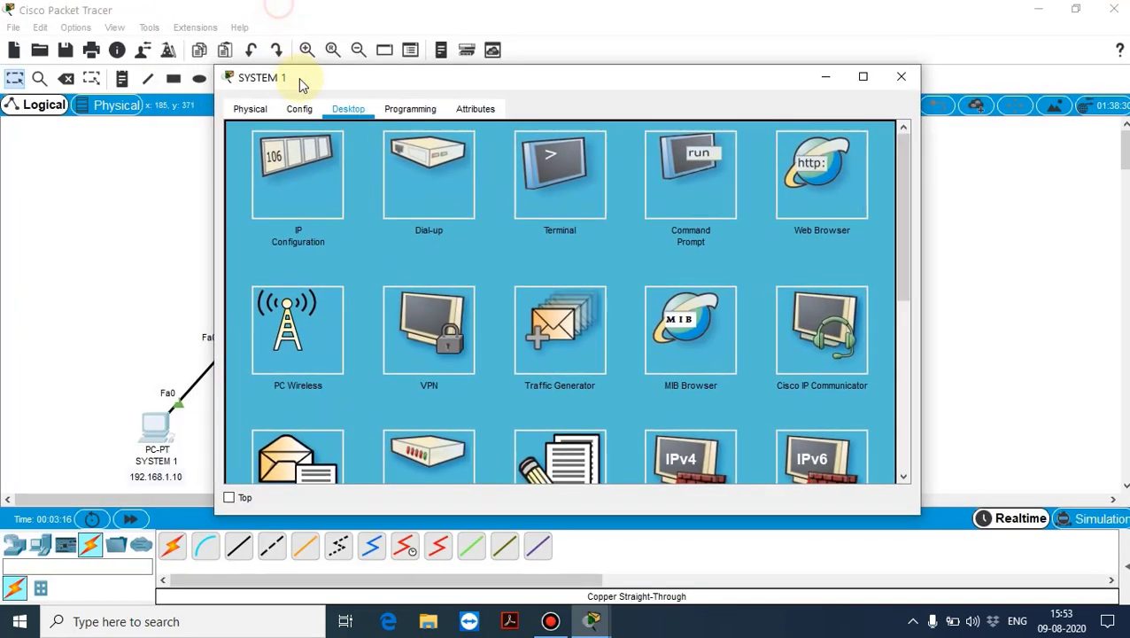
click(297, 175)
click(487, 155)
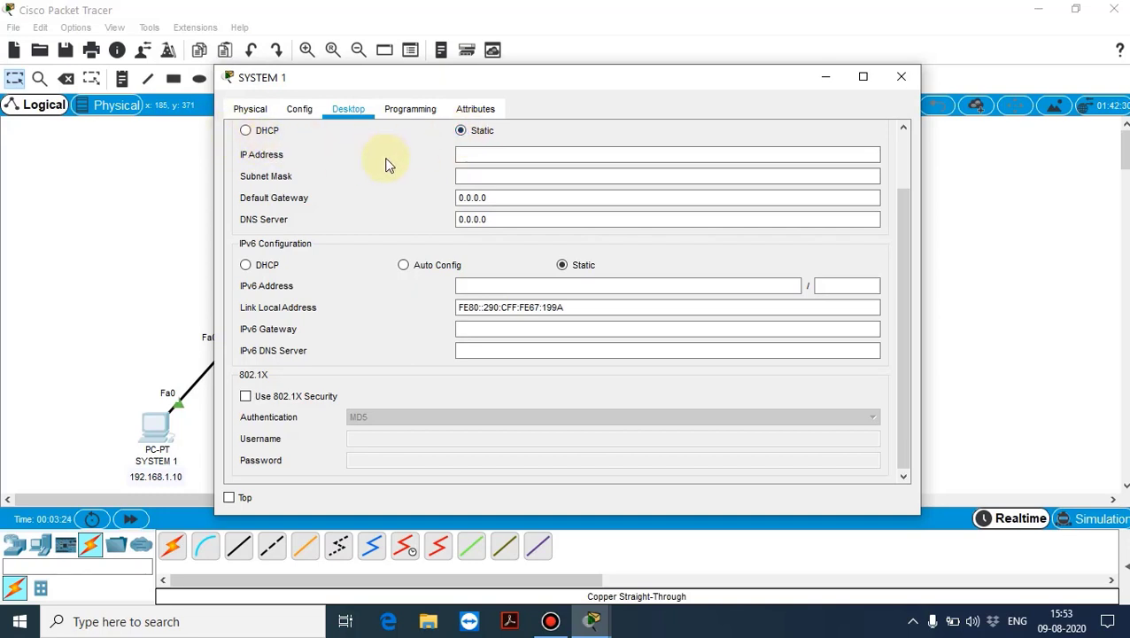
click(503, 155)
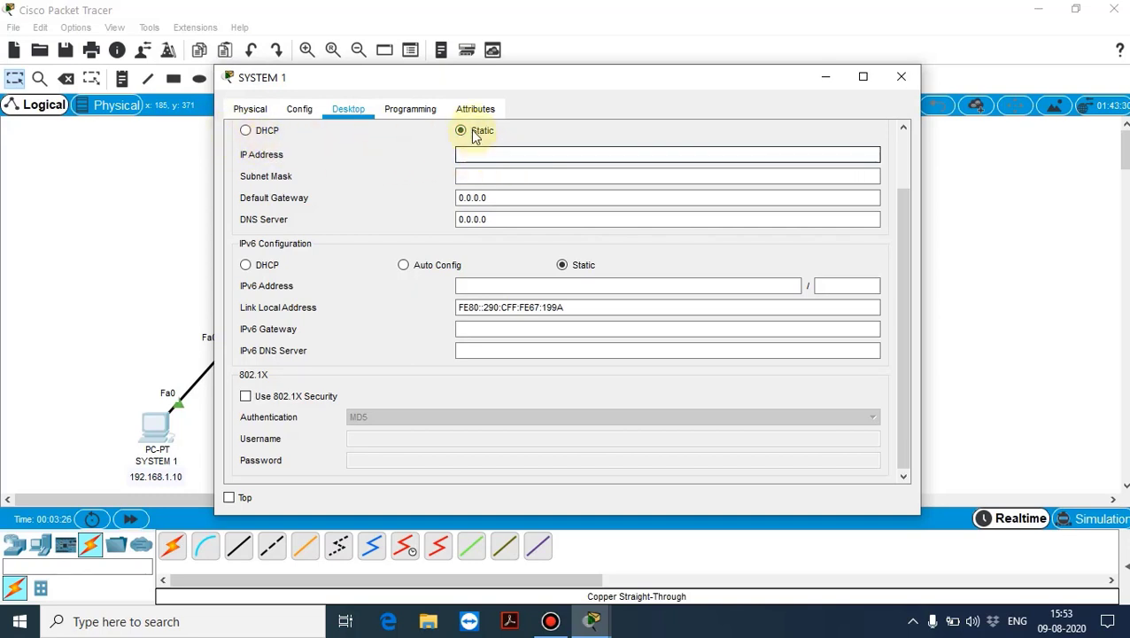
mouse_move(472, 78)
mouse_down()
mouse_move(620, 87)
mouse_move(668, 84)
mouse_move(706, 62)
mouse_up()
click(728, 133)
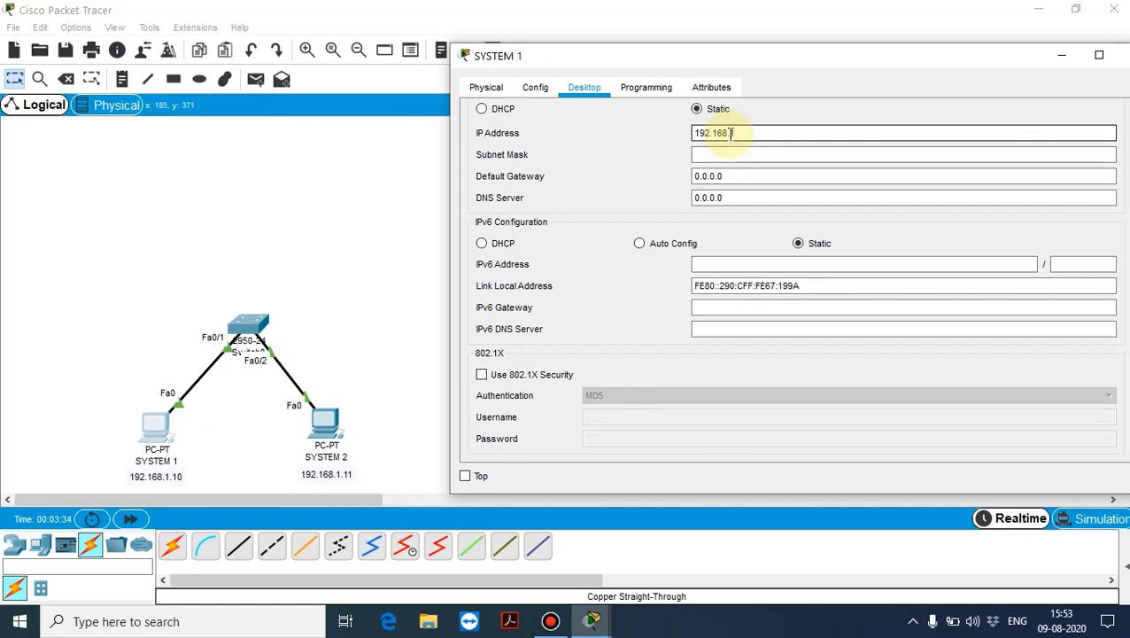
text(192.168.1)
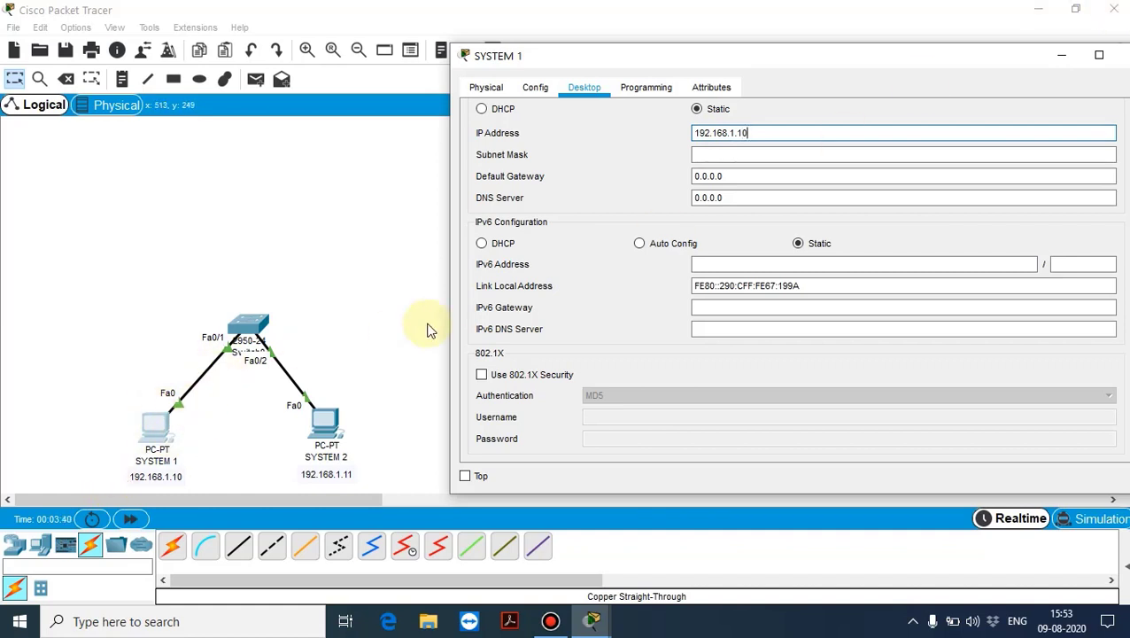
text(.10)
key(Tab)
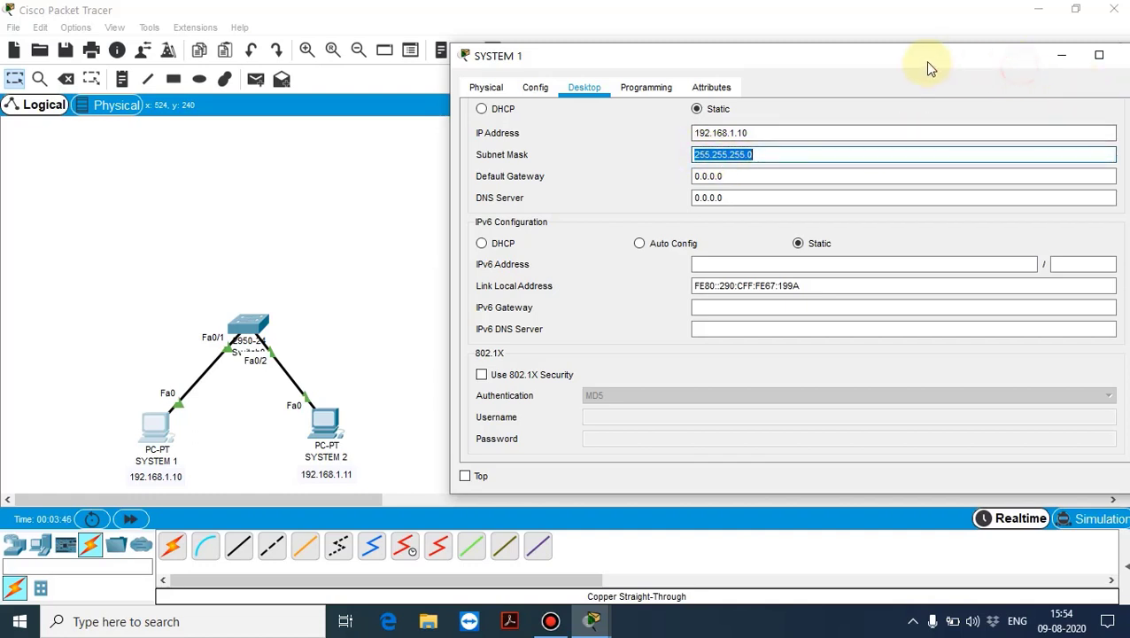
drag(955, 57, 870, 59)
click(1057, 54)
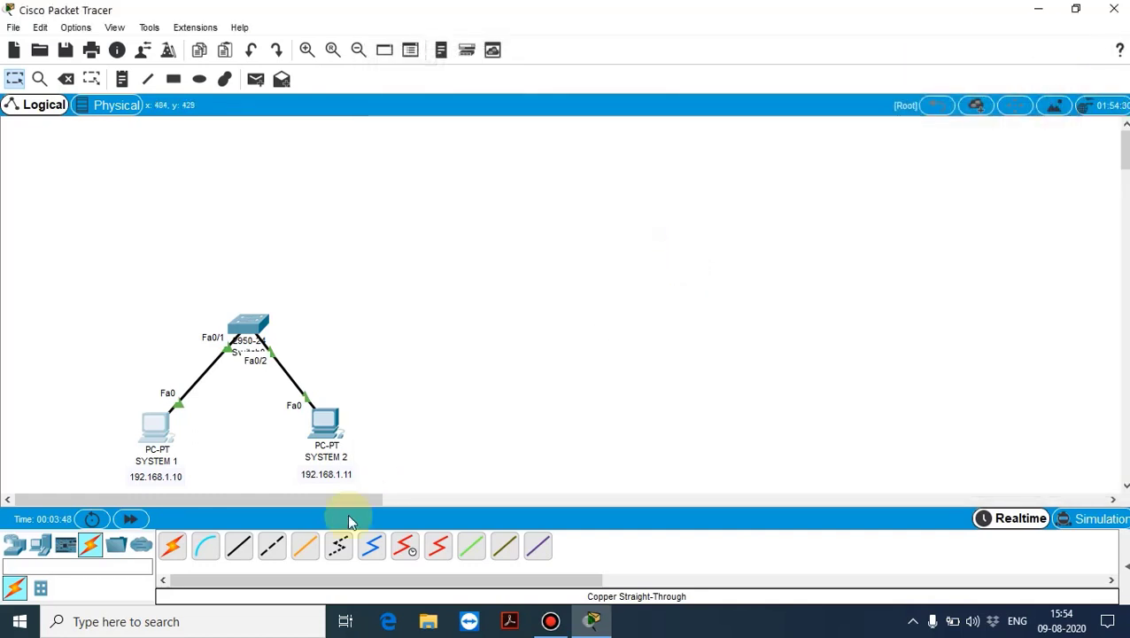
- Assign SYSTEM 2 the static IP address 192.168.1.11 with subnet mask 255.255.255.0 and close its configuration window
click(330, 423)
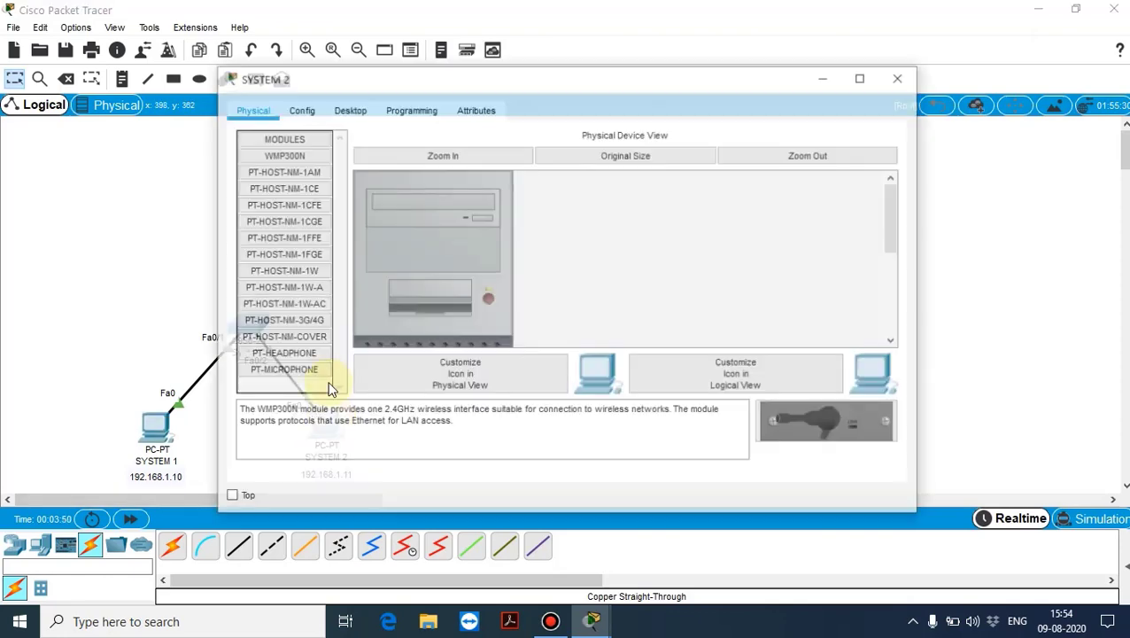
click(350, 108)
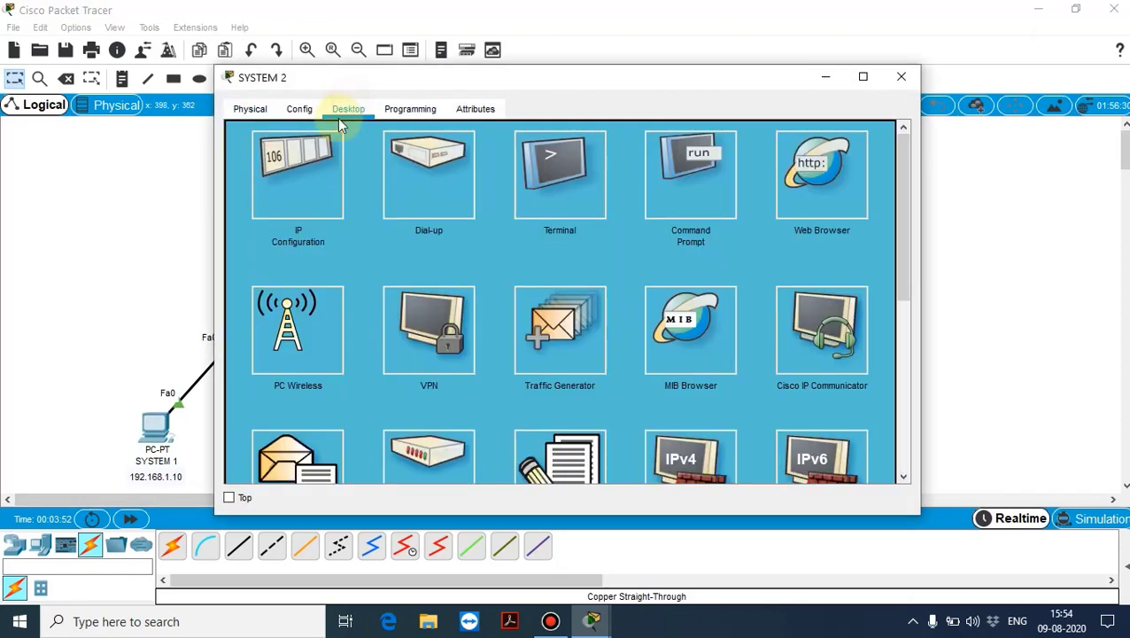
click(295, 177)
click(512, 155)
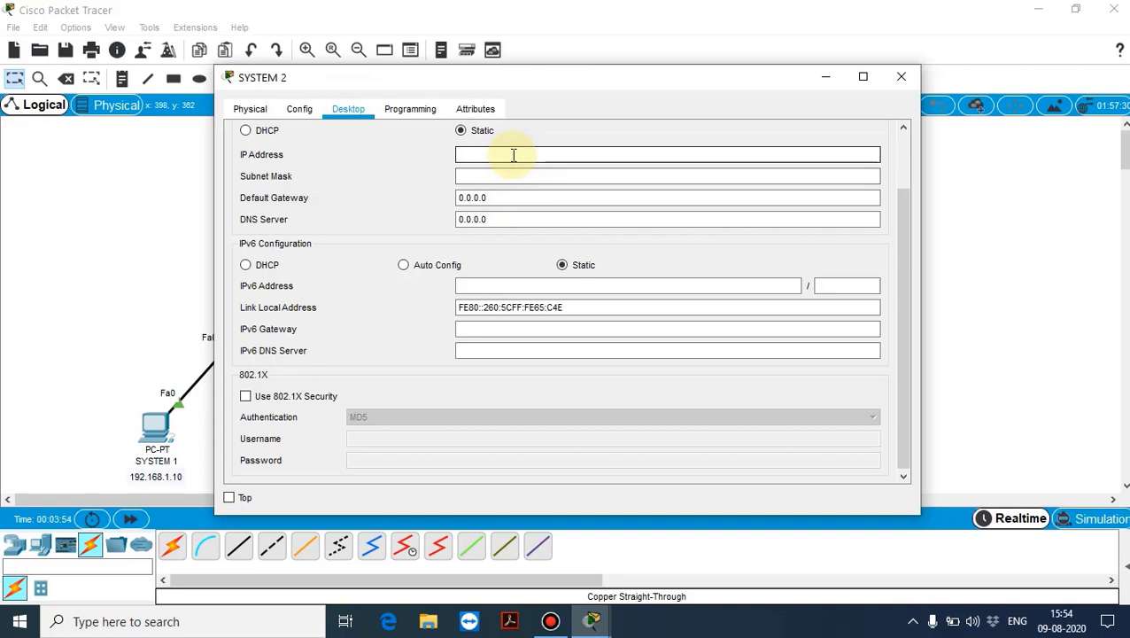
text(192.168.1.11)
key(Tab)
drag(557, 87, 790, 64)
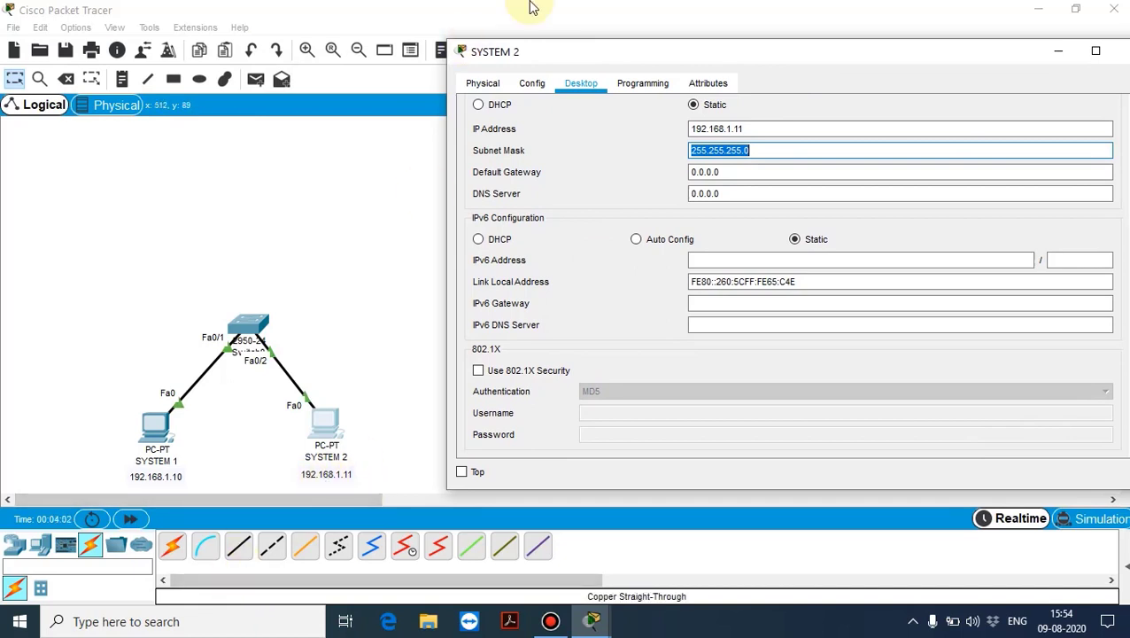
drag(766, 59, 557, 42)
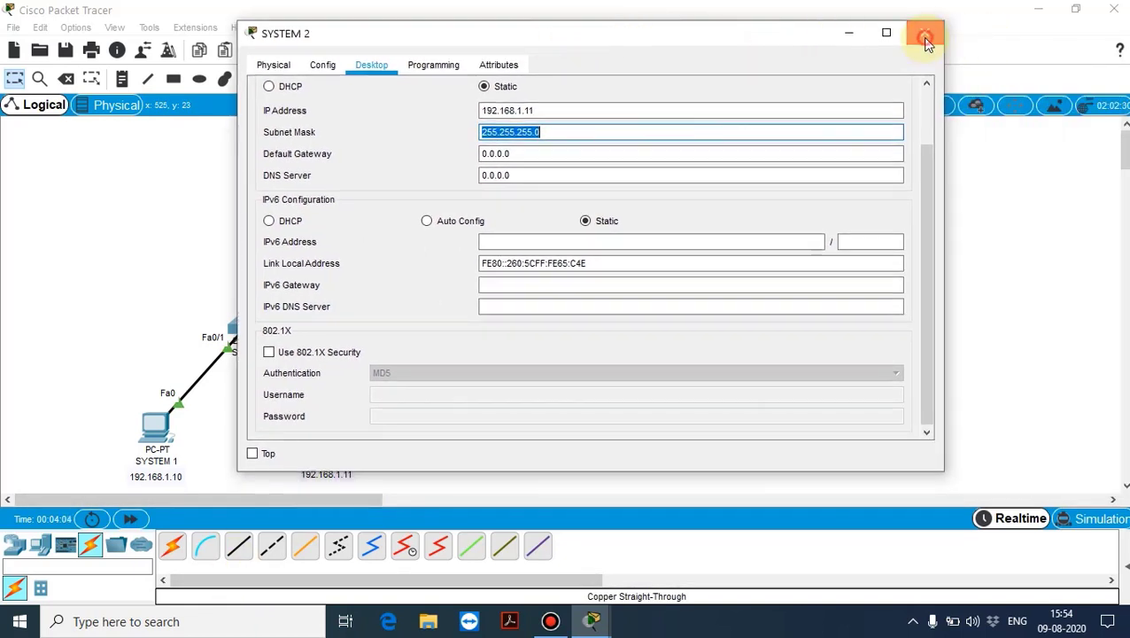
click(924, 35)
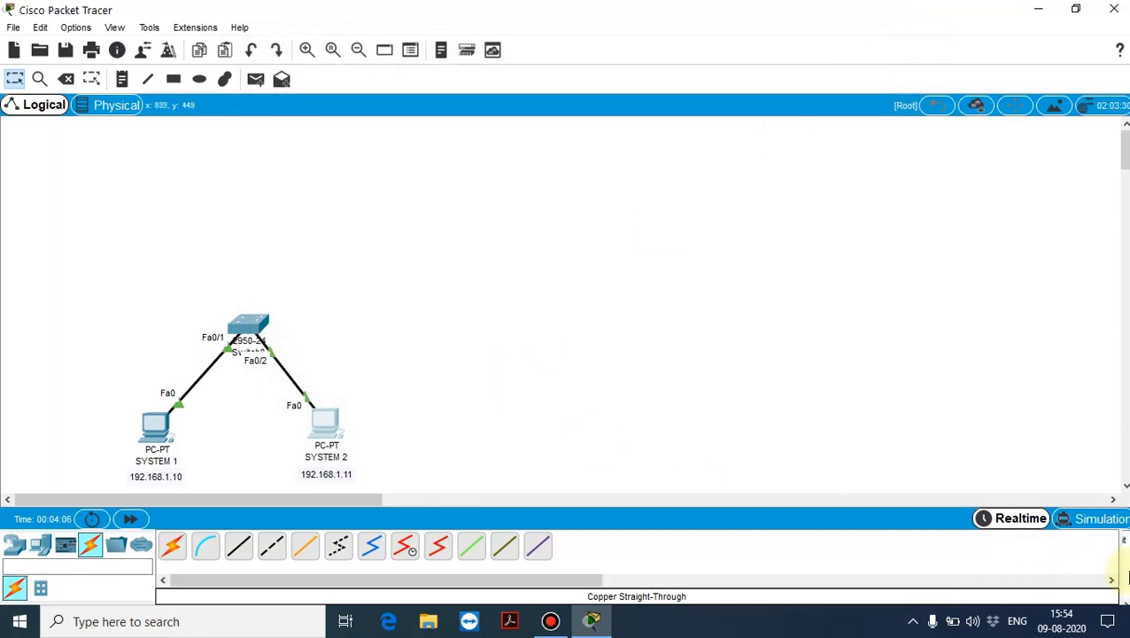
- Show the PDU list and send a simple PDU from SYSTEM 1 to SYSTEM 2
click(1126, 566)
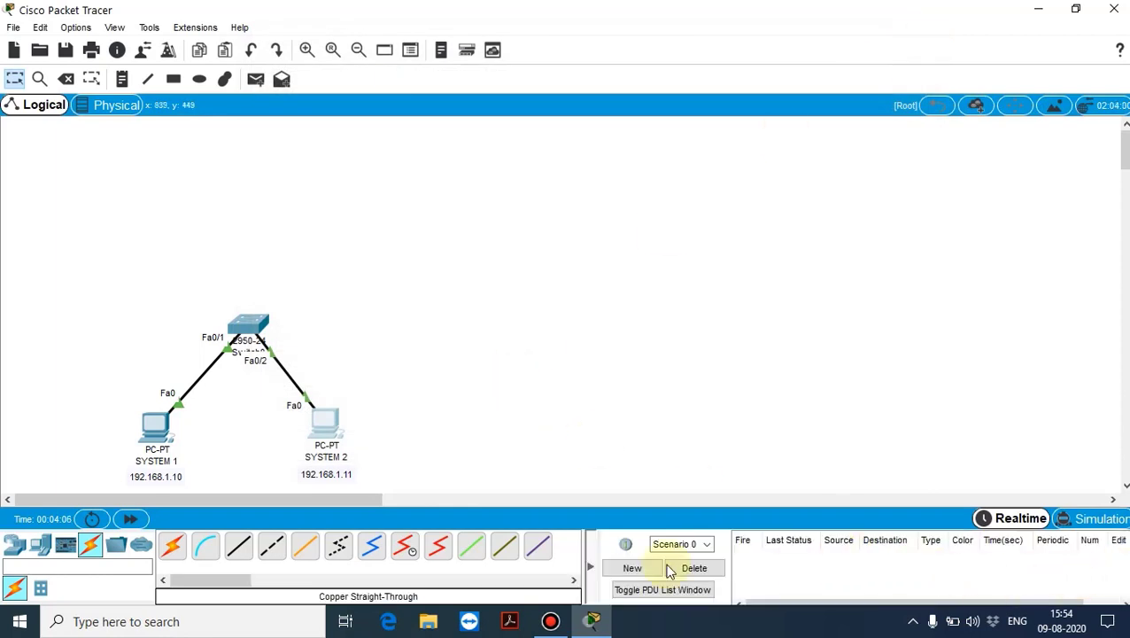
click(588, 565)
click(1125, 565)
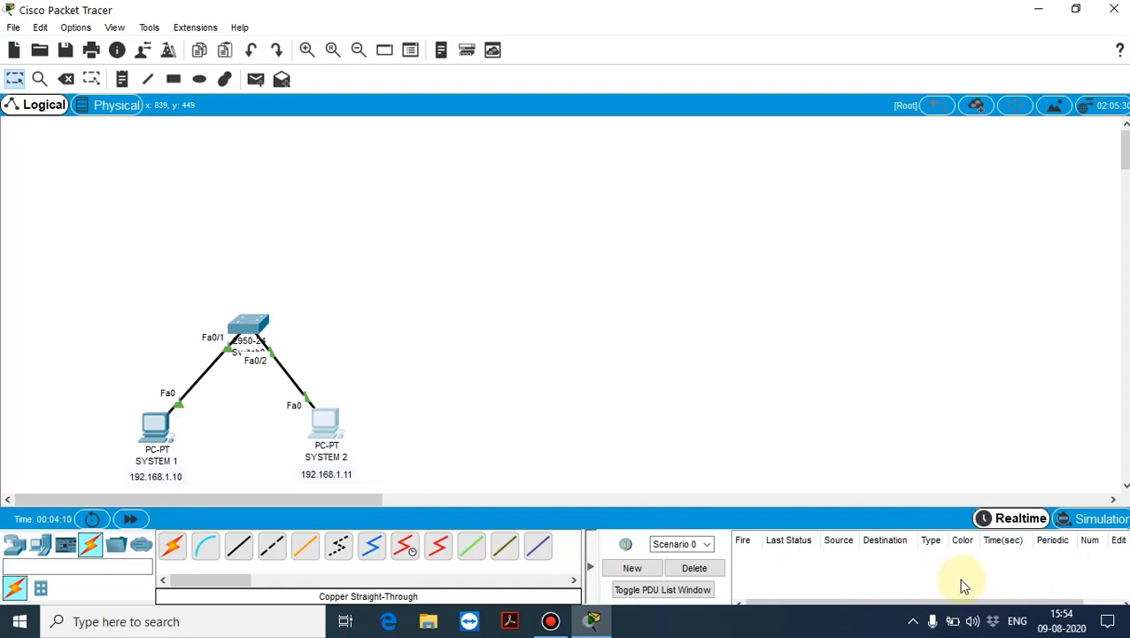
click(256, 80)
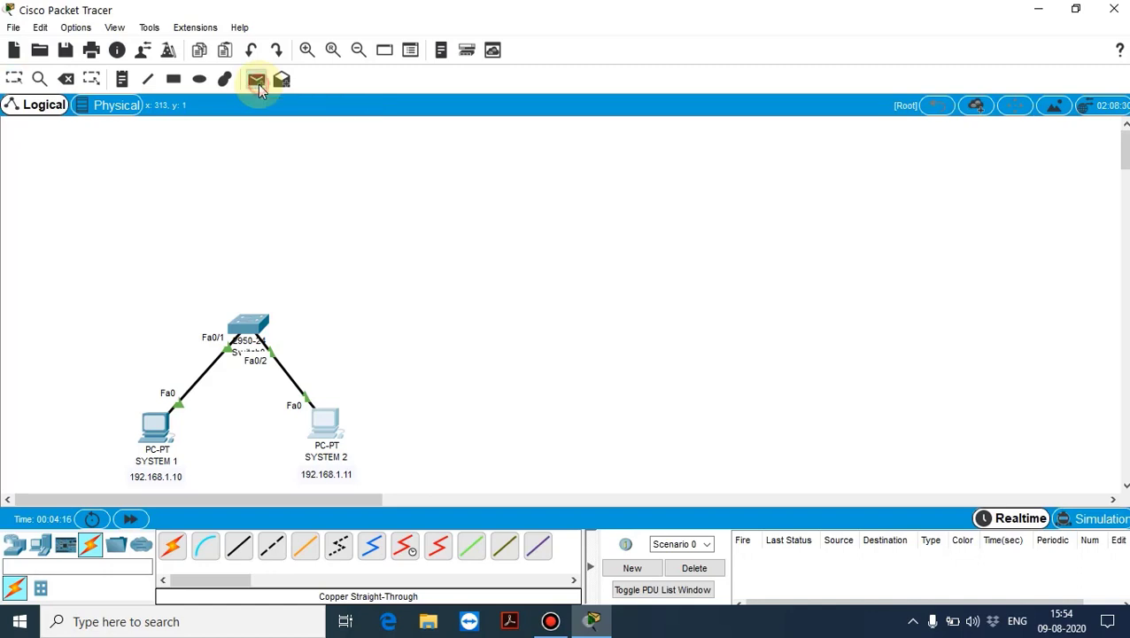
click(158, 425)
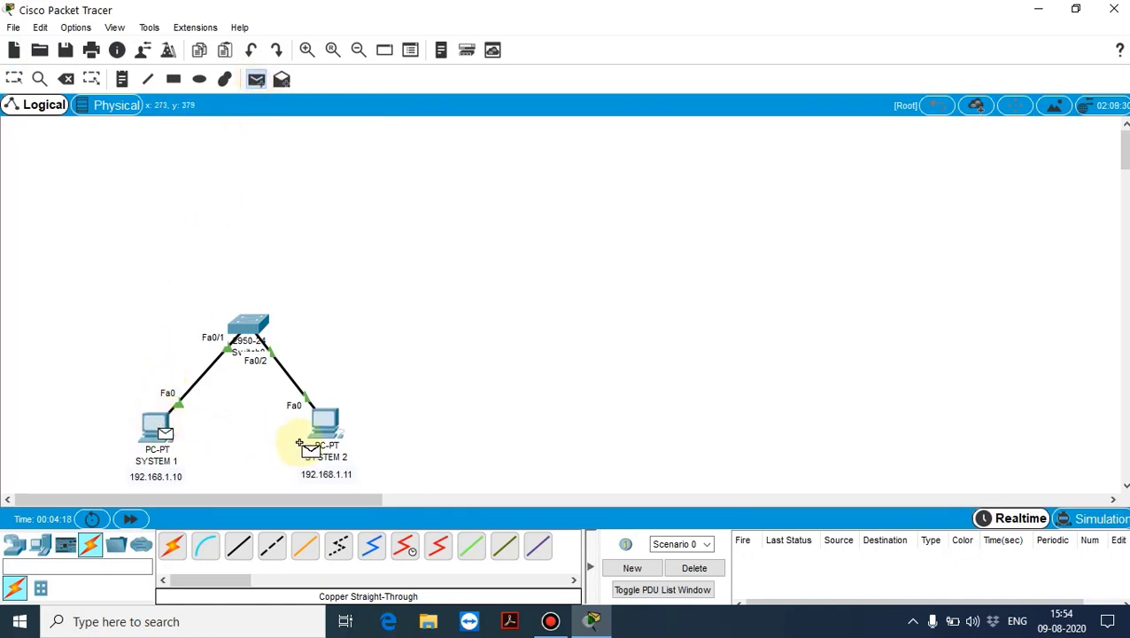
click(322, 423)
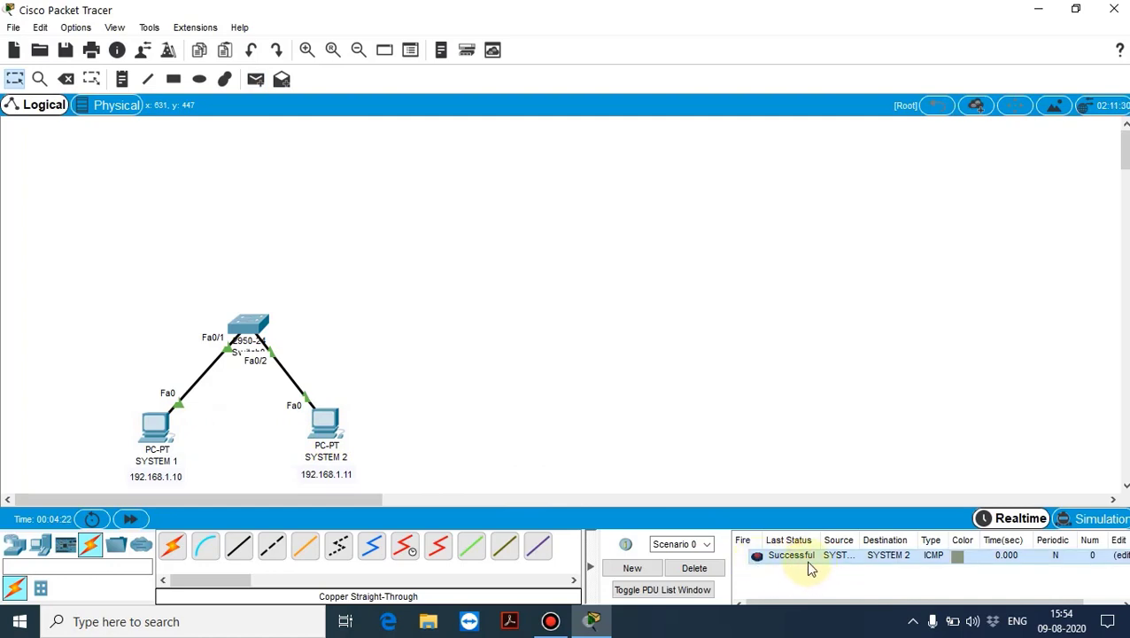
- Play the packet's trip between SYSTEM 1 and SYSTEM 2 in Simulation mode and return to Realtime mode
click(1102, 519)
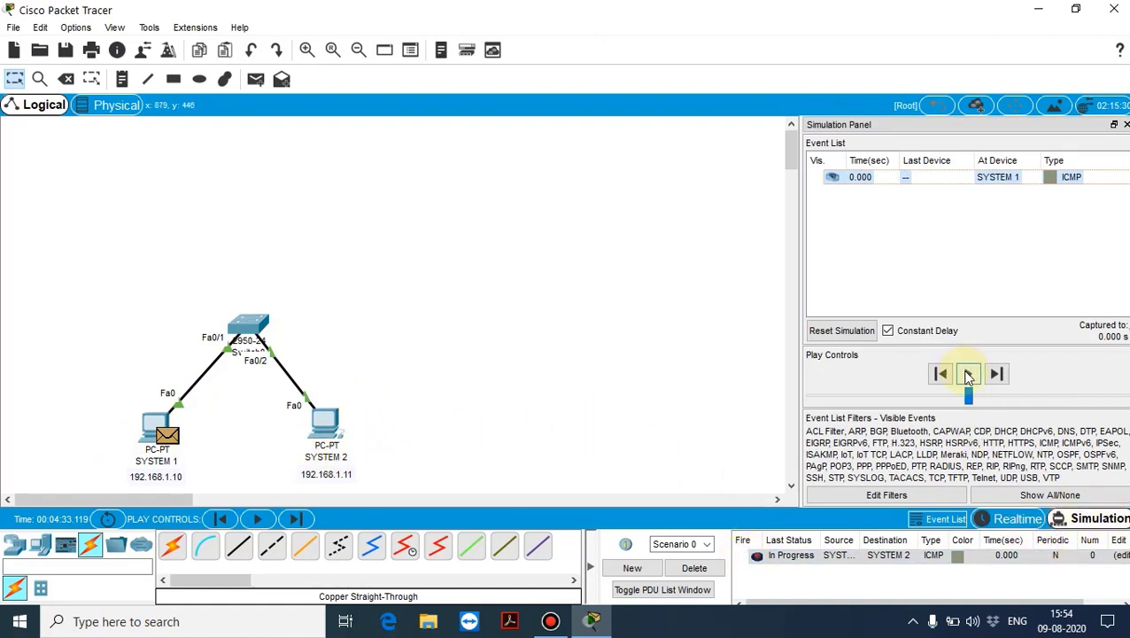
click(968, 374)
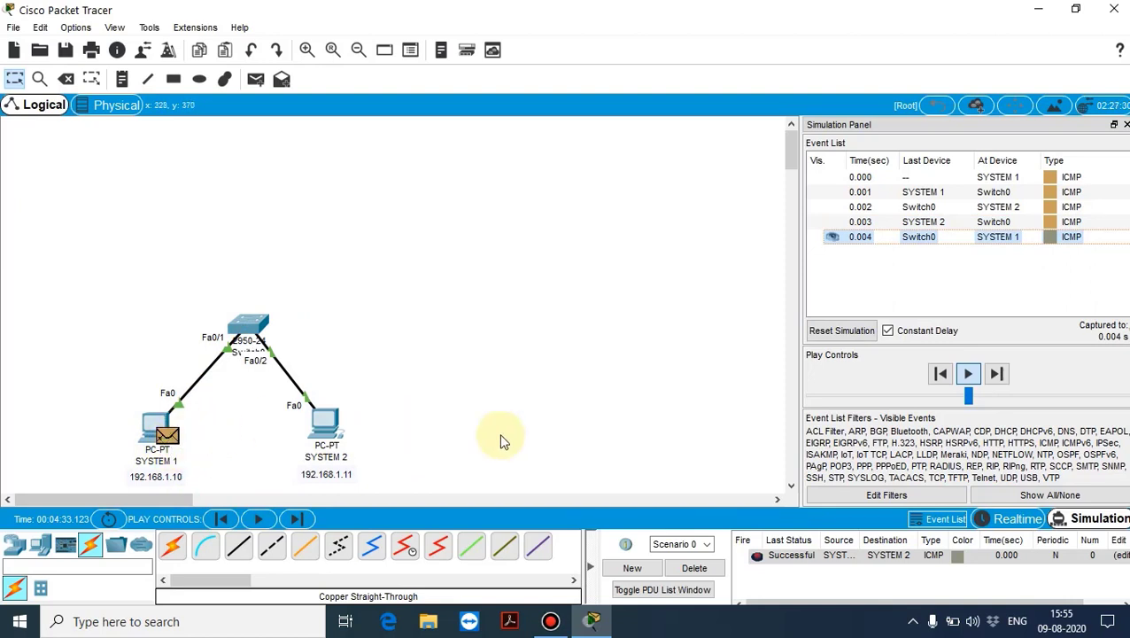
click(1010, 518)
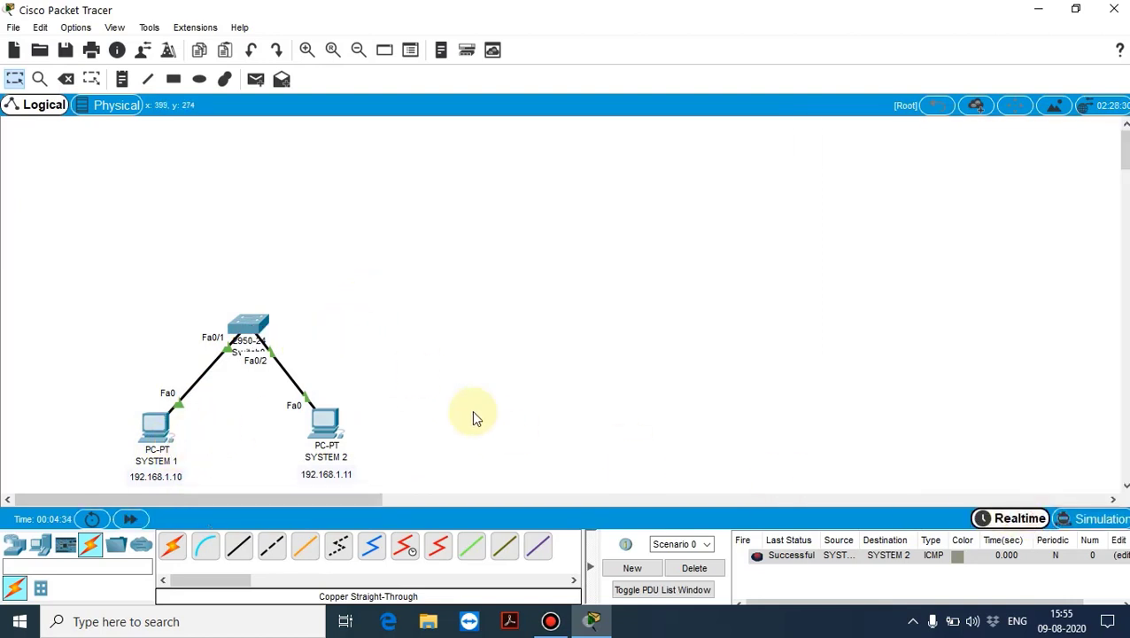
- Place a Router-PT above the switch and connect the switch's FastEthernet0/3 to the router's FastEthernet0/0 with a Copper Straight-Through cable
click(17, 549)
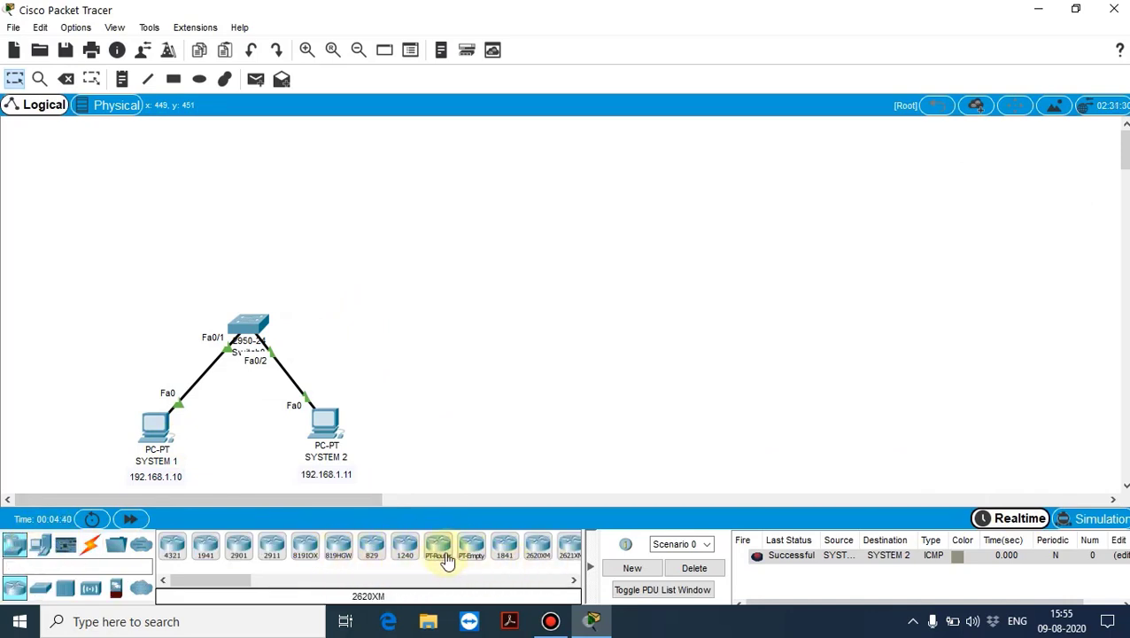
drag(437, 547, 255, 167)
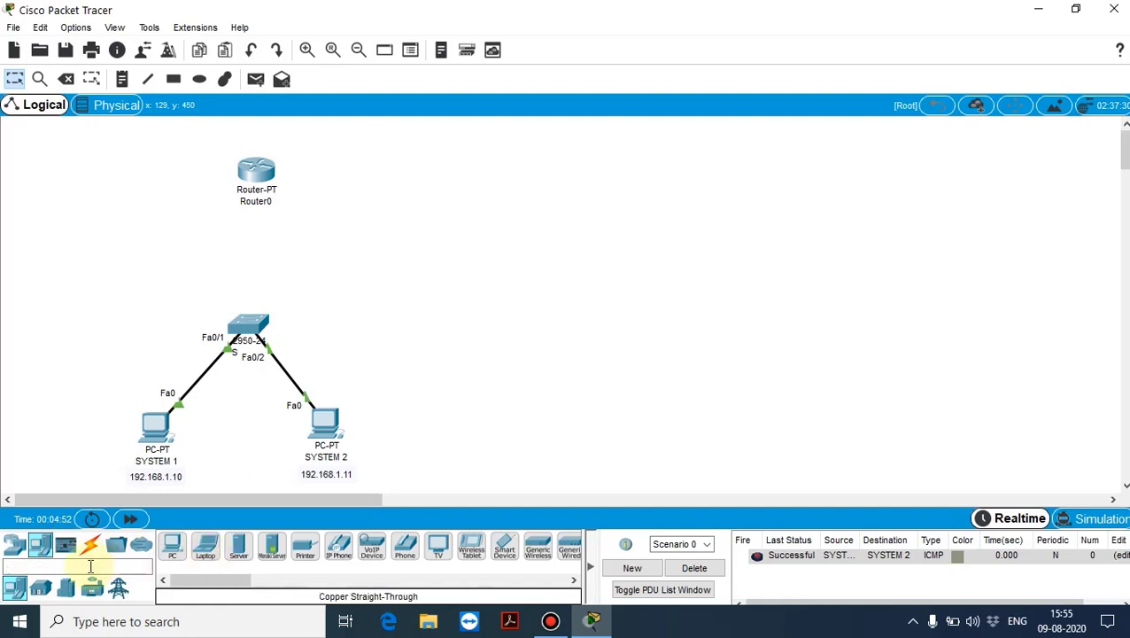
click(91, 544)
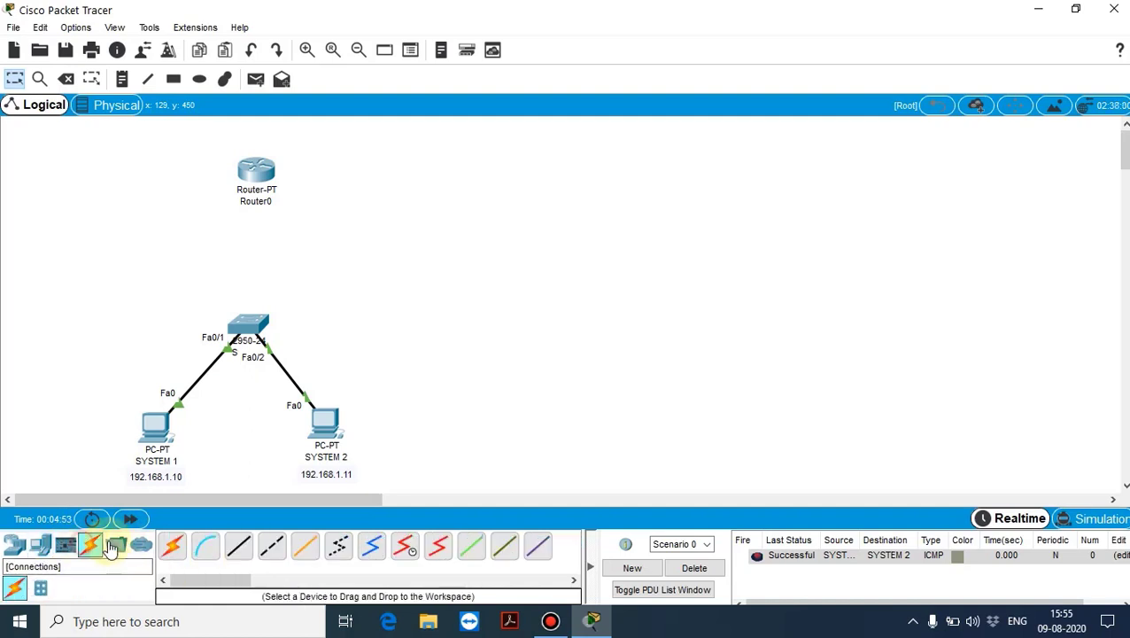
click(246, 554)
click(245, 324)
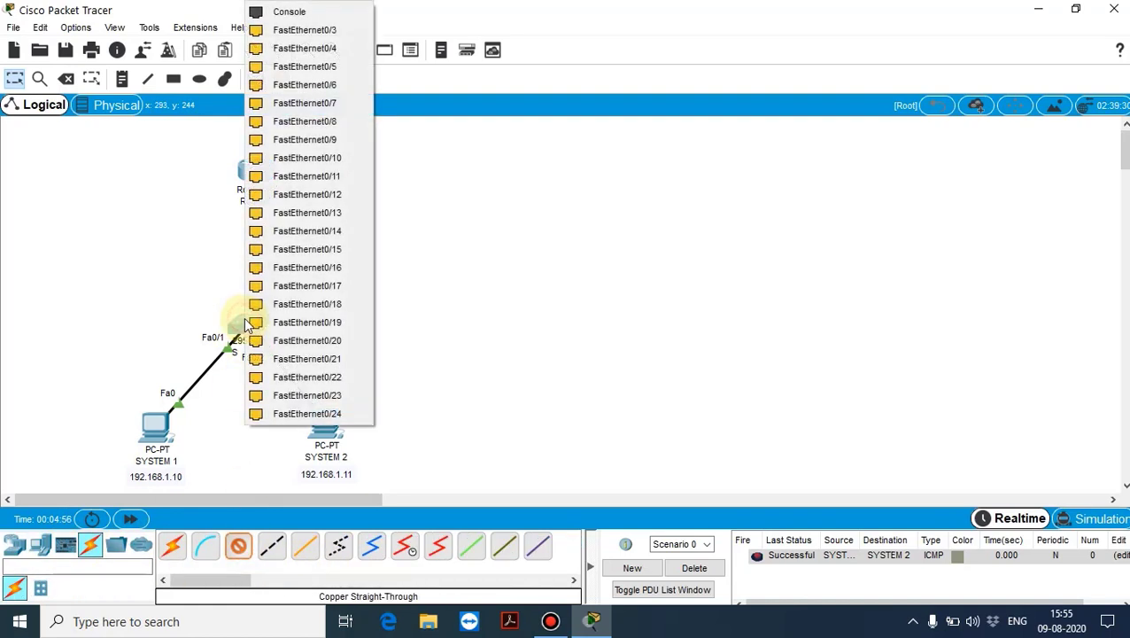
click(293, 30)
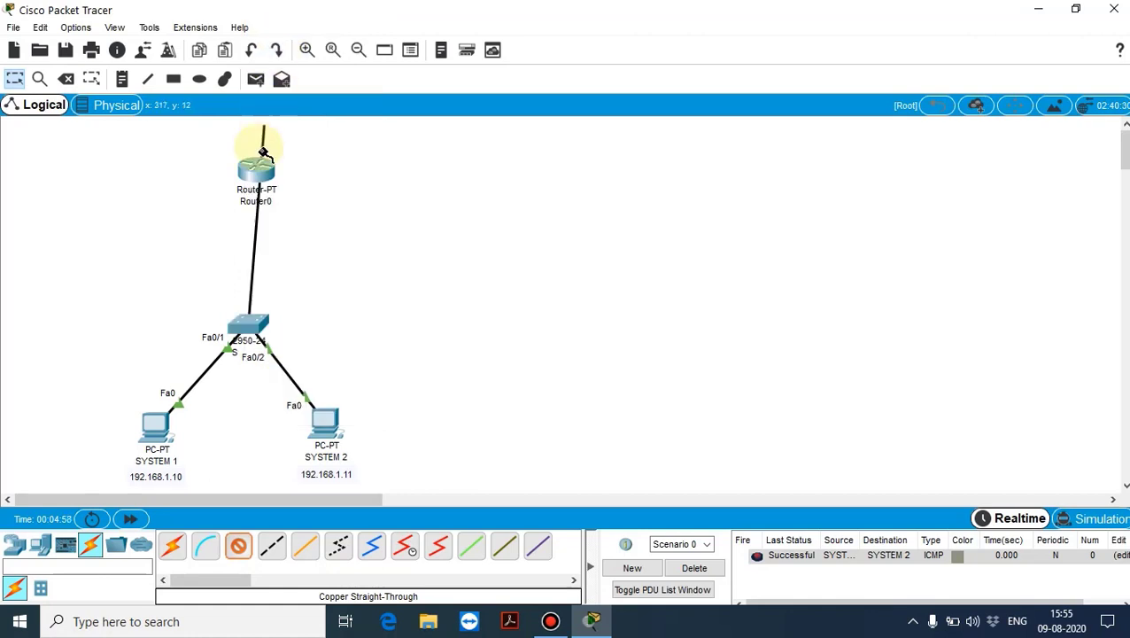
click(258, 202)
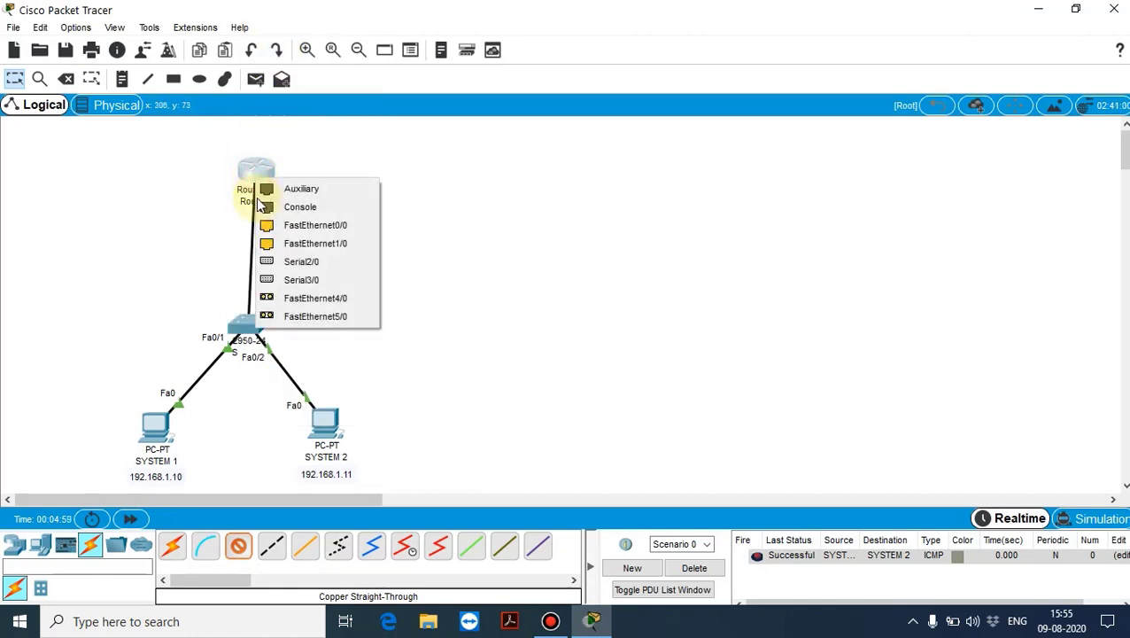
click(336, 228)
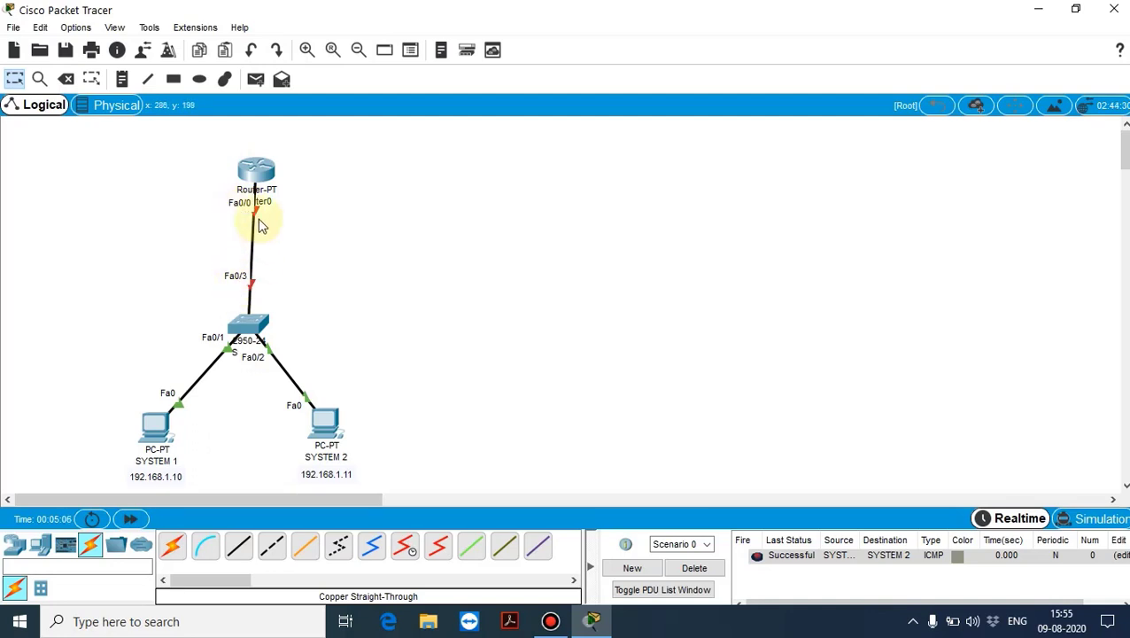
- Nudge the router into line above the switch and place a note reading 192.168.1.1 beside its Fa0/0 port
drag(257, 173, 252, 170)
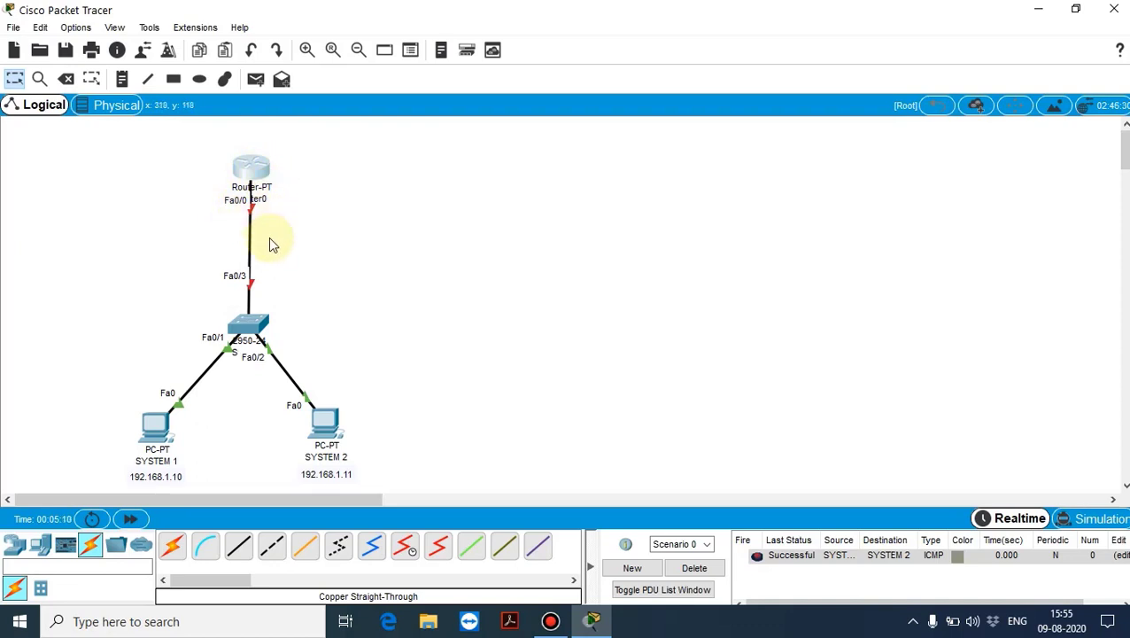
click(123, 81)
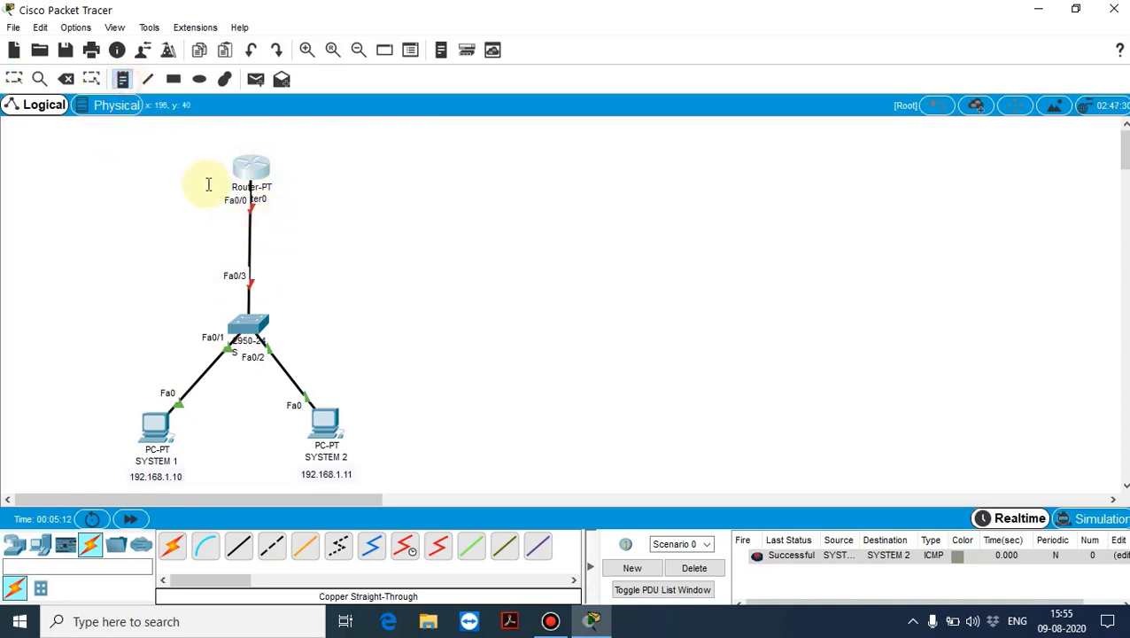
click(268, 197)
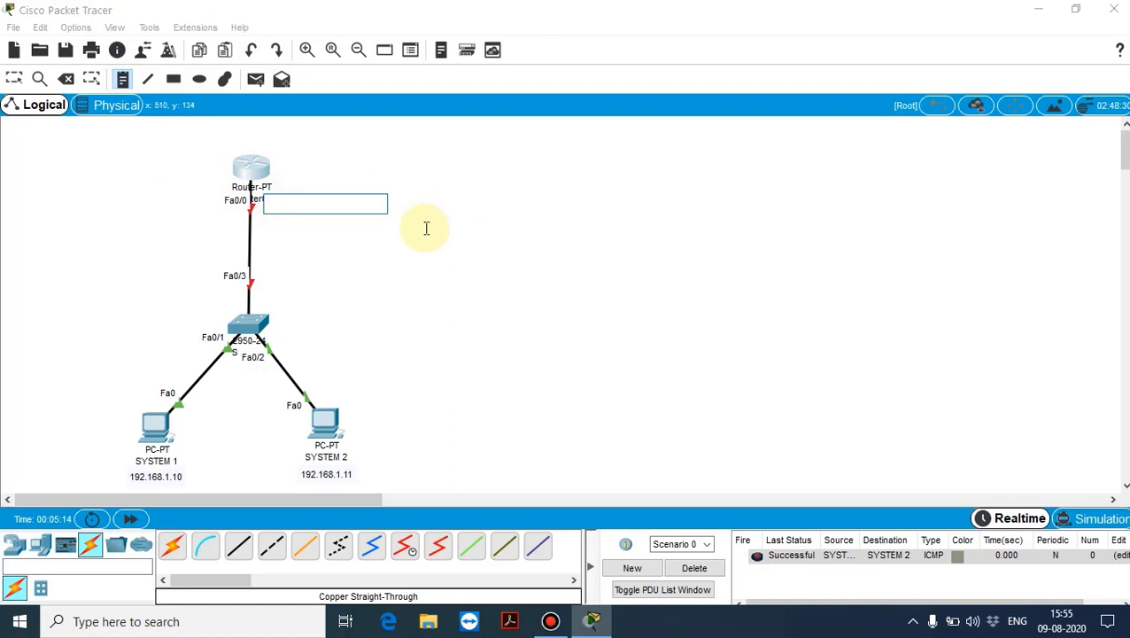
text(192.168.1.1)
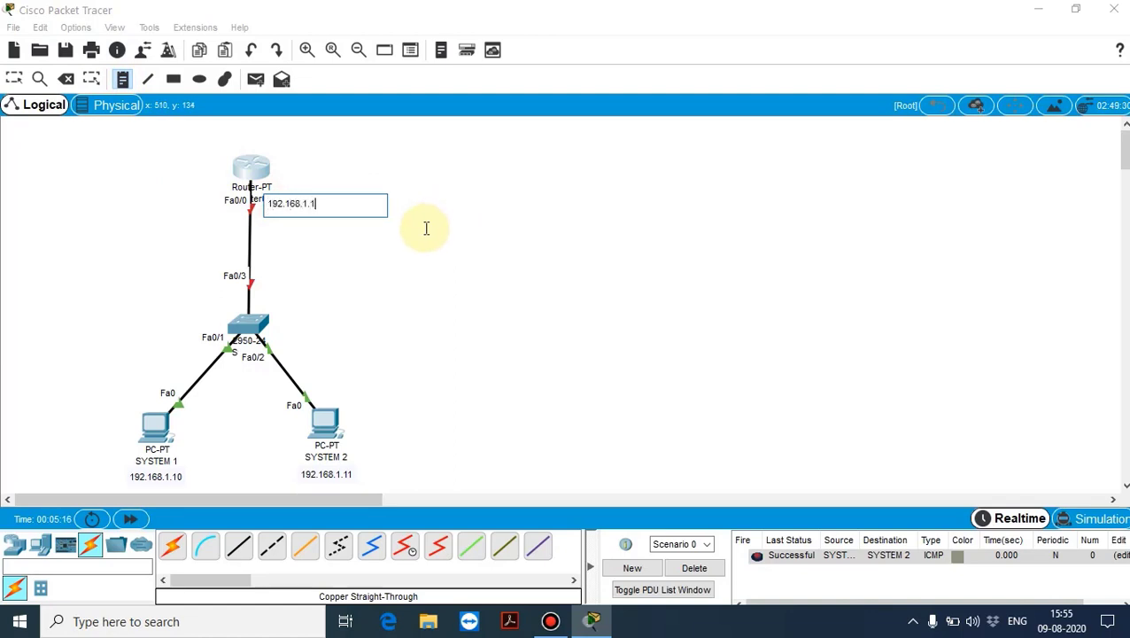
key(Escape)
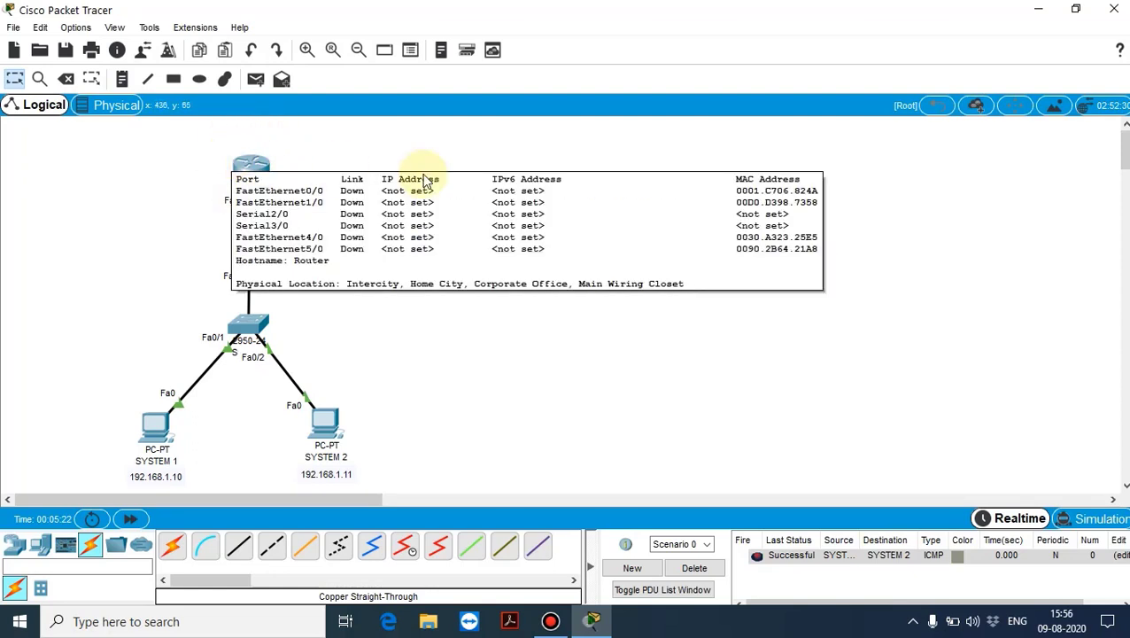
- Place a note reading AIRTEL INTERNET above the router
click(123, 79)
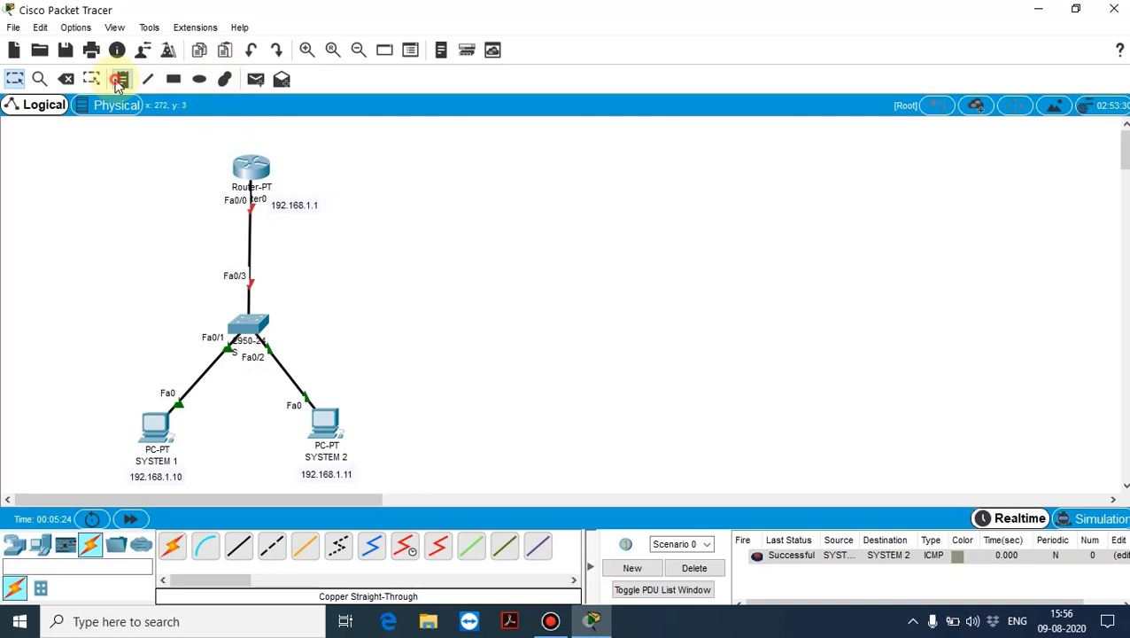
click(211, 138)
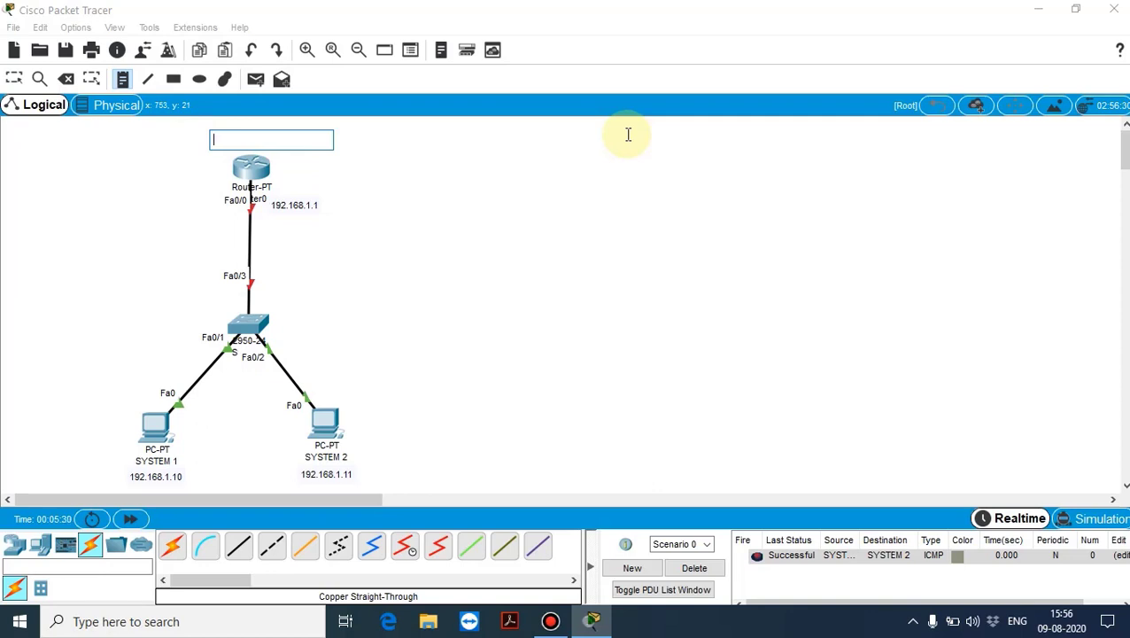
text(AR)
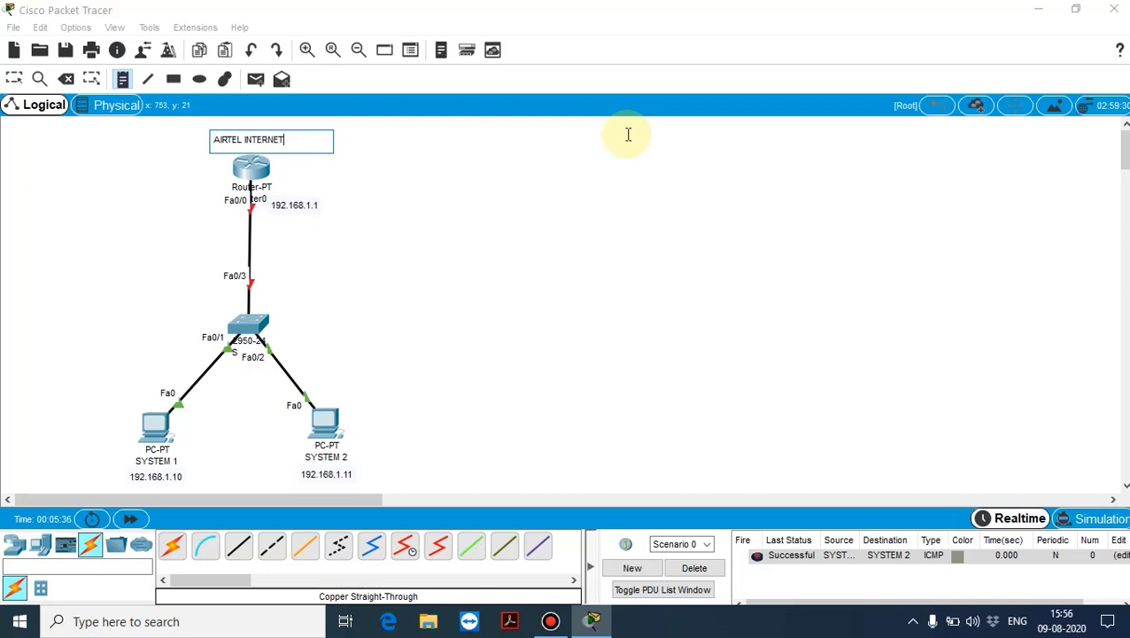
key(Escape)
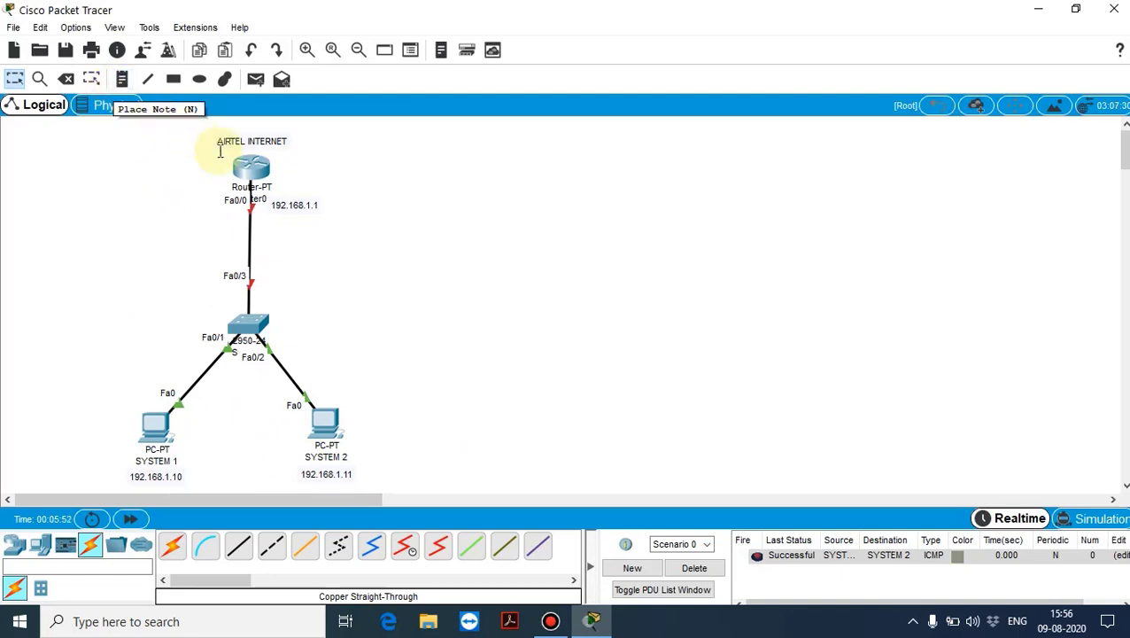
- Give the router's FastEthernet0/0 the IP address 192.168.1.1 with subnet mask 255.255.255.0, turn the port on and close the configuration window
click(255, 166)
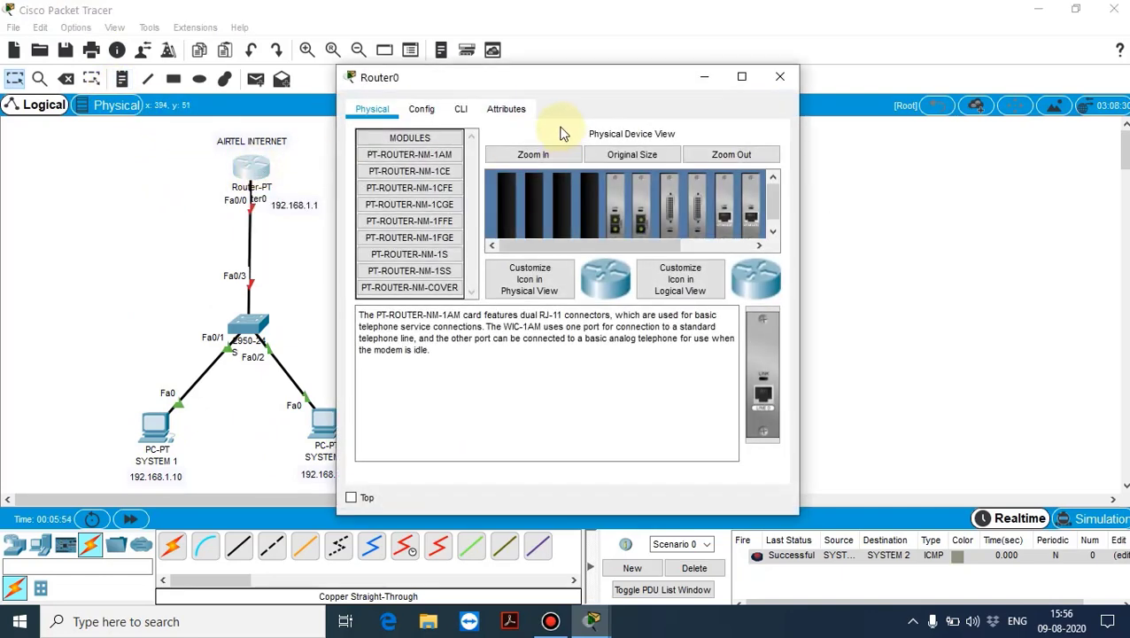
click(426, 113)
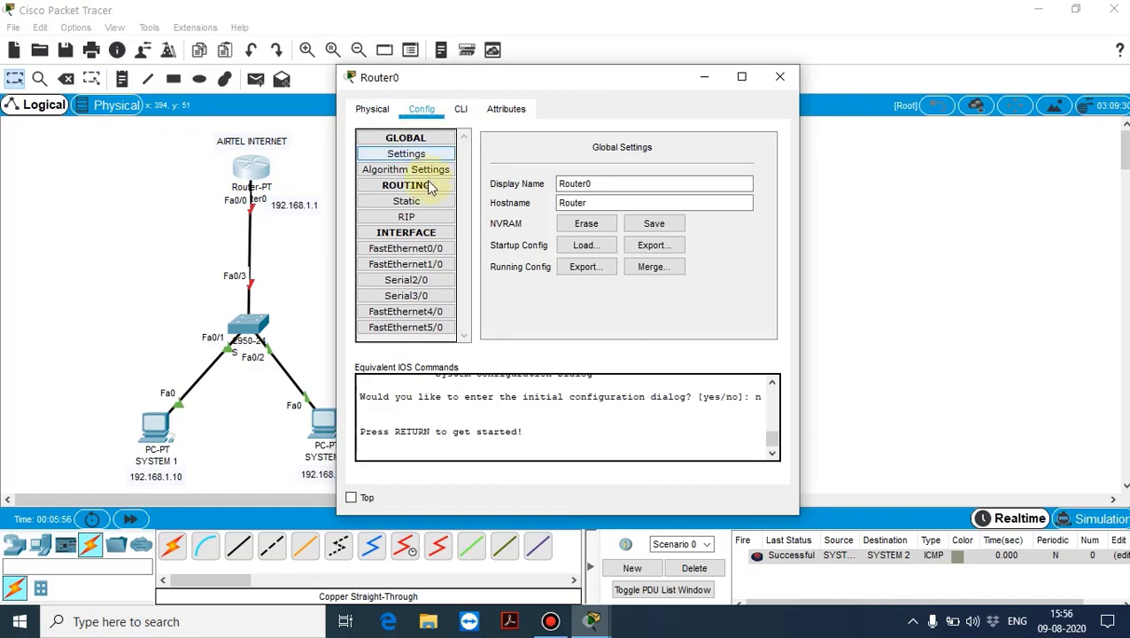
drag(451, 86, 609, 89)
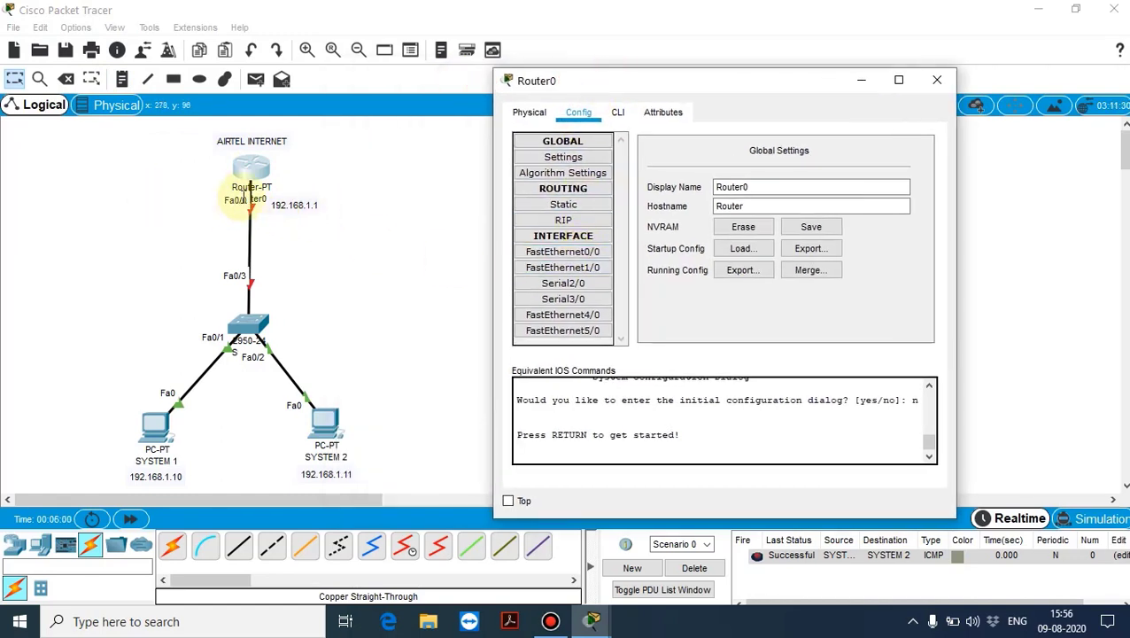
click(247, 199)
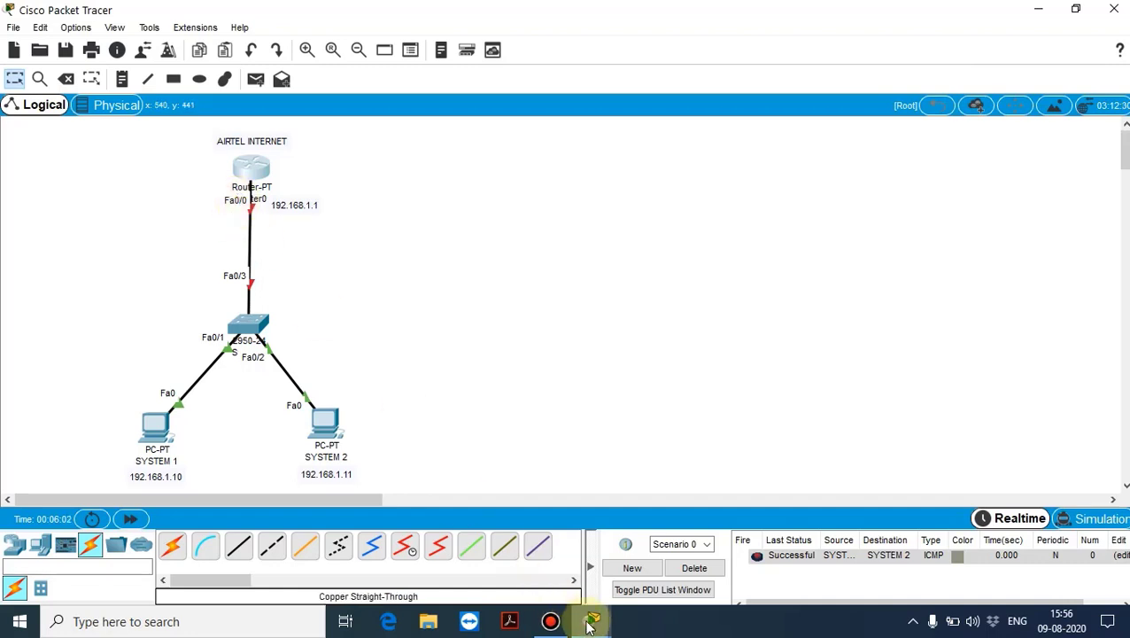
mouse_move(590, 625)
click(677, 540)
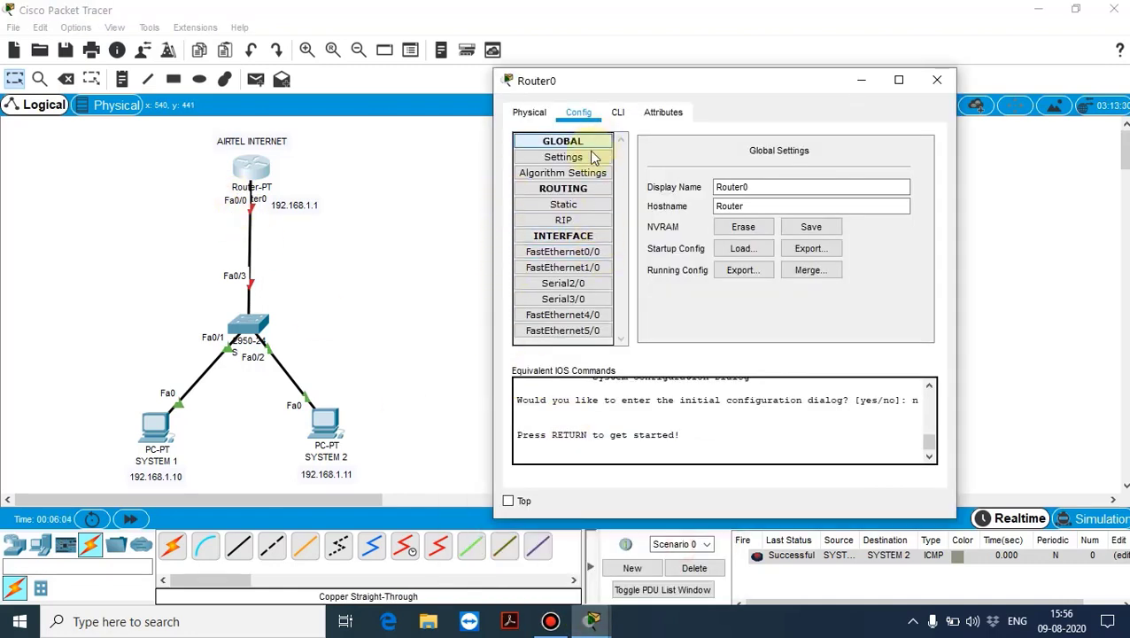
click(549, 251)
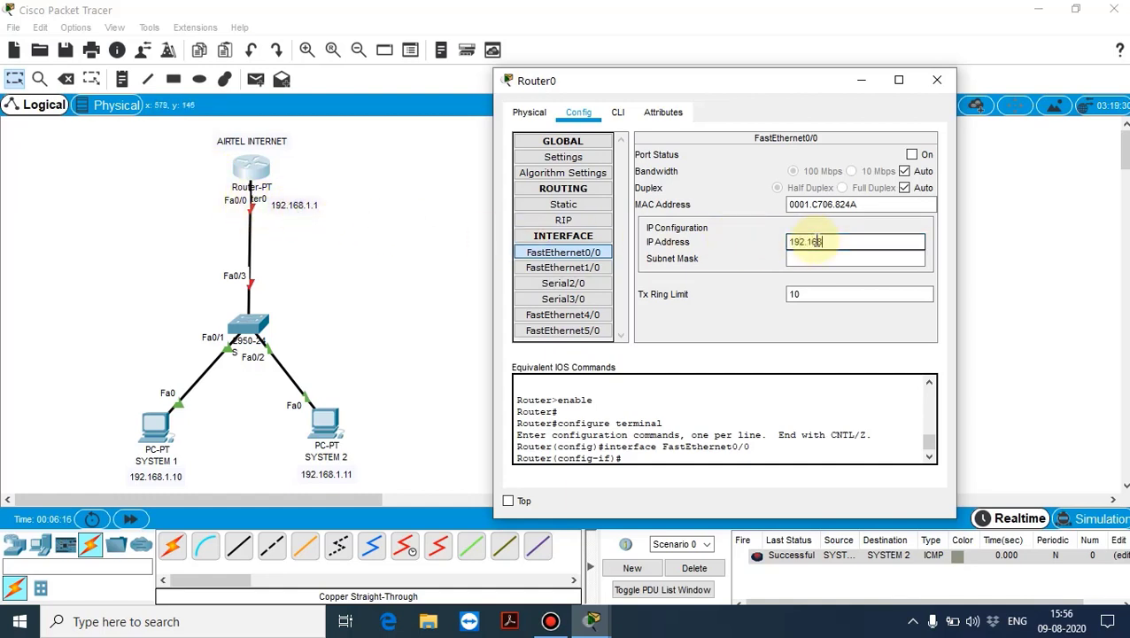
key(Tab)
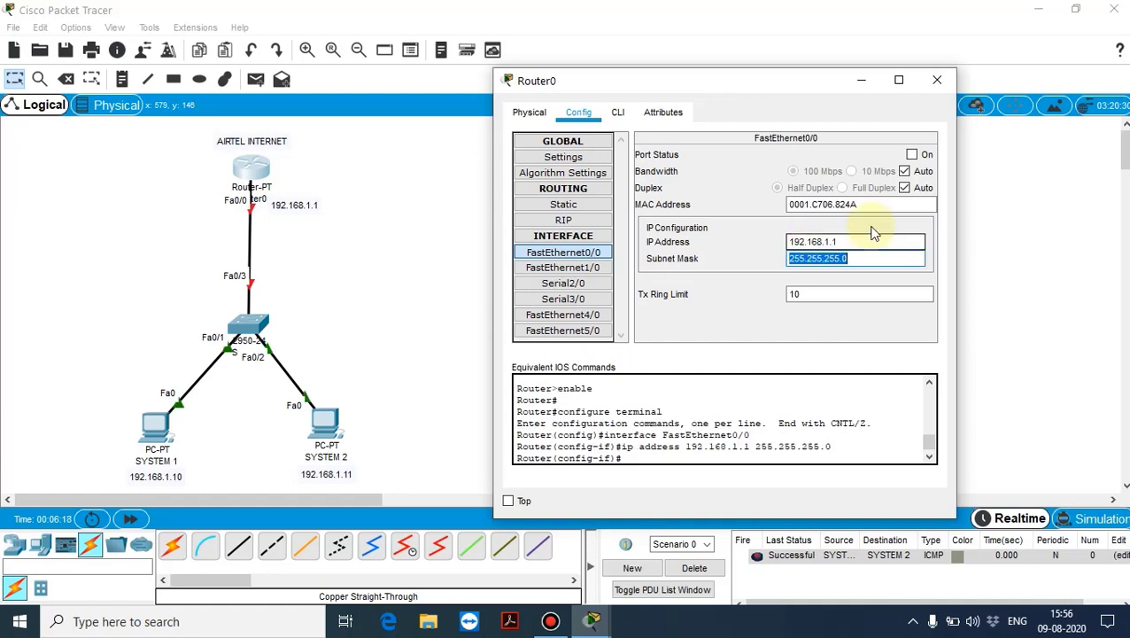
click(916, 158)
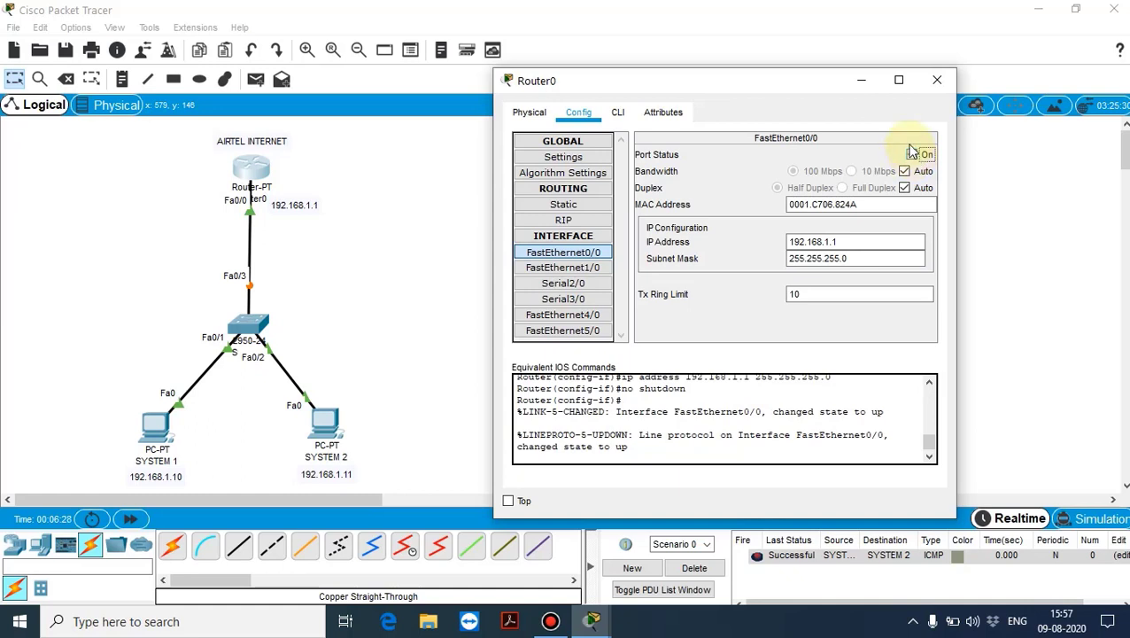
click(932, 85)
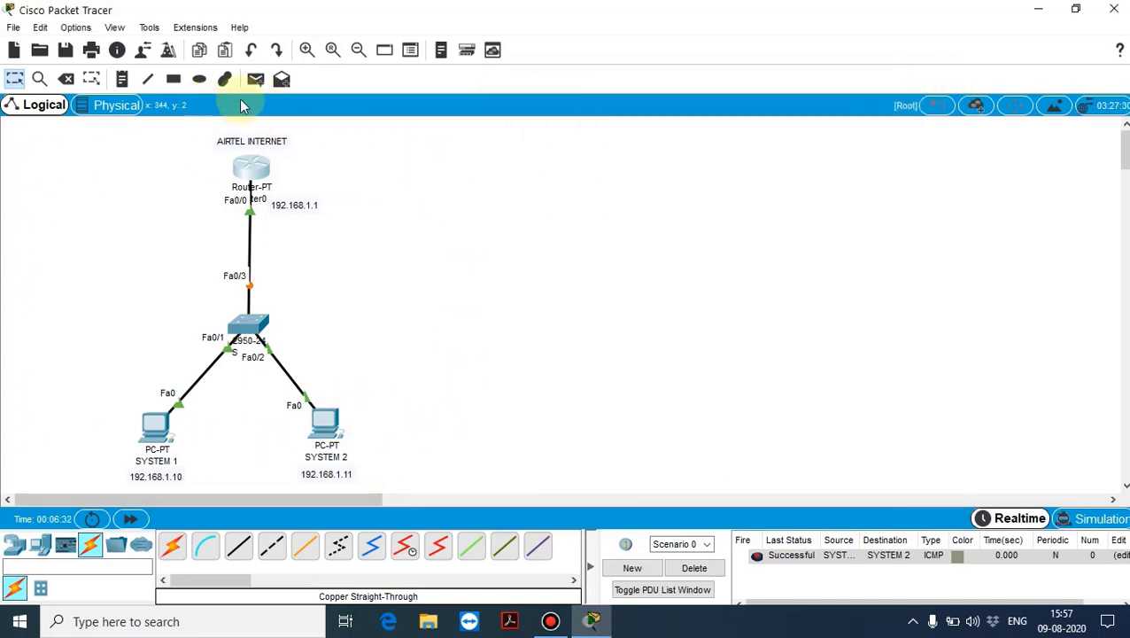
- Send one simple PDU from SYSTEM 1 to SYSTEM 2 and another from SYSTEM 1 to the router
click(255, 81)
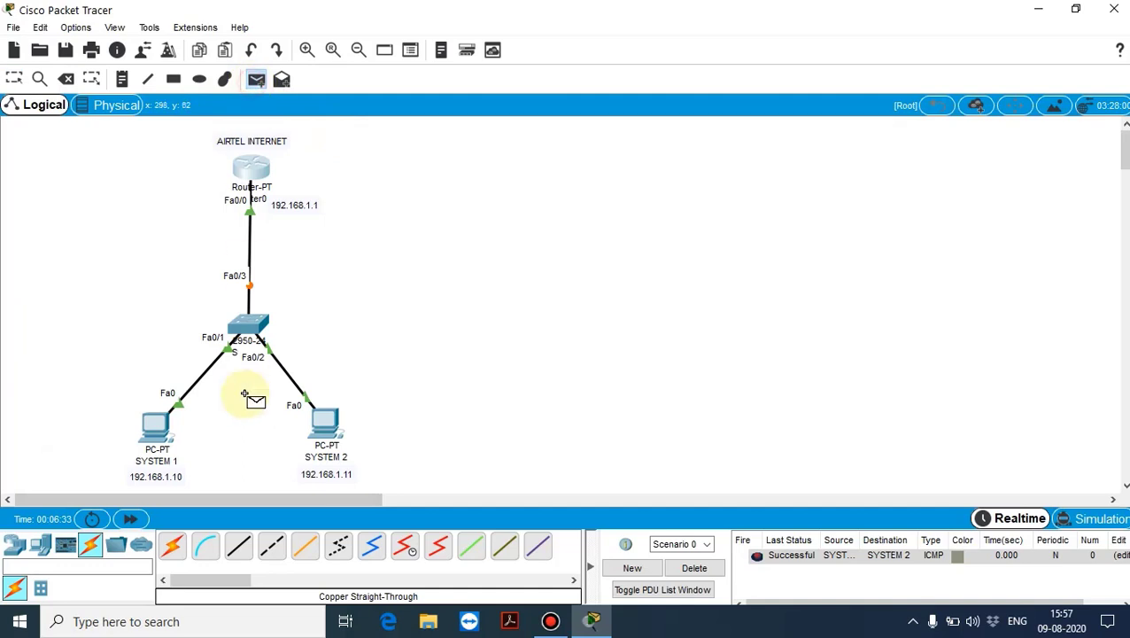
click(158, 430)
click(302, 438)
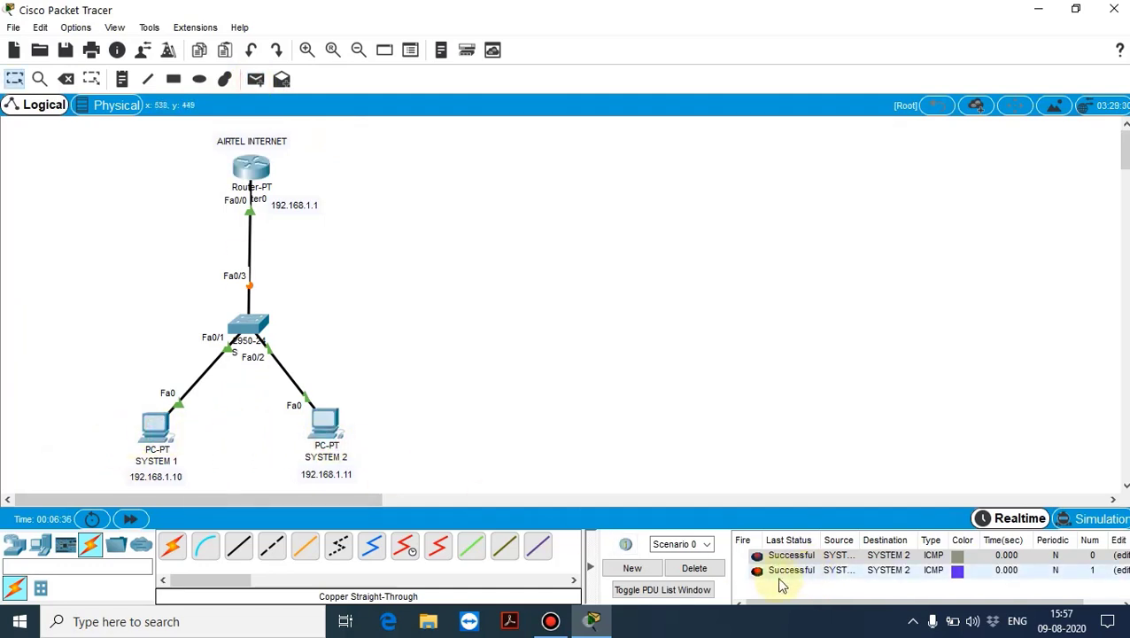
click(256, 80)
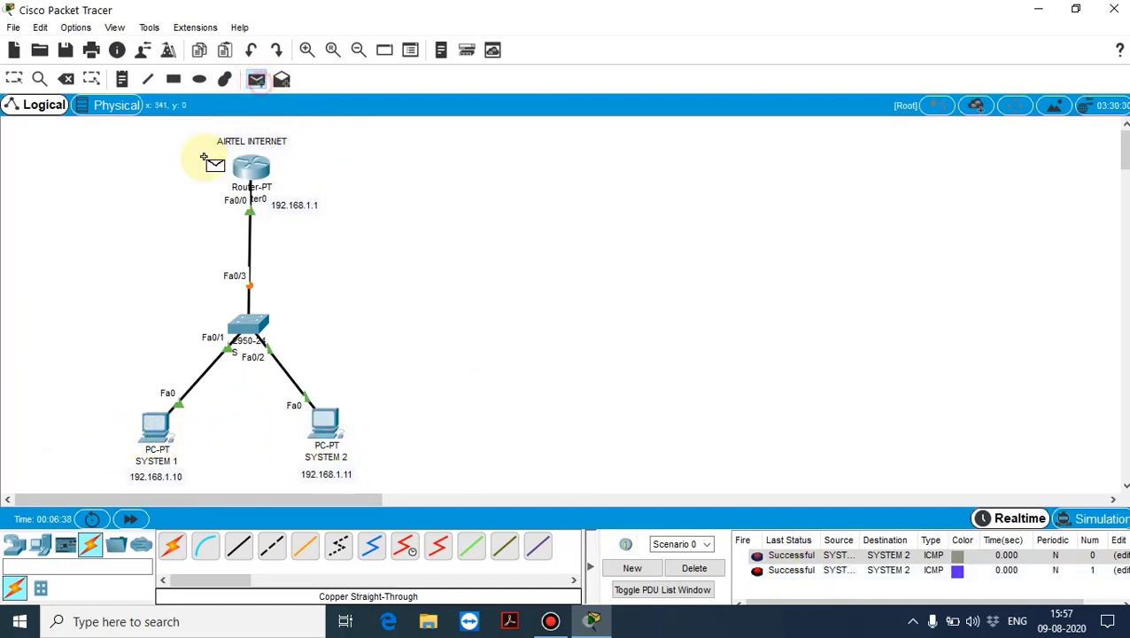
click(157, 429)
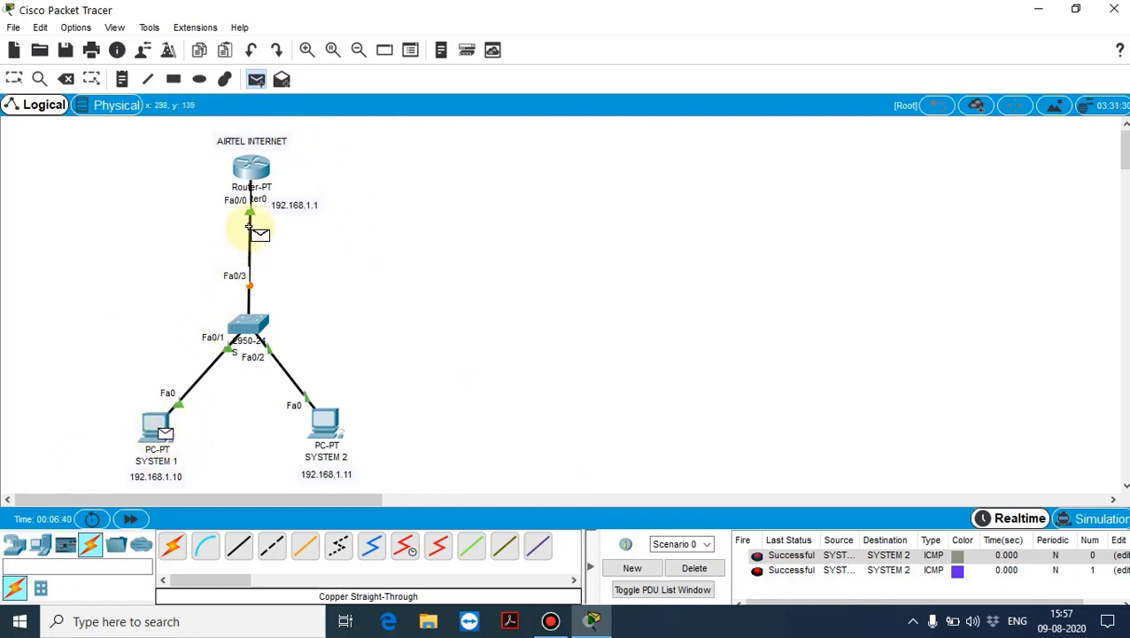
click(259, 169)
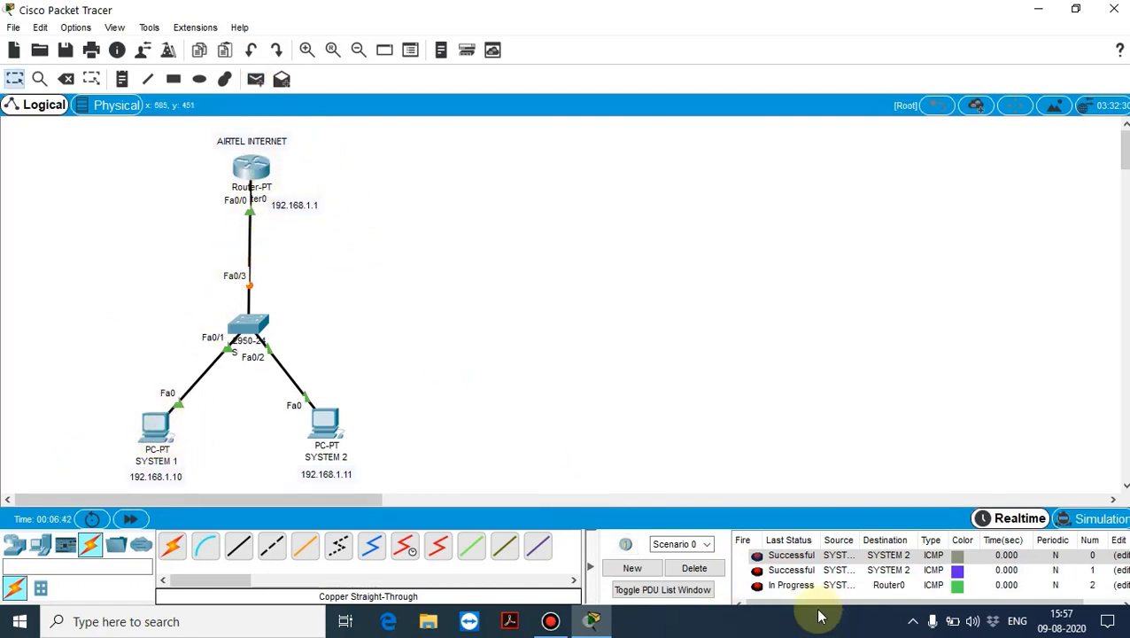
- Delete the PDU scenario's entries and send a new simple PDU from SYSTEM 1 to the router
click(687, 569)
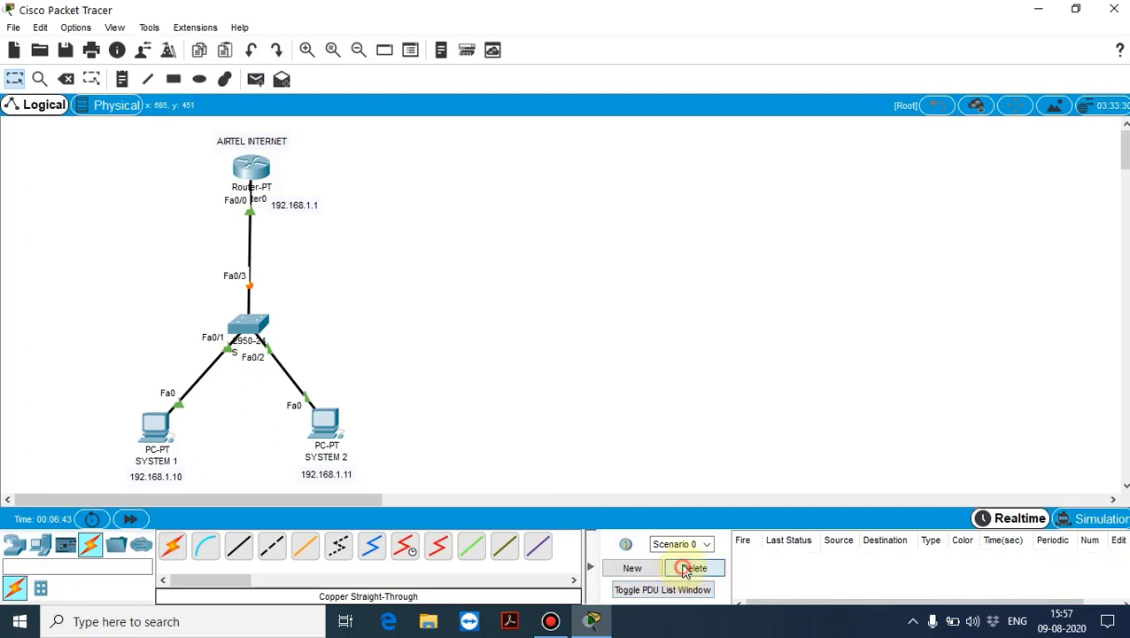
click(256, 79)
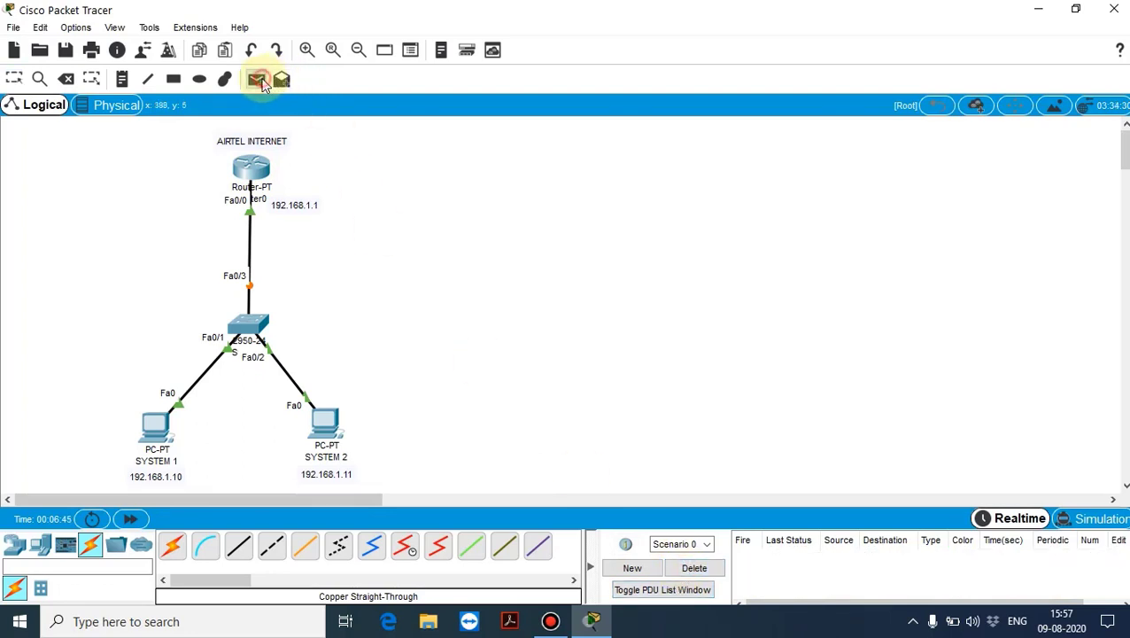
click(153, 426)
click(251, 170)
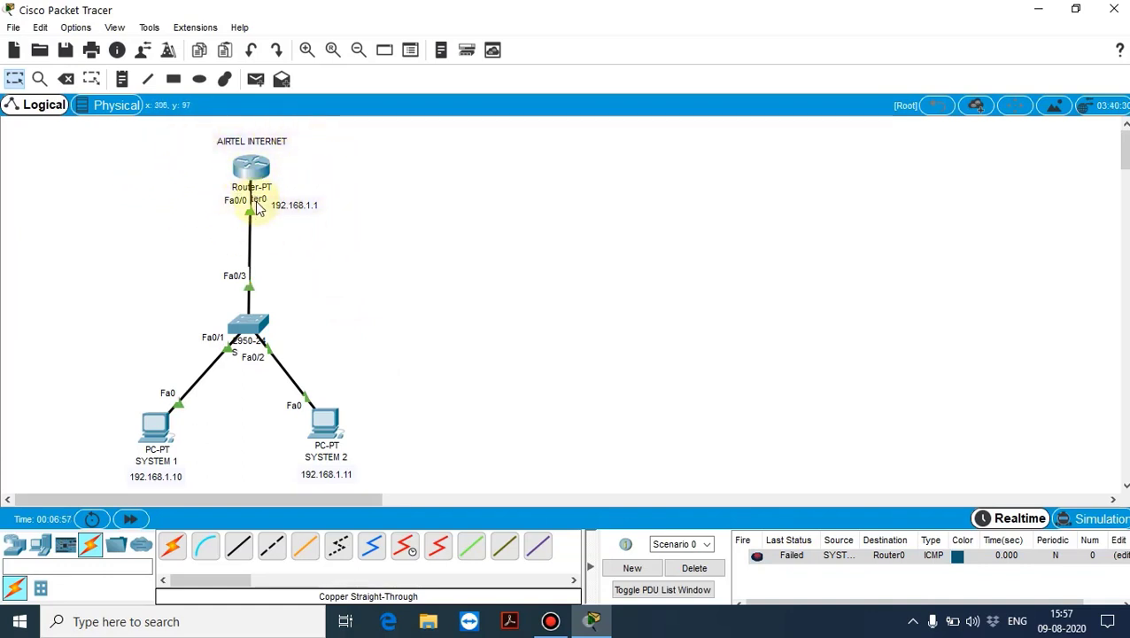
- Set SYSTEM 1's default gateway to 192.168.1.1 and close its configuration window
drag(393, 389, 75, 500)
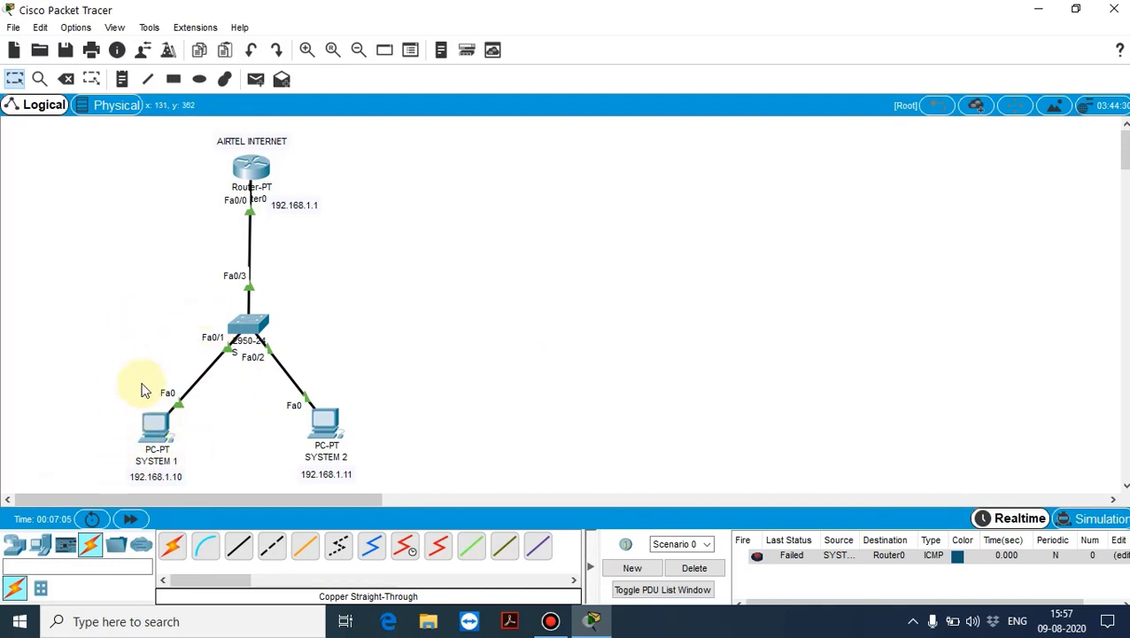
click(160, 433)
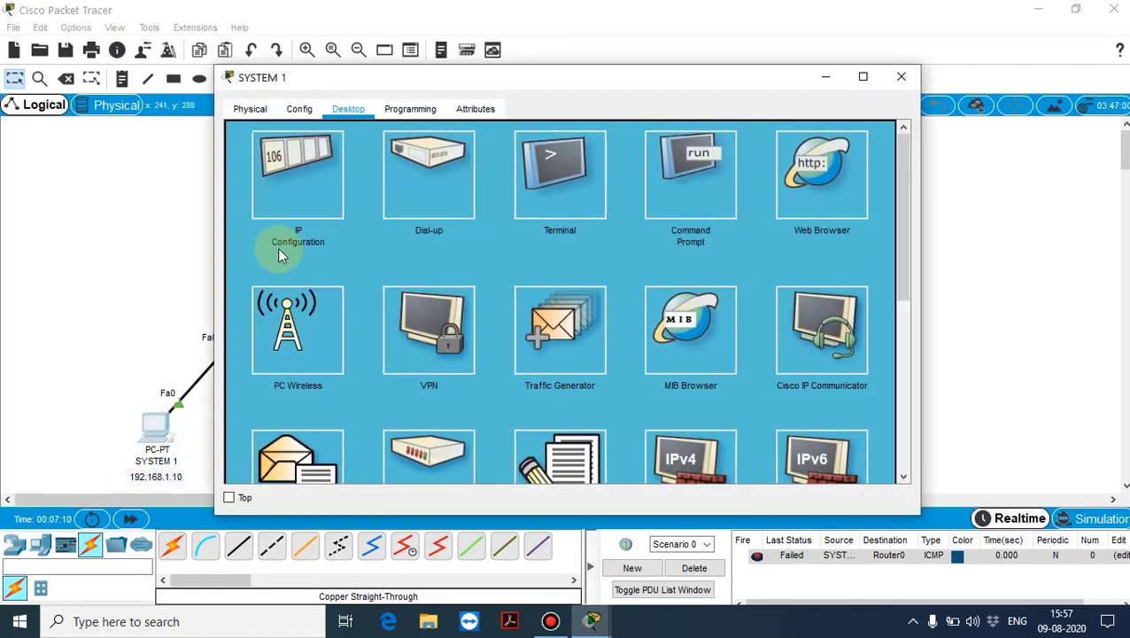
click(313, 182)
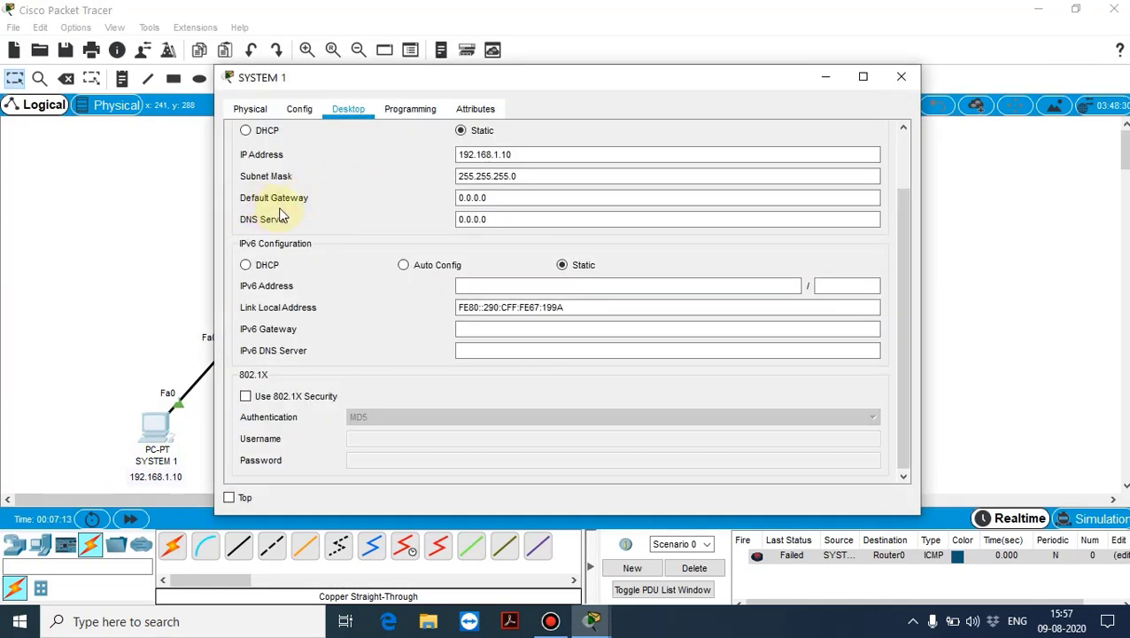
click(510, 198)
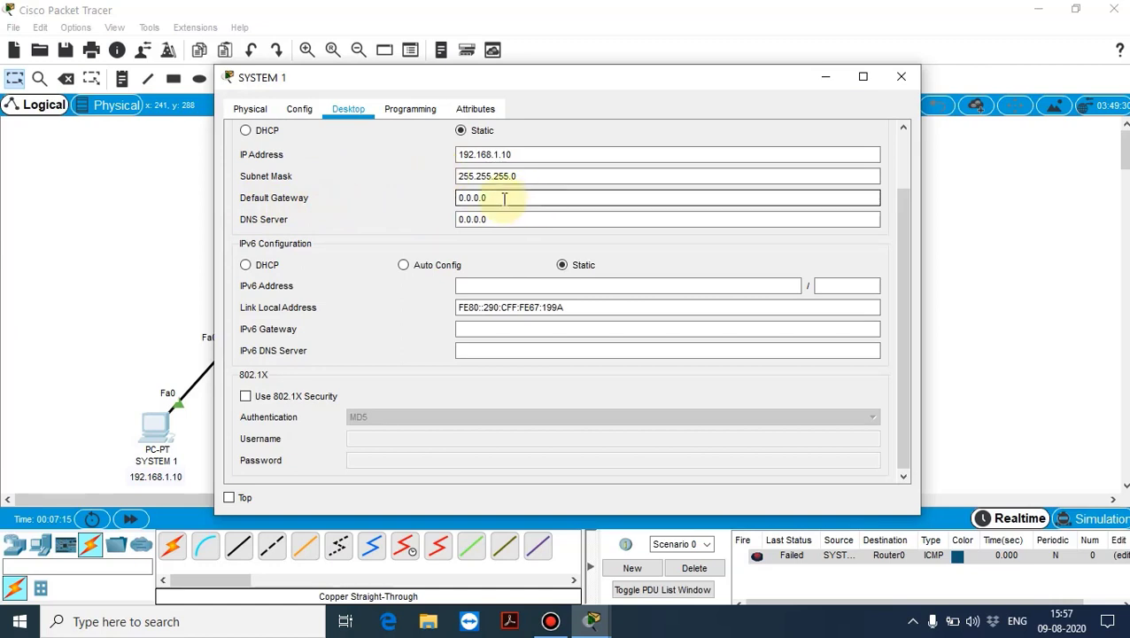
click(519, 199)
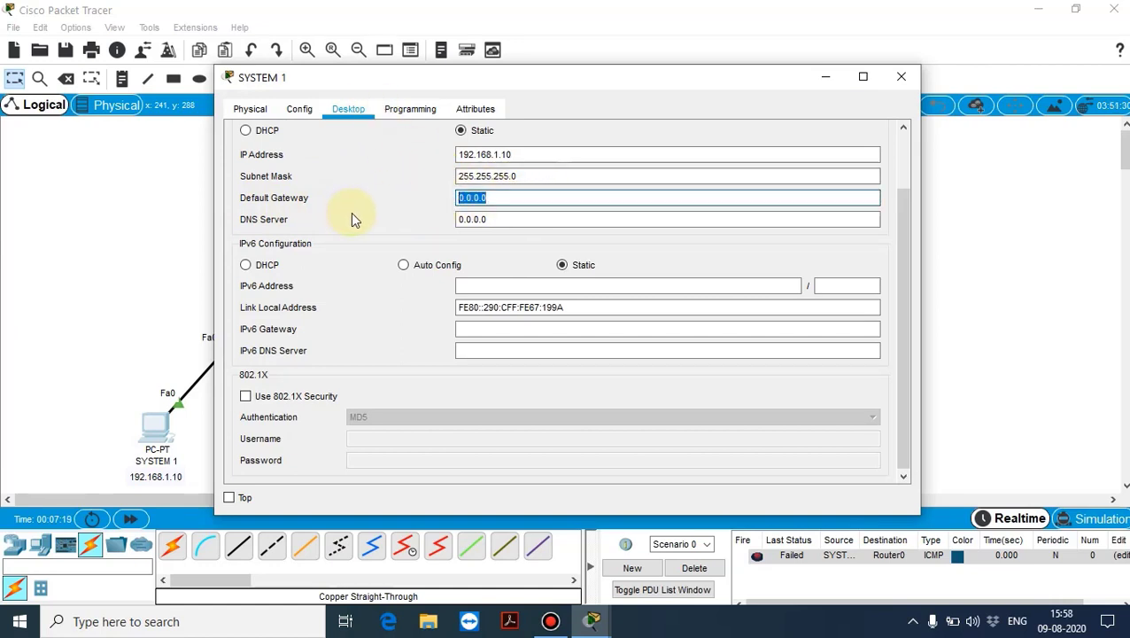
text(192.168.)
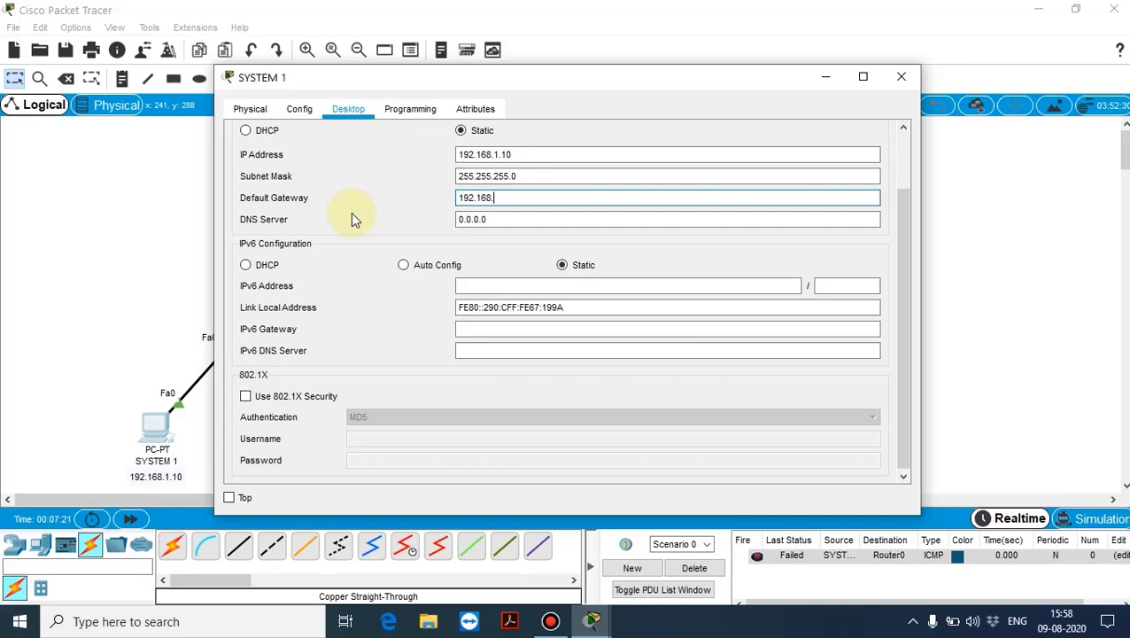
text(1.)
drag(507, 74, 731, 95)
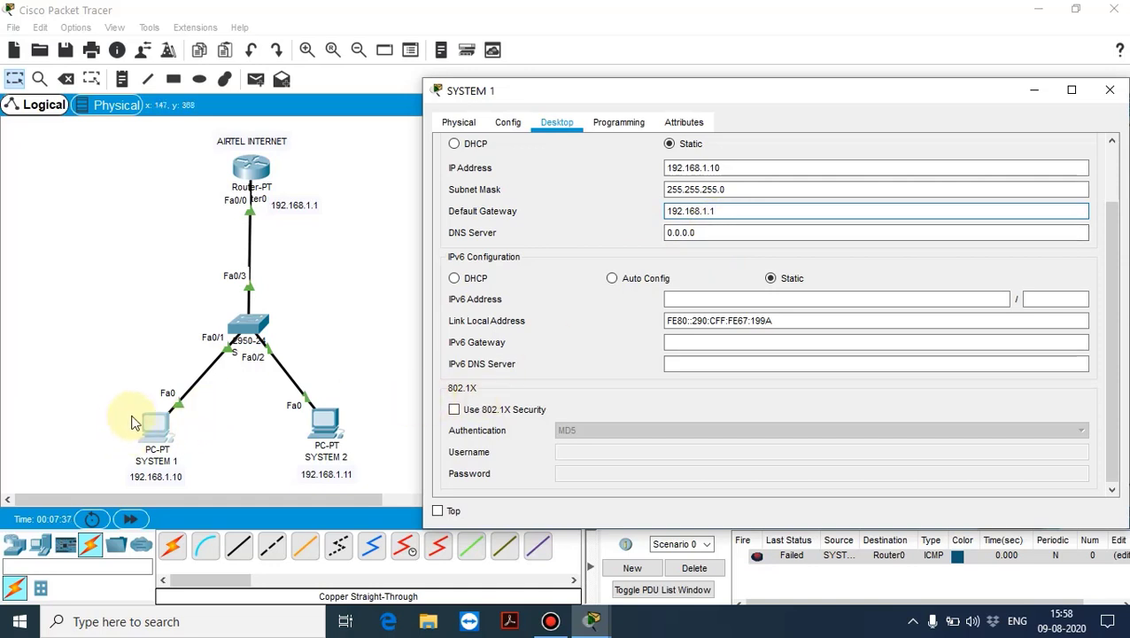
click(1111, 90)
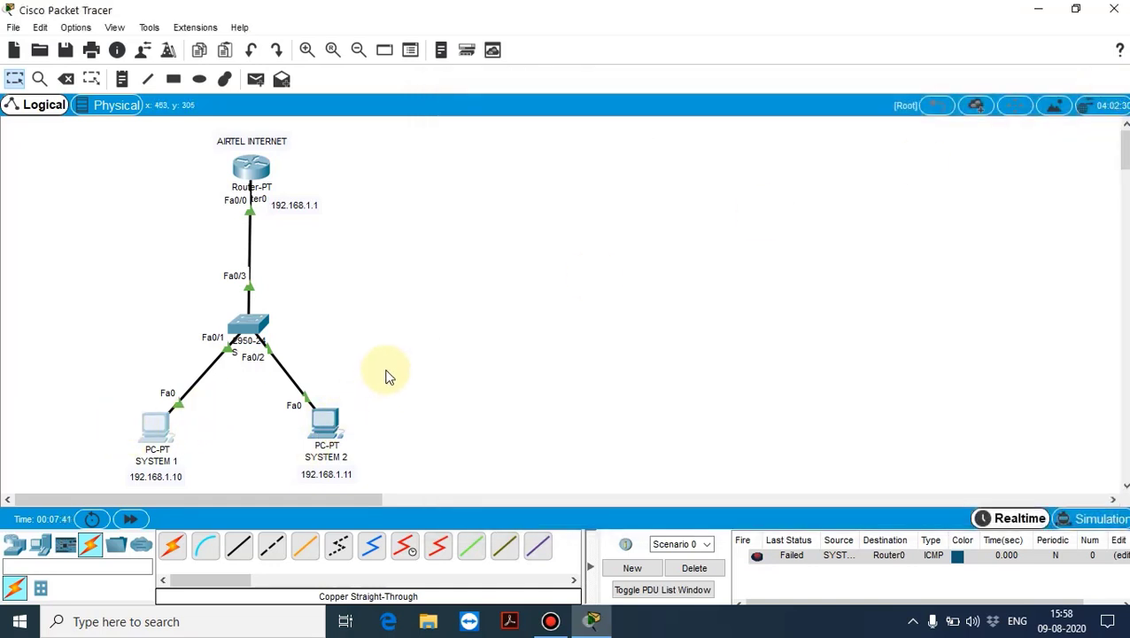
- Set SYSTEM 2's default gateway to 192.168.1.1 and close its configuration window
click(330, 427)
click(307, 196)
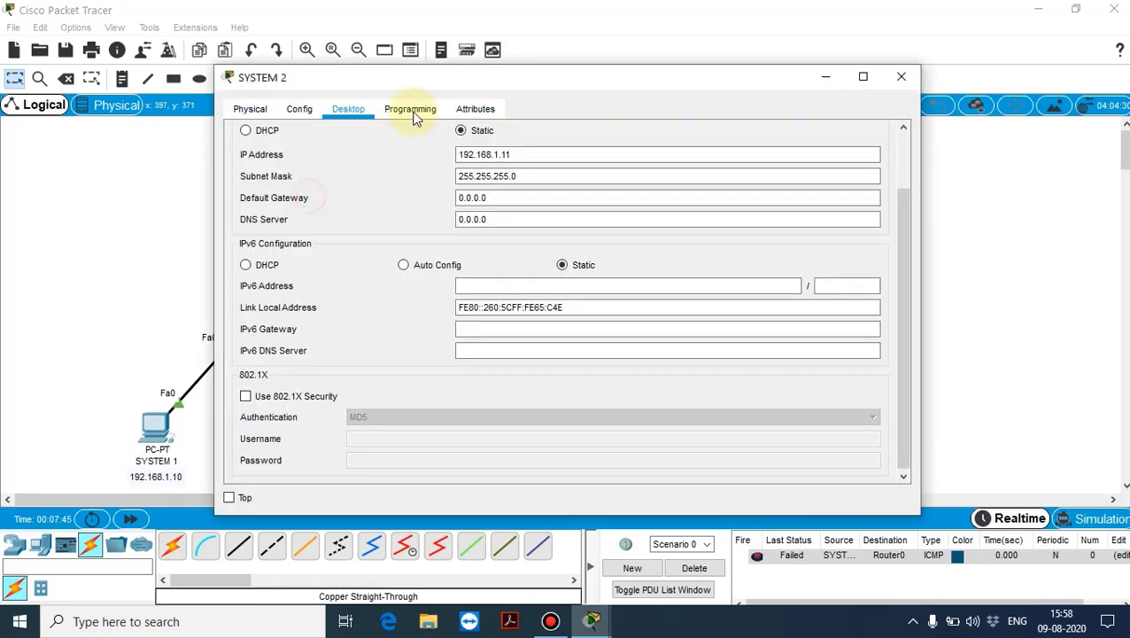
drag(425, 93, 624, 87)
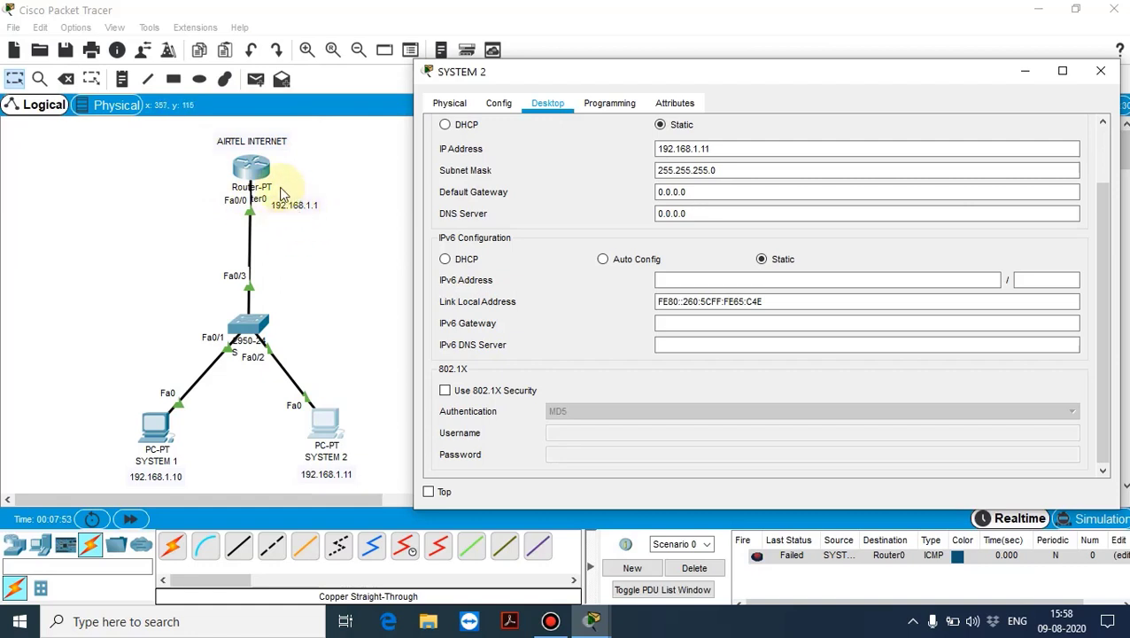
triple_click(767, 194)
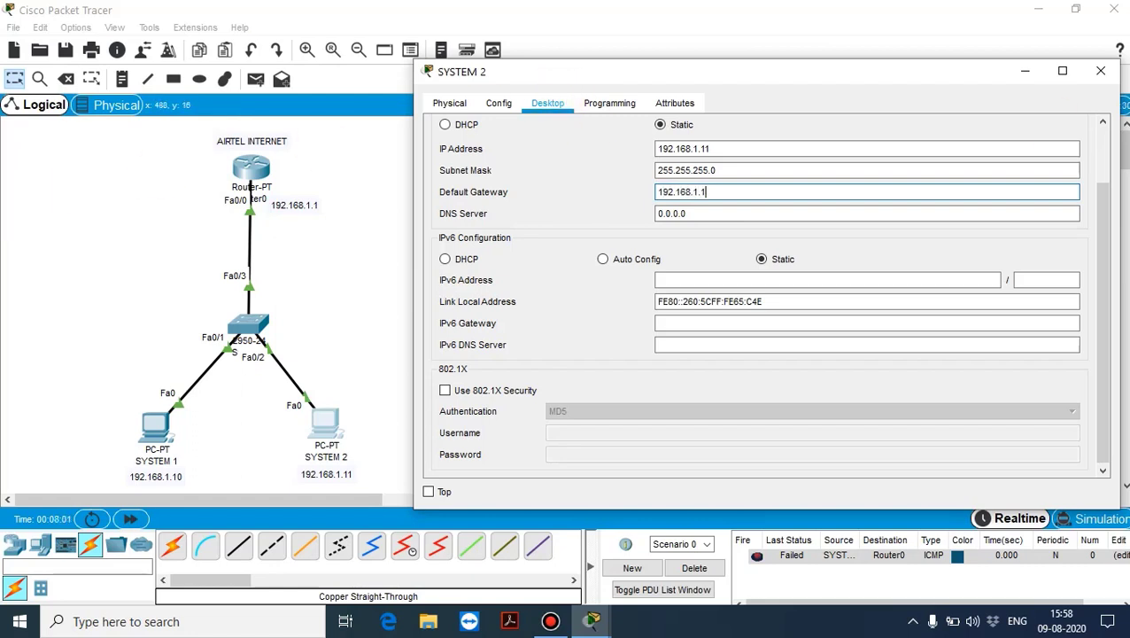
click(1105, 74)
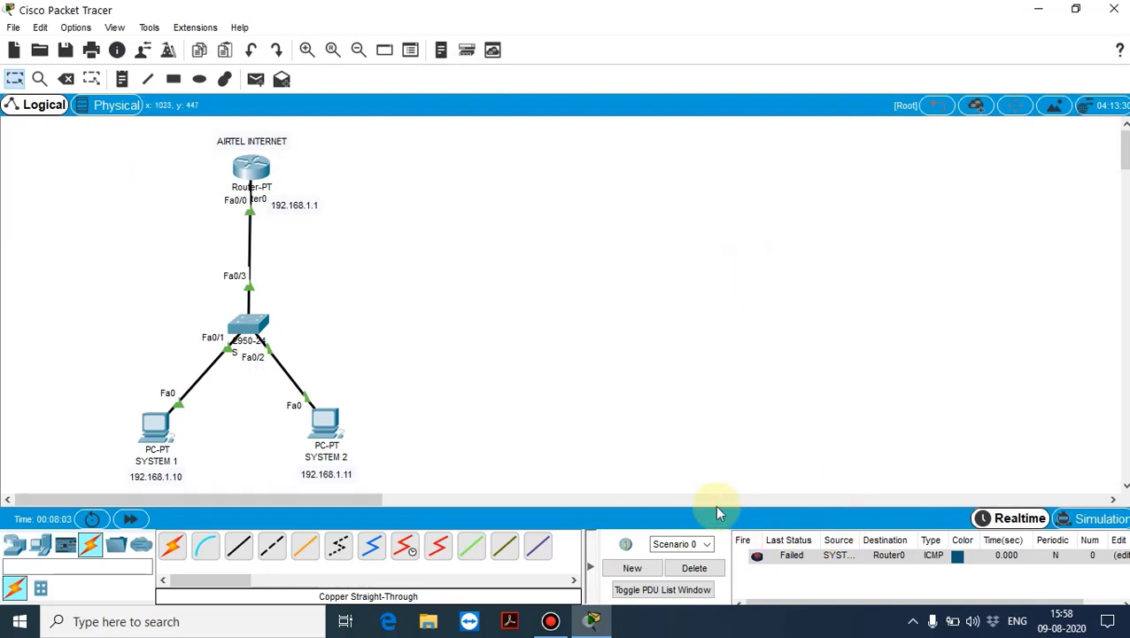
- Clear the PDU scenario's failed entry and send a fresh simple PDU from SYSTEM 1 to the router
click(707, 581)
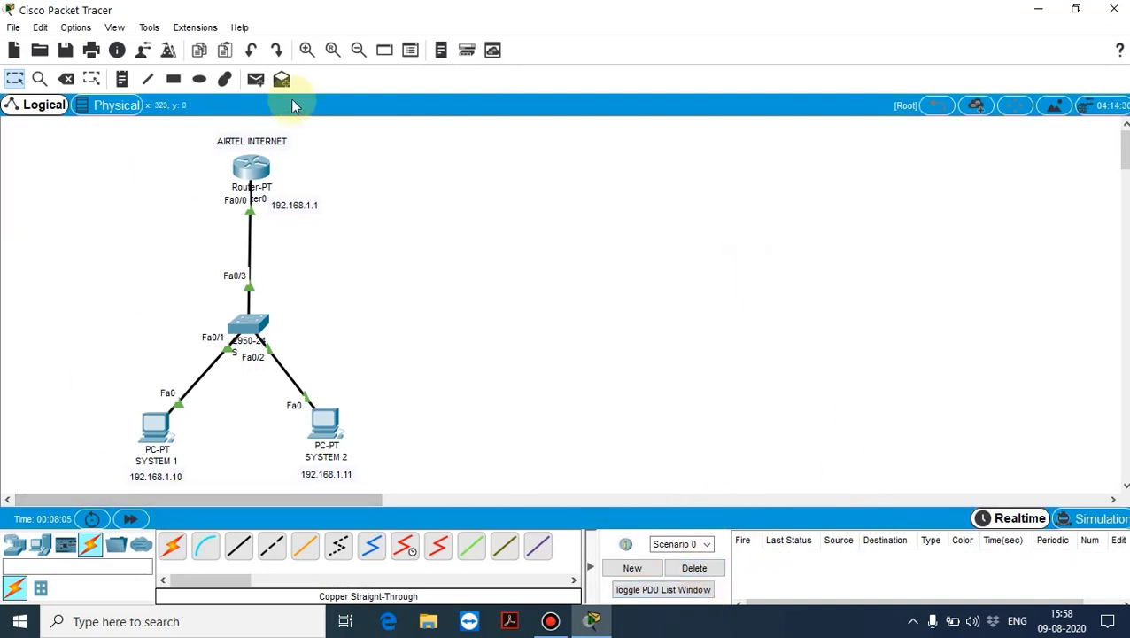
click(258, 81)
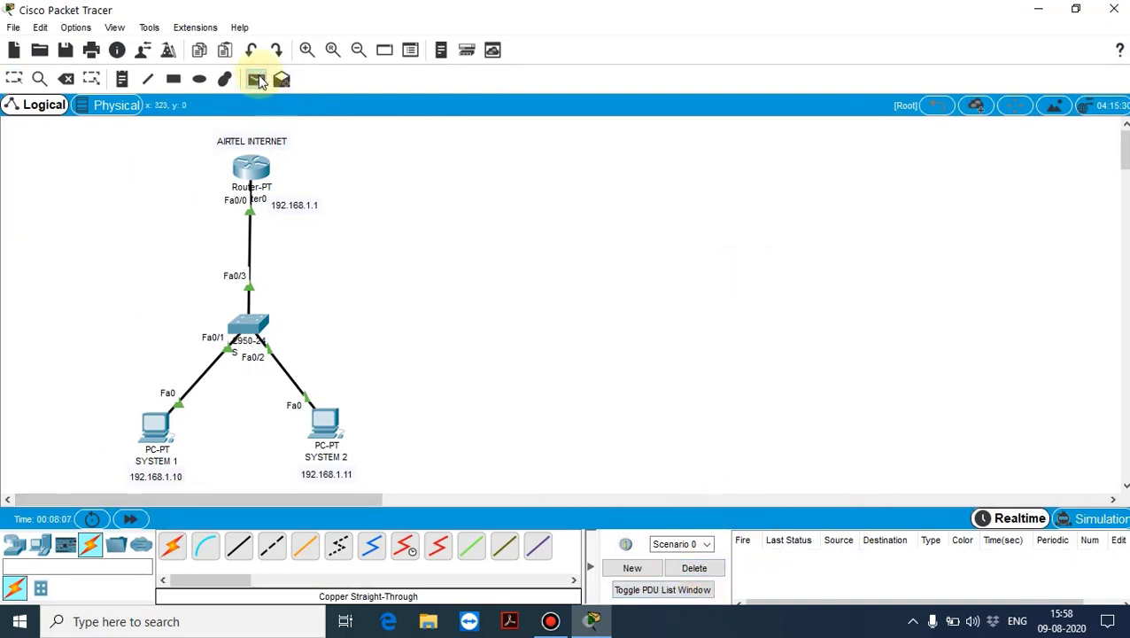
click(164, 429)
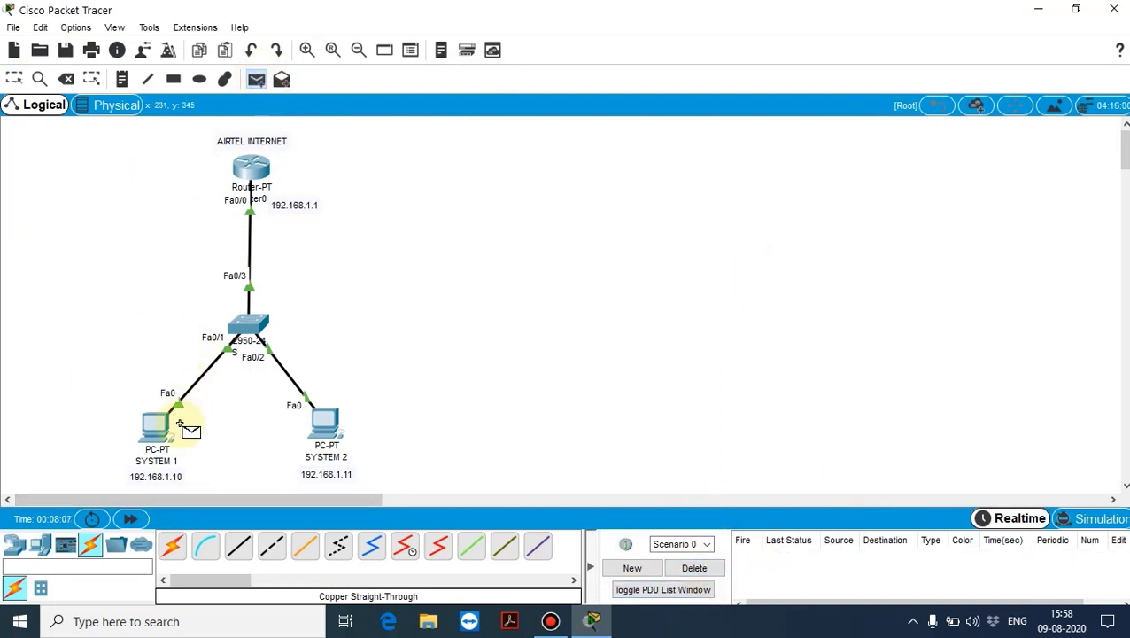
click(252, 170)
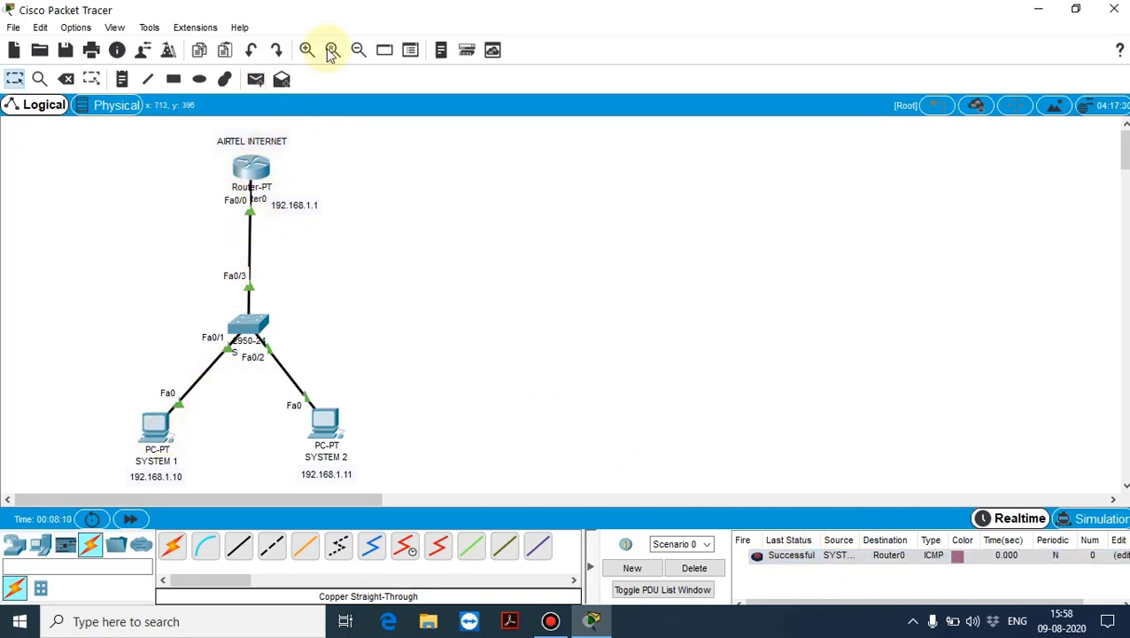
- Send simple PDUs from SYSTEM 2 to the router and to SYSTEM 1, and delete the scenario's entries
click(256, 79)
click(317, 430)
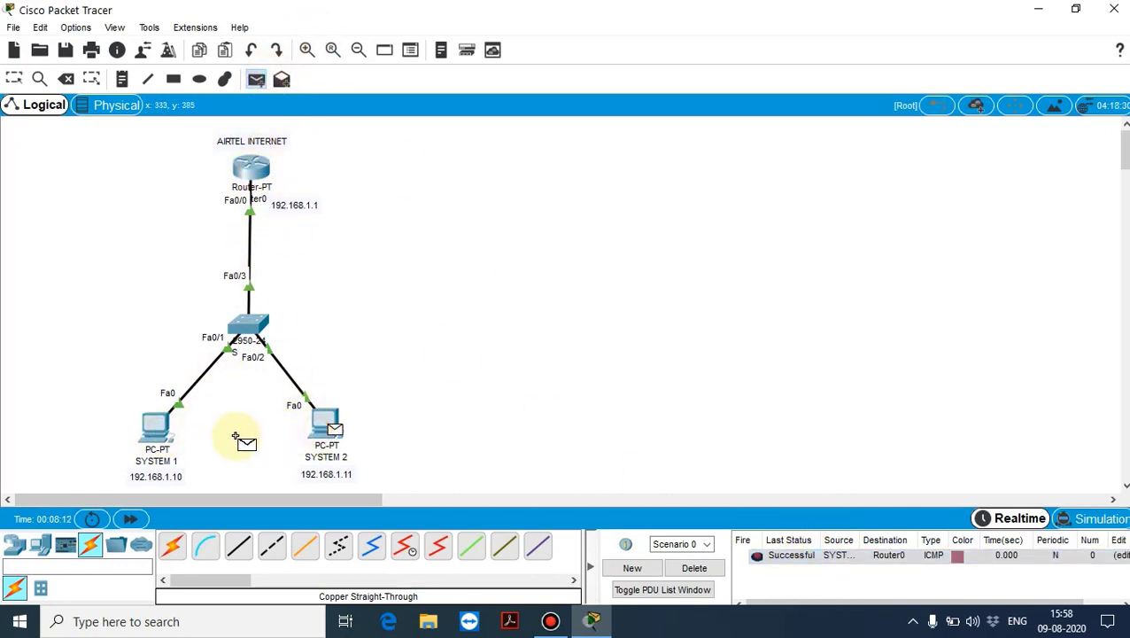
click(270, 169)
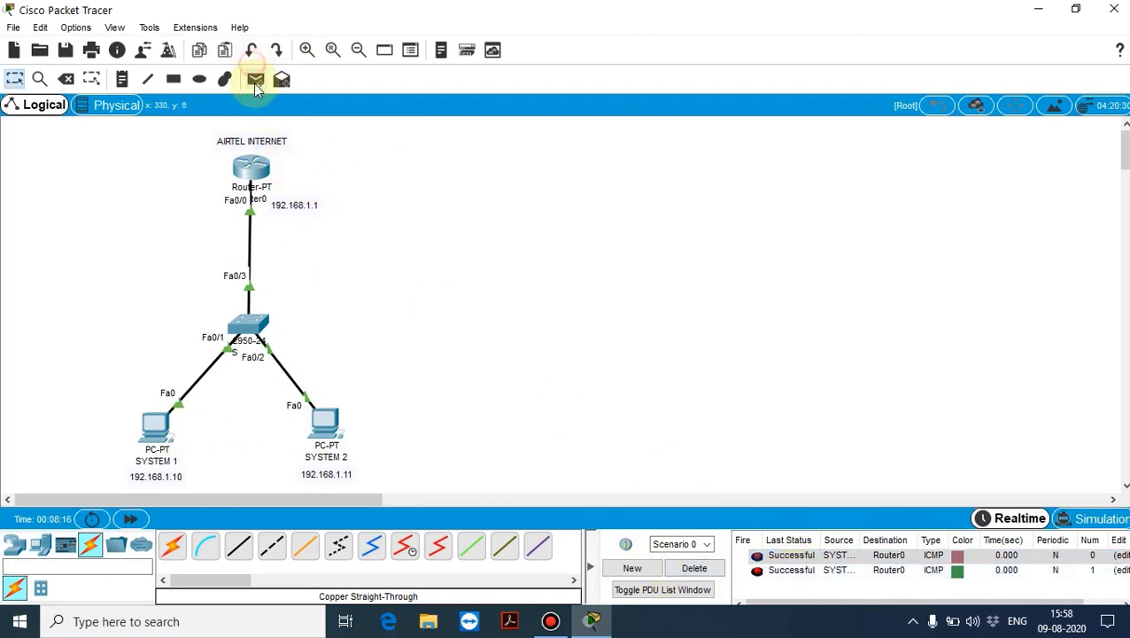
click(325, 423)
click(156, 428)
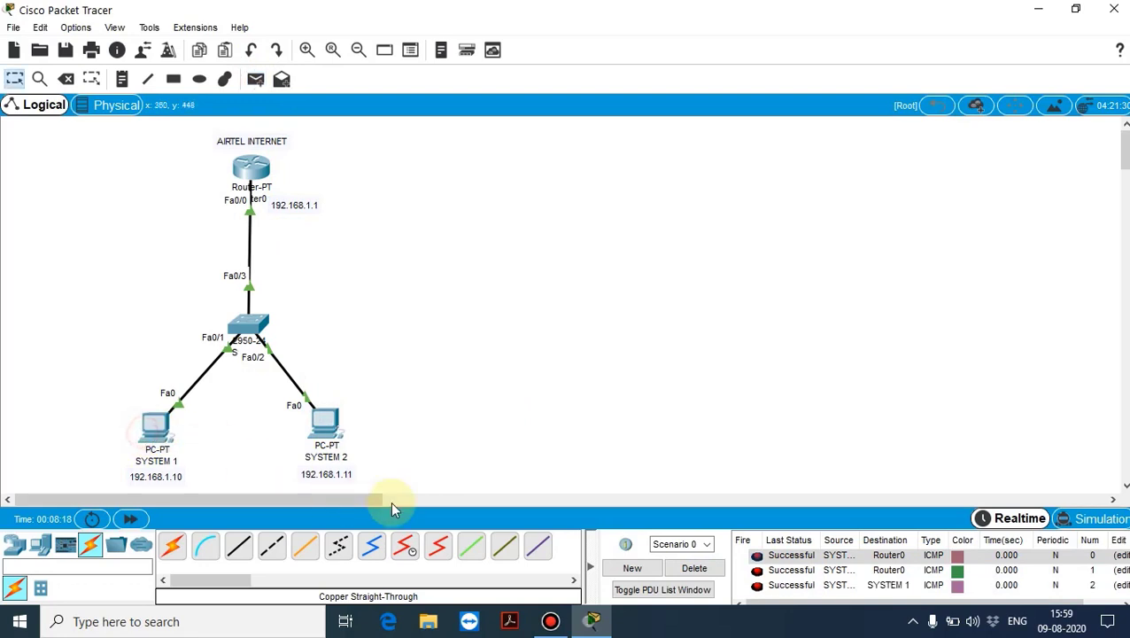
click(688, 568)
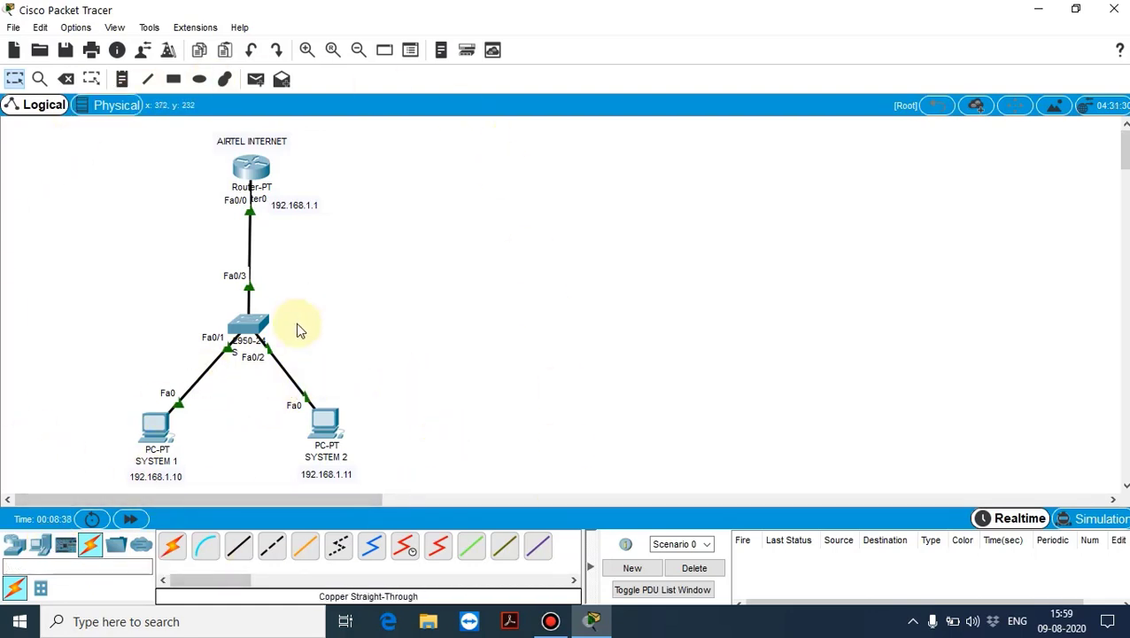
- Place two new PCs side by side on the workspace, to the right of SYSTEM 2
click(44, 546)
click(173, 547)
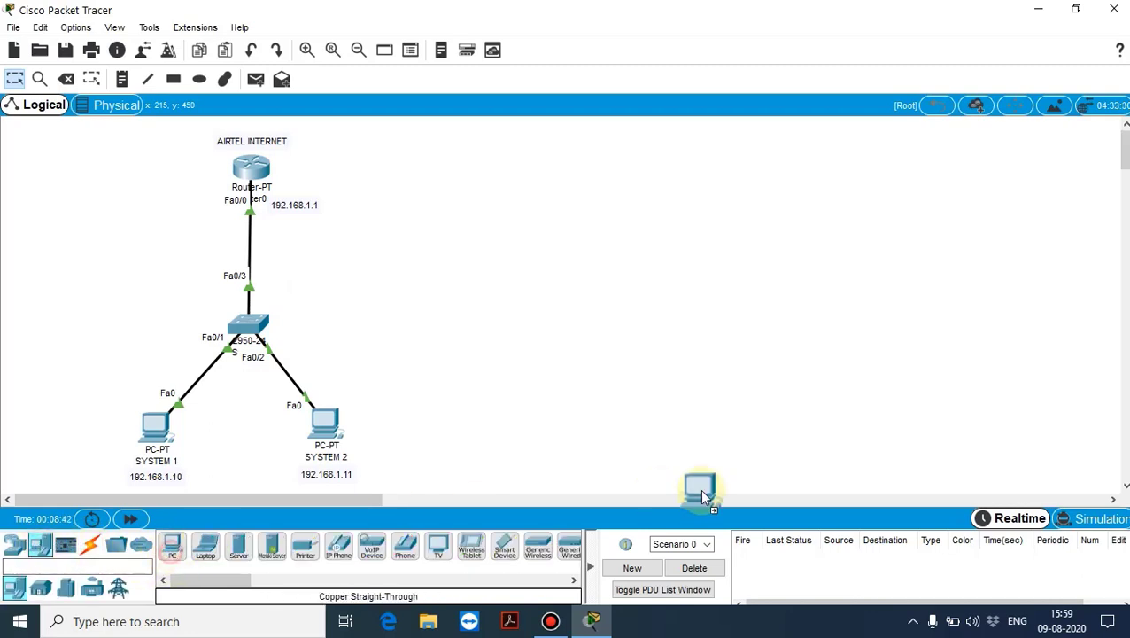
click(513, 441)
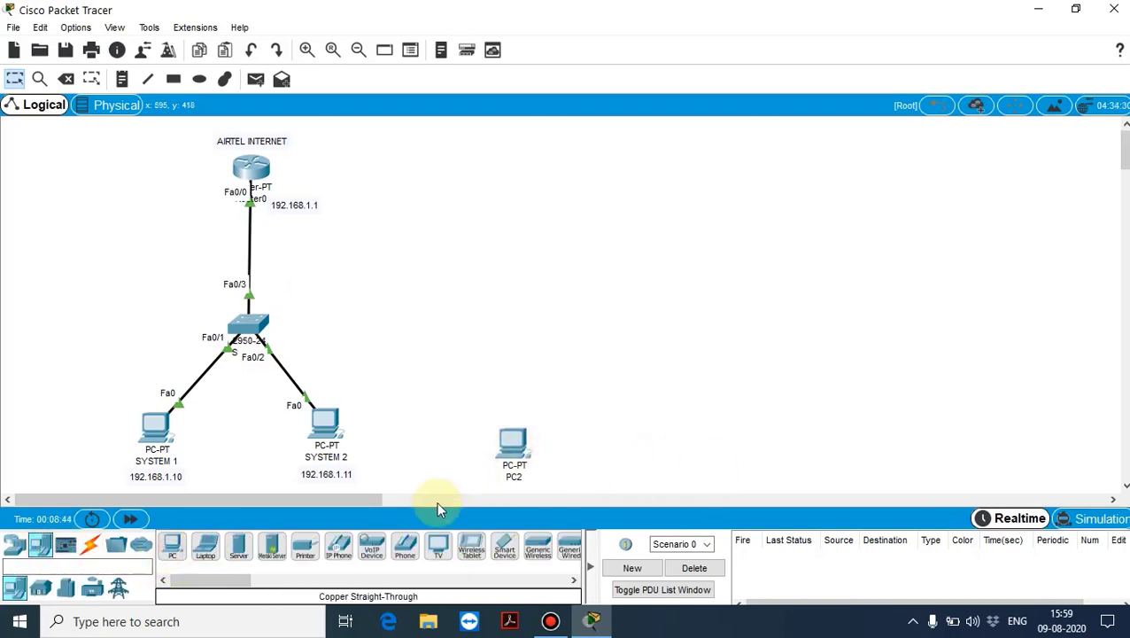
click(172, 547)
click(703, 453)
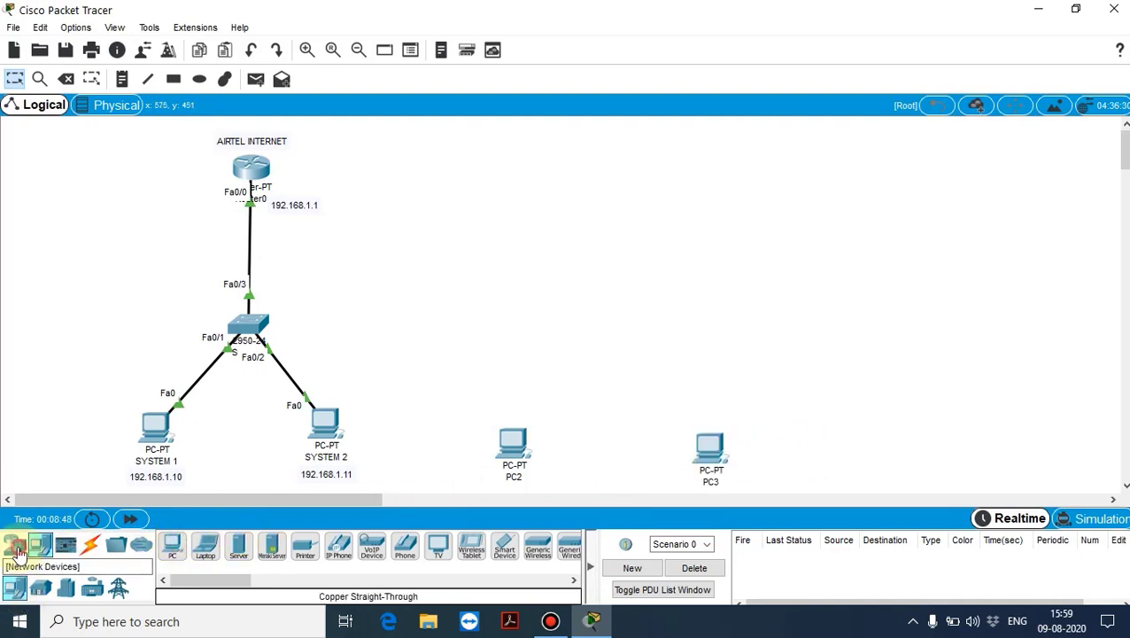
- Place a 2950-24 switch above and between the two new PCs and a PT-Router above that switch
click(16, 552)
click(40, 587)
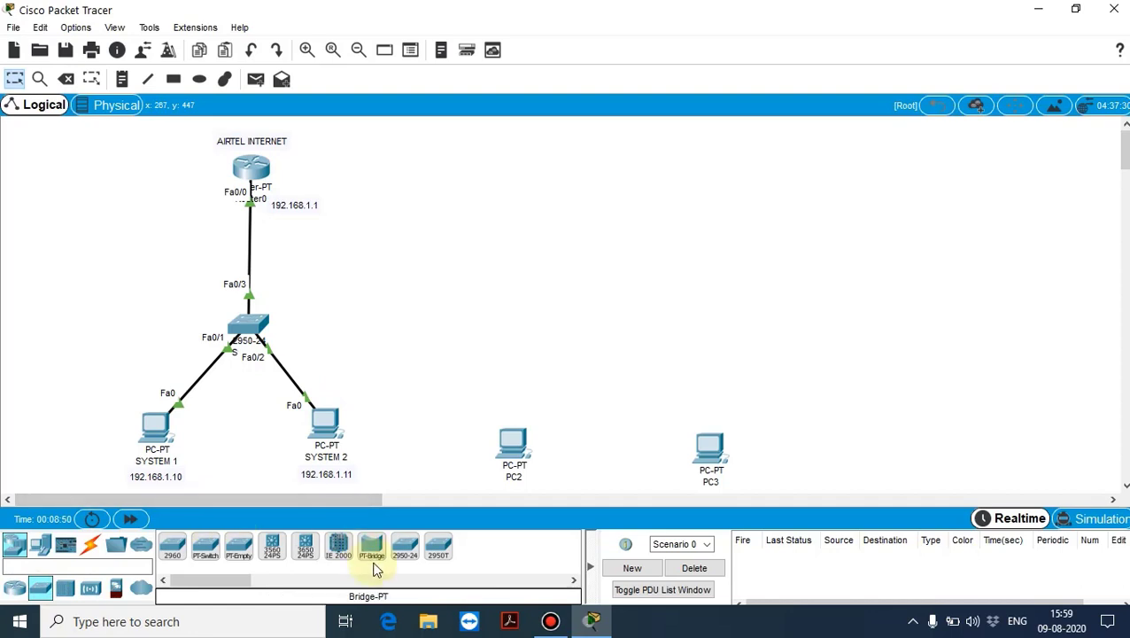
click(405, 546)
click(619, 321)
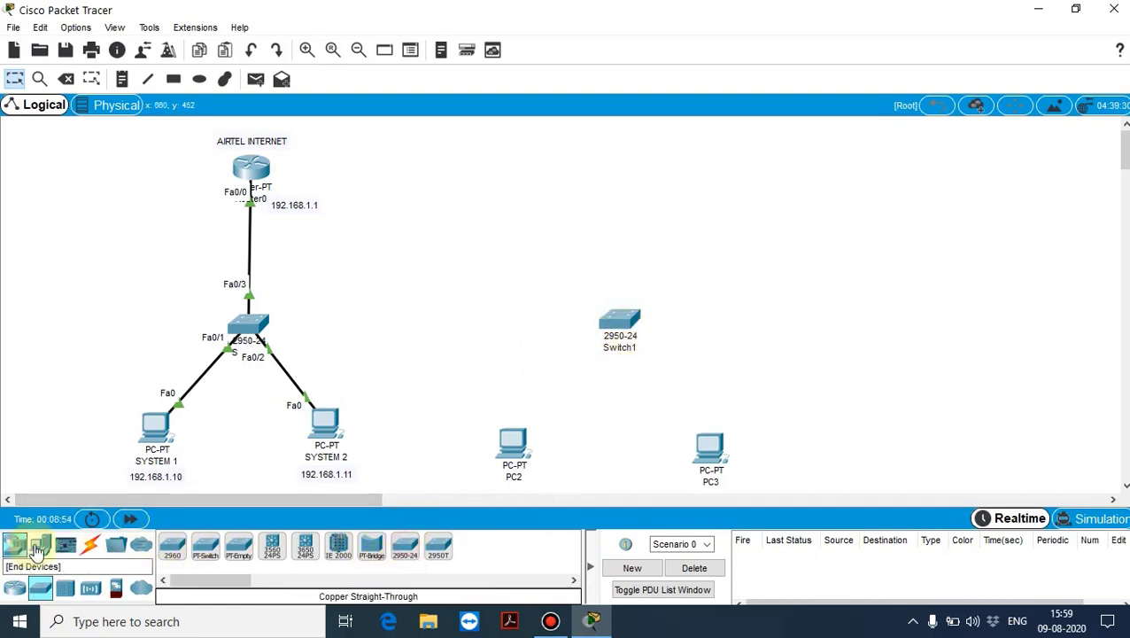
click(15, 587)
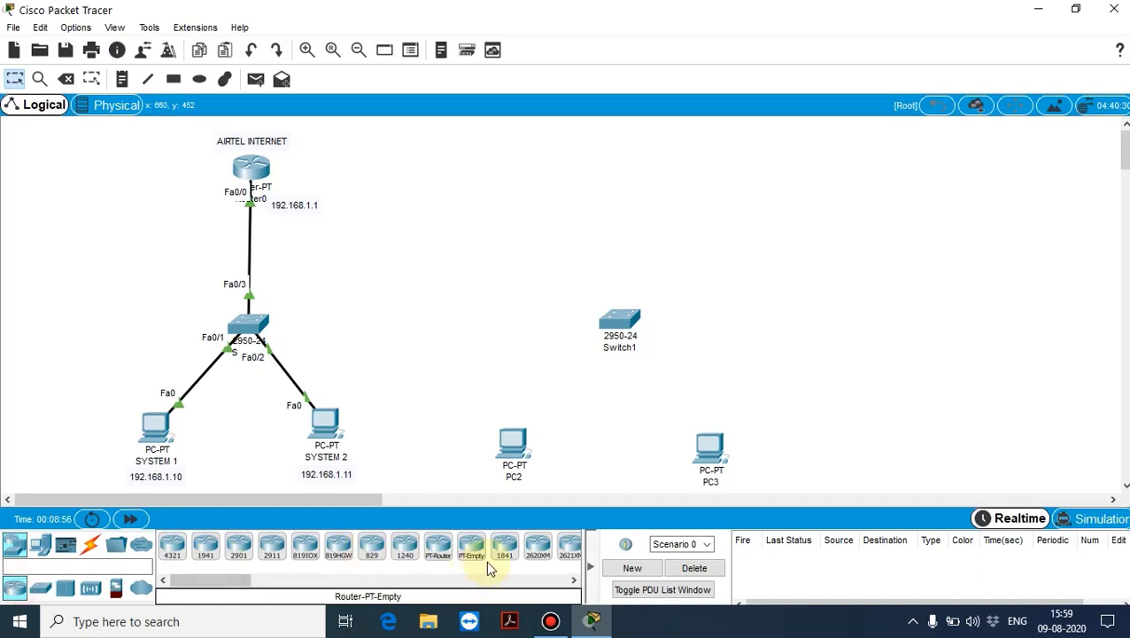
click(435, 559)
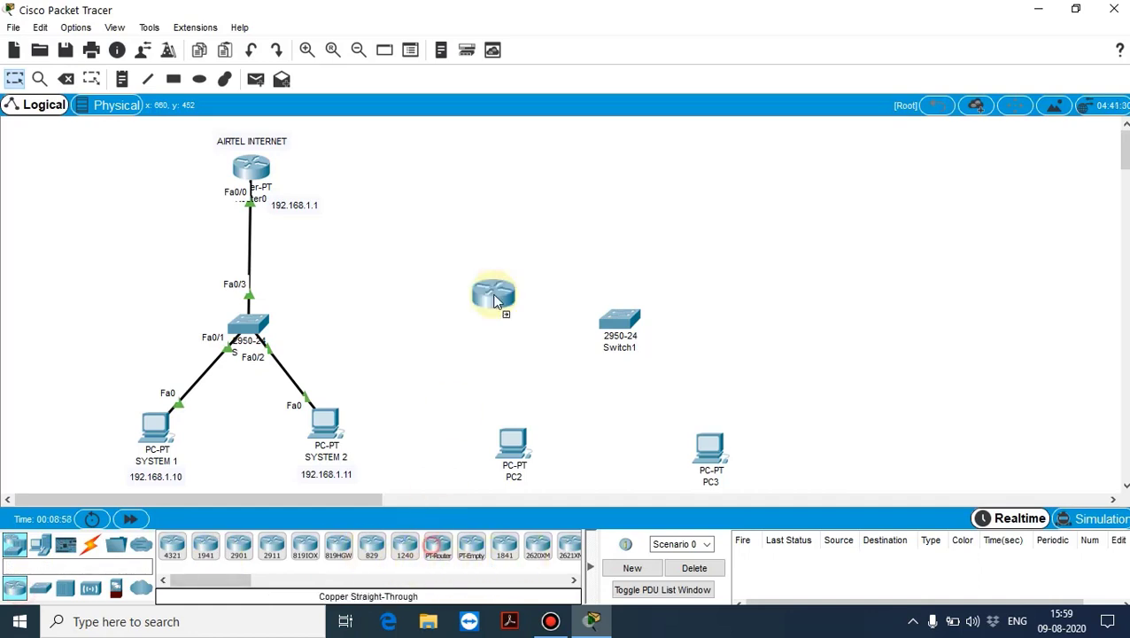
click(618, 173)
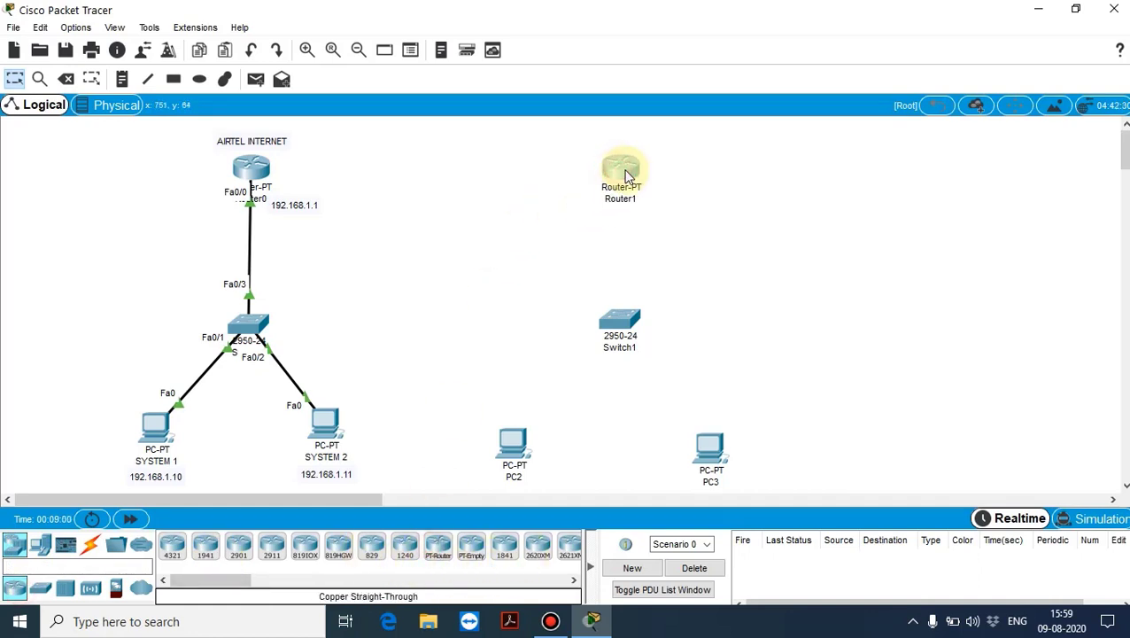
- Shift PC2 and PC3 slightly up and to the right on the workspace
drag(509, 458, 520, 449)
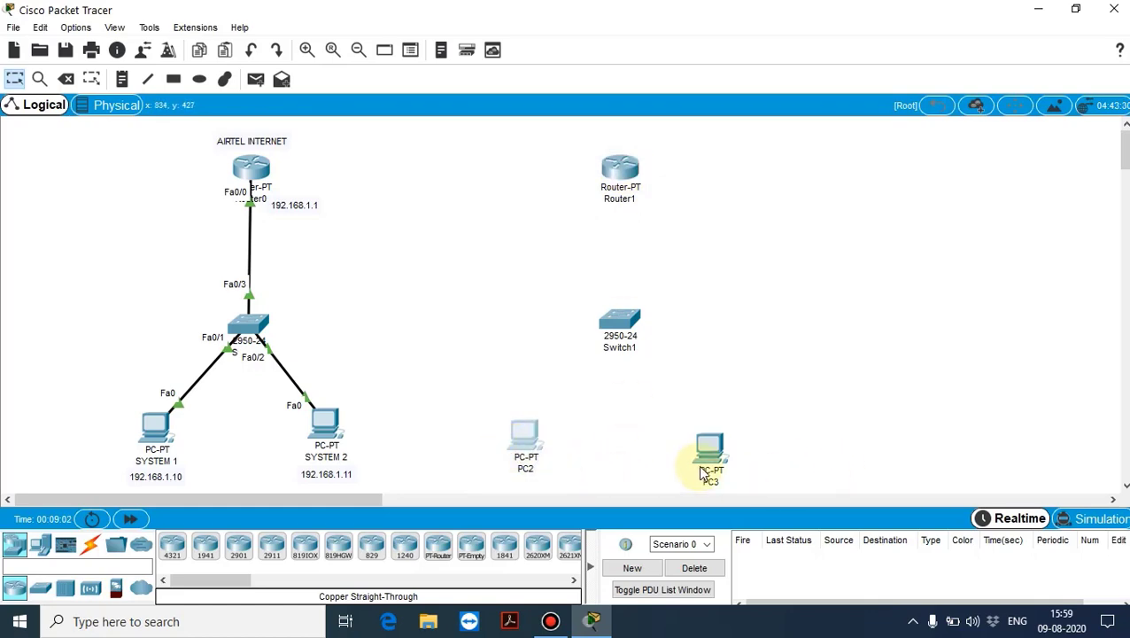
drag(711, 456, 721, 440)
click(530, 452)
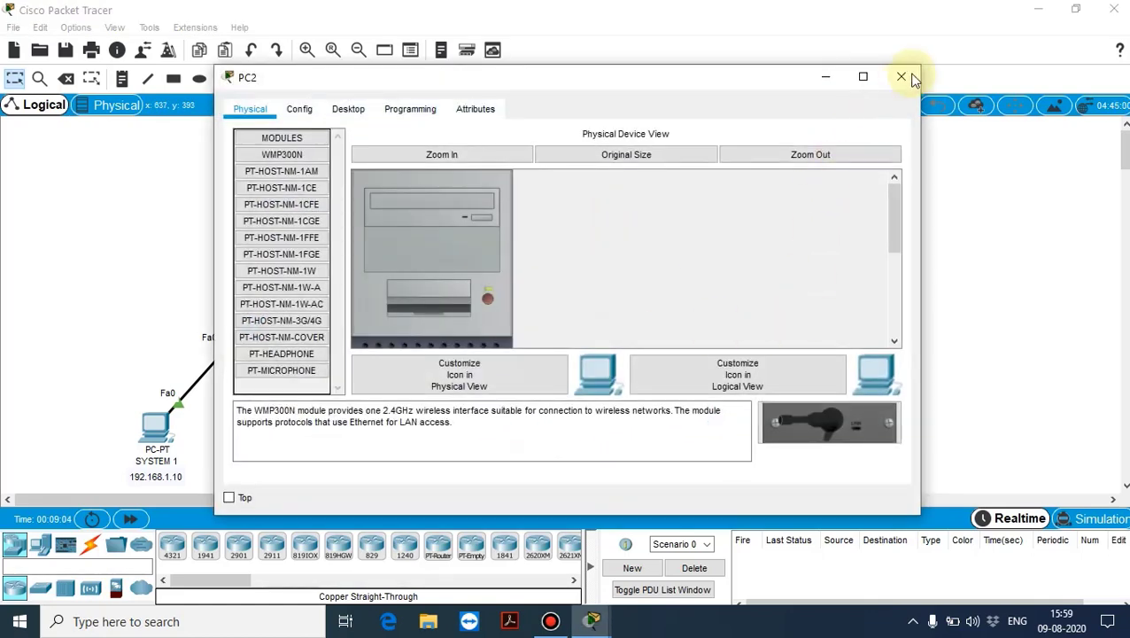
click(908, 76)
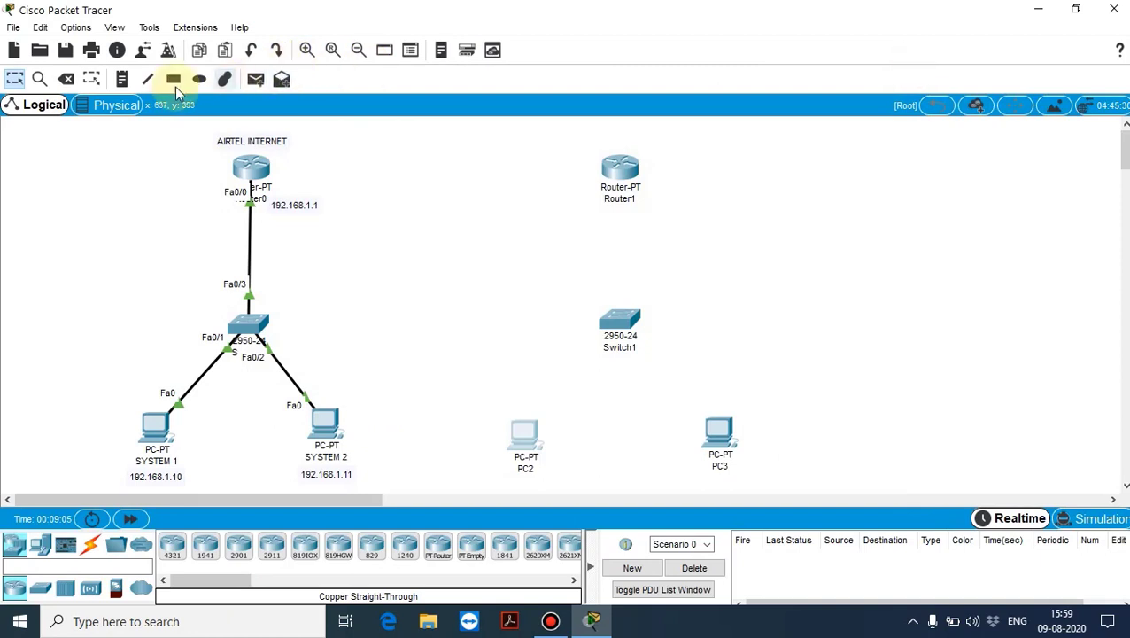
- Add the note "JIO INTERNET" above the second router
click(122, 78)
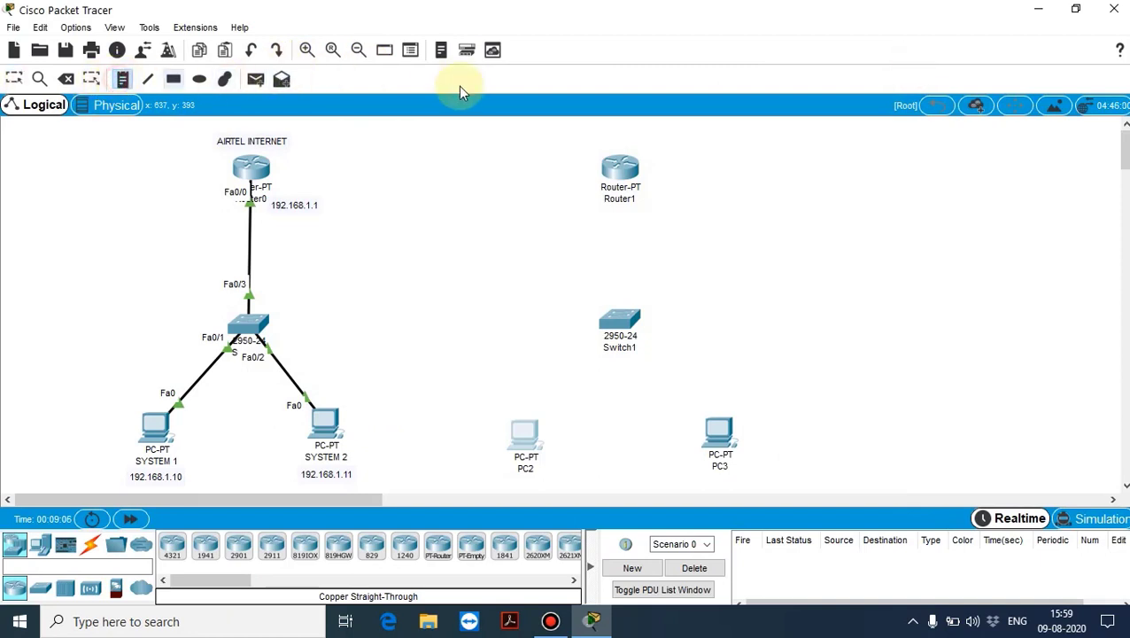
click(570, 133)
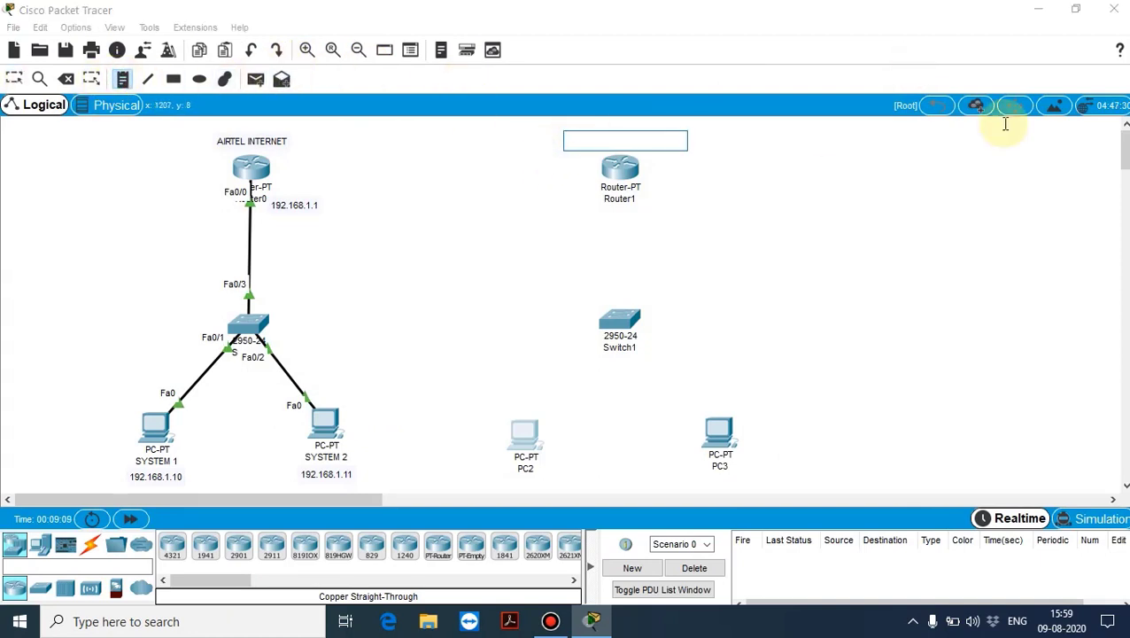
text(BSN)
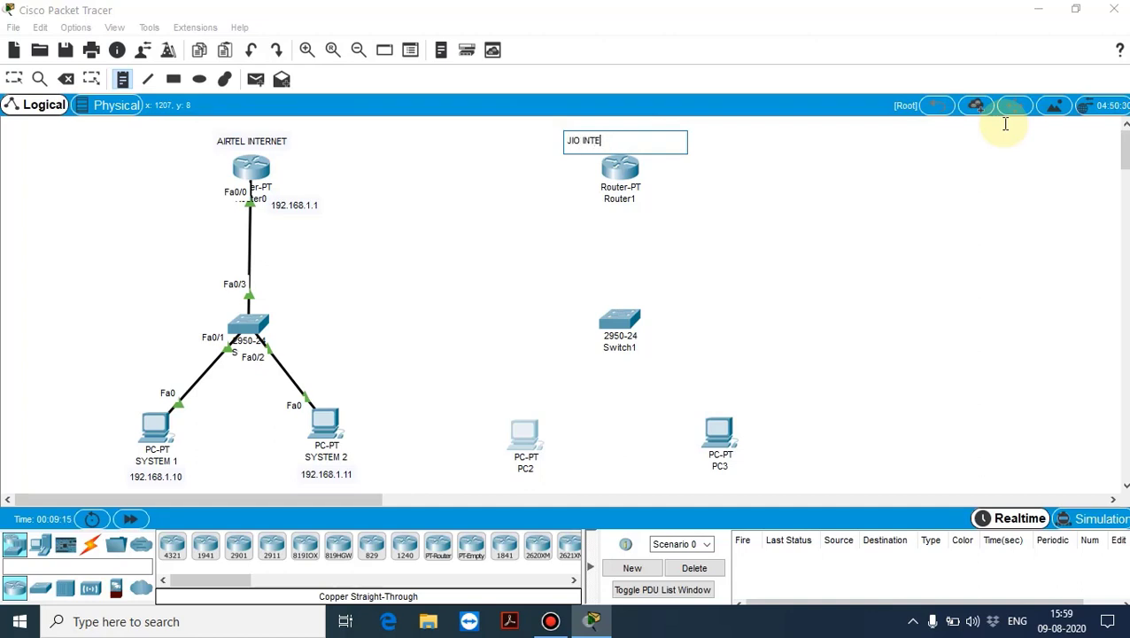
click(816, 197)
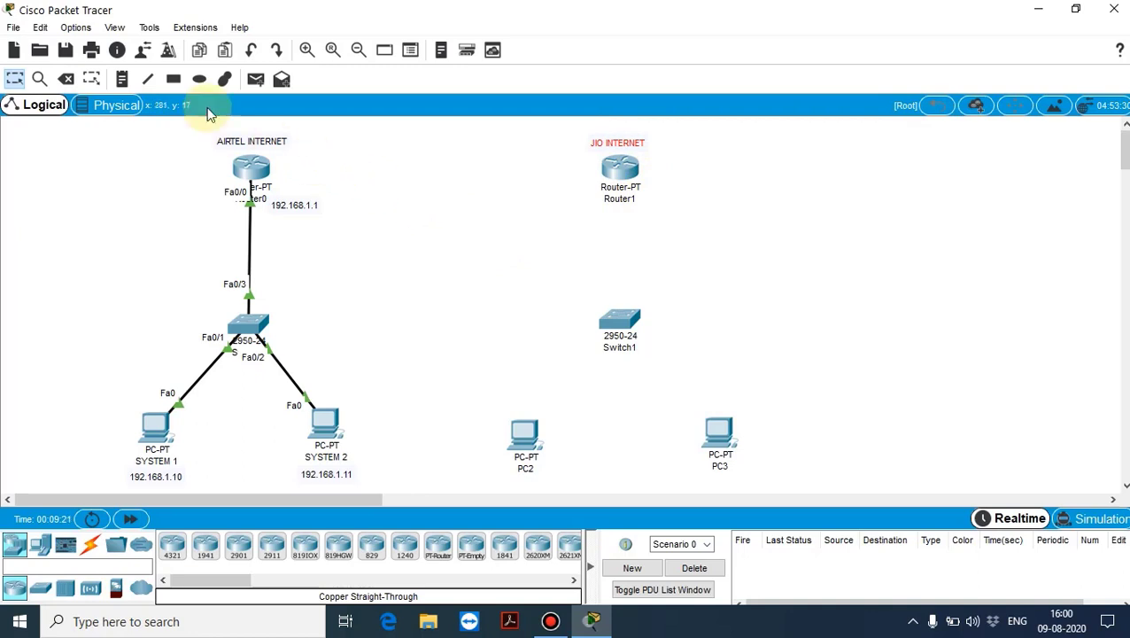
- Try to rename PC2 as SYSTEM 1
click(526, 469)
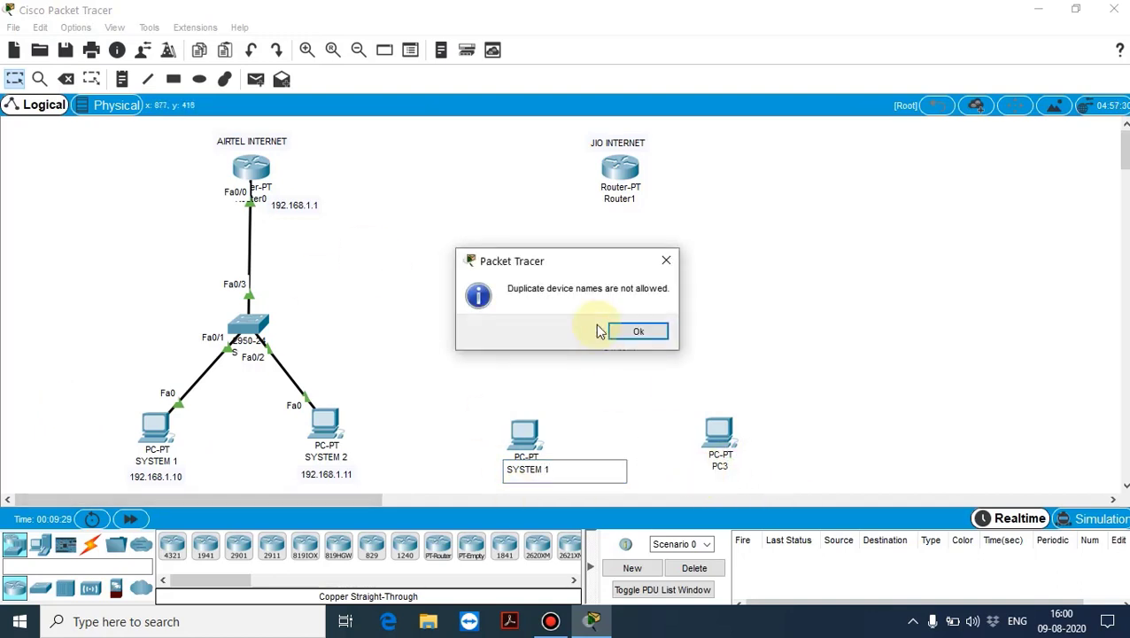
click(625, 330)
click(528, 467)
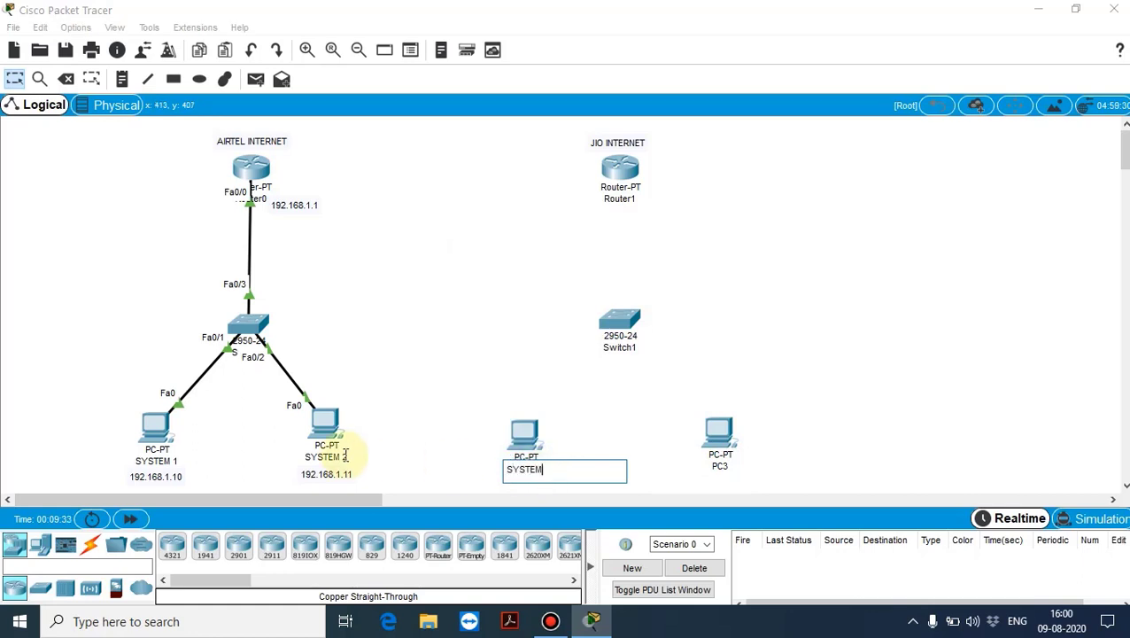
text(SYSTEM 1)
key(Return)
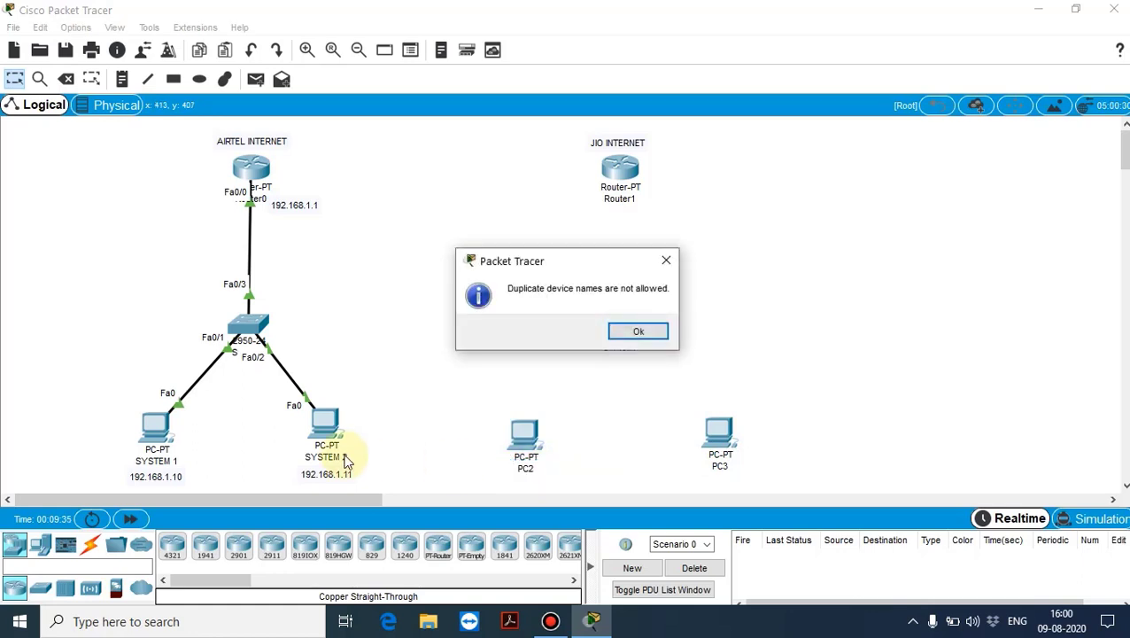
key(Return)
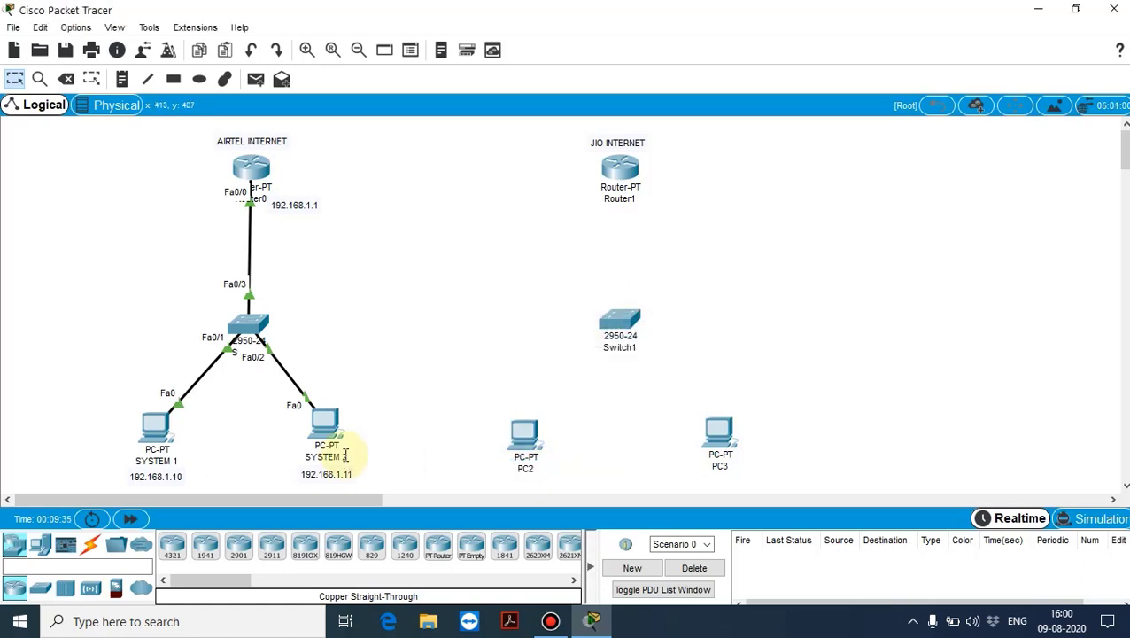
- Rename PC2 as SYSTEM3 and PC3 as SYSTEM 4
click(535, 468)
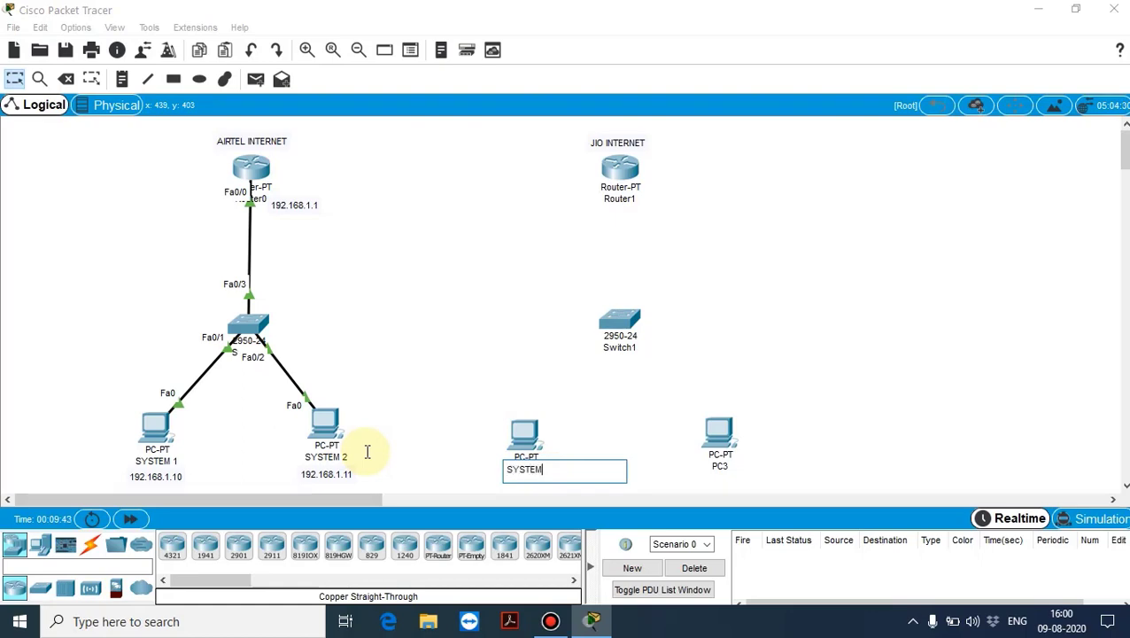
click(723, 465)
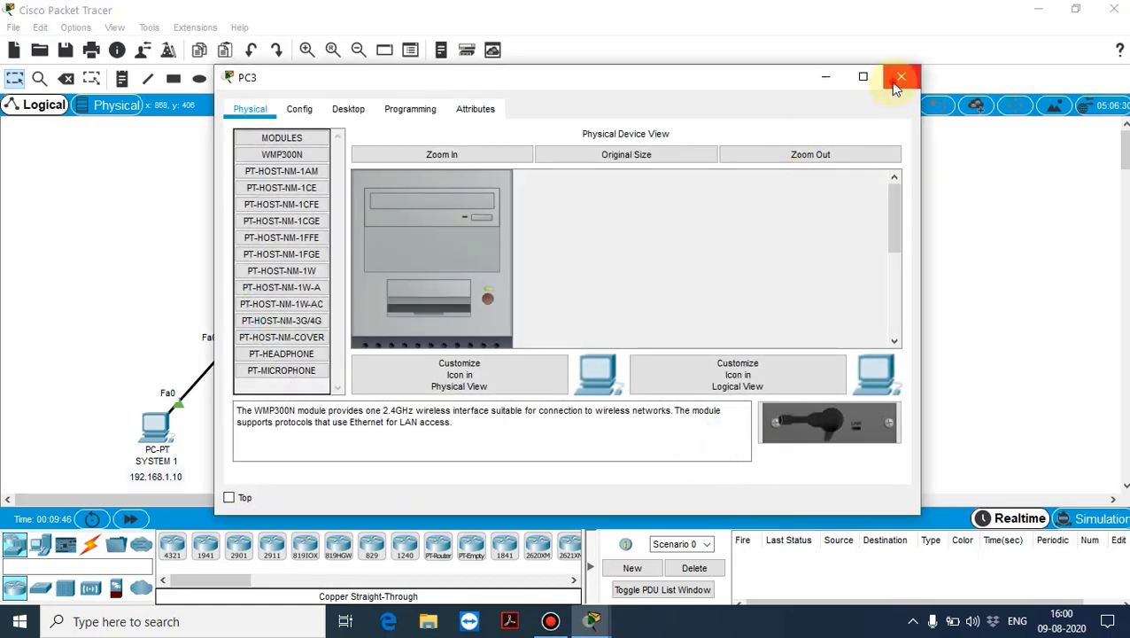
click(899, 78)
click(730, 467)
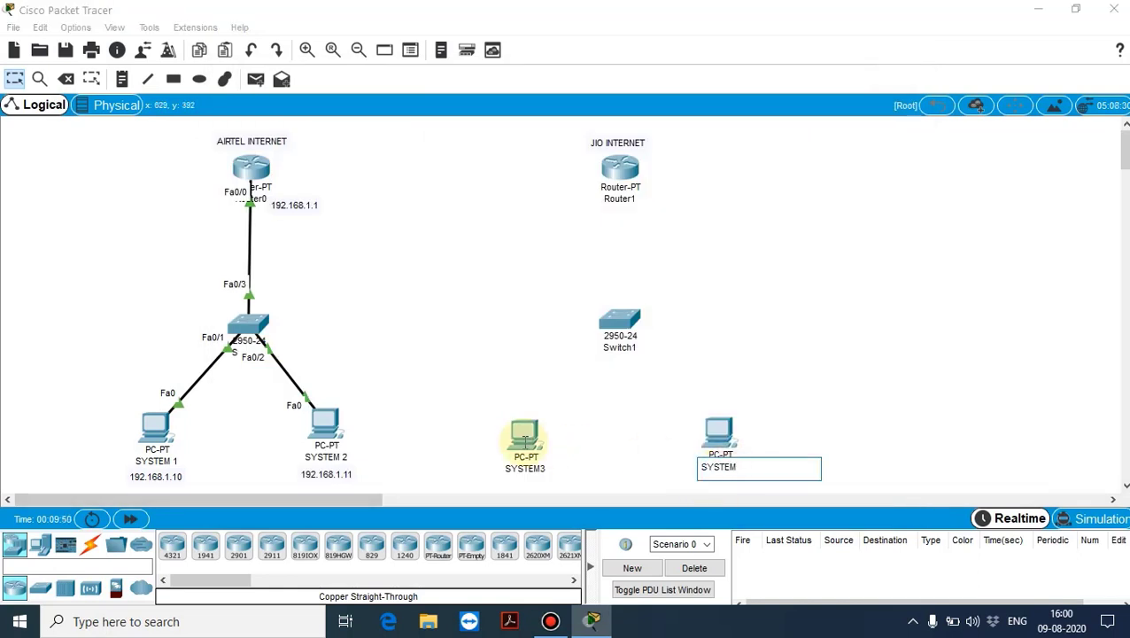
click(1006, 351)
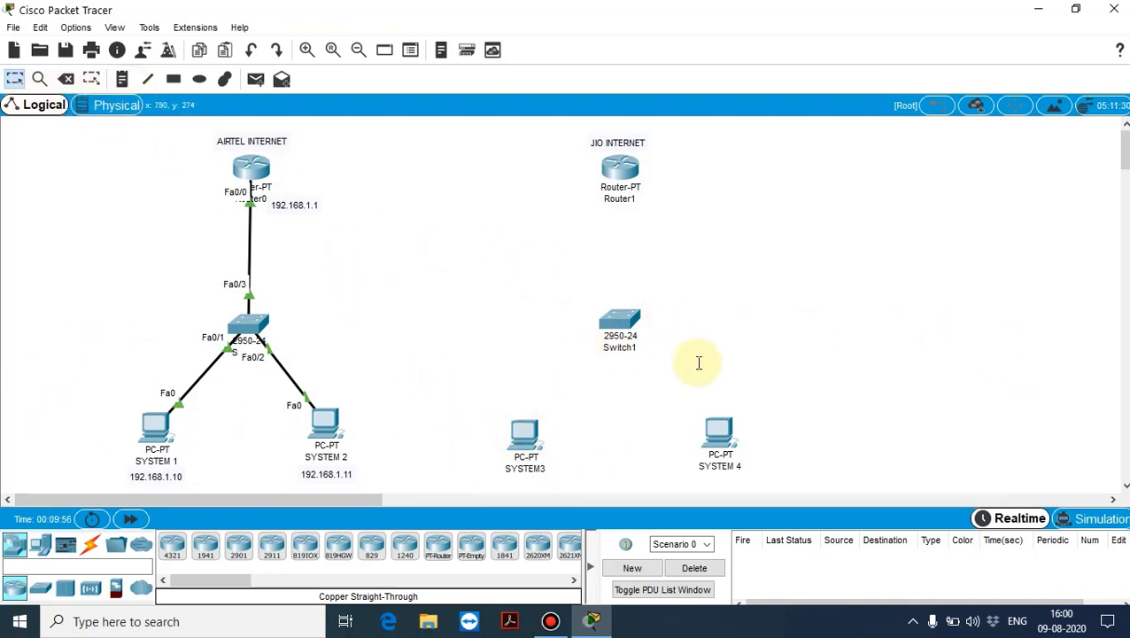
- Connect SYSTEM3's FastEthernet0 port to Switch1's FastEthernet0/1 port with a copper straight-through cable
click(92, 550)
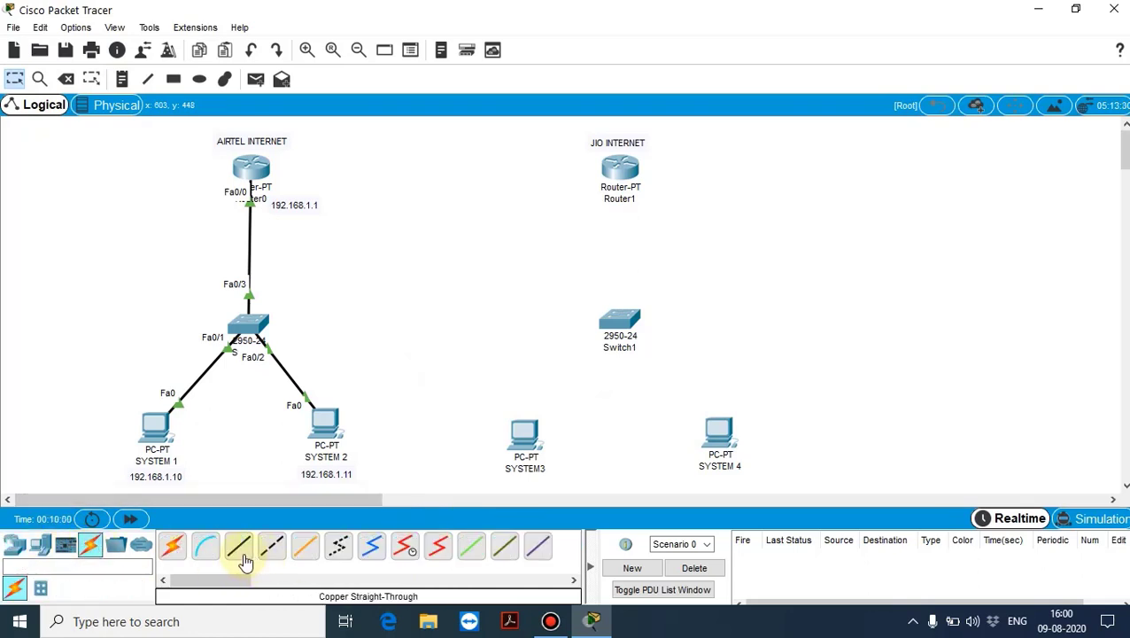
click(240, 555)
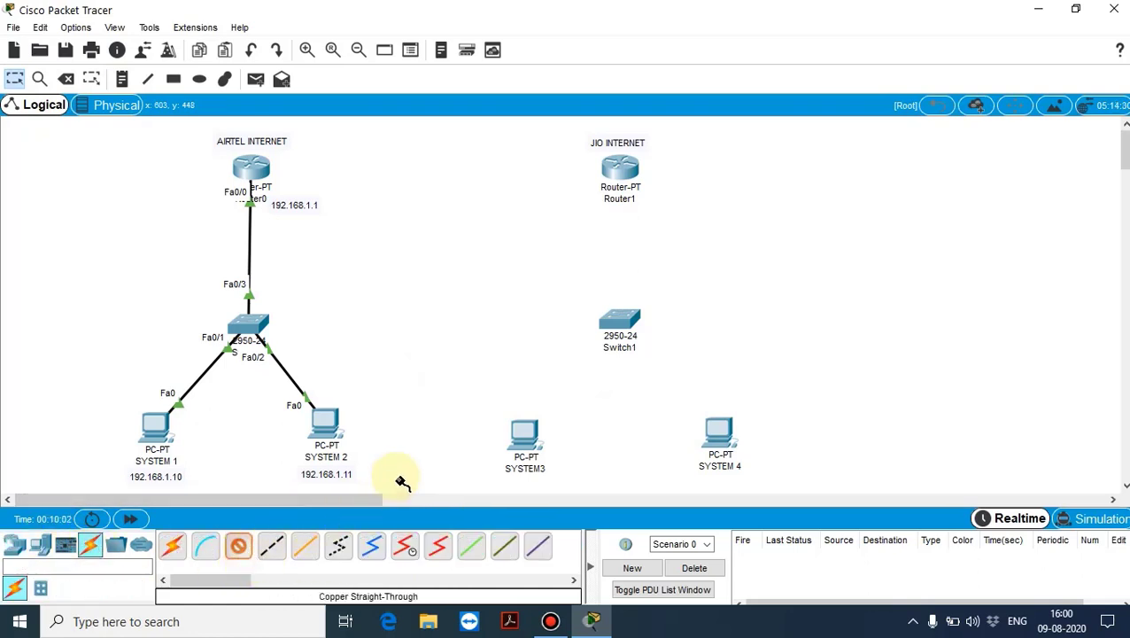
click(524, 433)
click(551, 498)
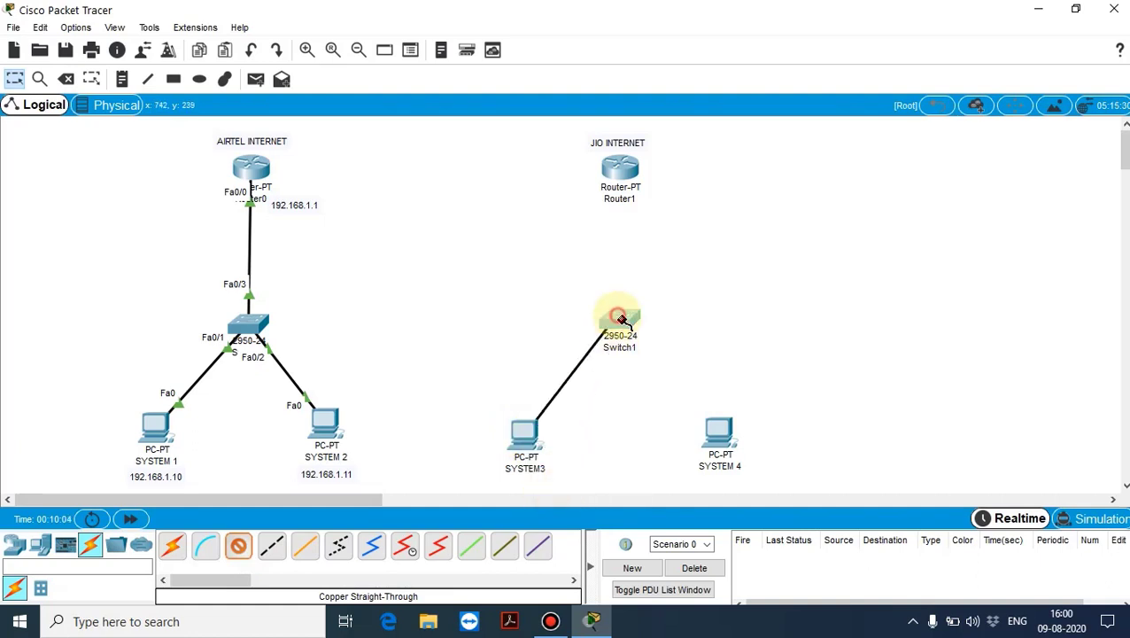
click(619, 321)
click(719, 30)
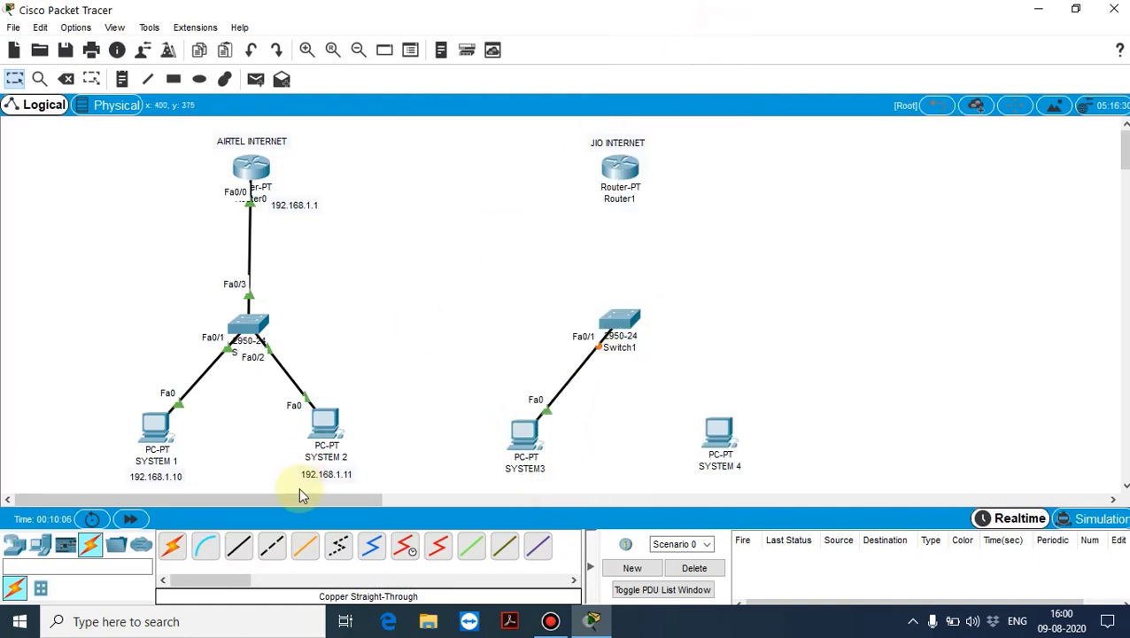
- Connect SYSTEM 4's FastEthernet0 port to Switch1's FastEthernet0/2 port with a copper straight-through cable
click(271, 545)
click(719, 431)
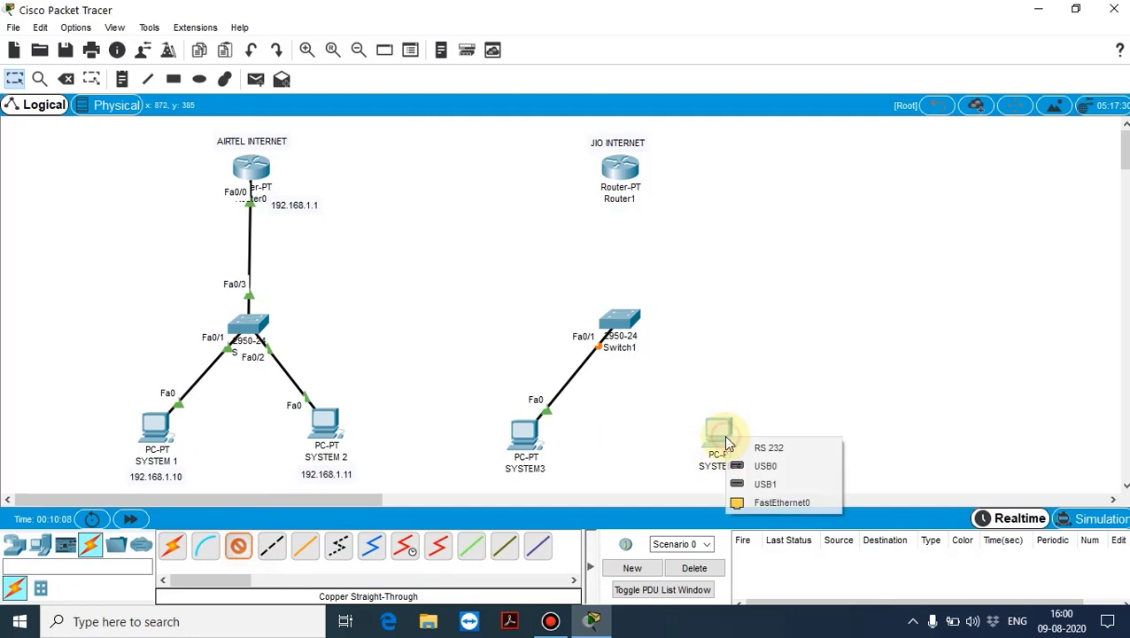
click(740, 502)
click(619, 324)
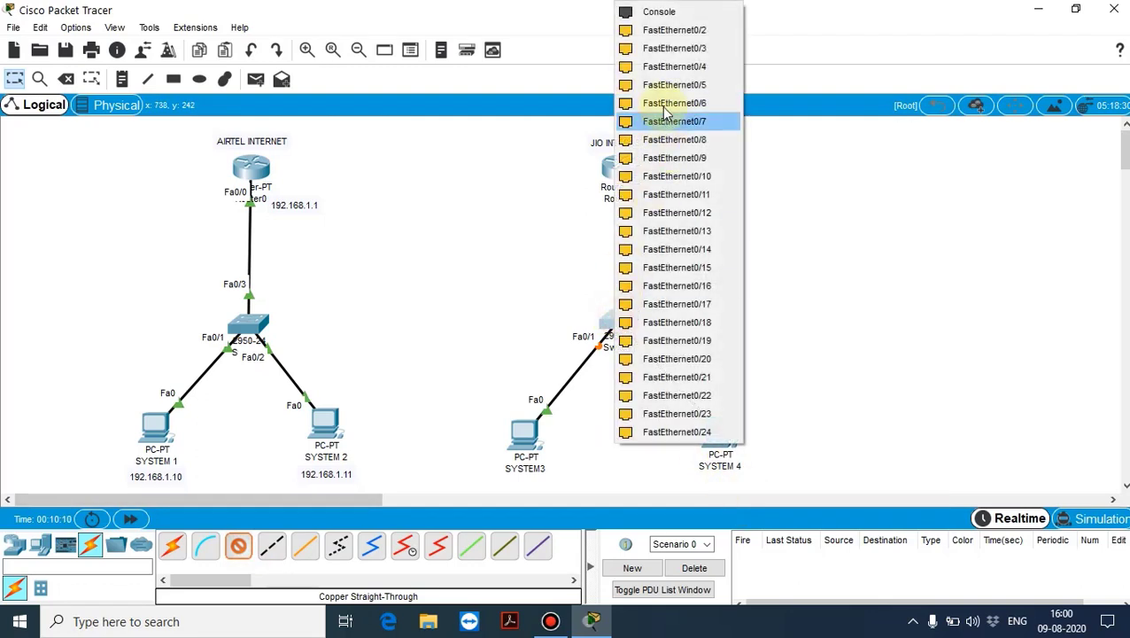
click(666, 32)
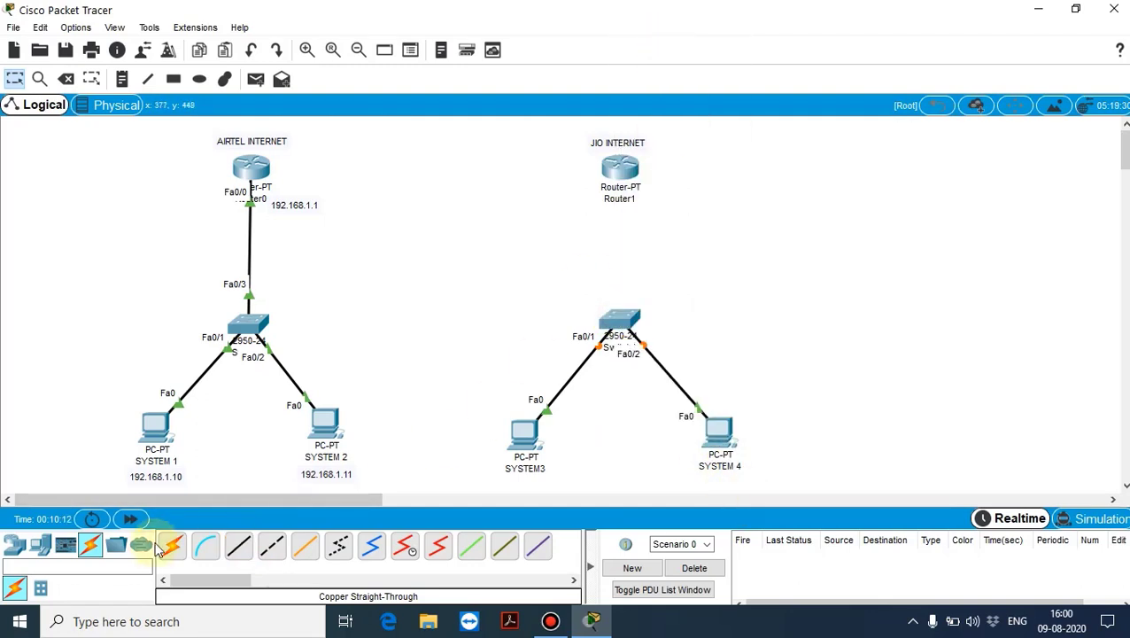
- Connect Switch1's FastEthernet0/3 port to Router1's FastEthernet0/0 port with a copper straight-through cable
click(239, 544)
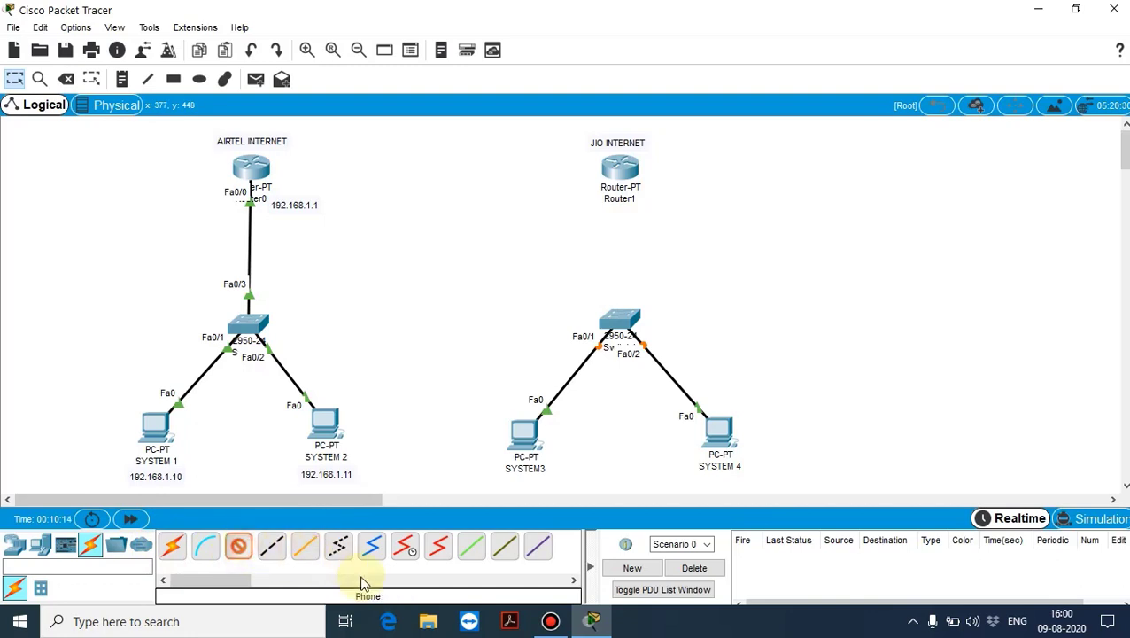
click(613, 327)
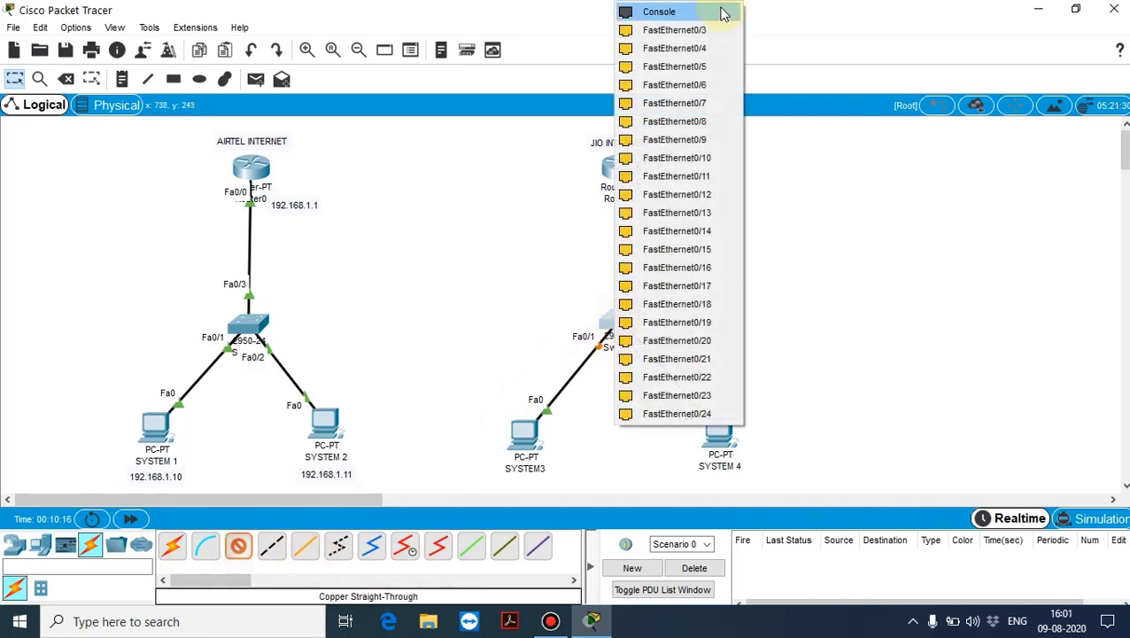
click(700, 32)
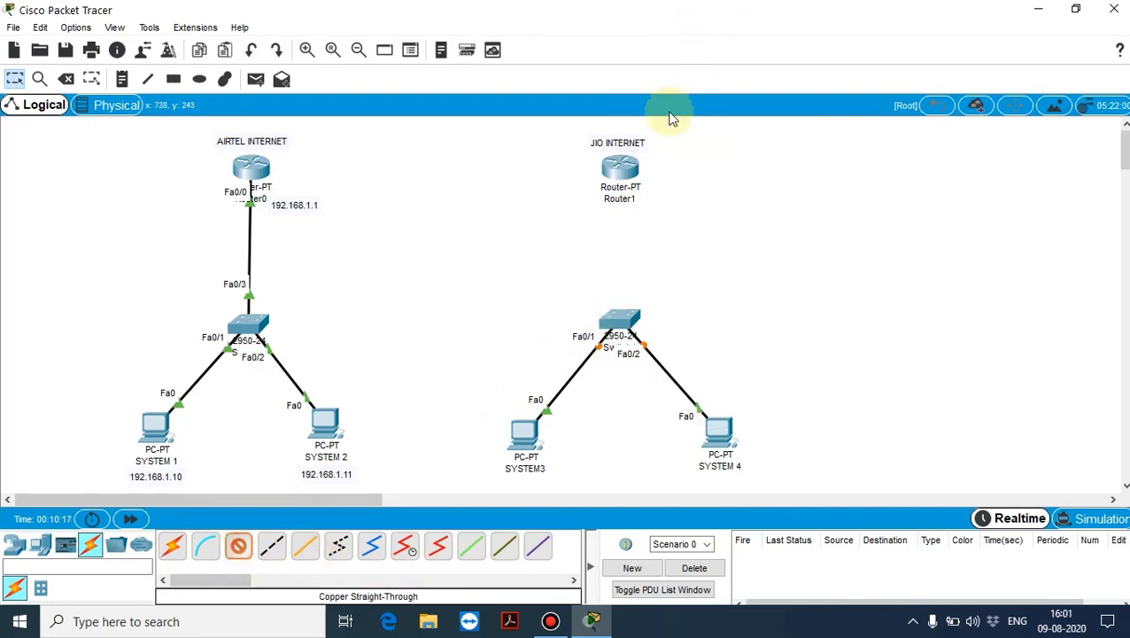
click(622, 173)
click(629, 216)
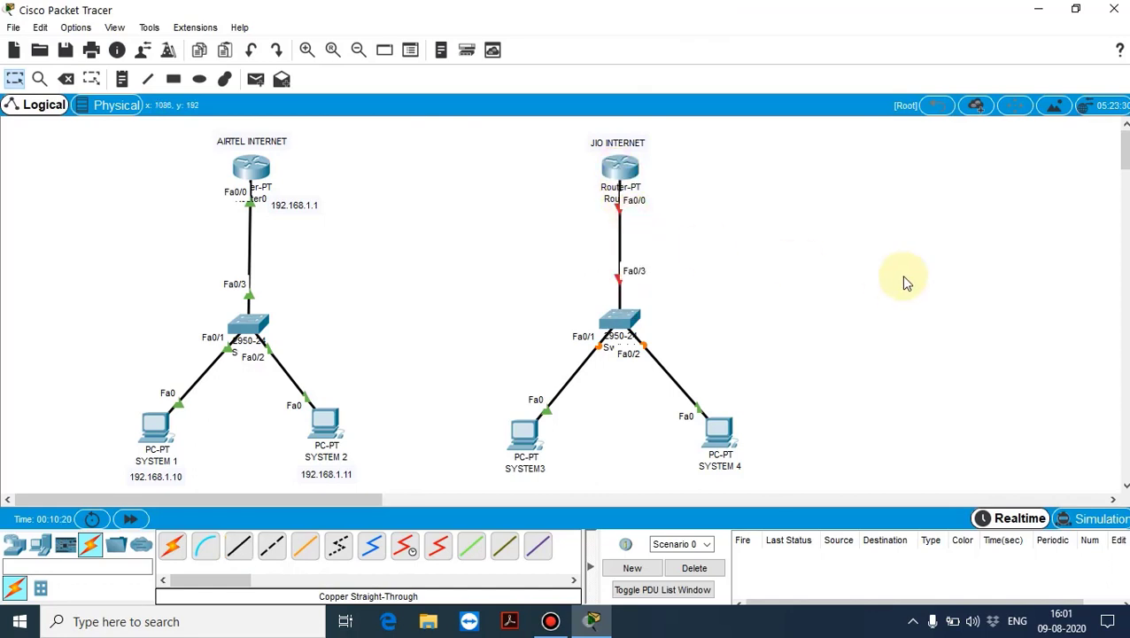
- Add the notes "192.168.5.10" below SYSTEM3 and "192.168.5.11" below SYSTEM 4
click(123, 81)
click(485, 480)
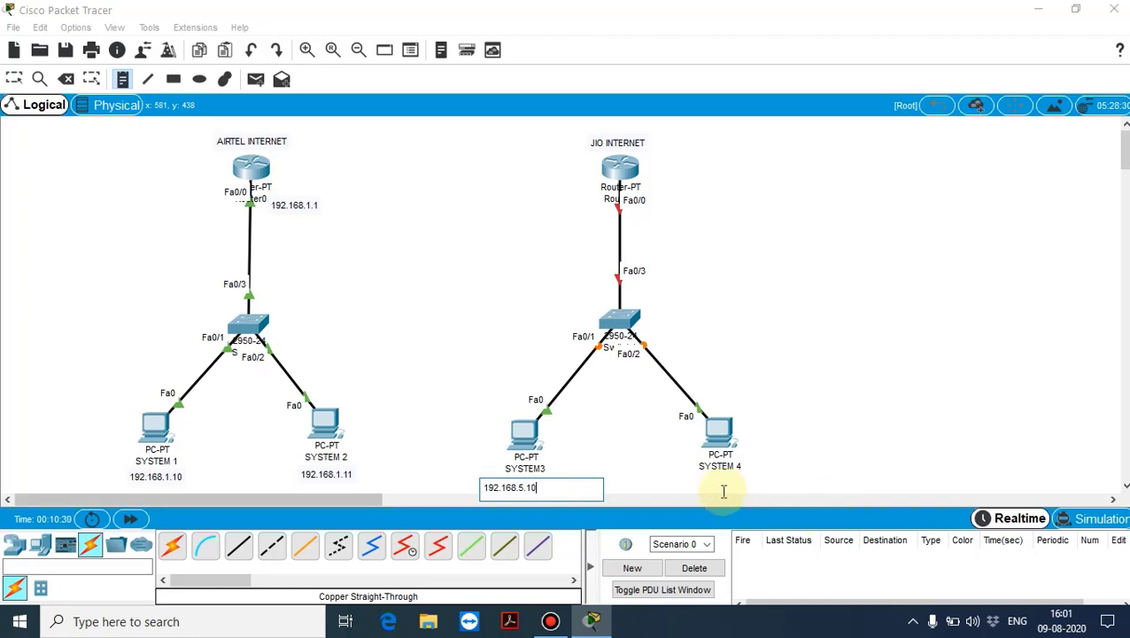
click(704, 470)
click(705, 488)
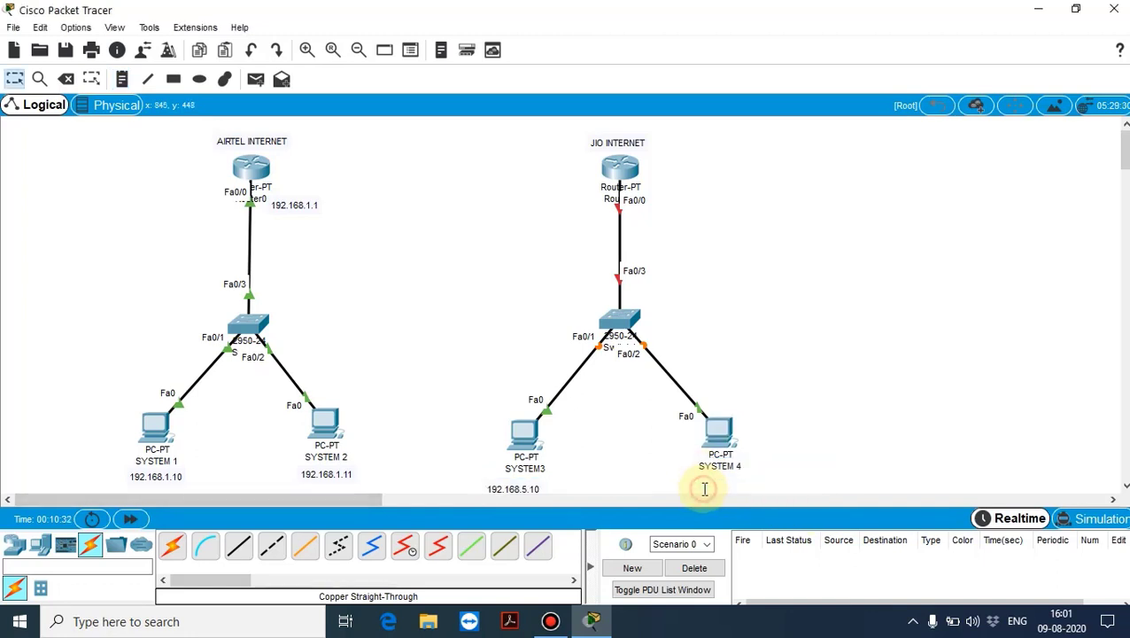
click(116, 84)
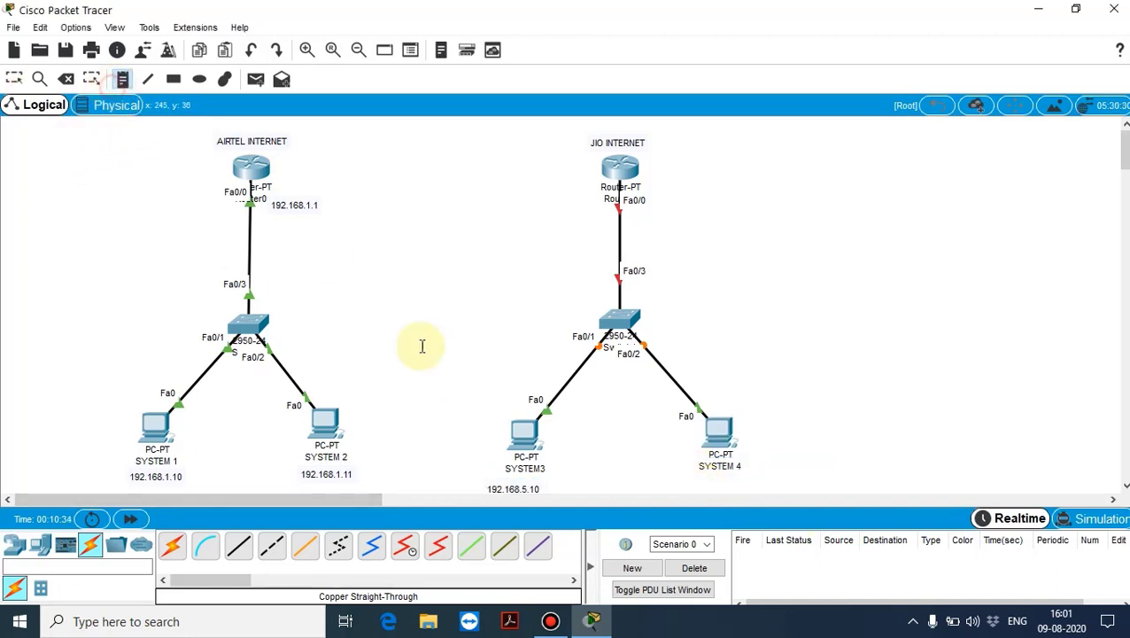
click(690, 485)
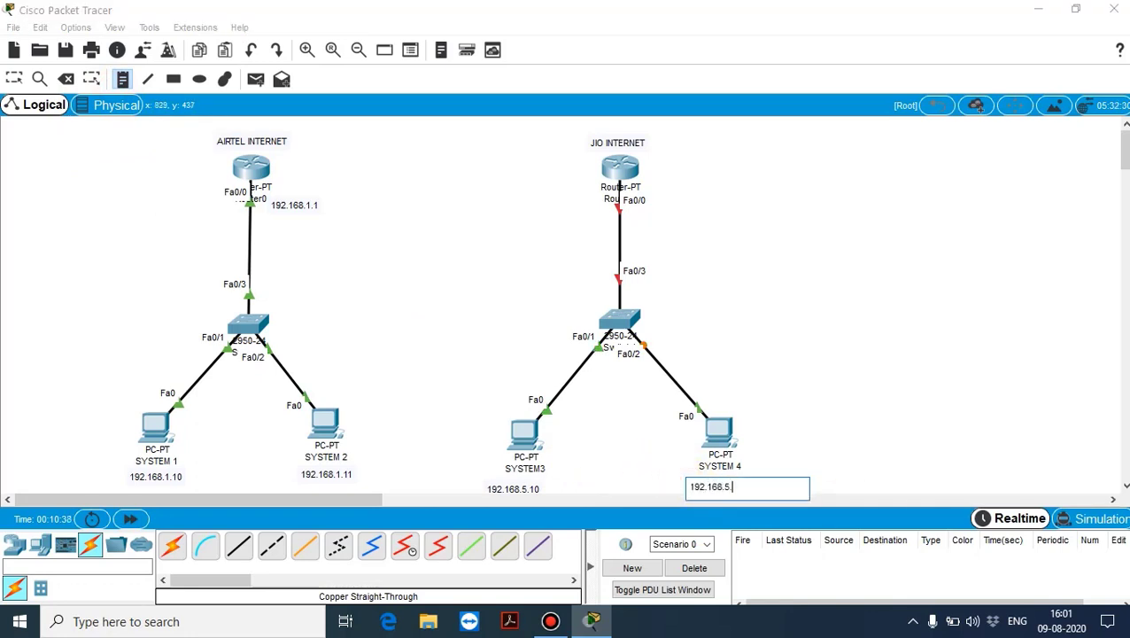
click(655, 183)
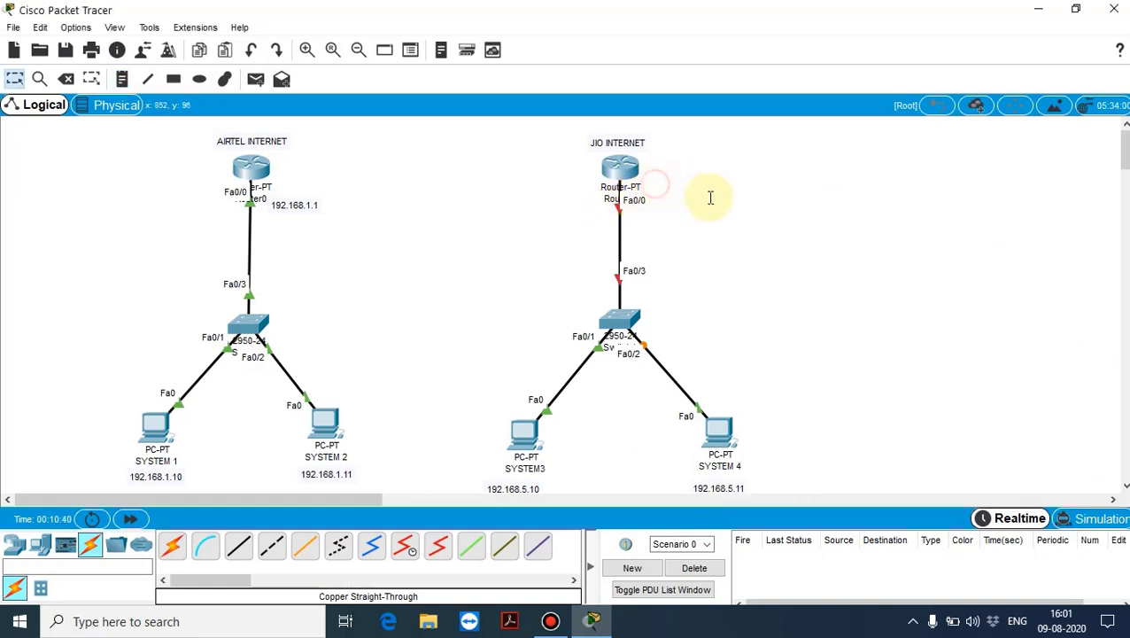
- Add the note "192.168.5.1" beside Router1 and nudge the address notes closer to their devices
click(122, 79)
click(666, 183)
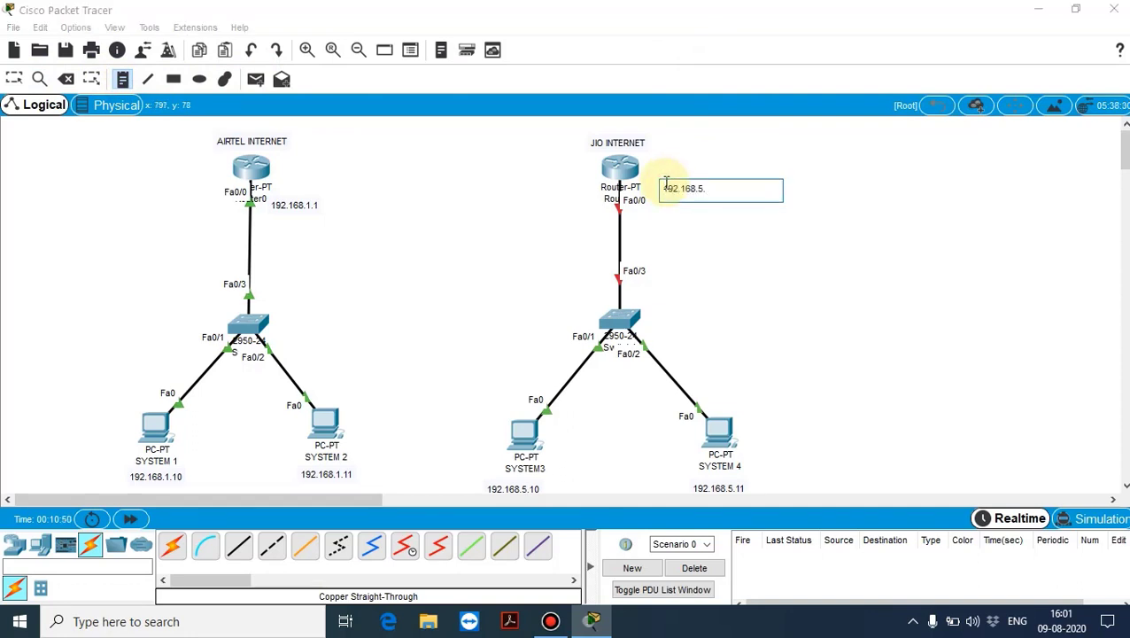
click(870, 271)
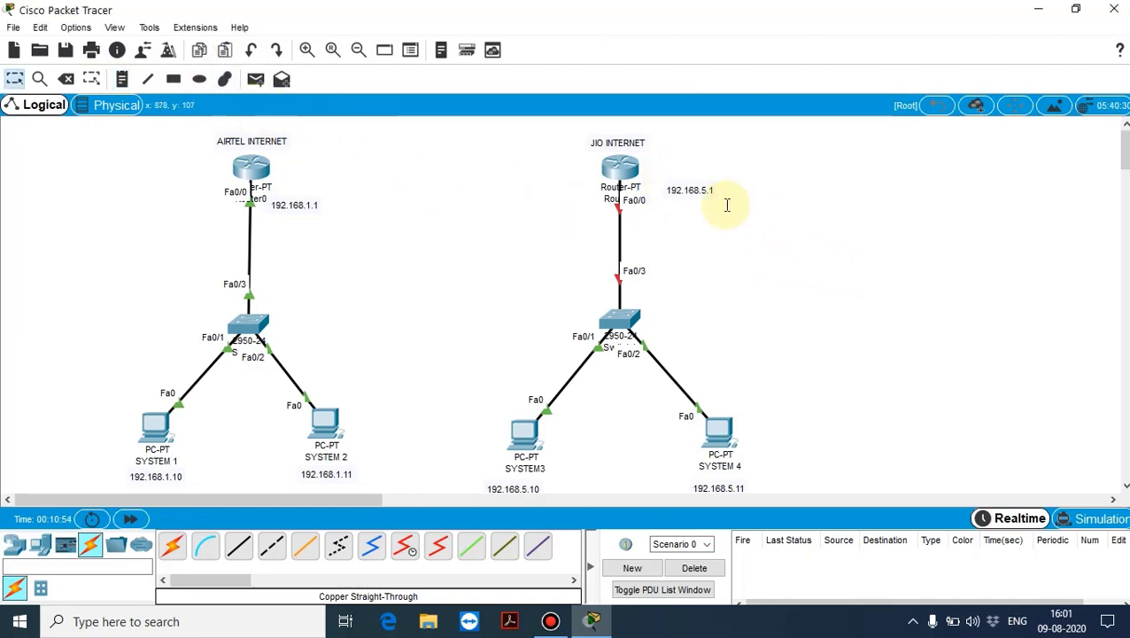
drag(704, 190, 691, 188)
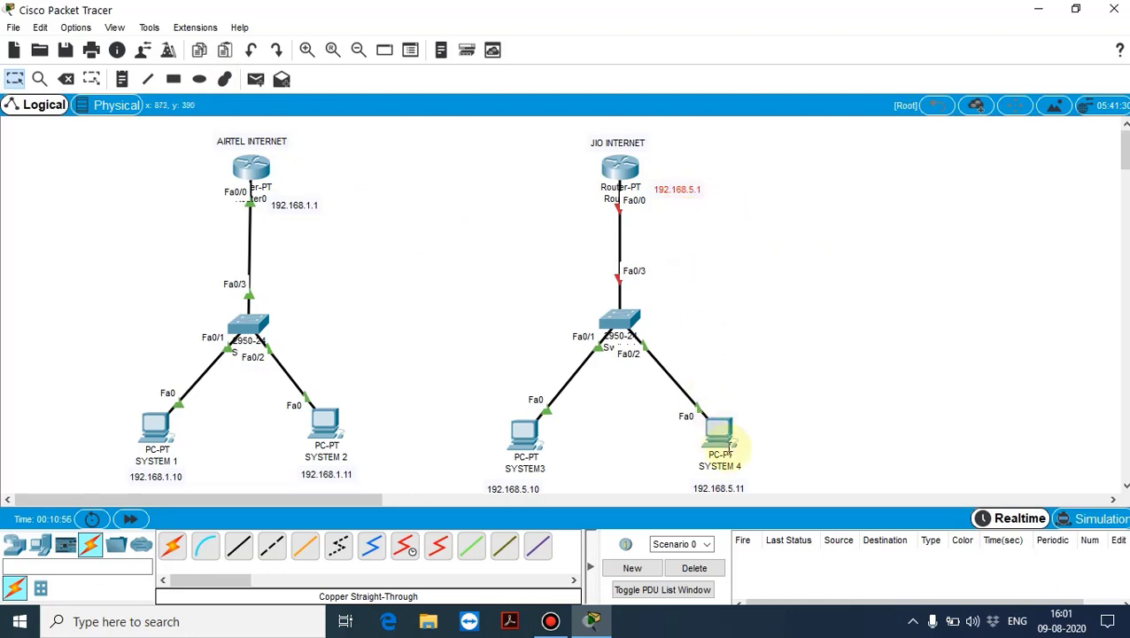
drag(507, 488, 513, 486)
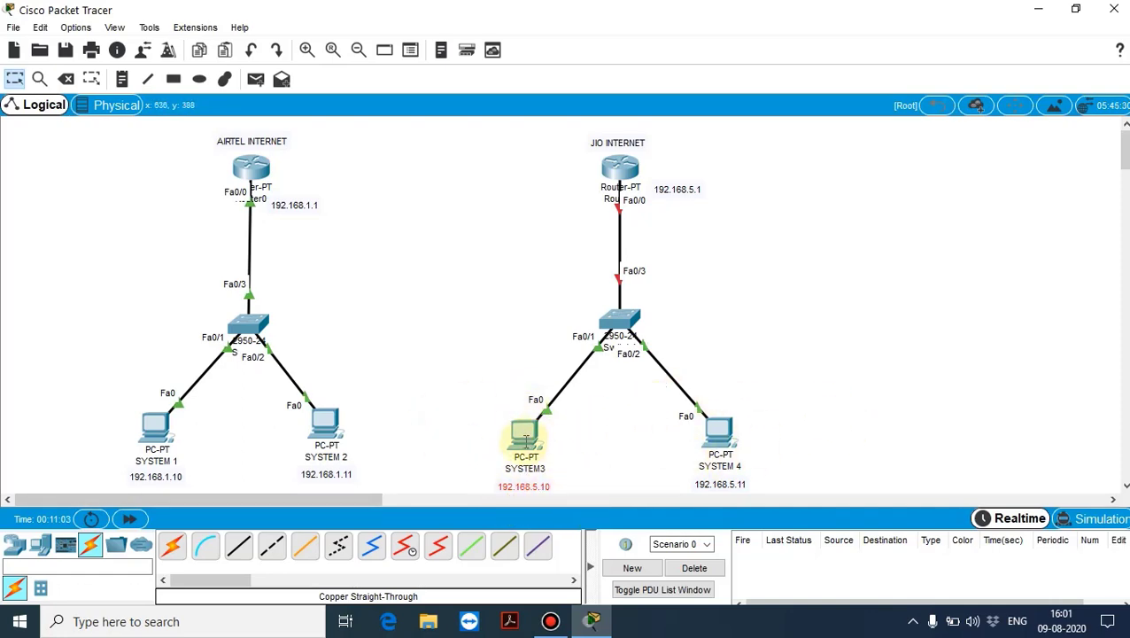
- Give SYSTEM3 the static IP address 192.168.5.10, subnet mask 255.255.255.0 and Router1's noted address as default gateway
click(524, 432)
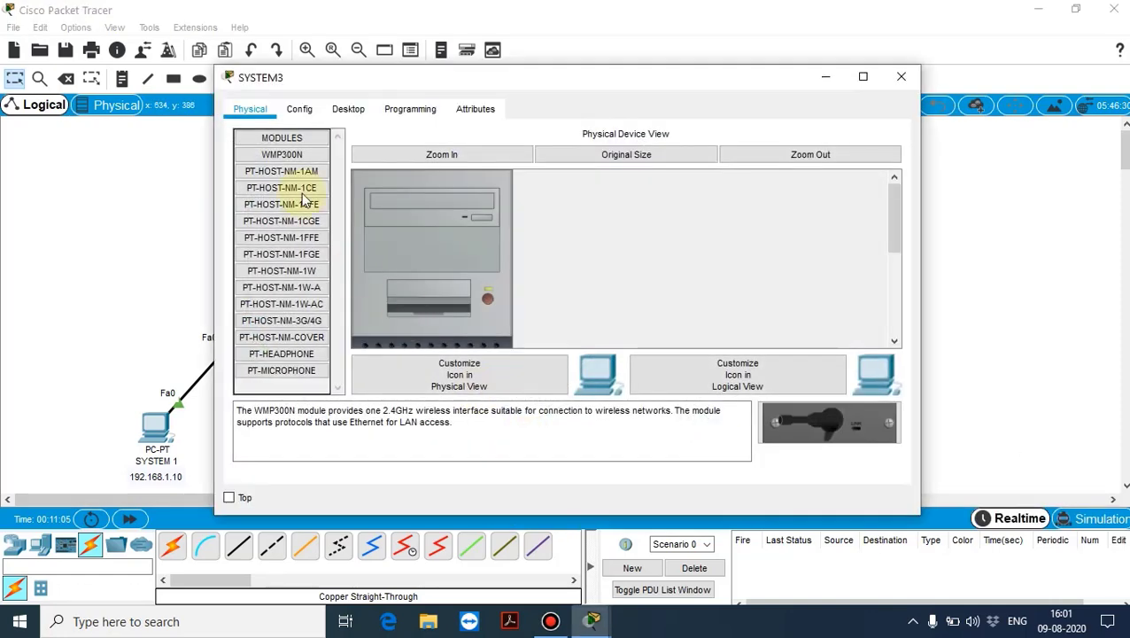
click(347, 109)
click(303, 185)
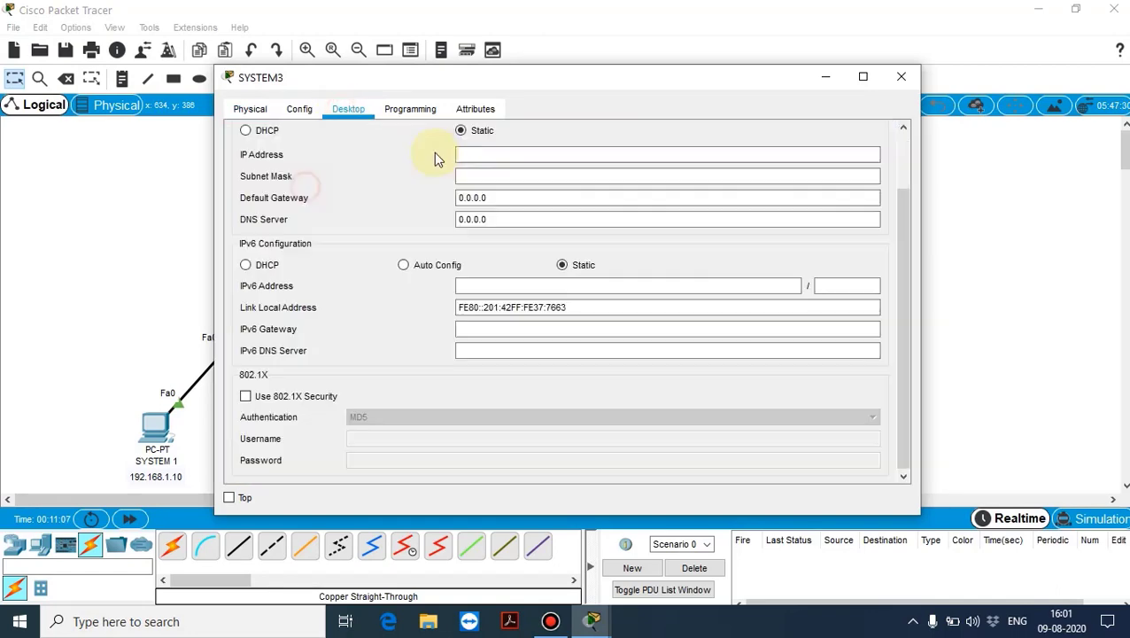
drag(644, 82, 1096, 89)
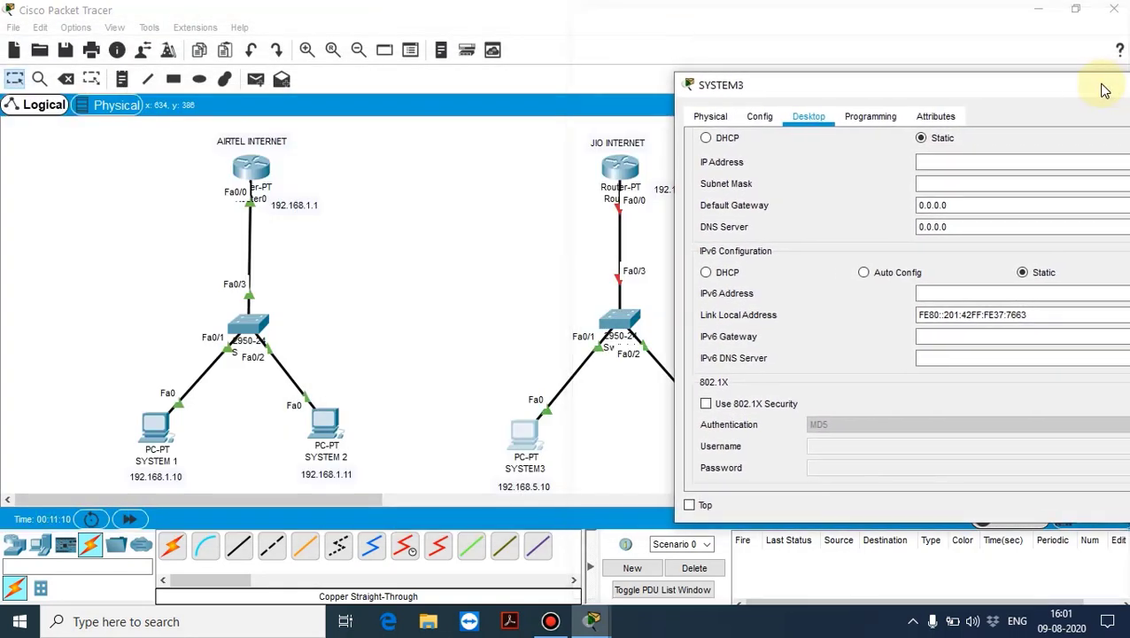
click(1018, 161)
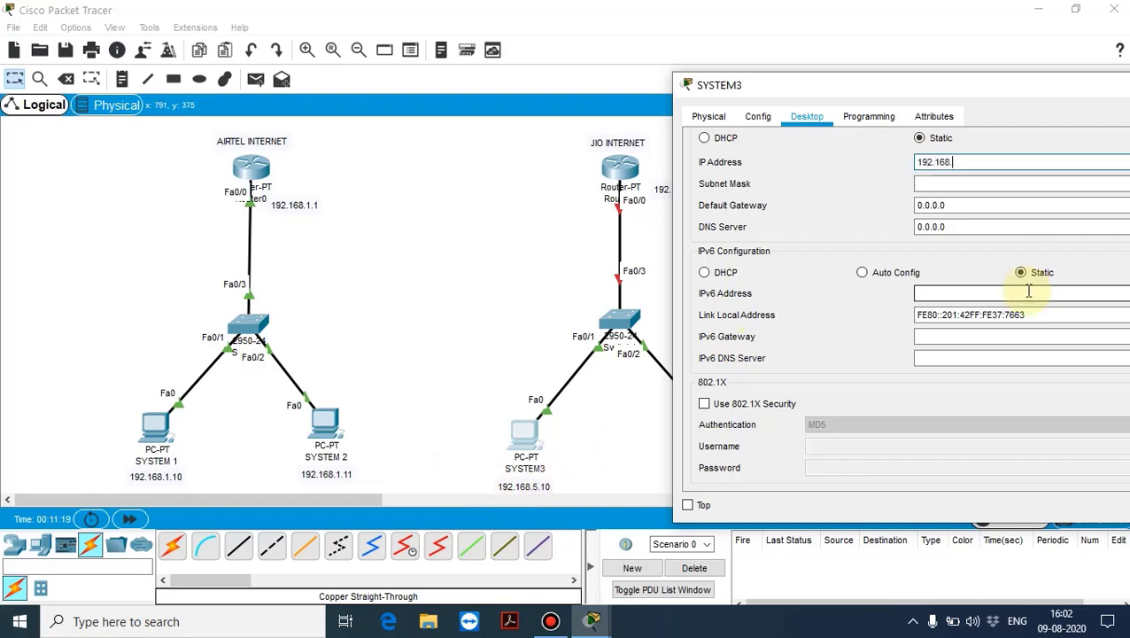
key(Tab)
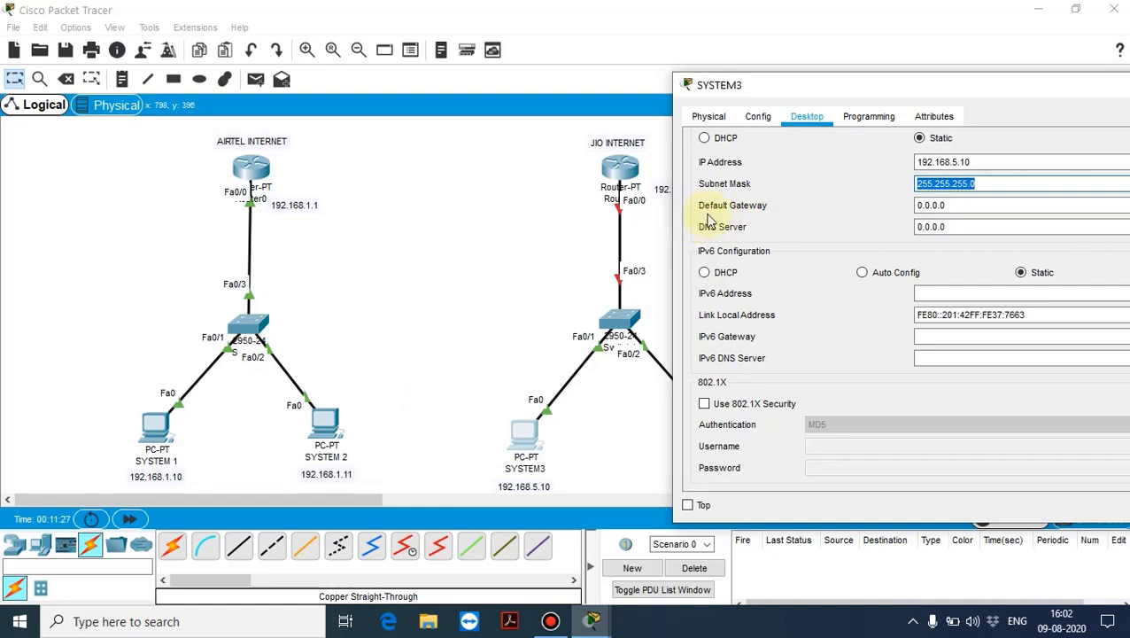
drag(789, 86, 847, 88)
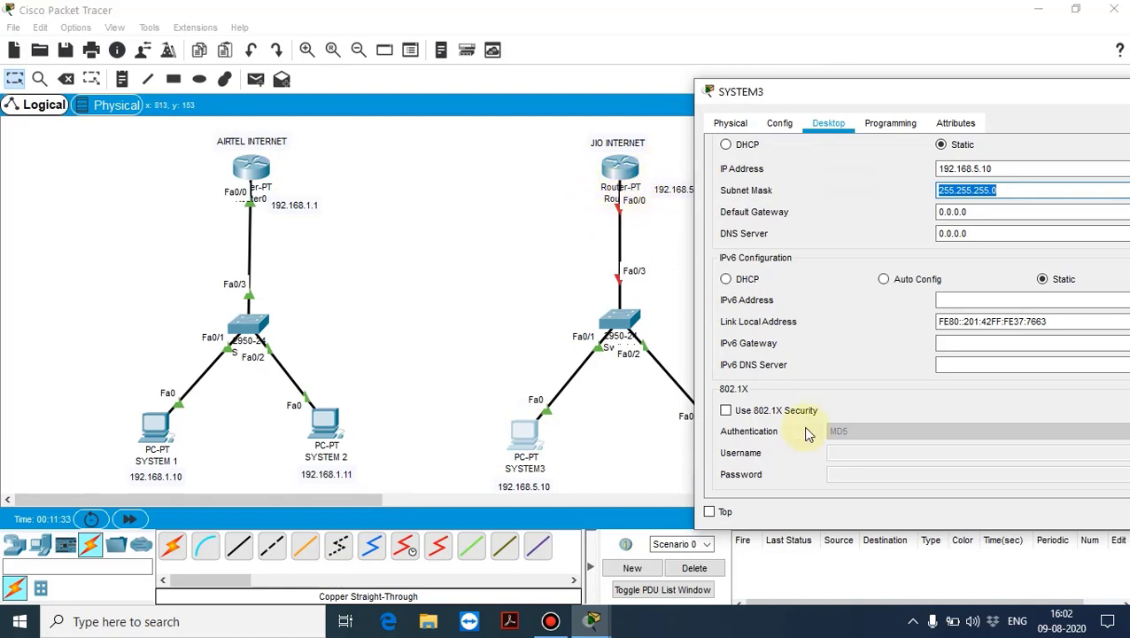
key(Tab)
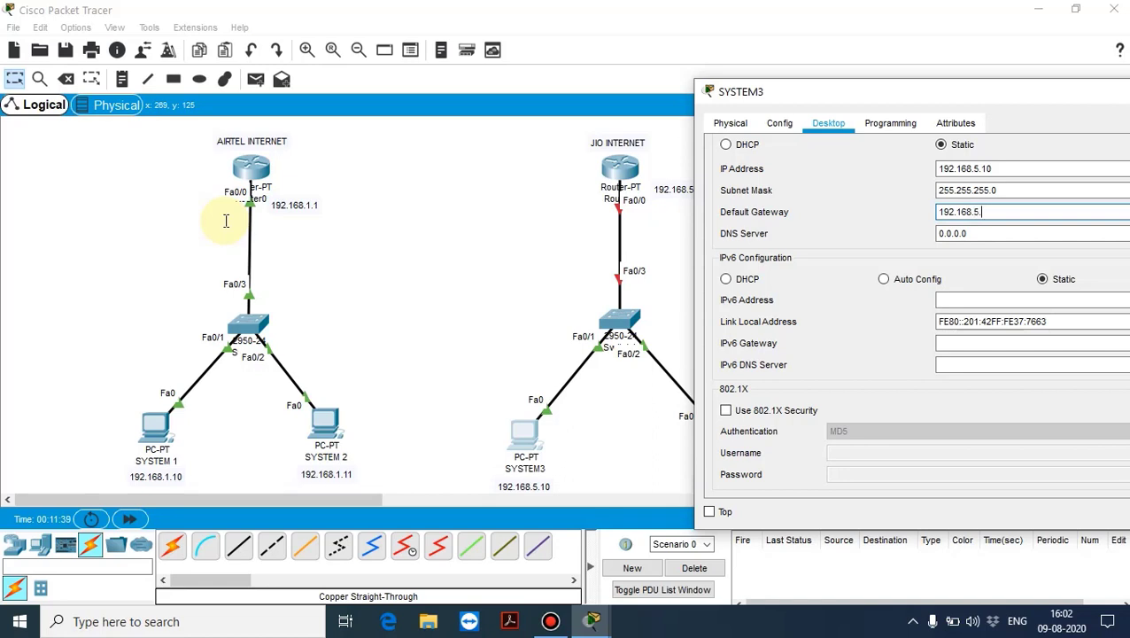
drag(1038, 92, 570, 71)
click(911, 69)
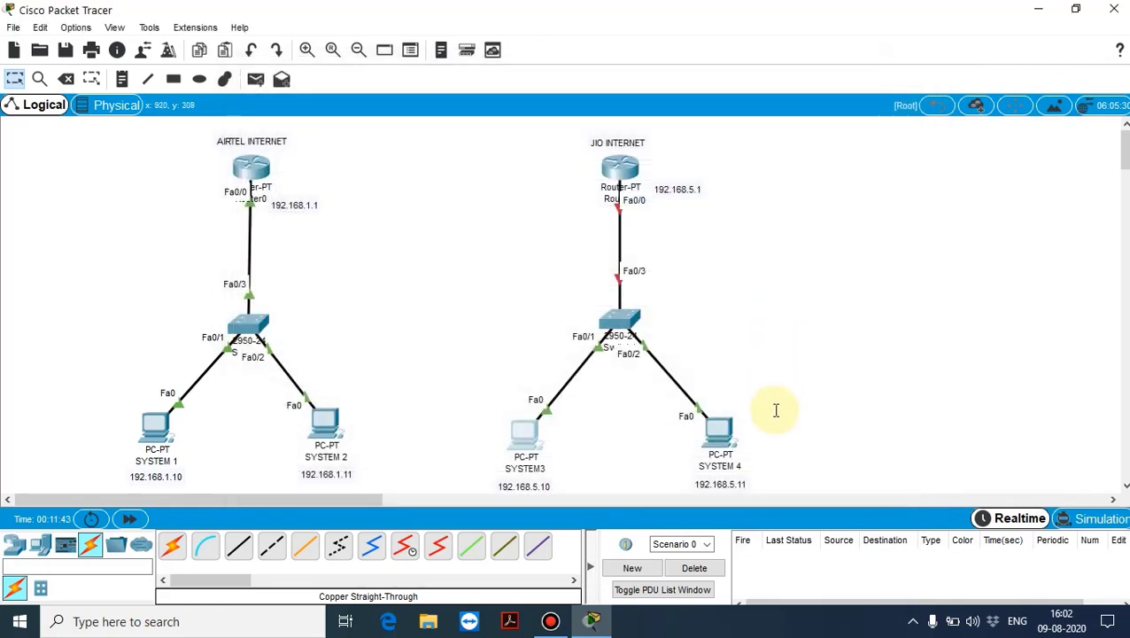
- Give SYSTEM 4 the static IP address 192.168.5.11, subnet mask 255.255.255.0 and default gateway 192.168.5.1
click(719, 439)
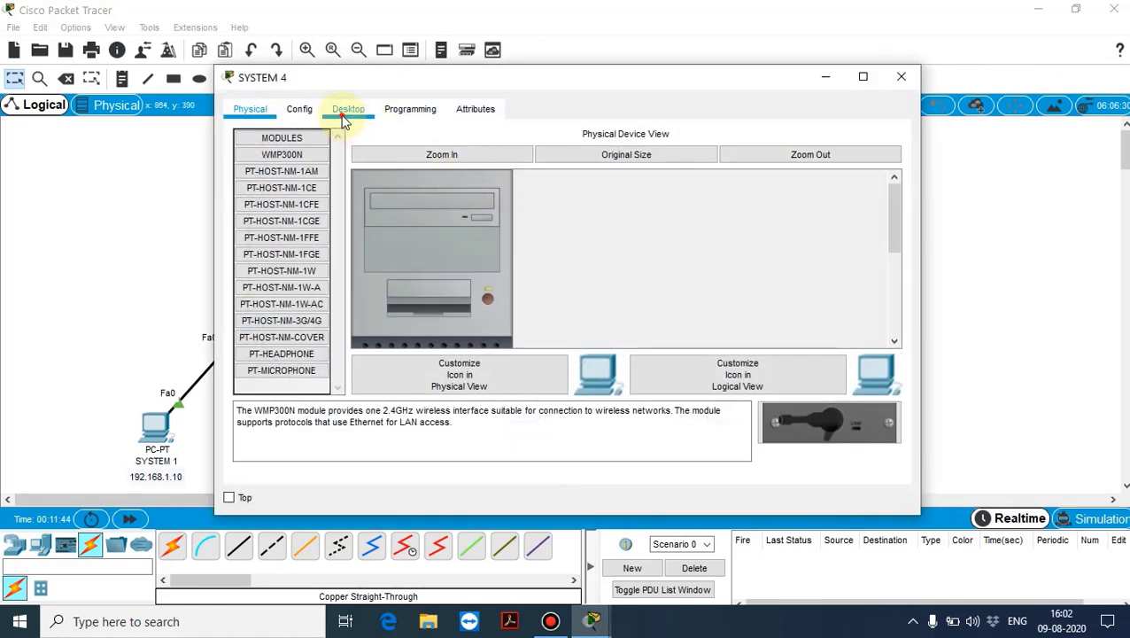
click(347, 109)
click(274, 200)
click(633, 156)
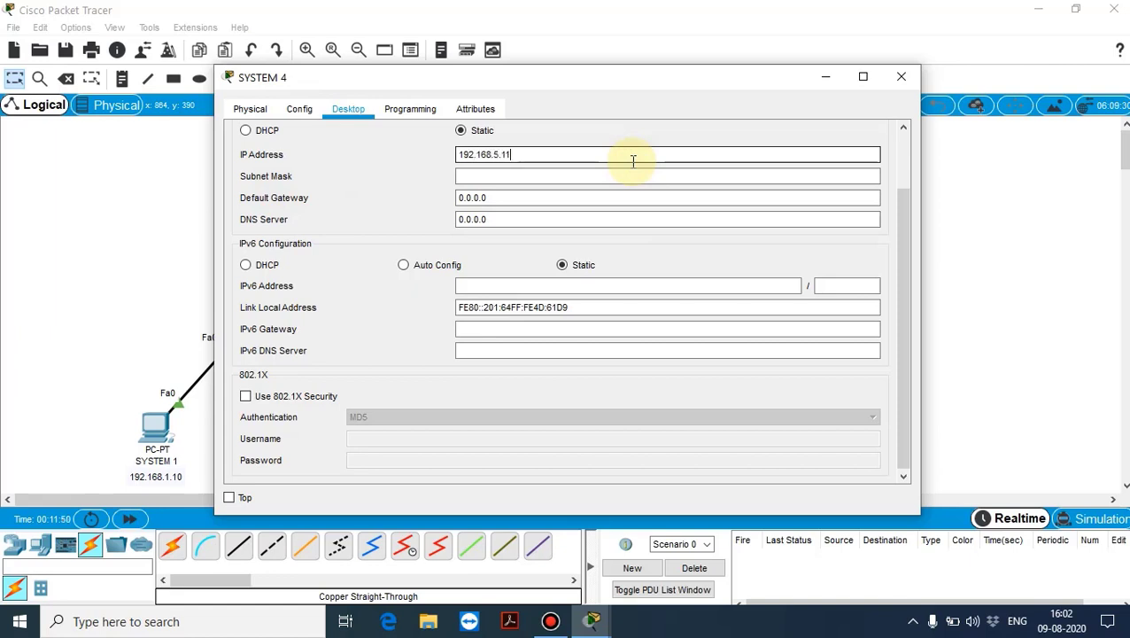
key(Tab)
key(Tab)
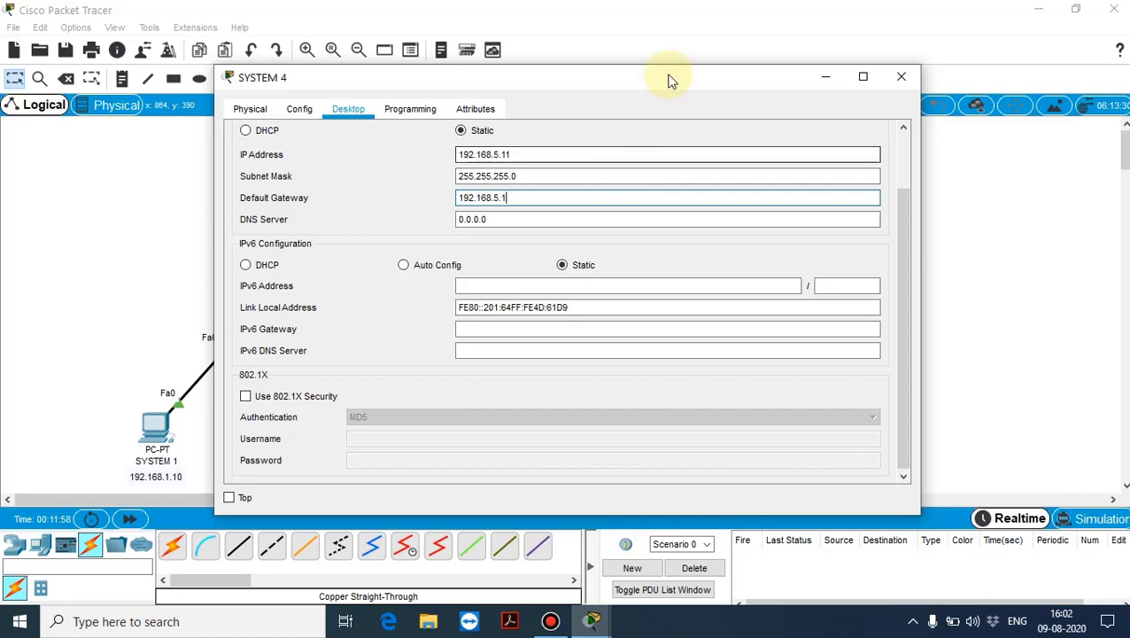
click(825, 77)
double_click(435, 588)
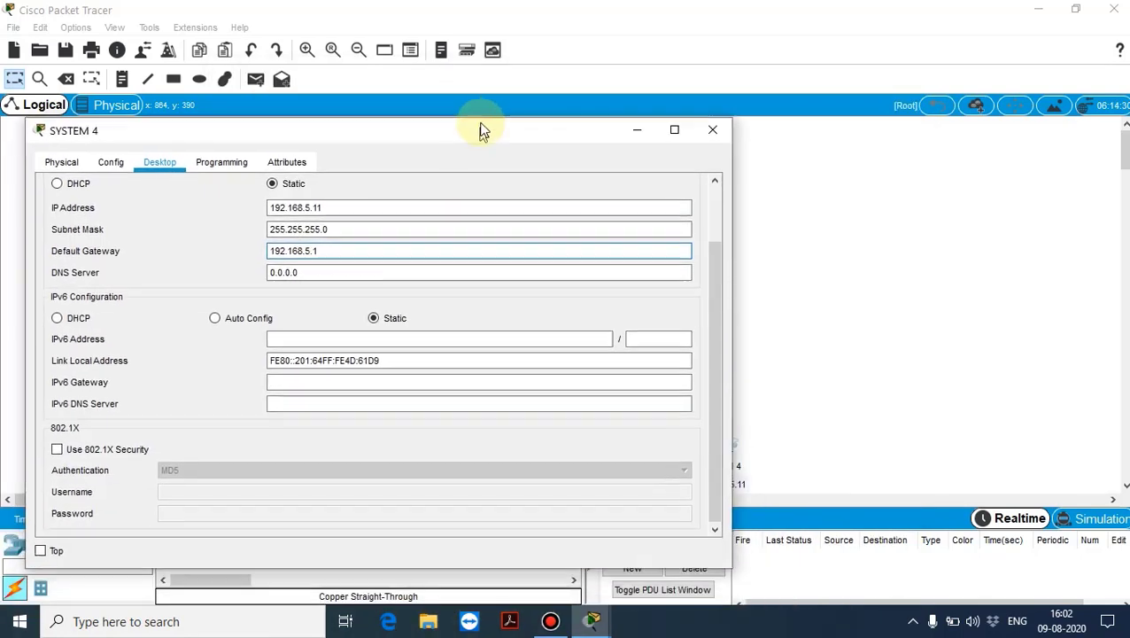
click(716, 119)
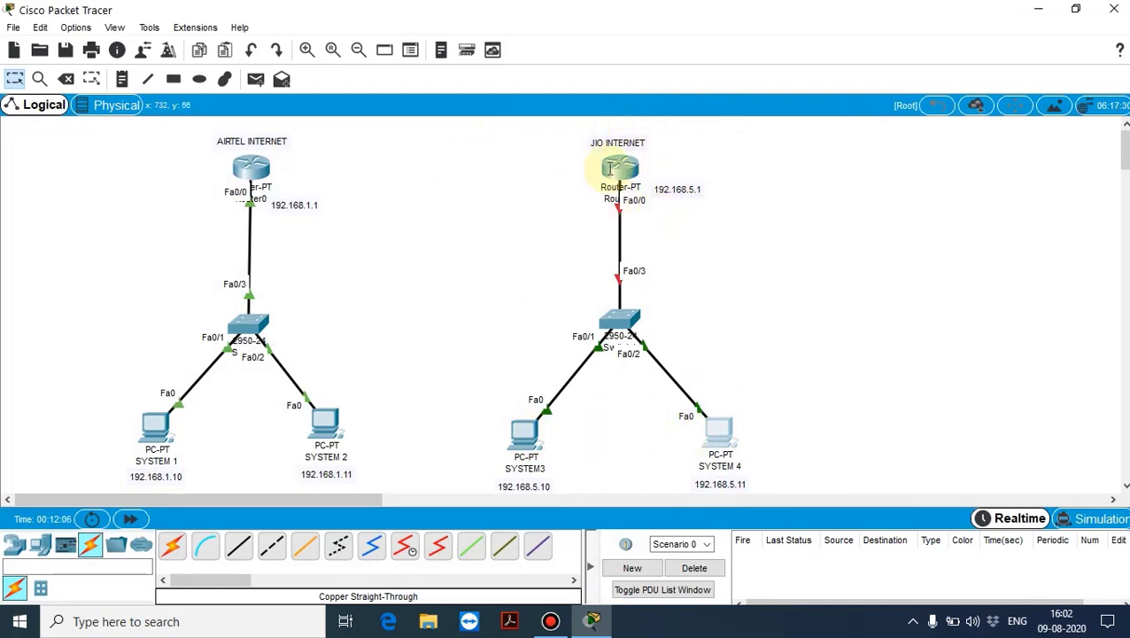
- Give Router1's FastEthernet0/0 the IP address 192.168.5.1 with subnet mask 255.255.255.0, and switch the port on
click(620, 165)
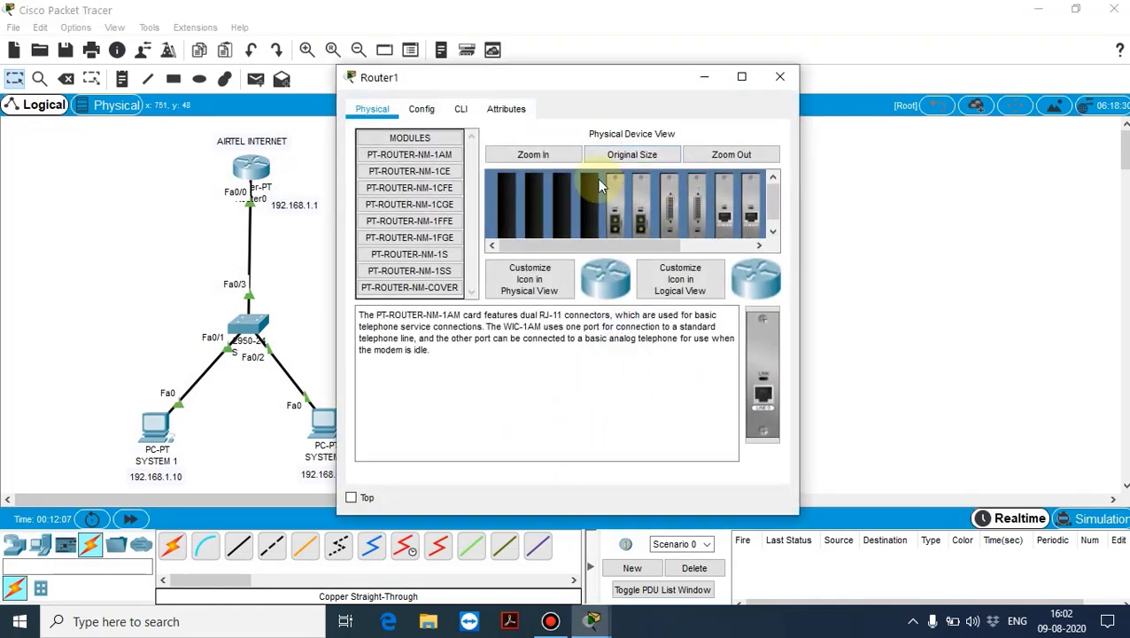
click(424, 111)
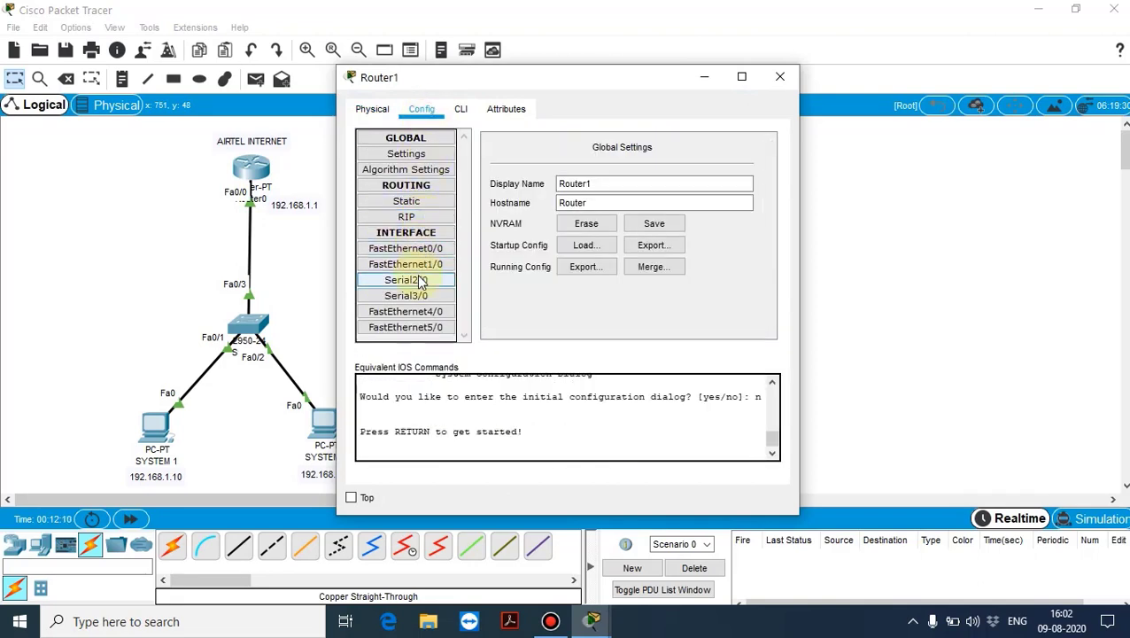
drag(519, 78, 264, 123)
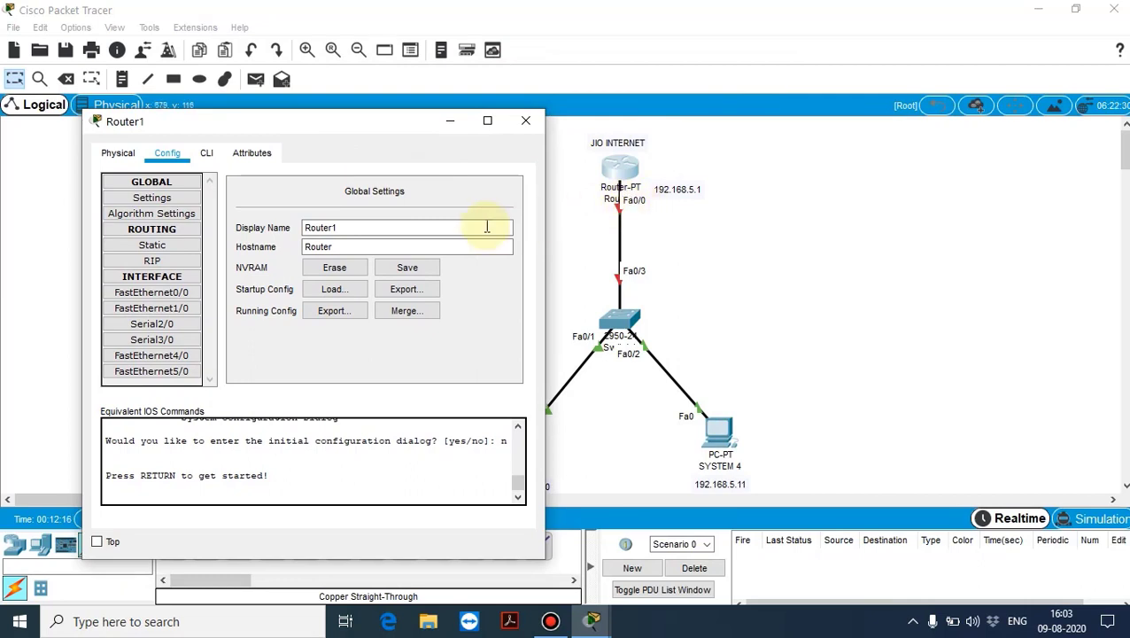
click(160, 298)
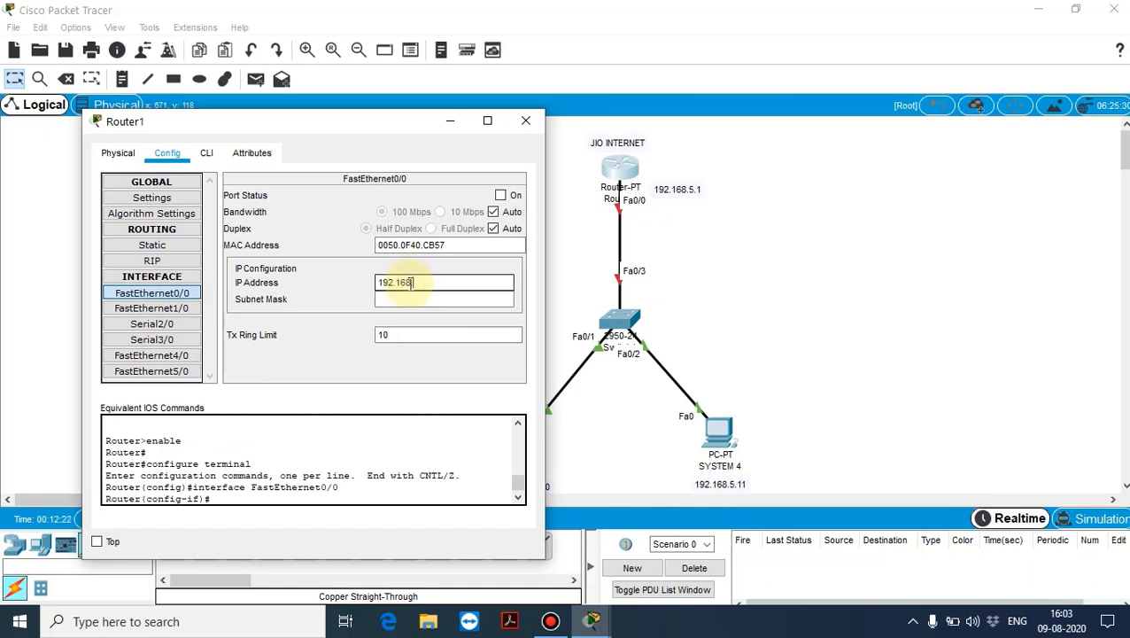
key(Tab)
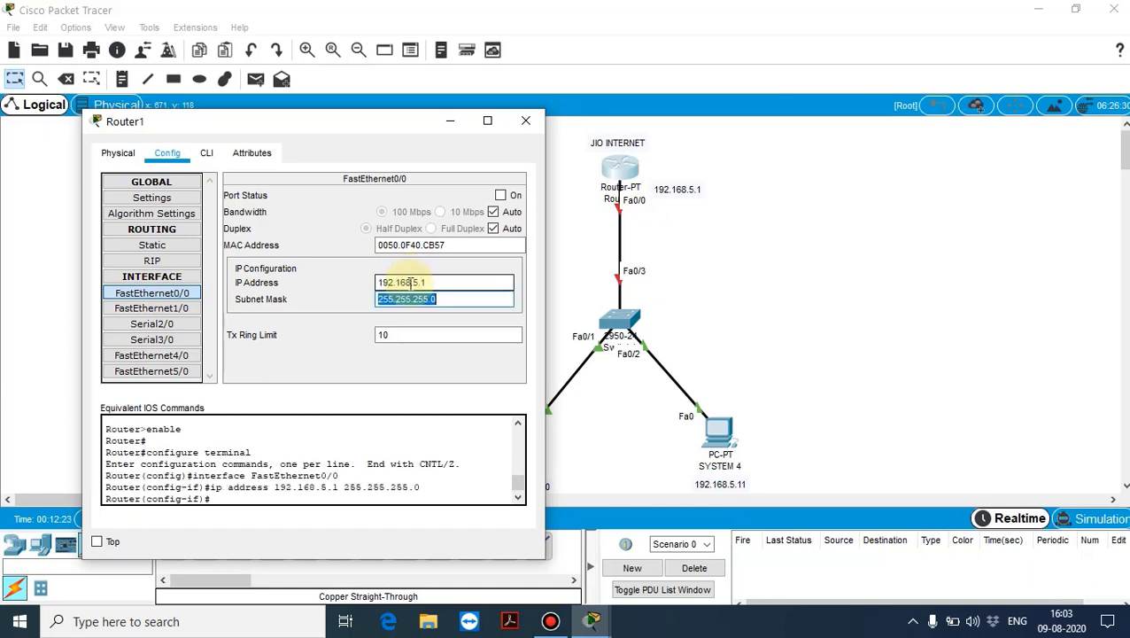
click(501, 196)
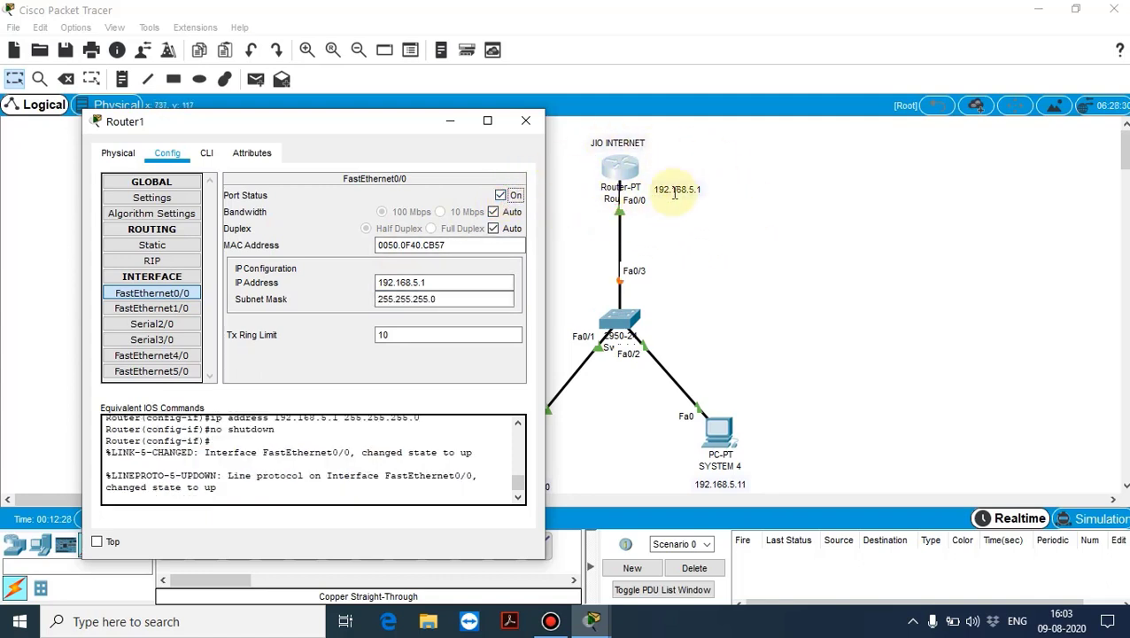
click(526, 120)
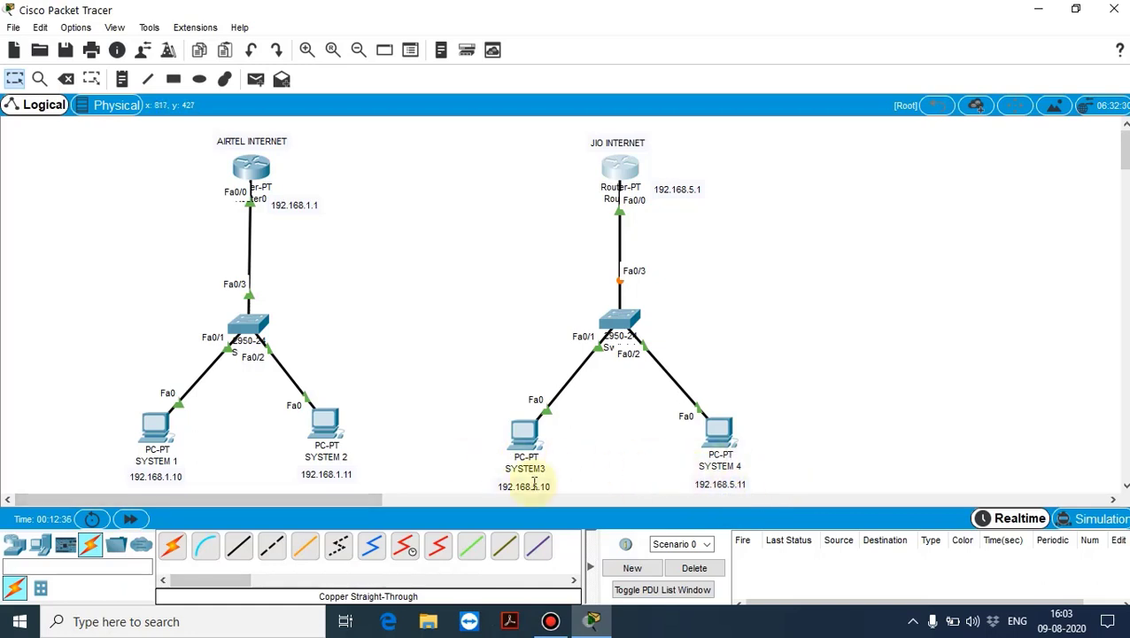
- Test the connection between the two JIO-side PCs with a simple PDU from SYSTEM3 to SYSTEM 4
click(255, 84)
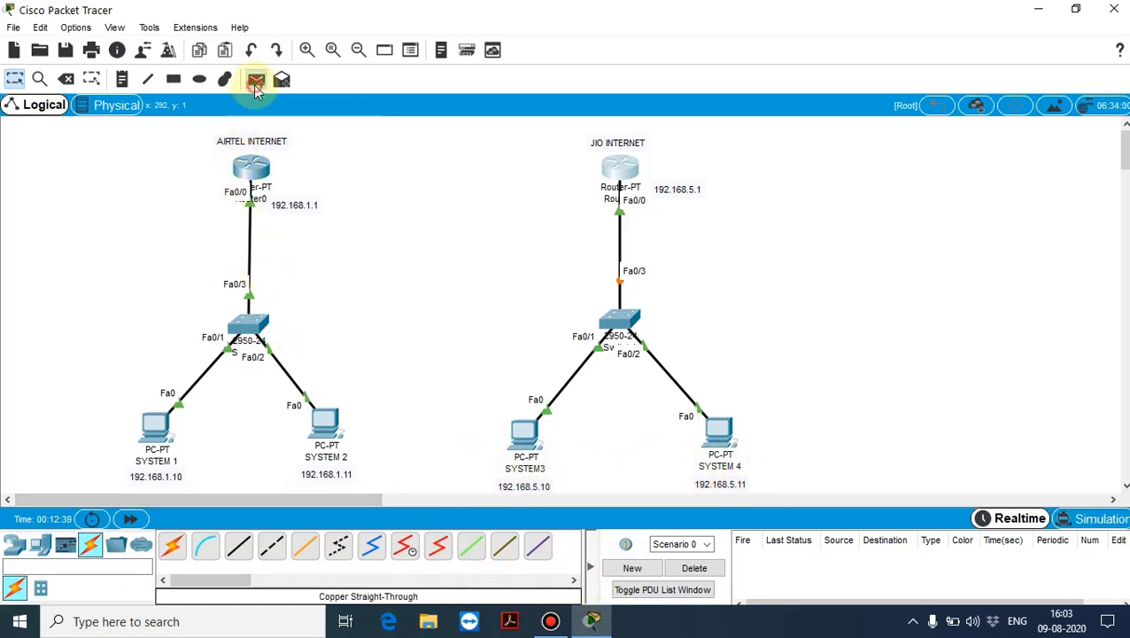
click(524, 434)
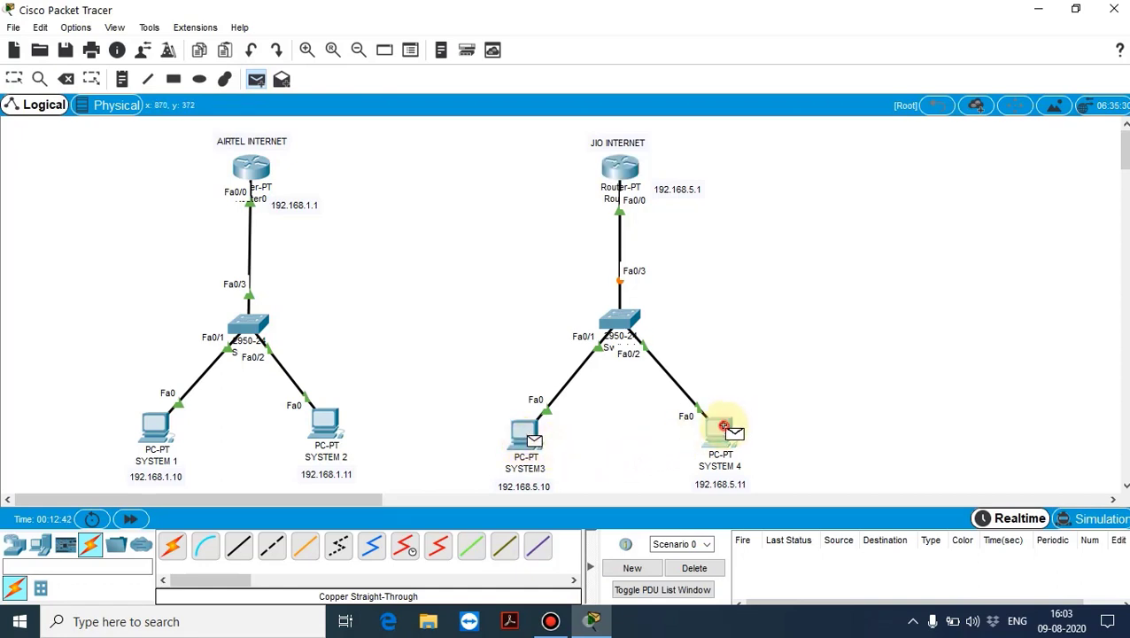
click(722, 432)
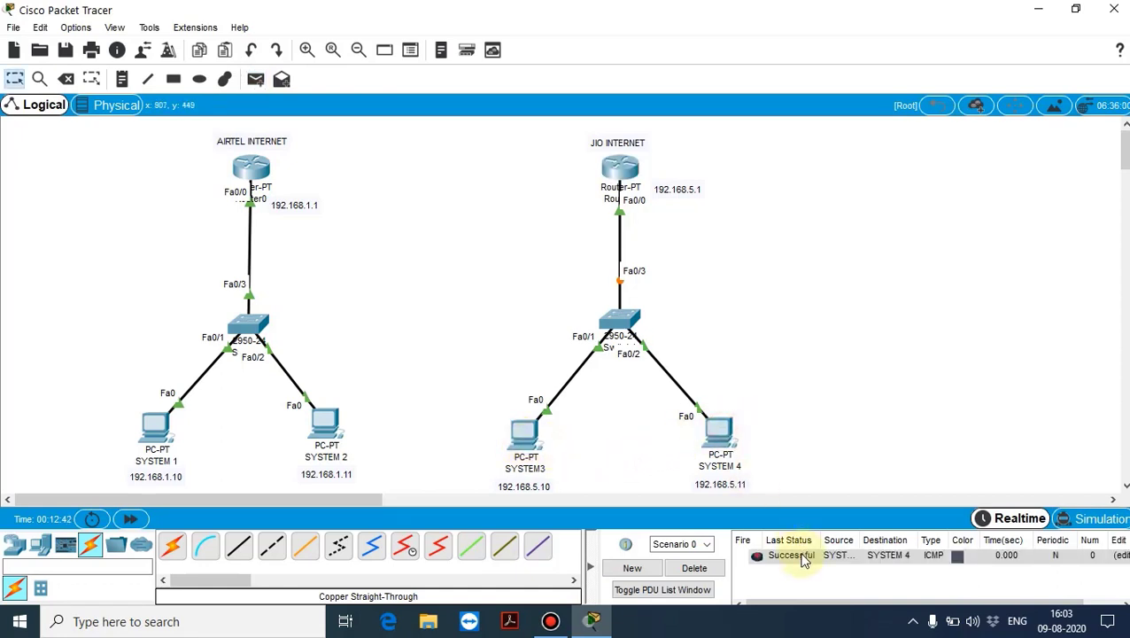
- Send two simple PDUs in succession from SYSTEM3 to Router1, and clear the scenario's PDU list
click(257, 81)
click(527, 442)
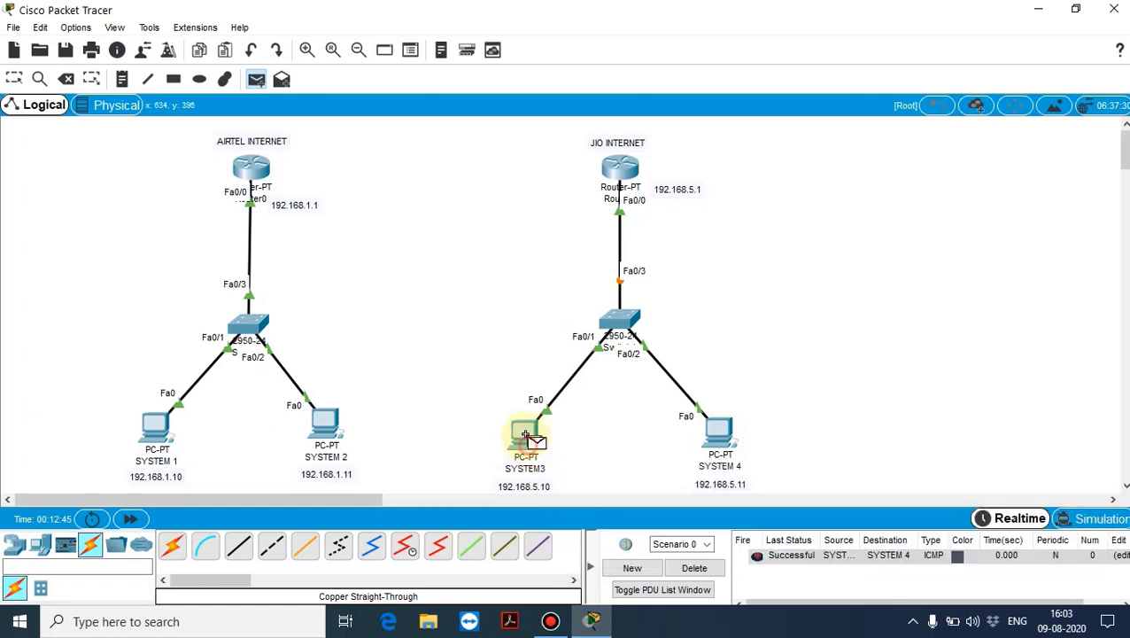
click(614, 163)
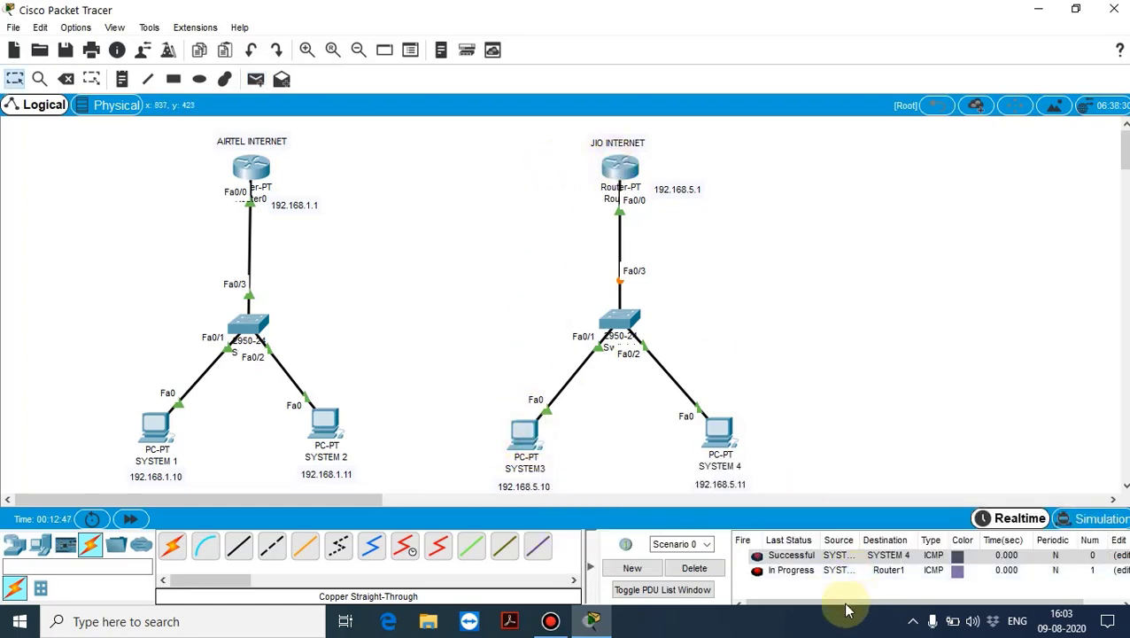
click(256, 79)
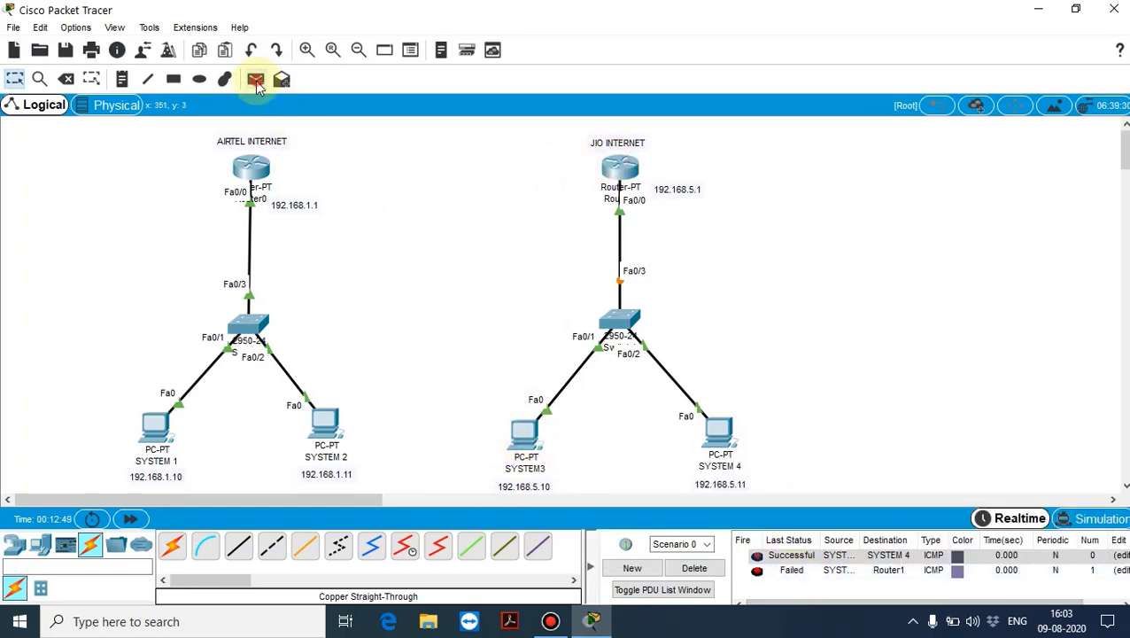
click(520, 438)
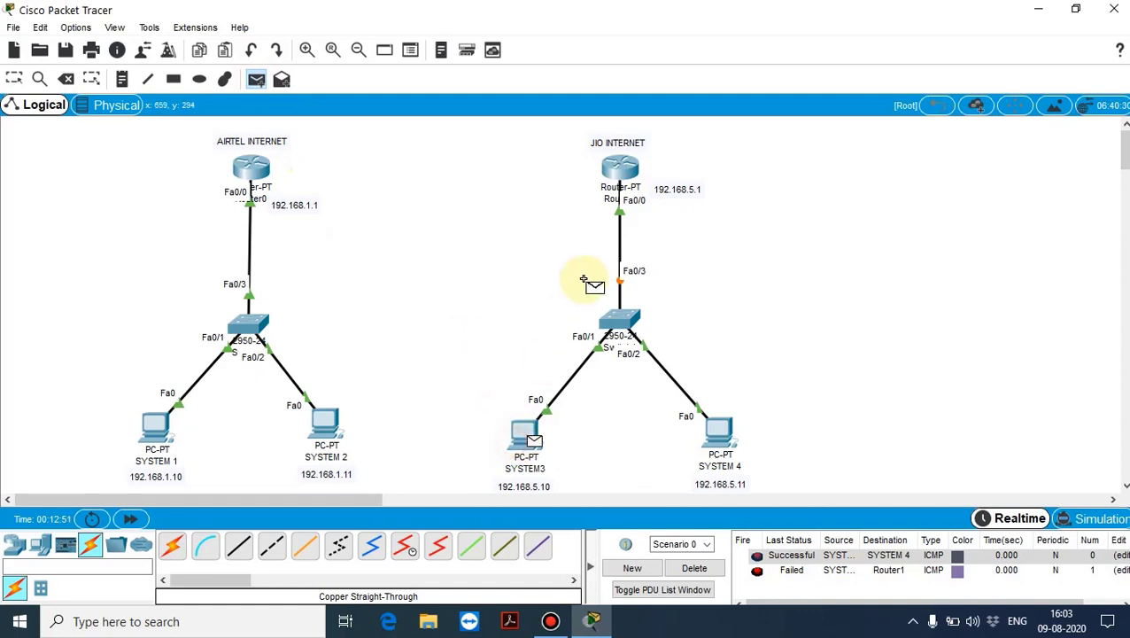
click(619, 169)
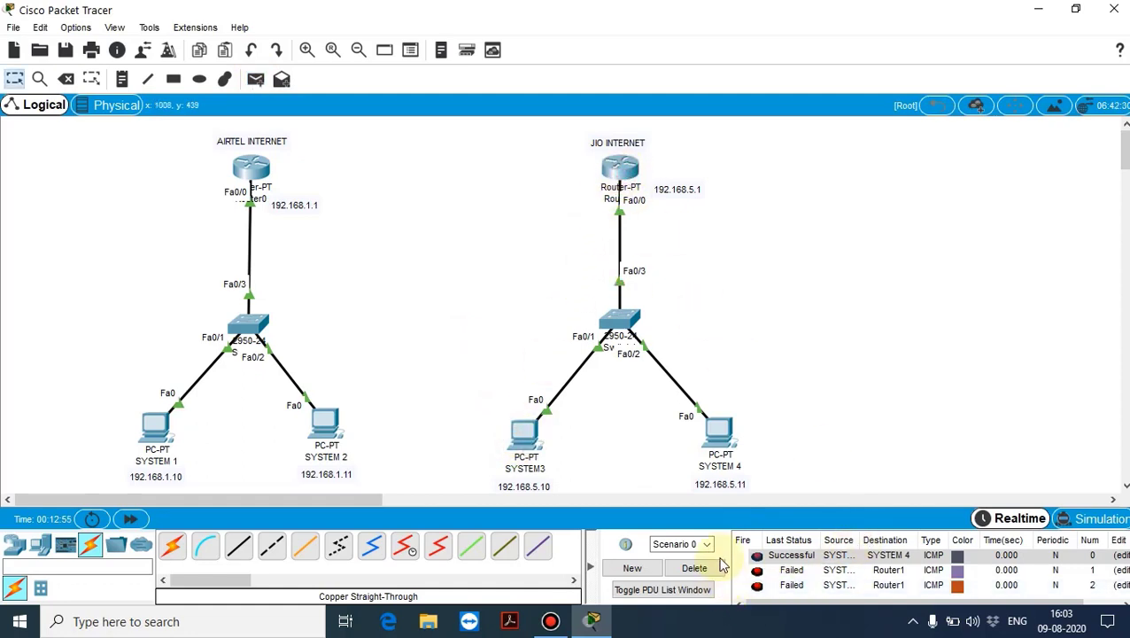
click(694, 568)
- Test the gateway with simple PDUs from SYSTEM3 and from SYSTEM 4 to Router1, and delete the scenario's PDUs
click(256, 79)
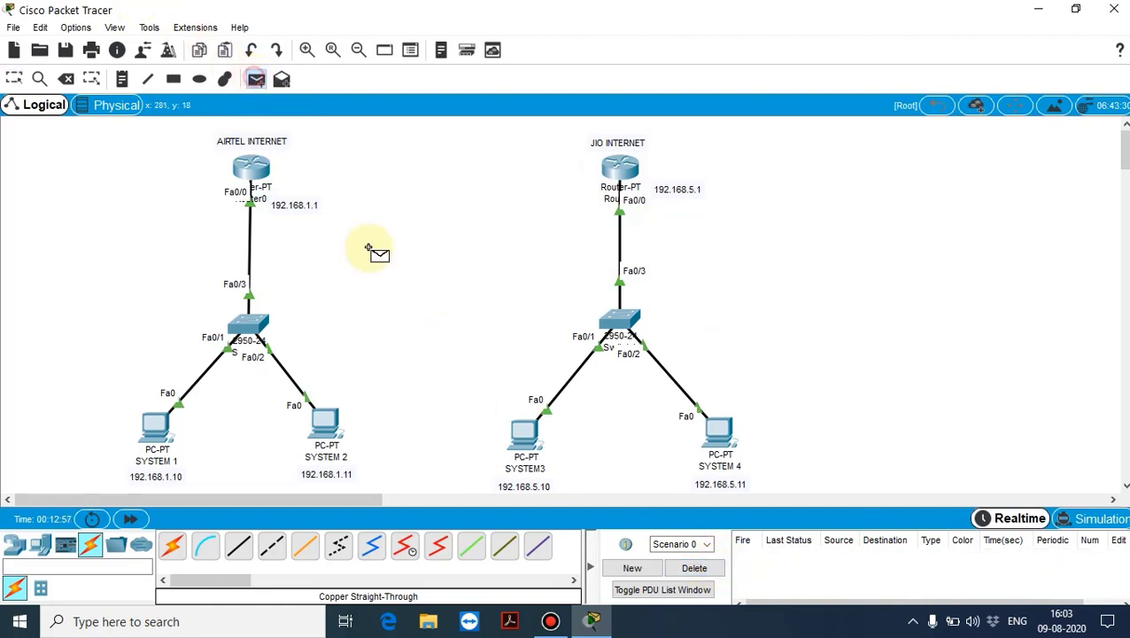
click(519, 459)
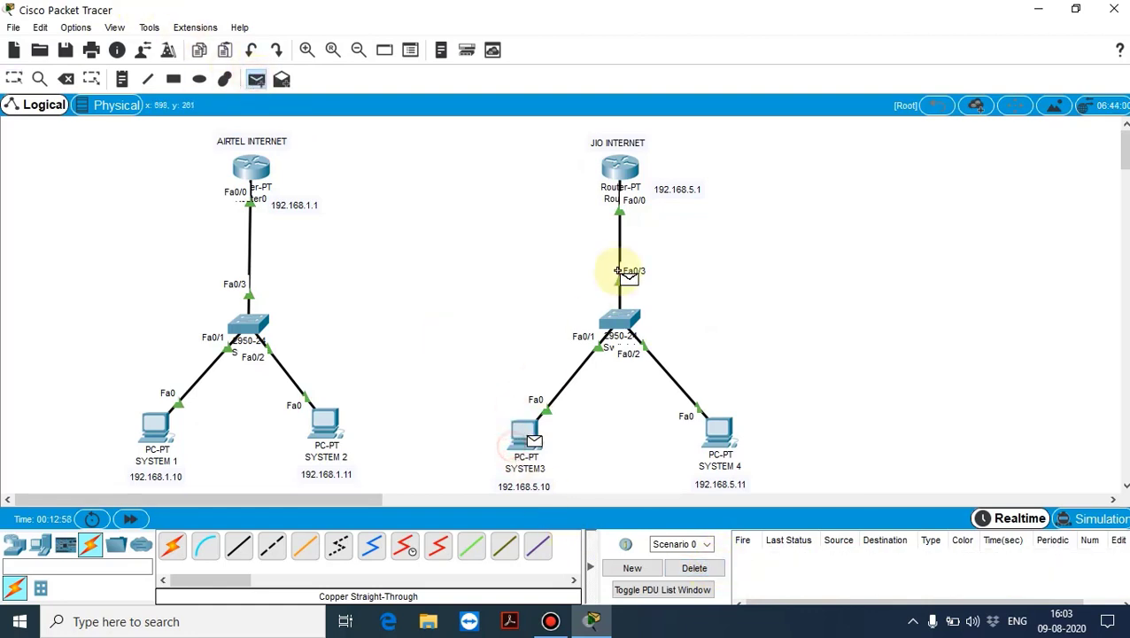
click(617, 173)
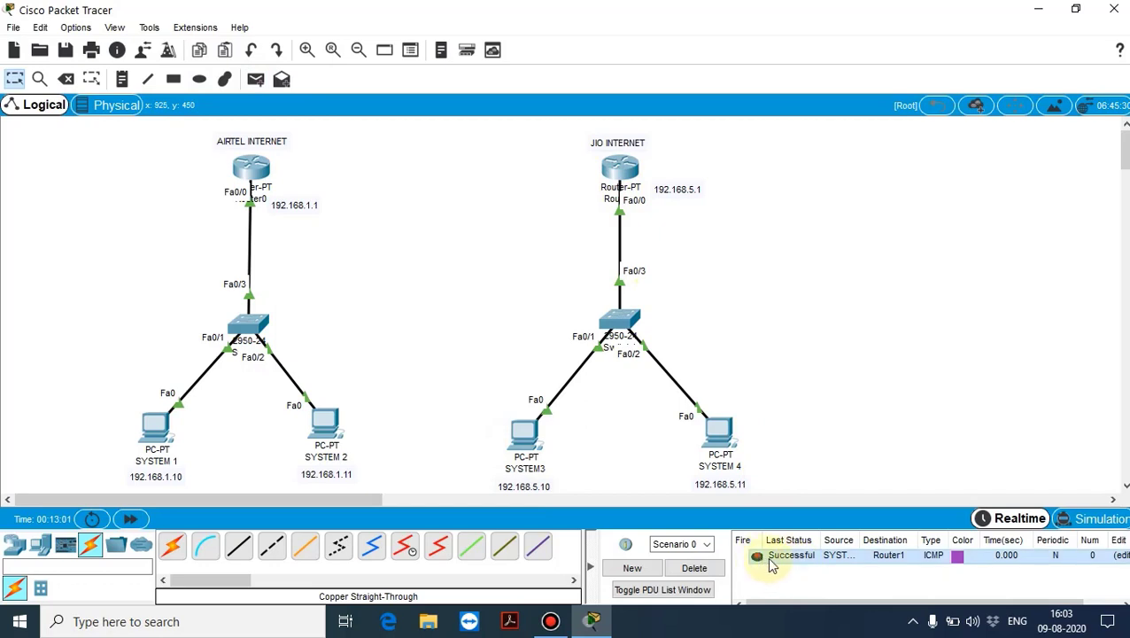
click(256, 79)
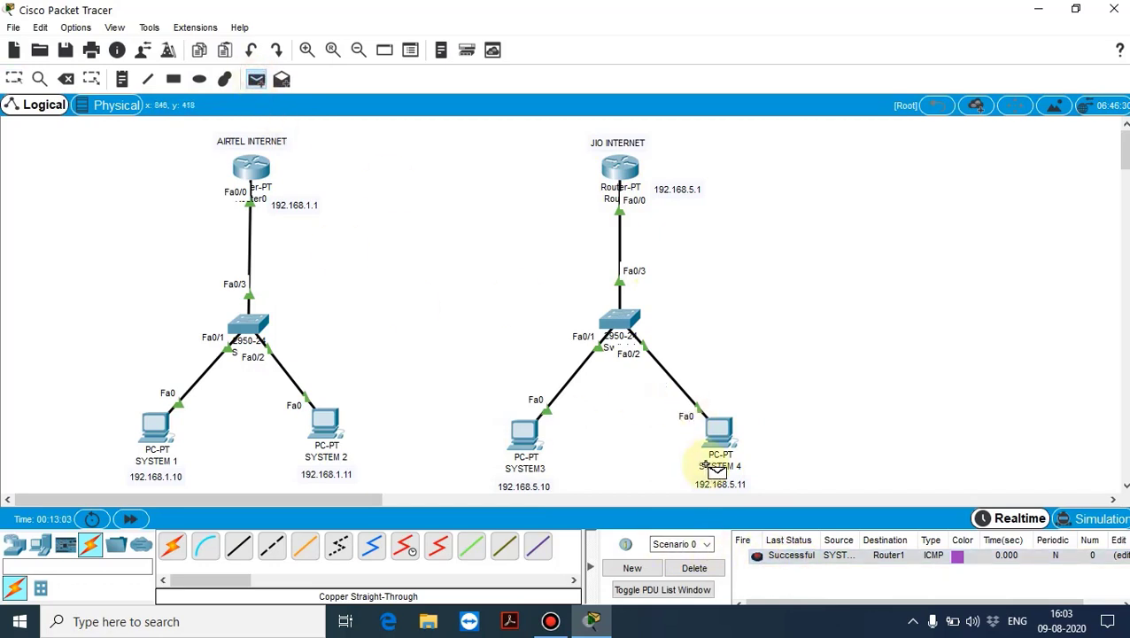
click(709, 462)
click(617, 168)
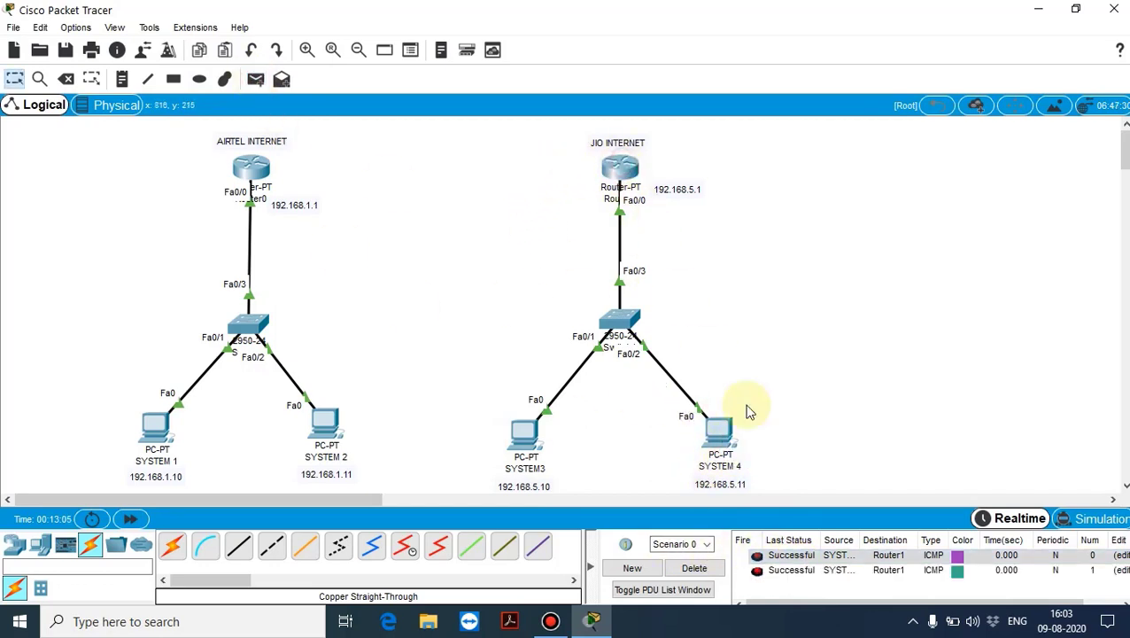
click(709, 568)
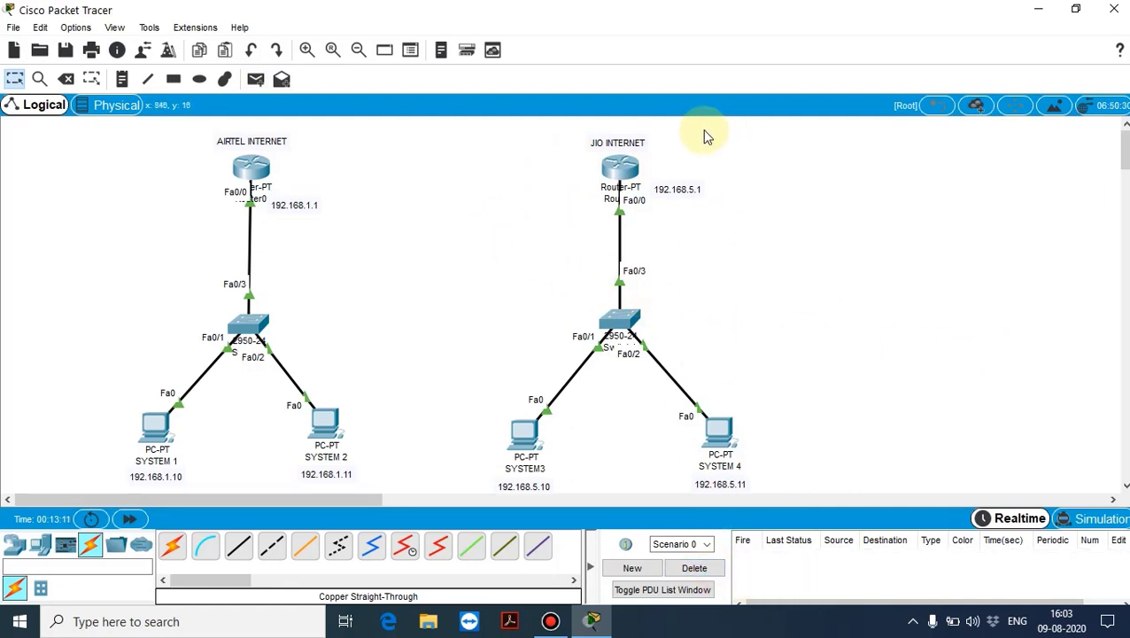
drag(704, 133, 197, 208)
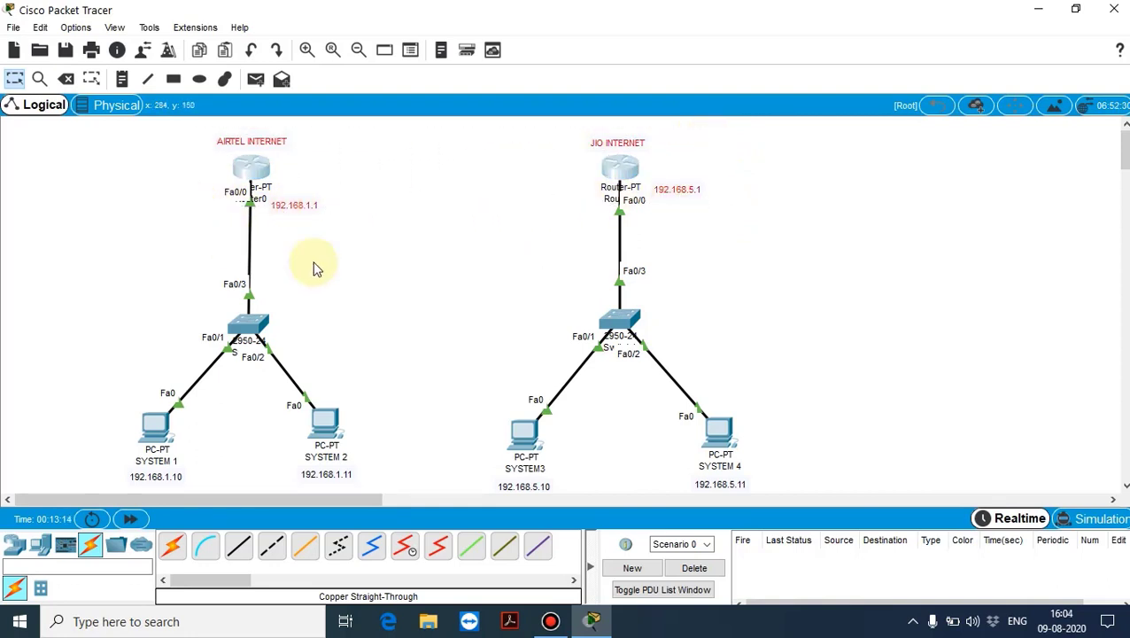
click(926, 272)
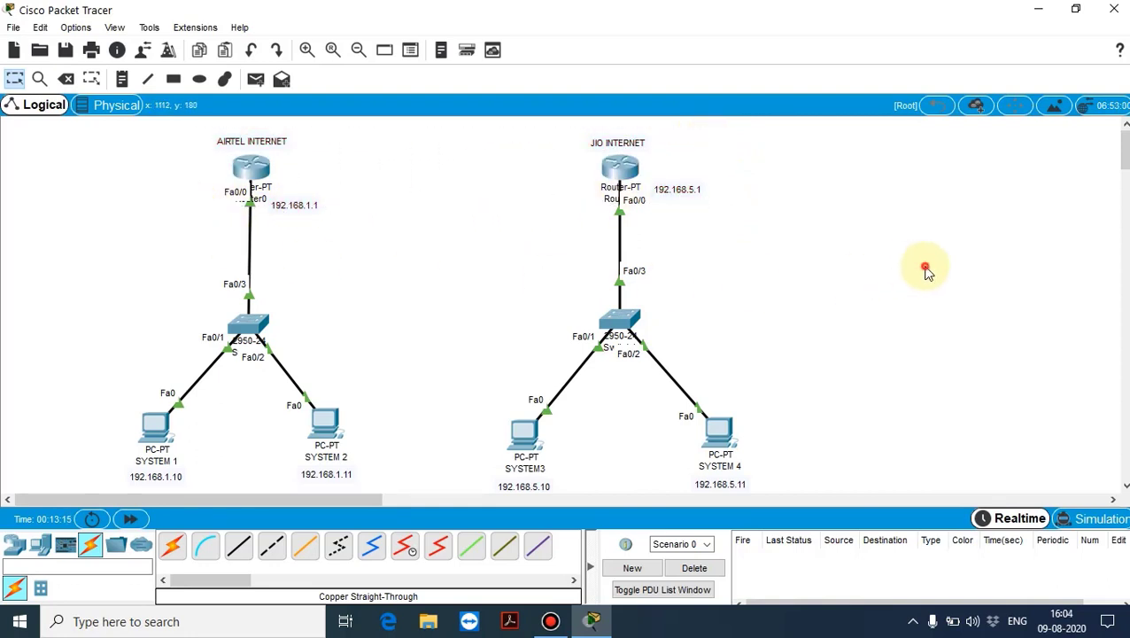
- Connect Router0's FastEthernet1/0 to Router1's FastEthernet1/0 with a copper cross-over cable
click(274, 556)
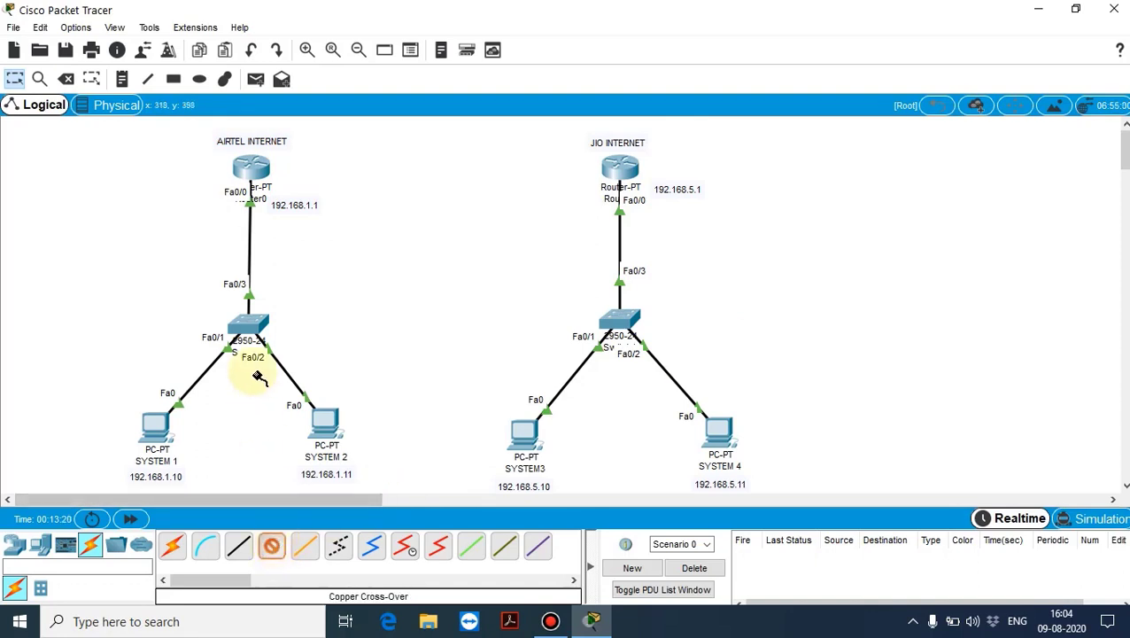
click(259, 168)
click(310, 214)
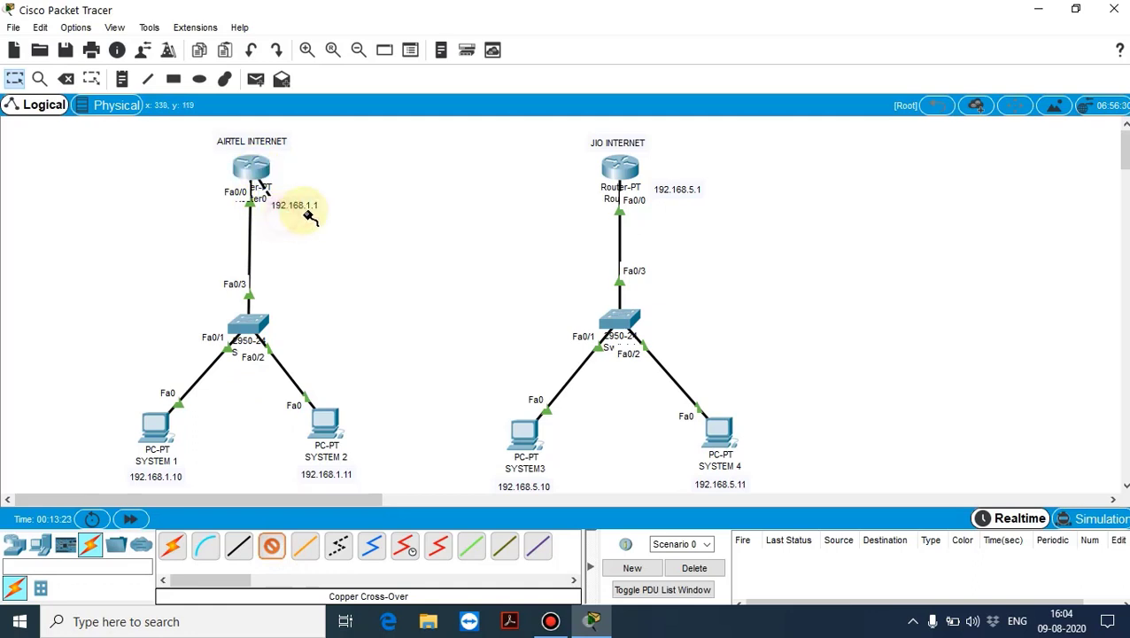
click(619, 168)
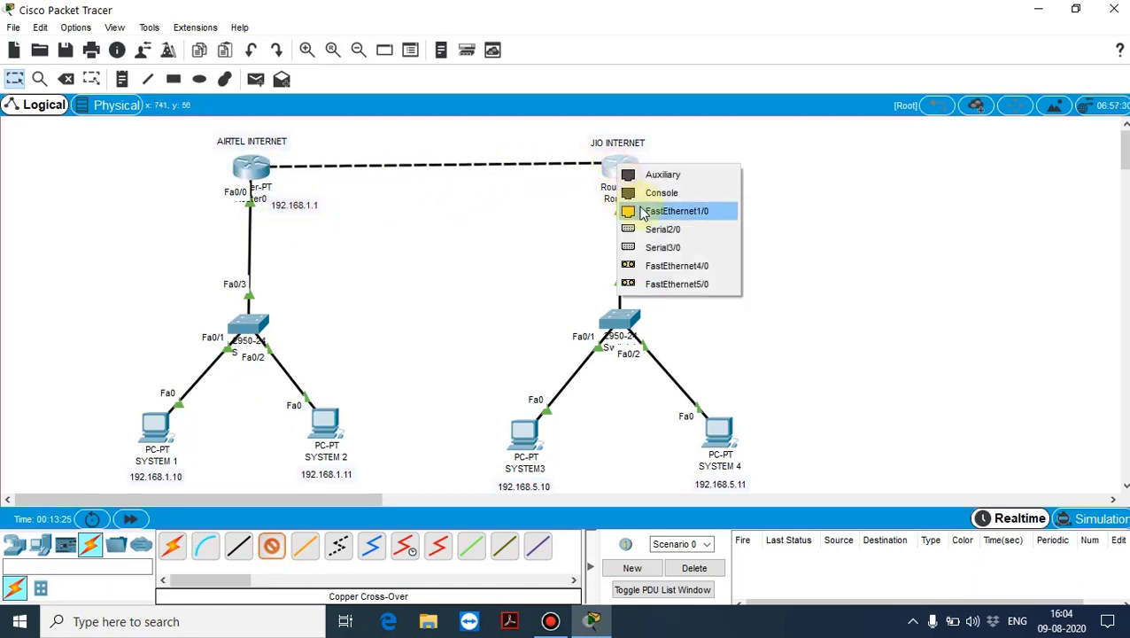
click(643, 213)
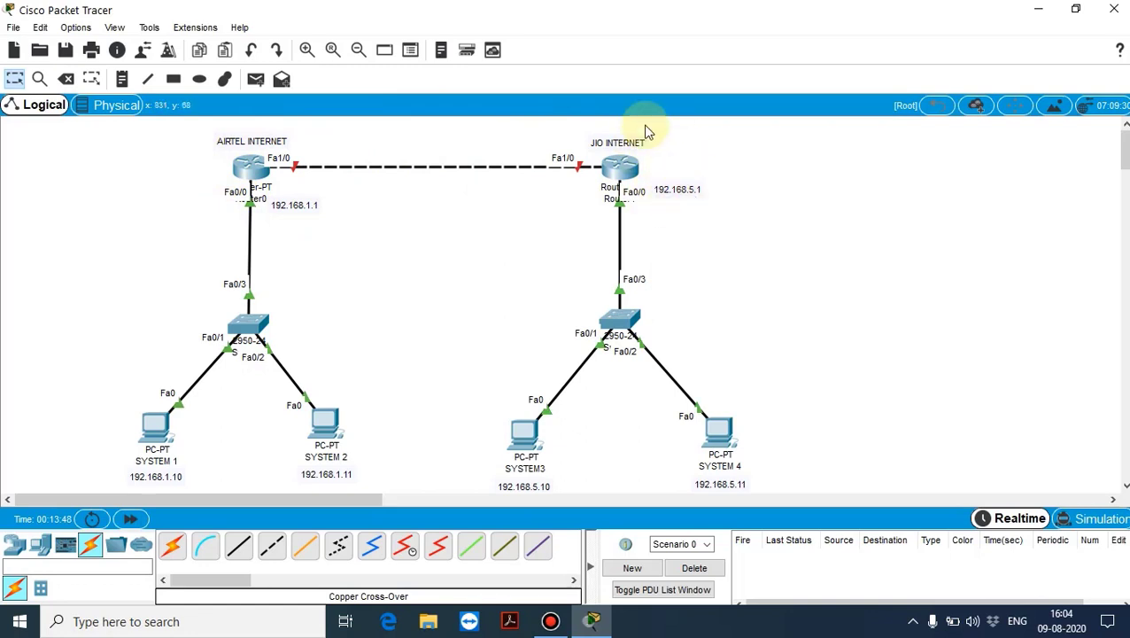
drag(888, 164, 474, 465)
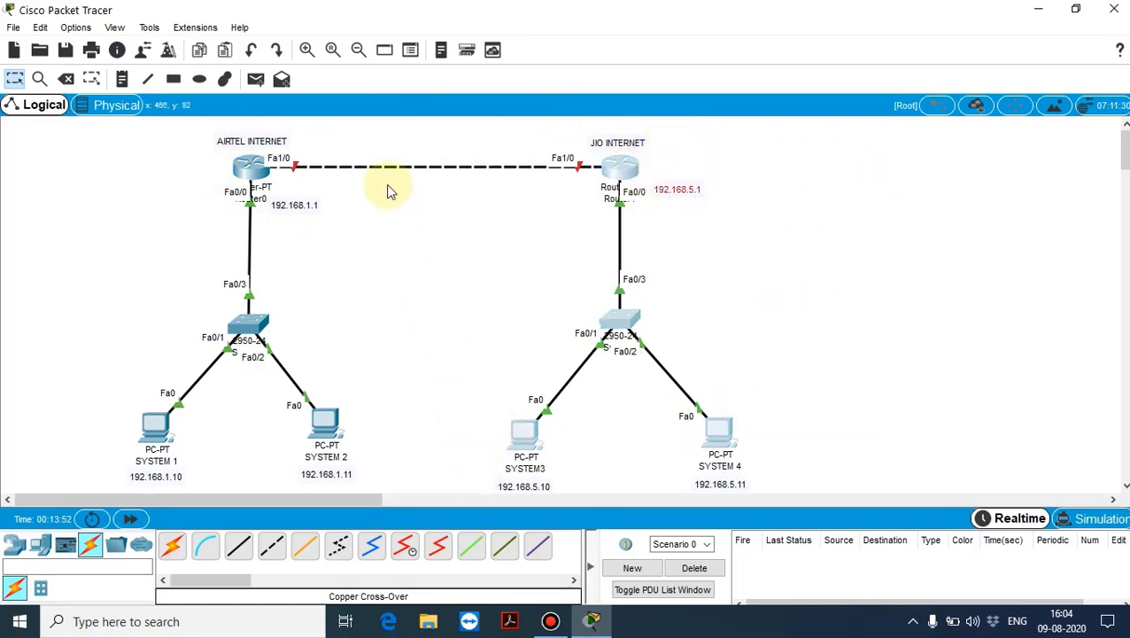
drag(387, 186, 118, 468)
click(1059, 309)
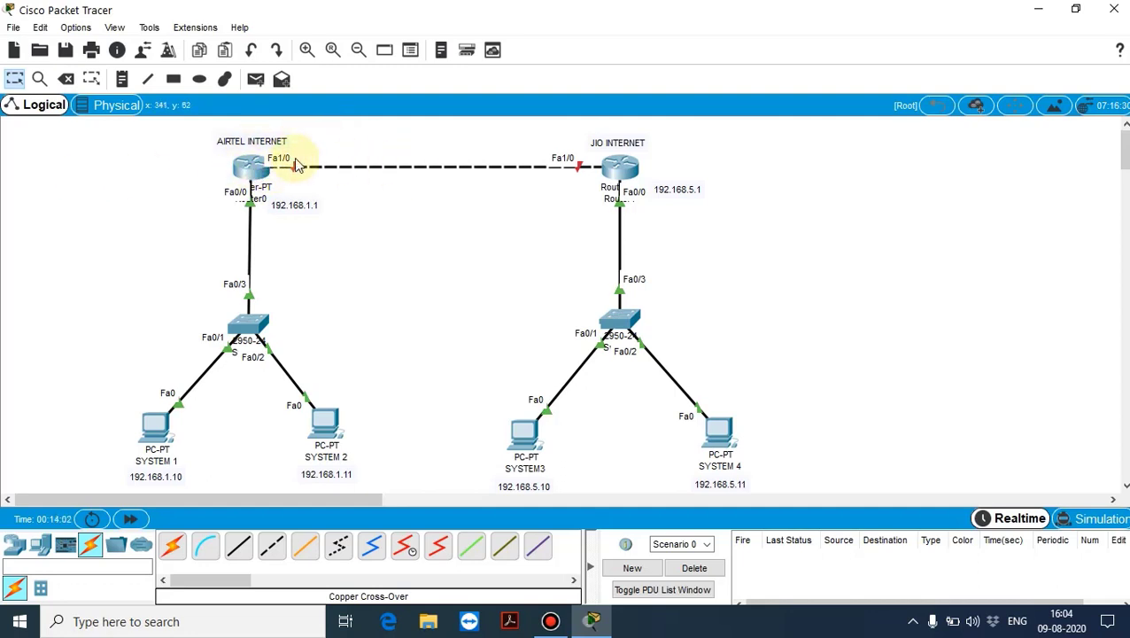
- Add the notes "192.168.10.1" beside Router0's Fa1/0 and "192.168.10.11" beside Router1's Fa1/0 on the inter-router link
click(124, 81)
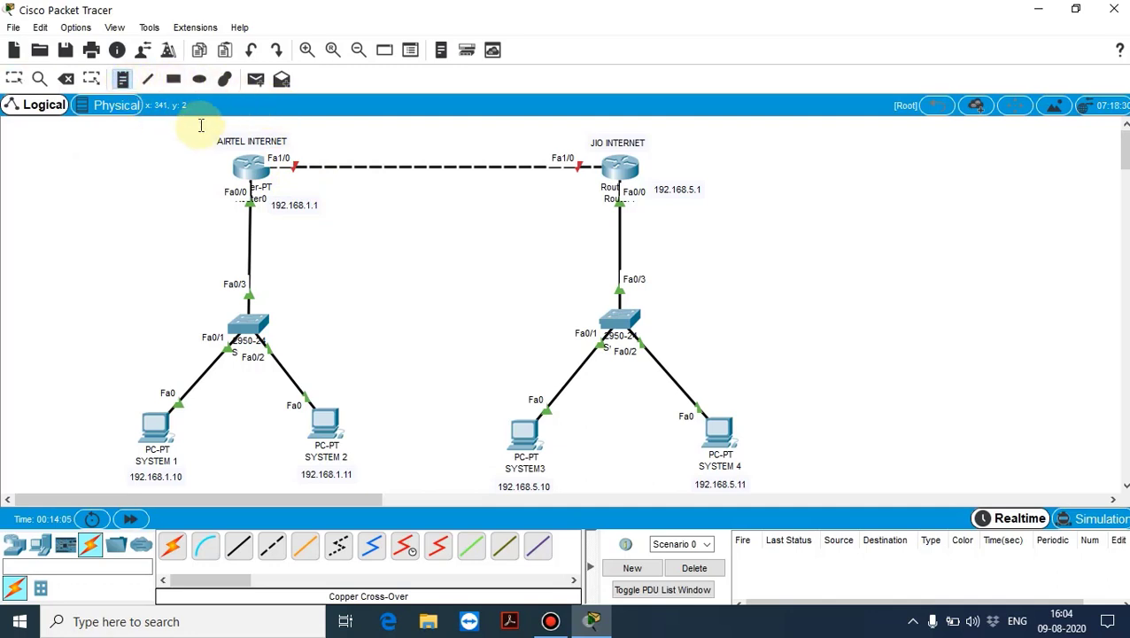
click(301, 145)
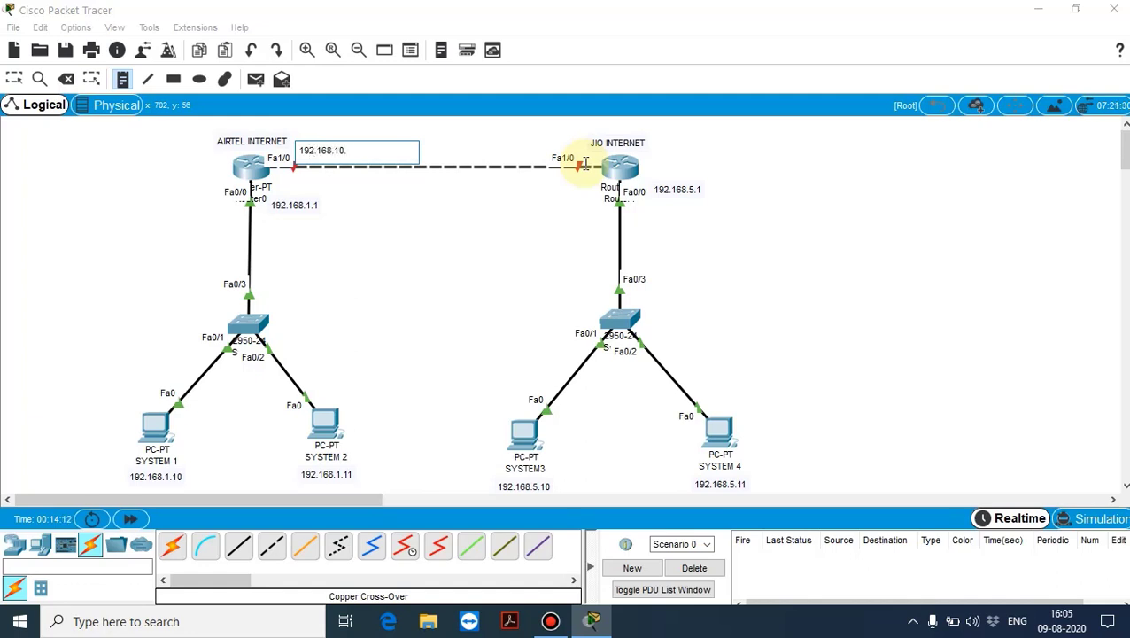
key(Escape)
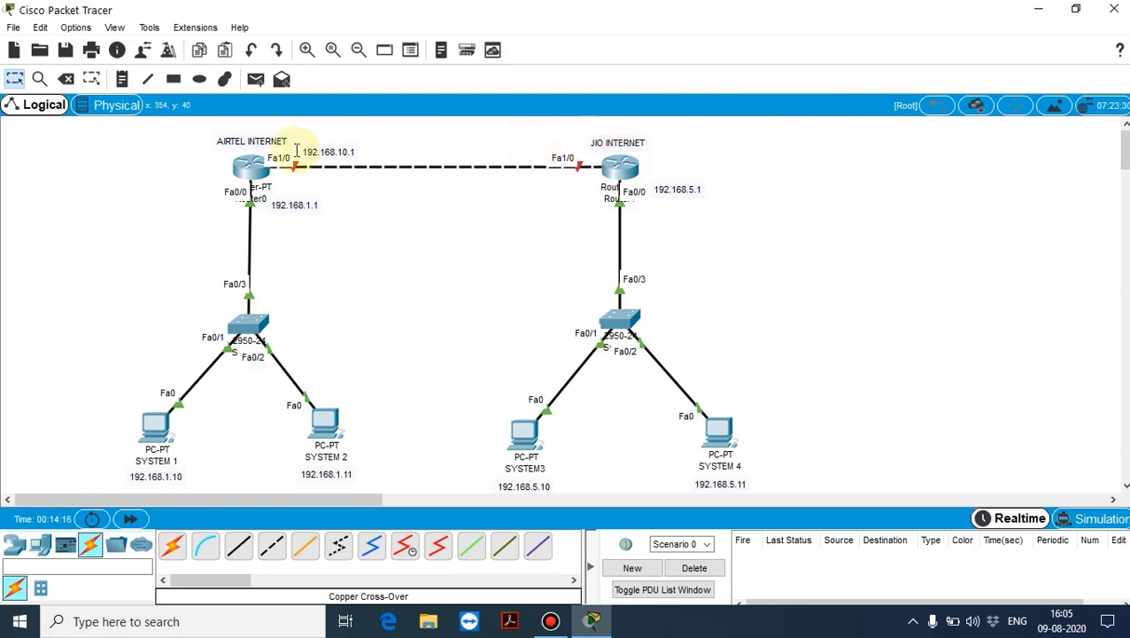
click(125, 80)
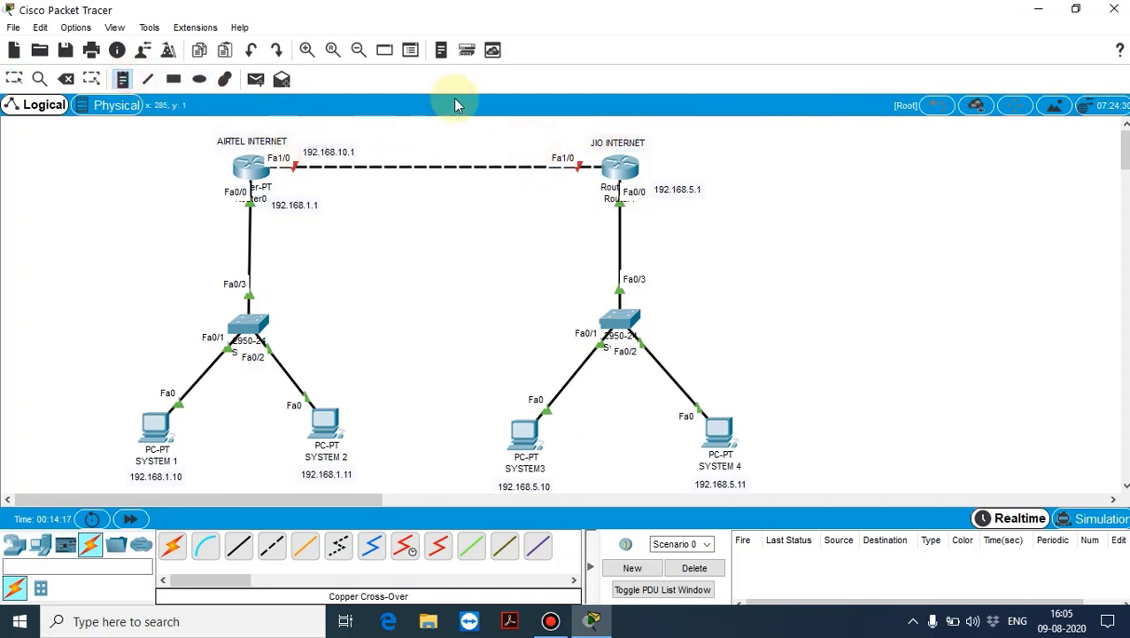
click(532, 142)
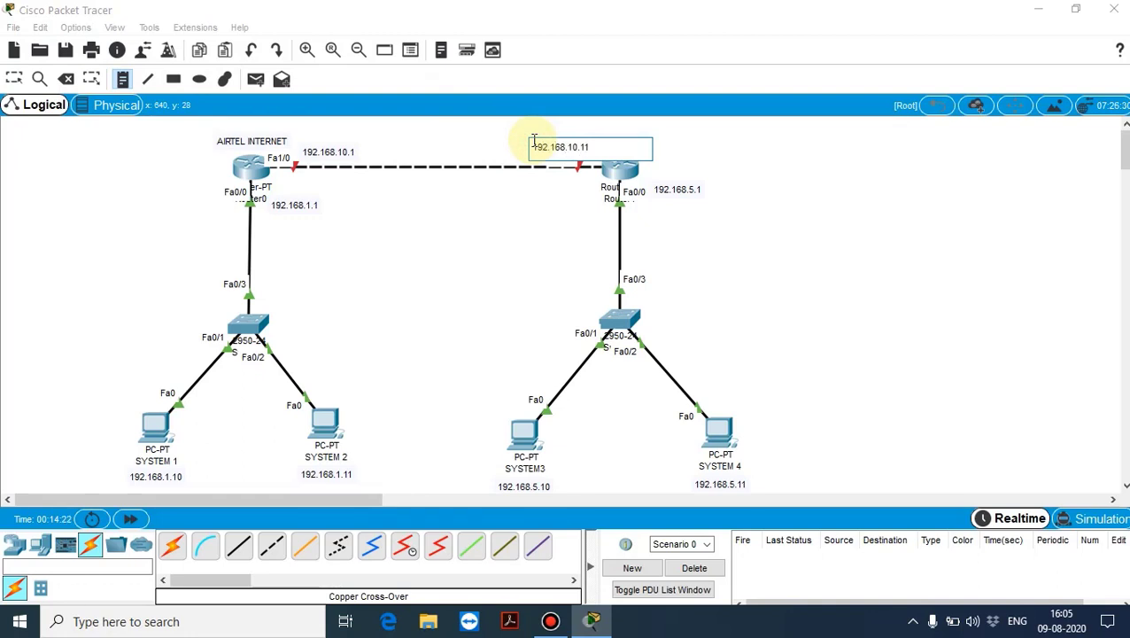
text(192.168.10.11)
key(Escape)
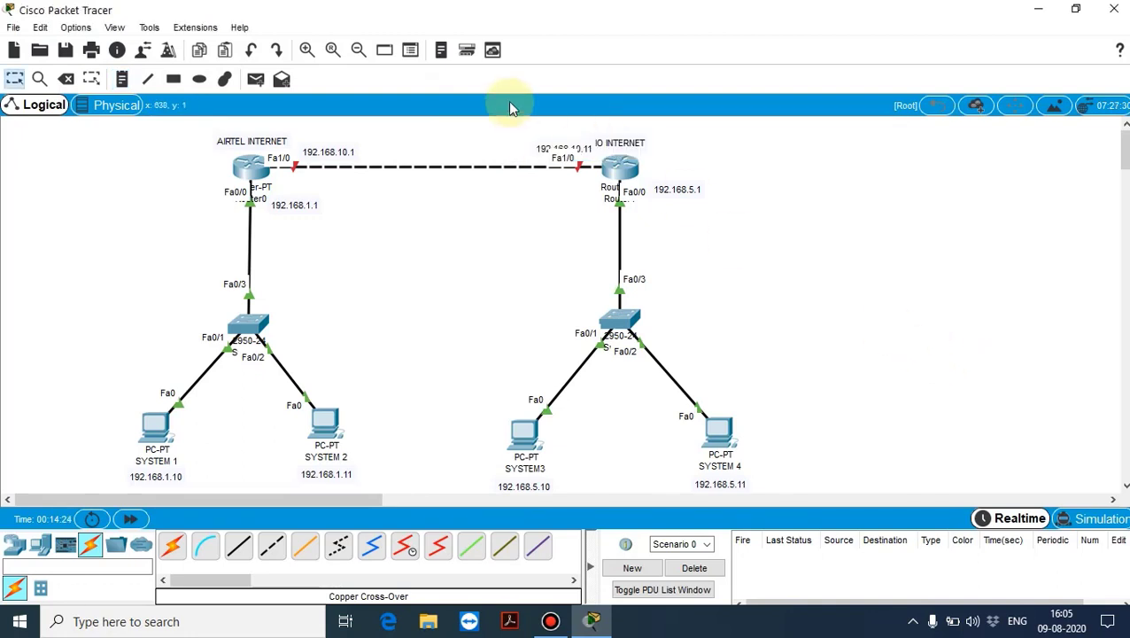
- Move the 192.168.10.11 note clear of the JIO INTERNET label and the Fa1/0 port label
drag(567, 147, 551, 138)
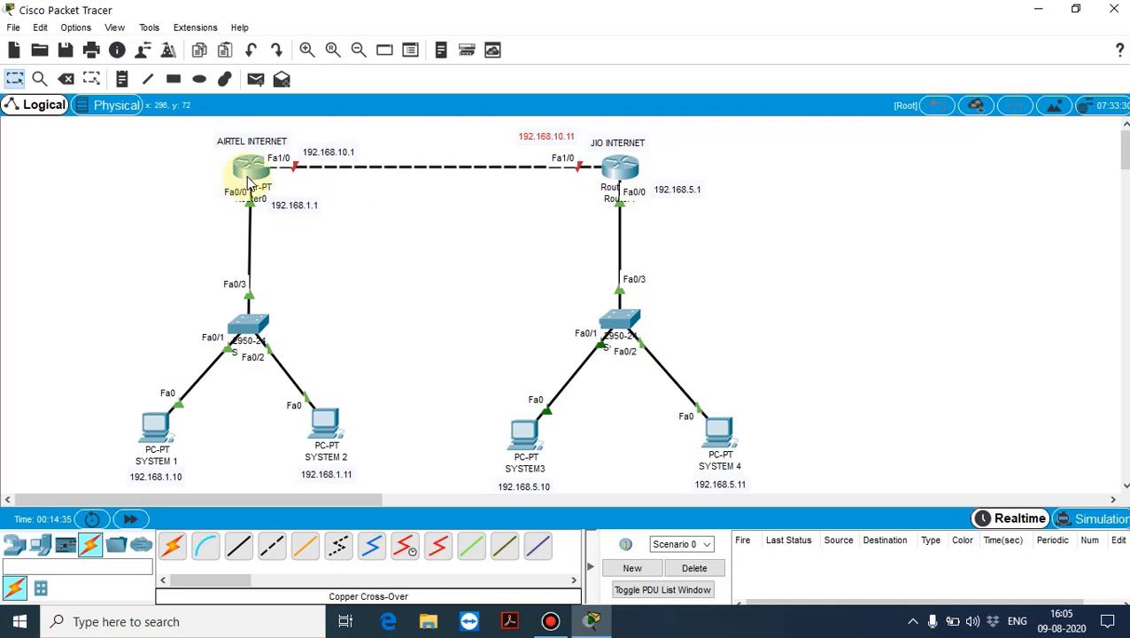
- Turn on Router0's FastEthernet1/0 port and give it IP address 192.168.10.1 with subnet mask 255.255.255.0
mouse_move(253, 175)
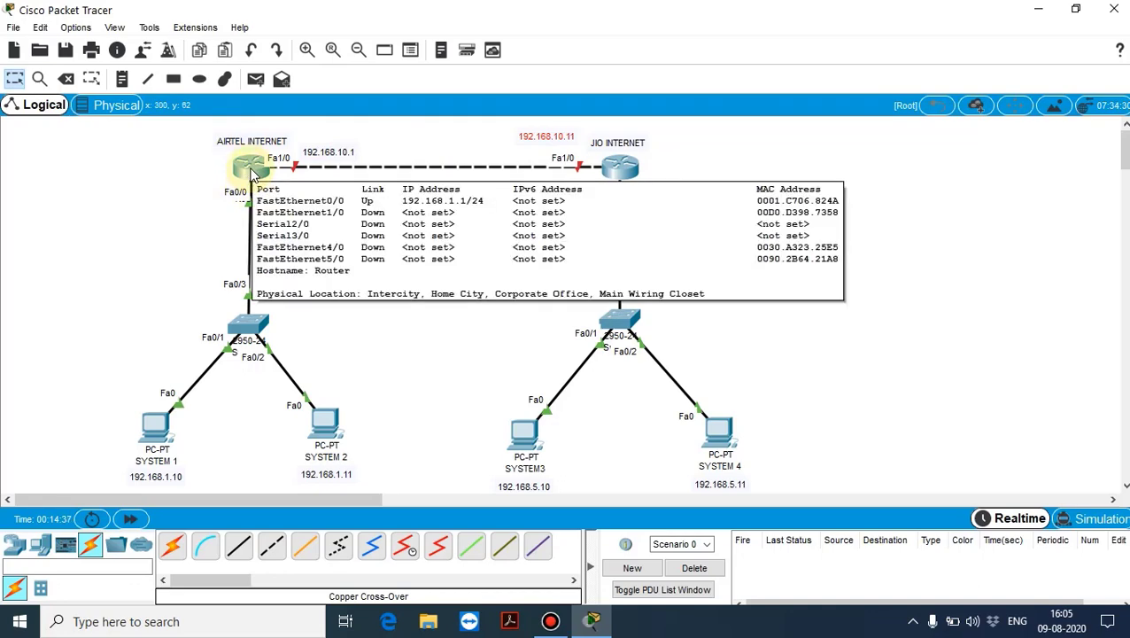
click(251, 171)
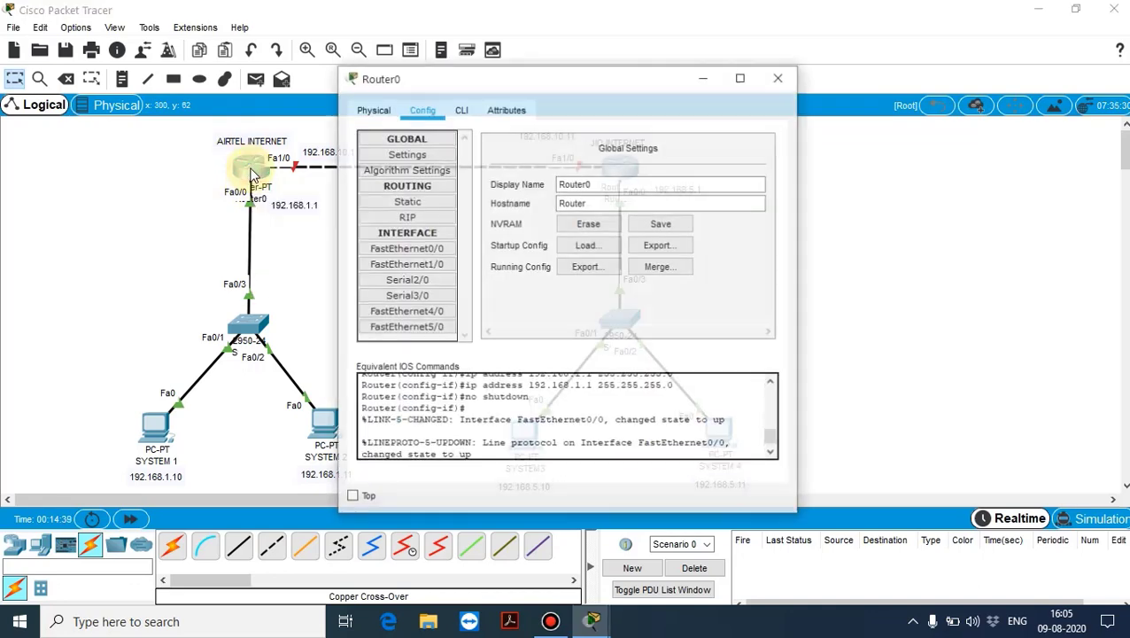
drag(452, 88, 767, 113)
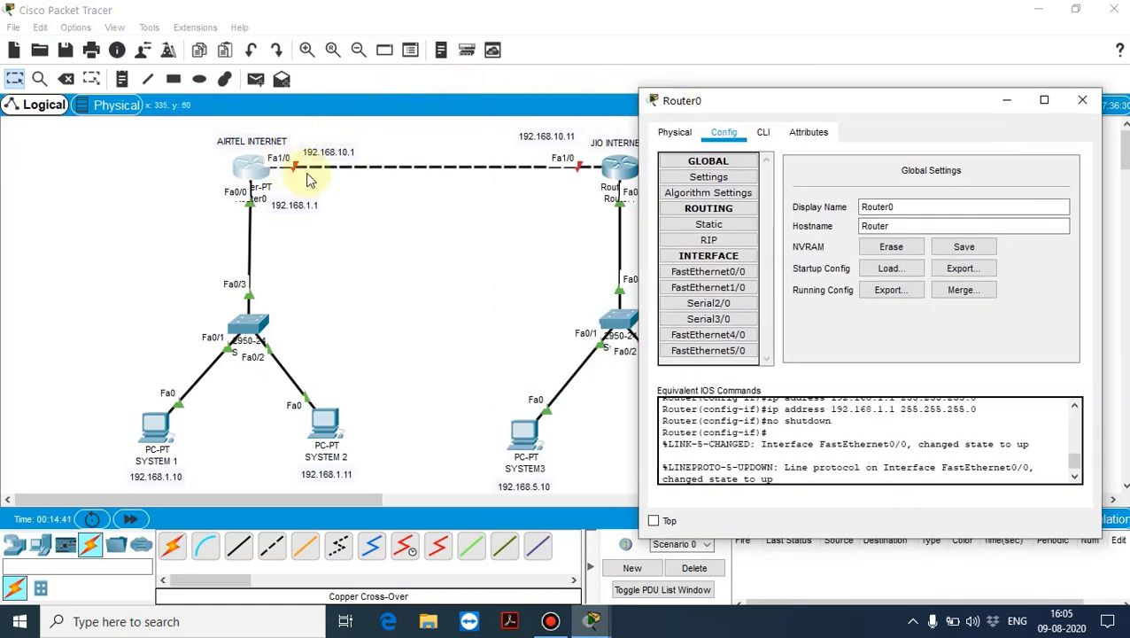
click(737, 297)
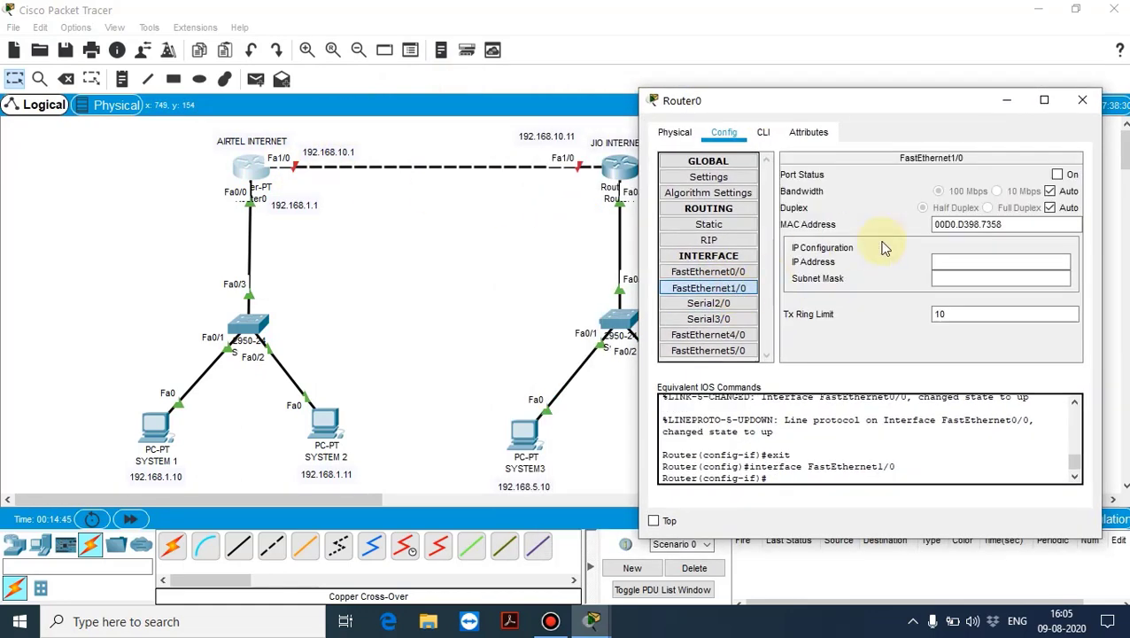
click(1060, 176)
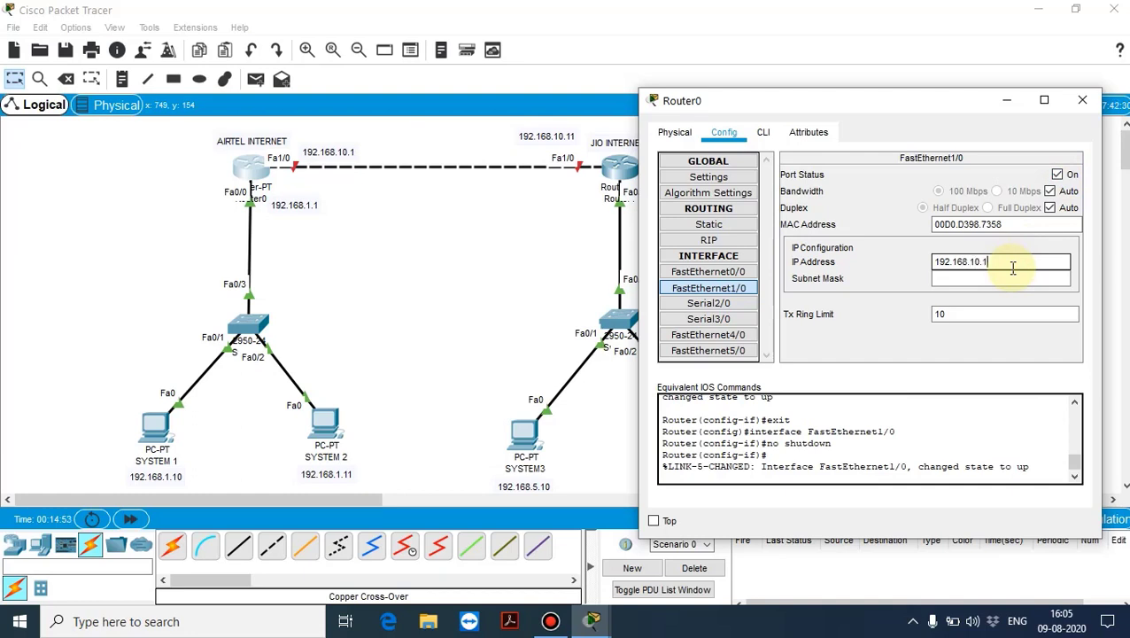
key(Tab)
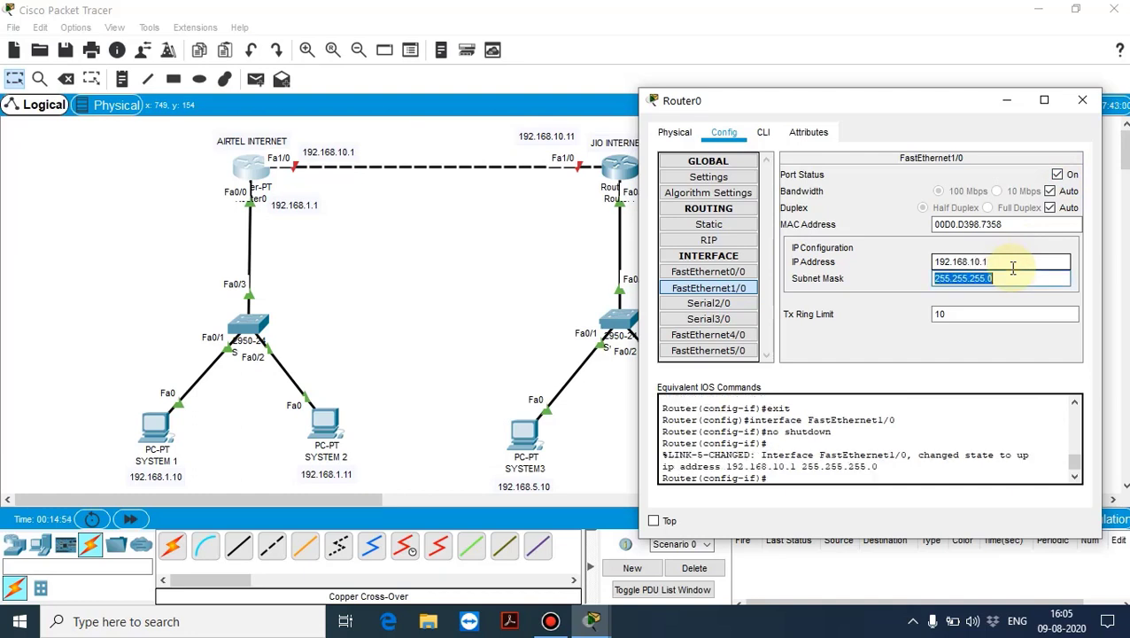
click(1083, 100)
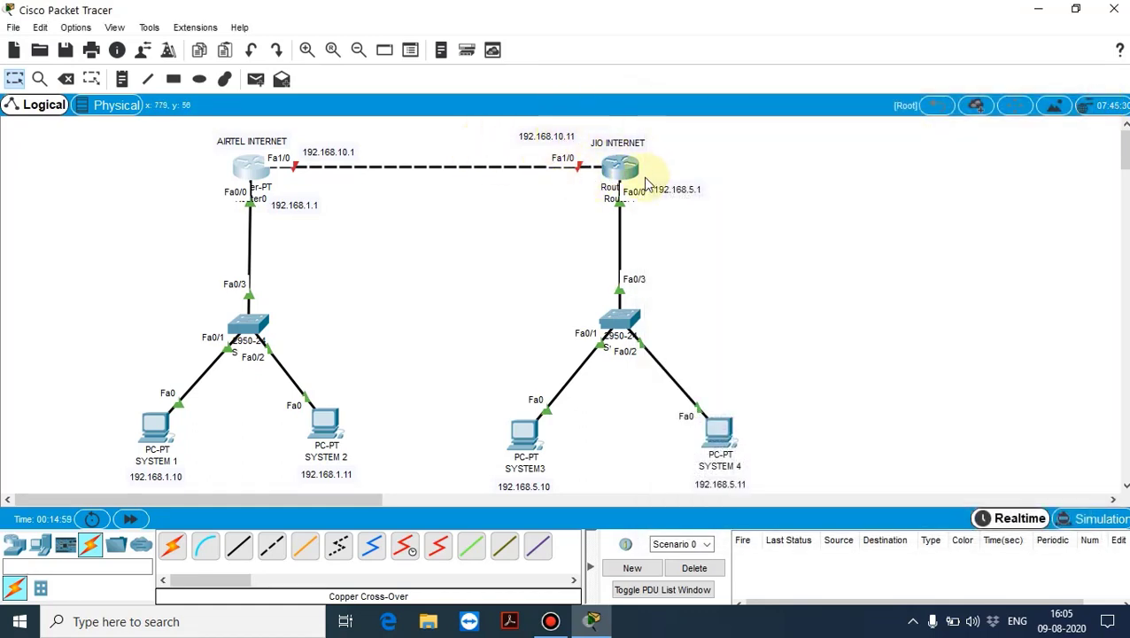
- Turn on Router1's FastEthernet1/0 port and give it IP address 192.168.10.11 with the default subnet mask
click(619, 170)
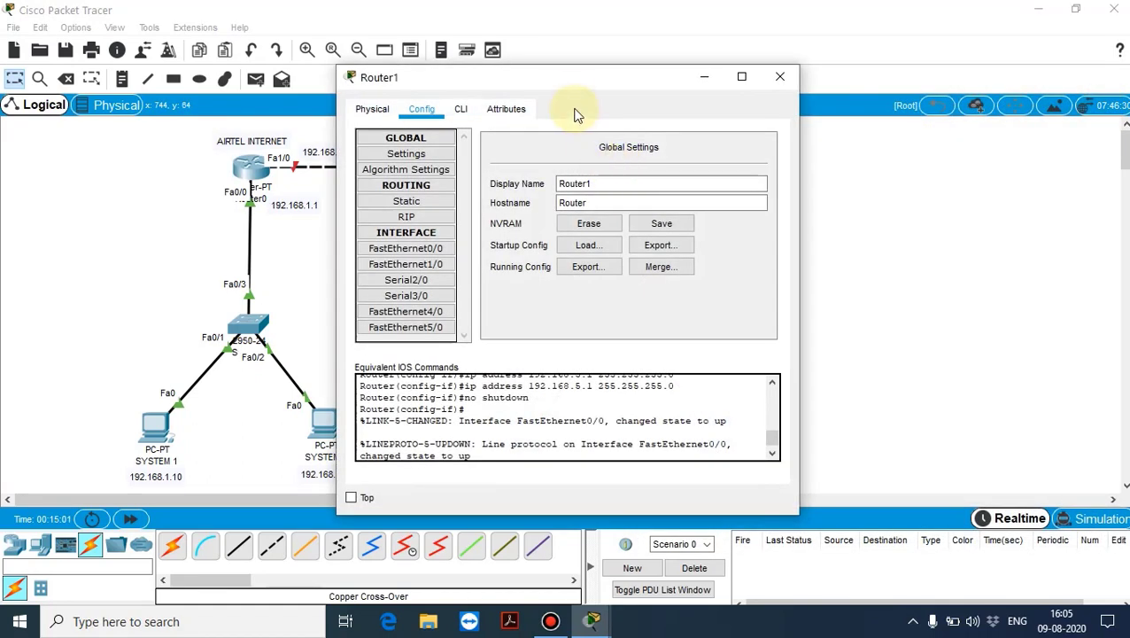
drag(571, 78, 943, 80)
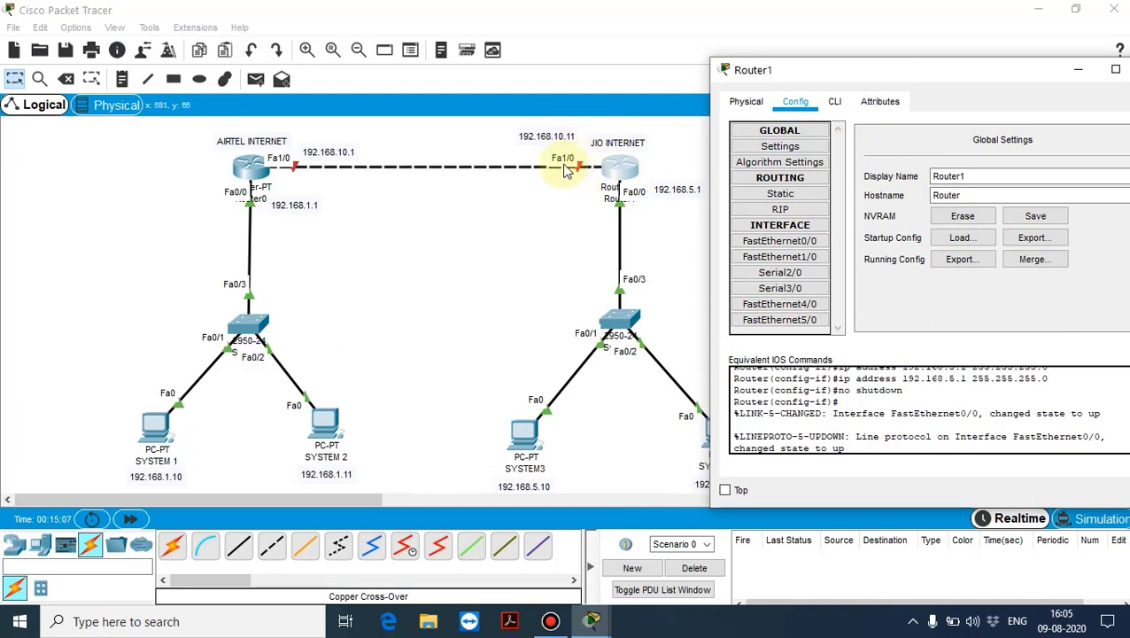
click(778, 257)
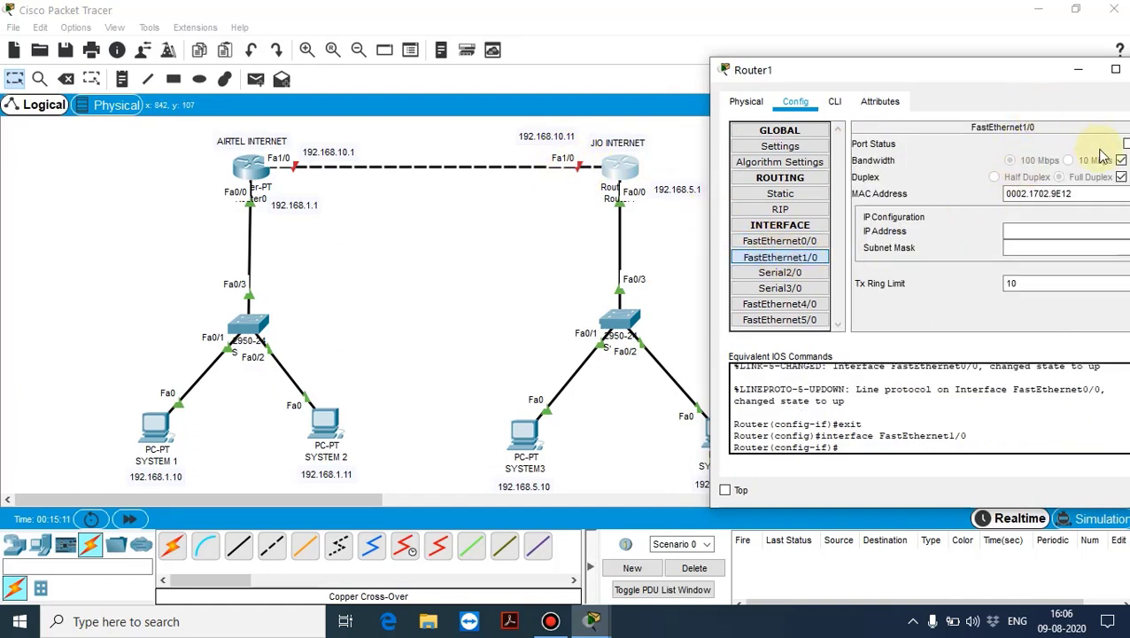
click(1125, 144)
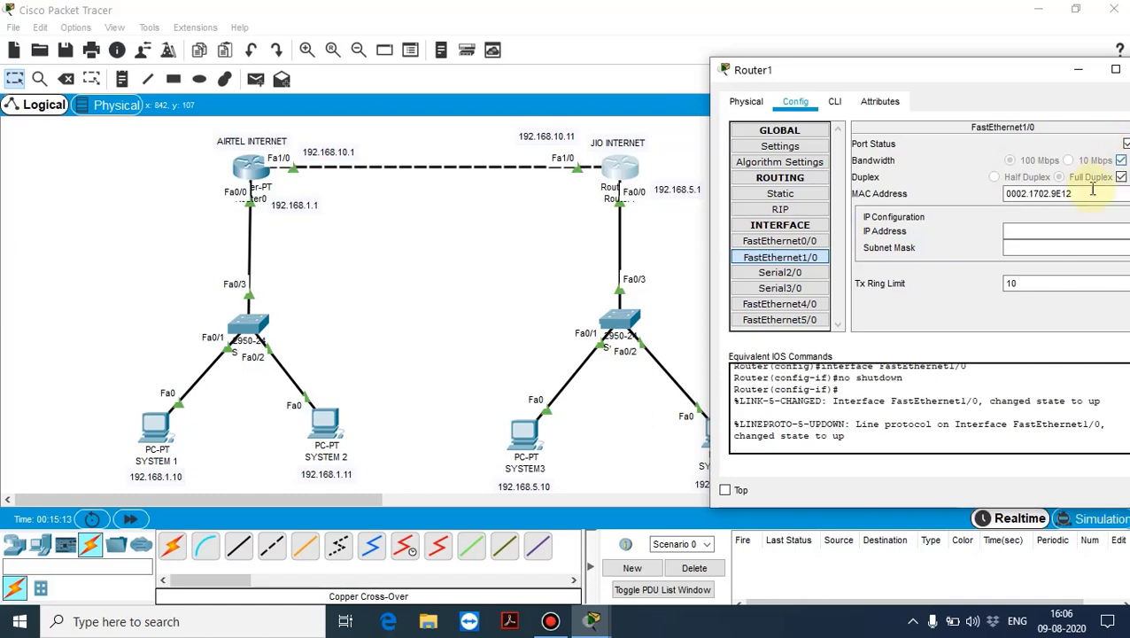
click(1063, 231)
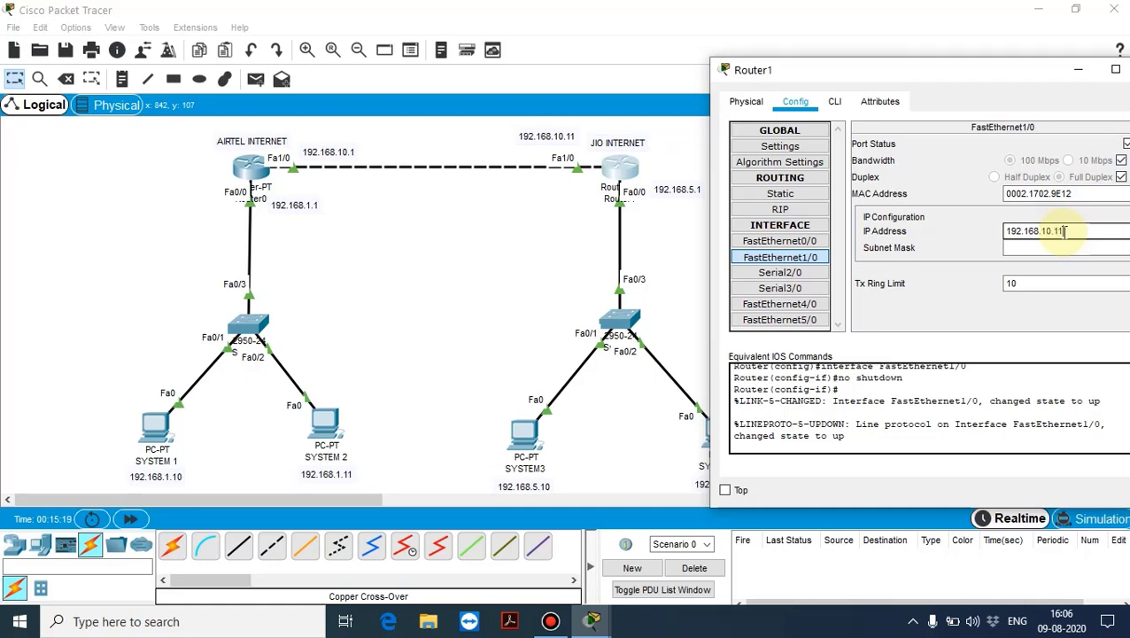
key(Tab)
drag(1034, 80, 753, 70)
click(872, 59)
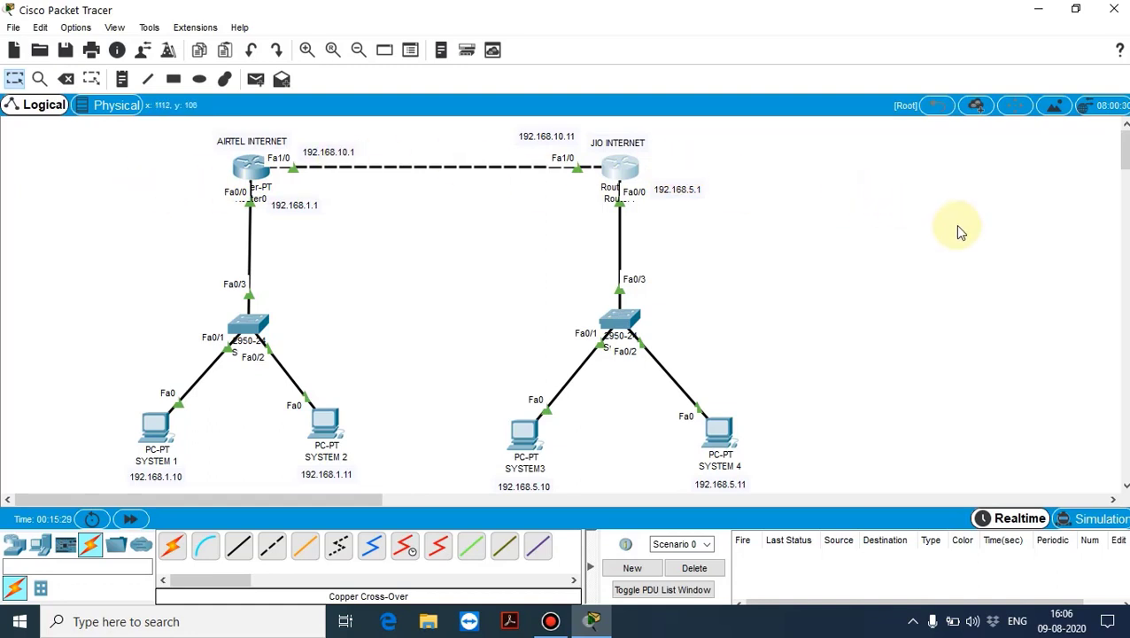
- Test both gateways with simple PDUs from SYSTEM 4 to Router1 and from SYSTEM 1 to Router0
click(255, 79)
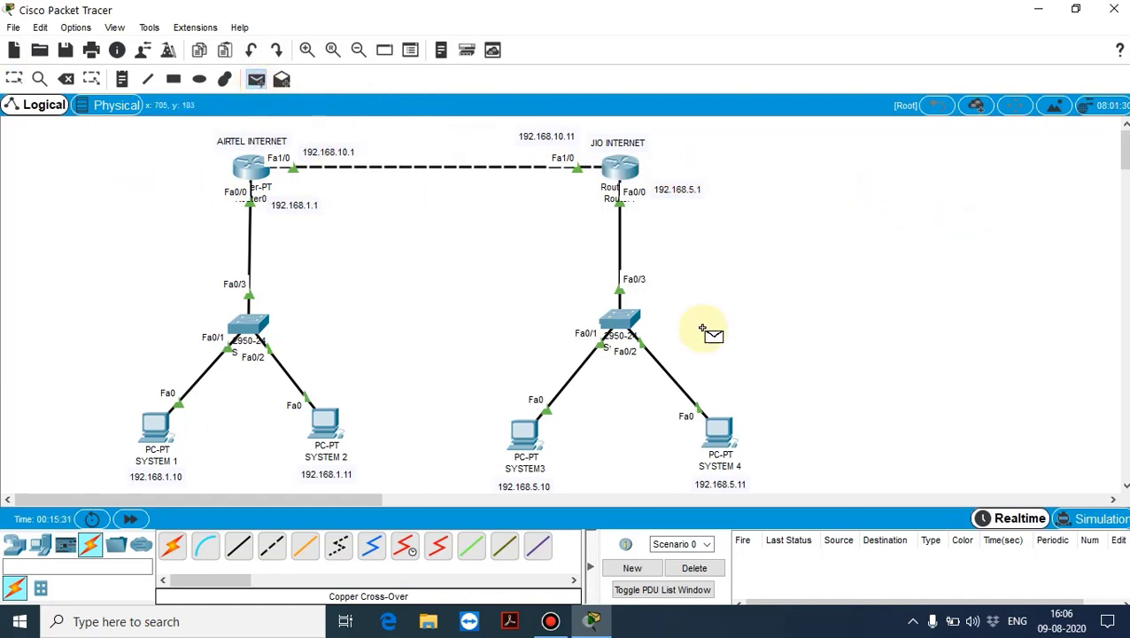
click(723, 441)
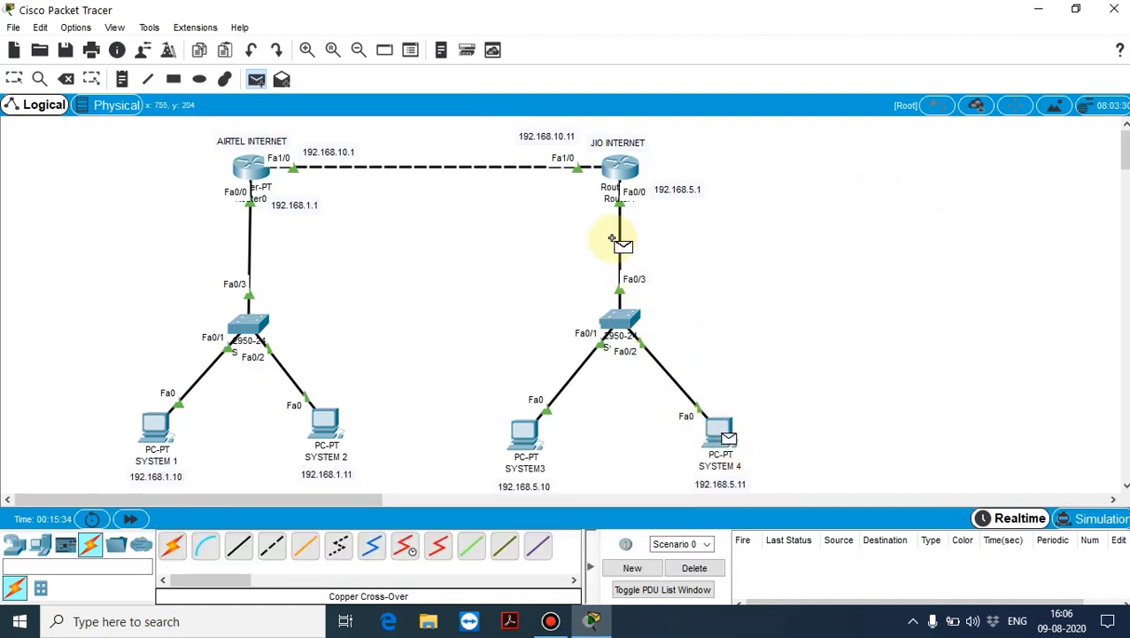
click(620, 170)
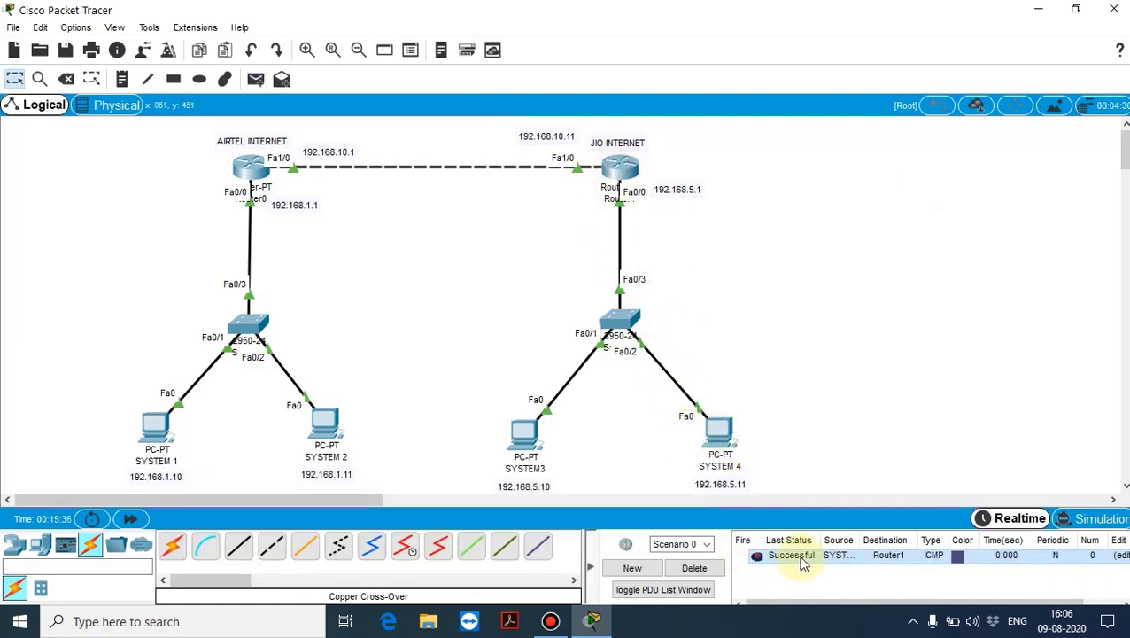
click(258, 80)
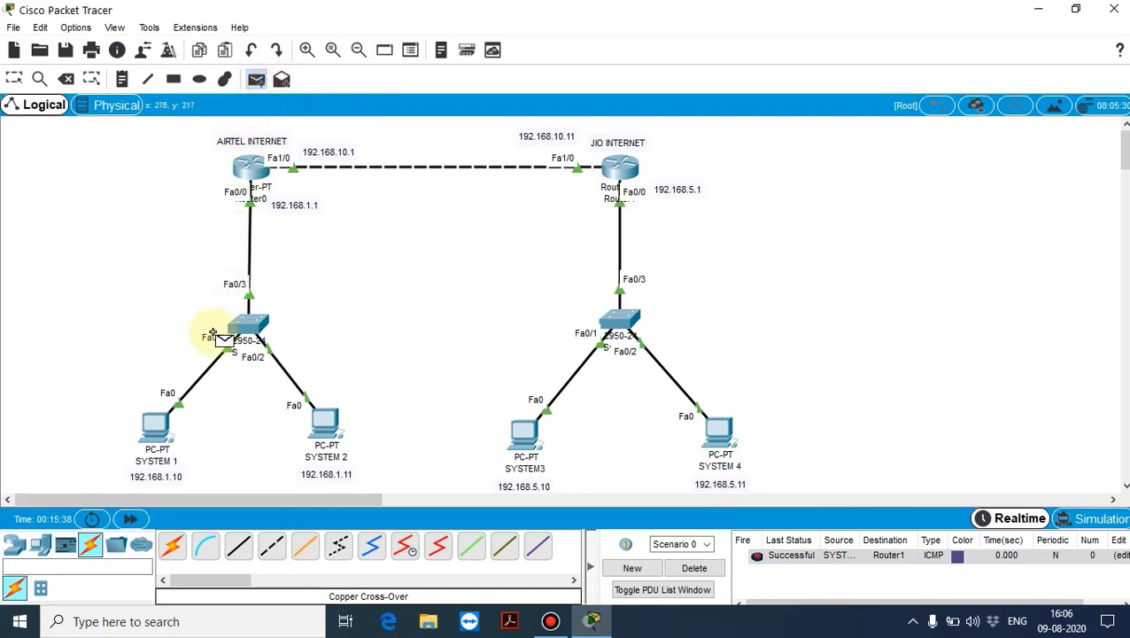
click(165, 425)
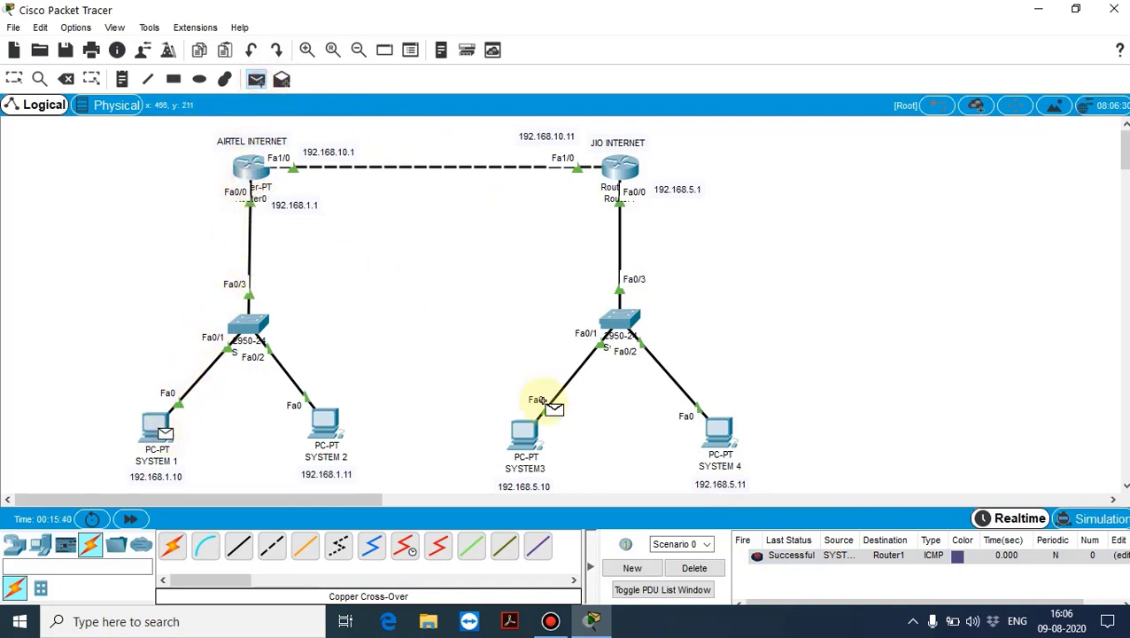
click(262, 181)
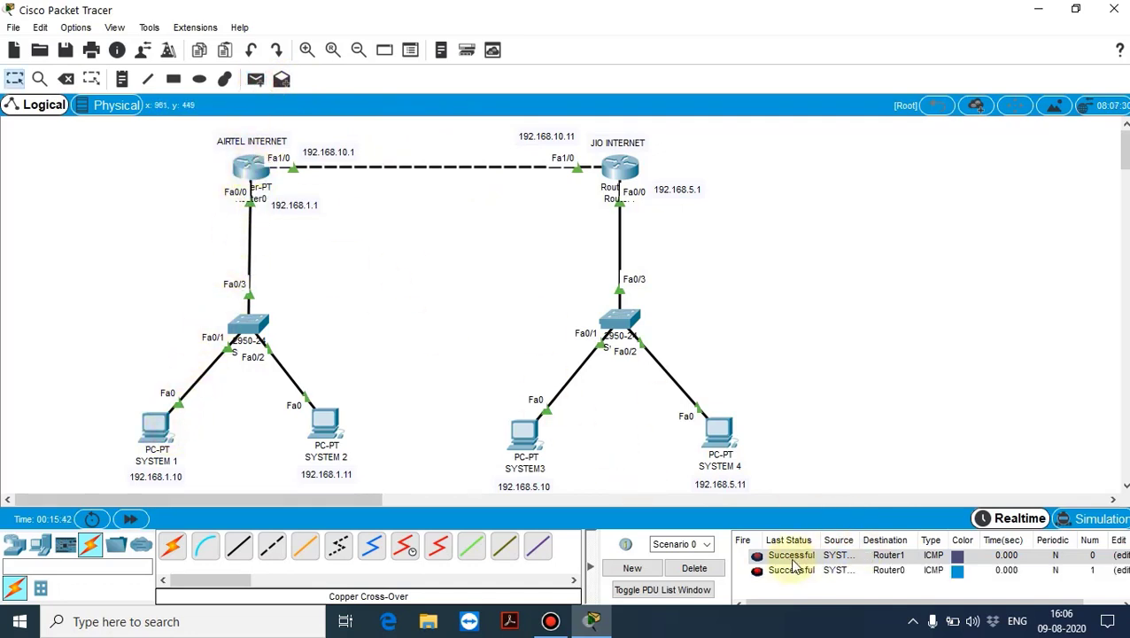
- Test the inter-router link with a simple PDU from Router0 to Router1, and delete the scenario's PDUs
click(255, 80)
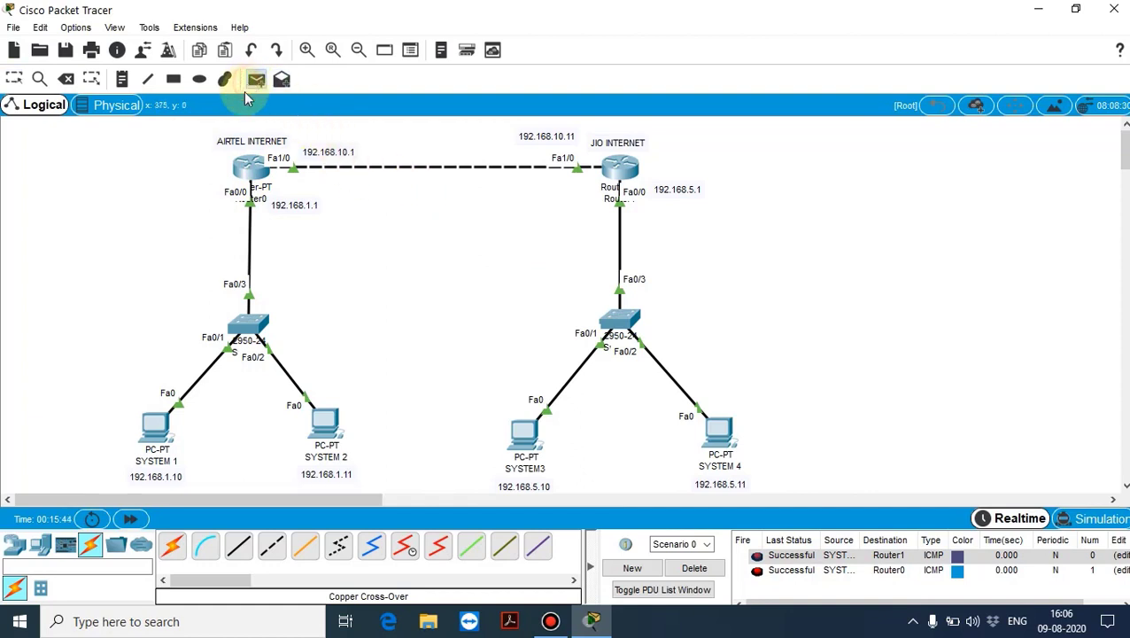
click(248, 173)
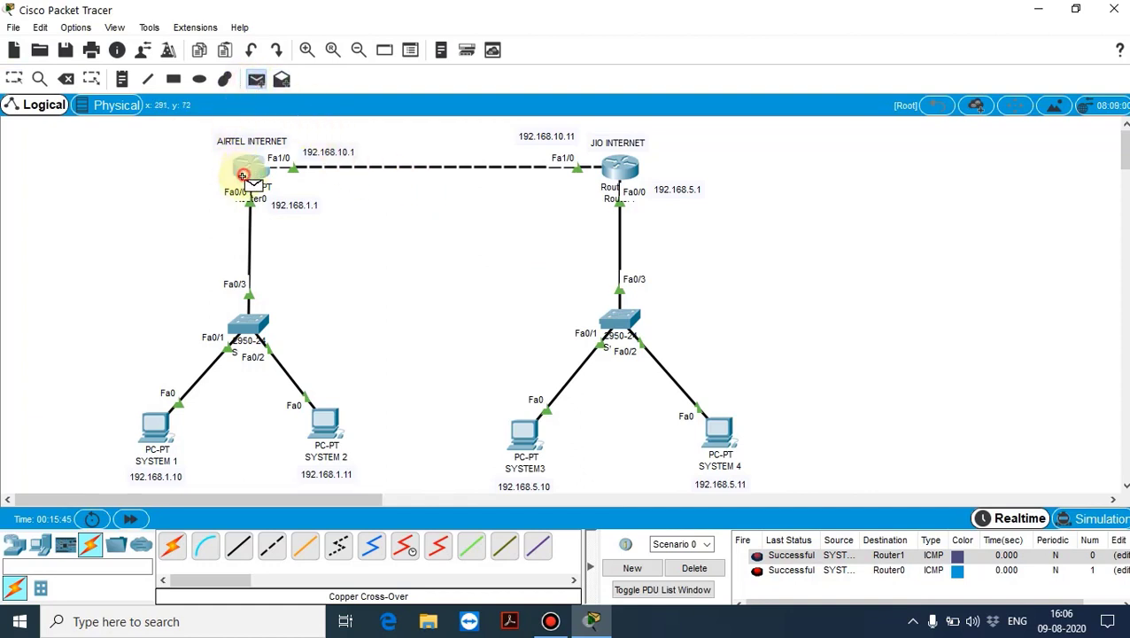
click(623, 172)
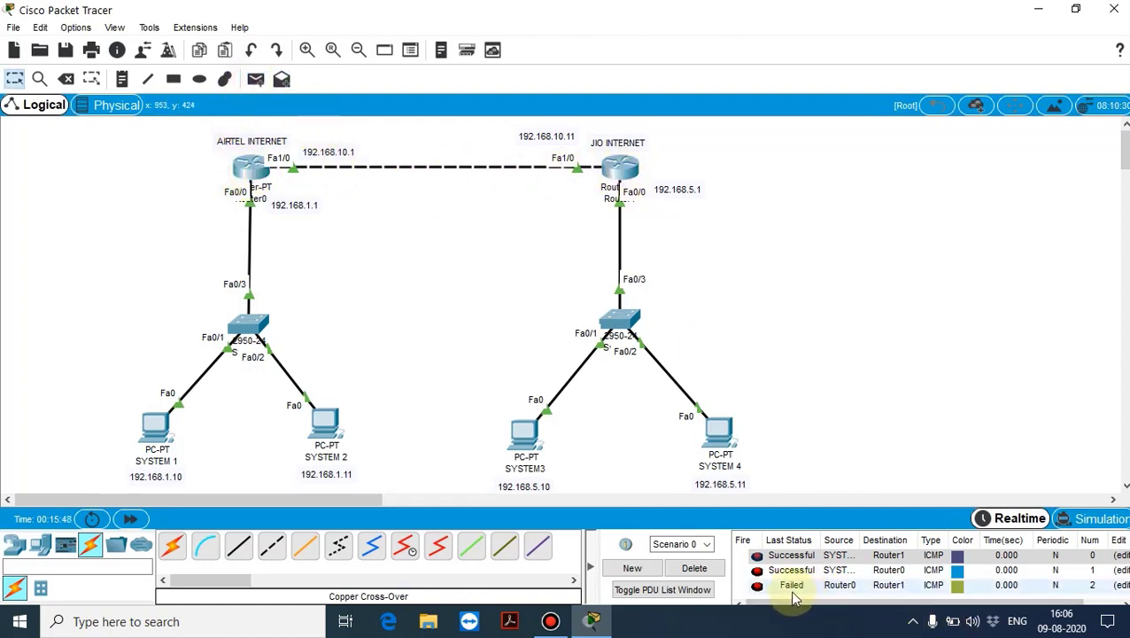
click(695, 569)
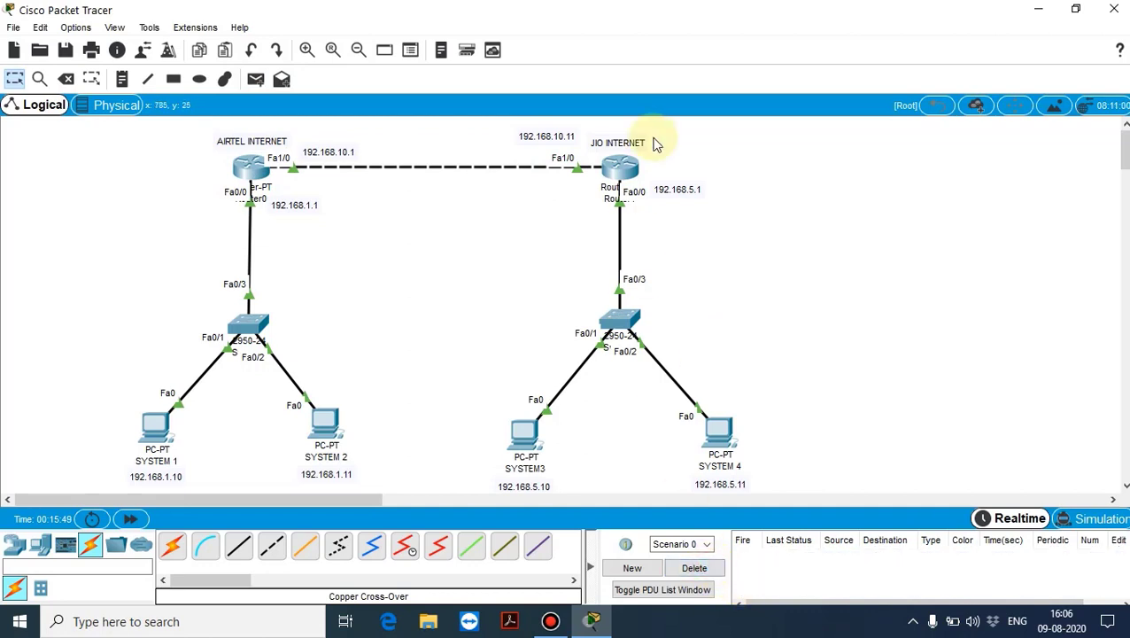
- Repeat the inter-router test with a new simple PDU from Router0 to Router1
click(255, 80)
click(249, 169)
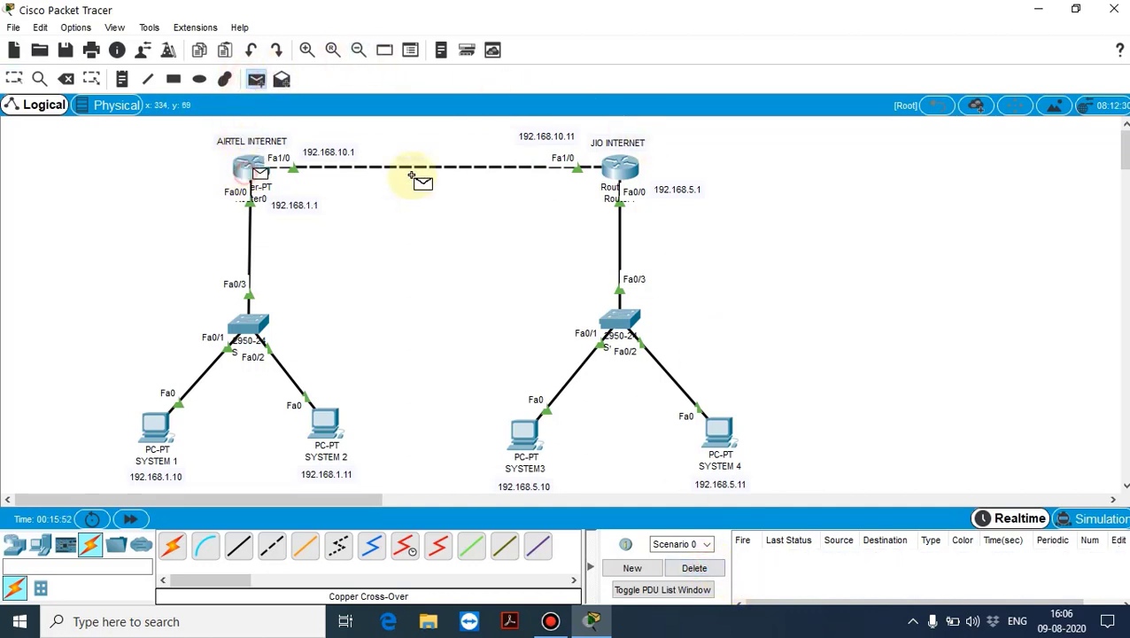
click(619, 169)
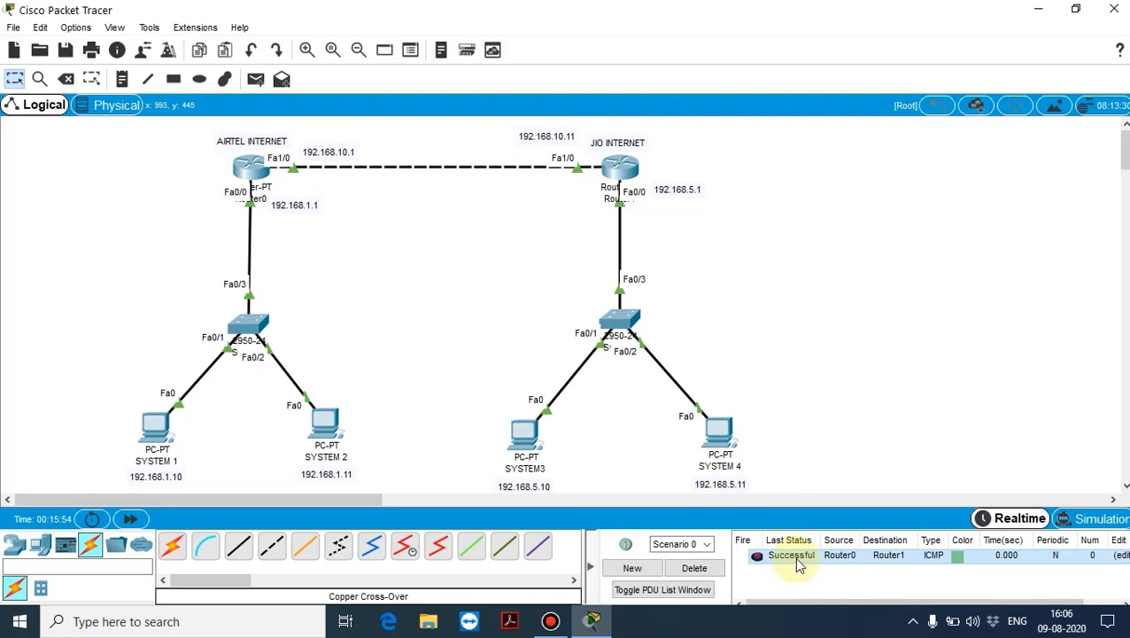
- Send two simple PDUs in succession from SYSTEM 2 to SYSTEM3, and clear the scenario's PDU list
click(255, 80)
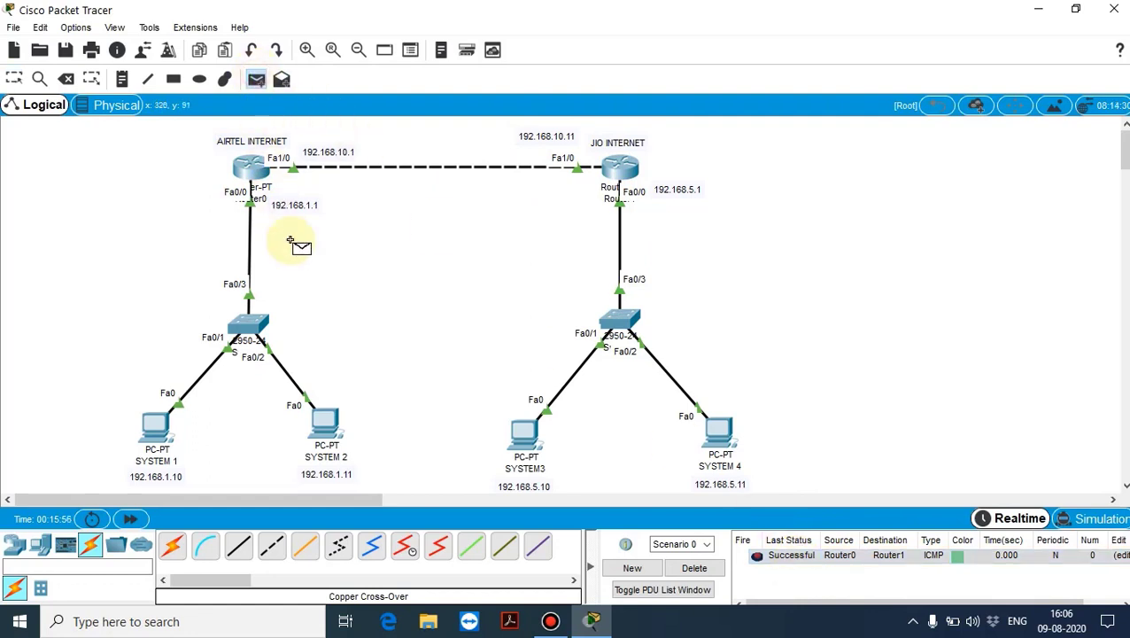
click(329, 431)
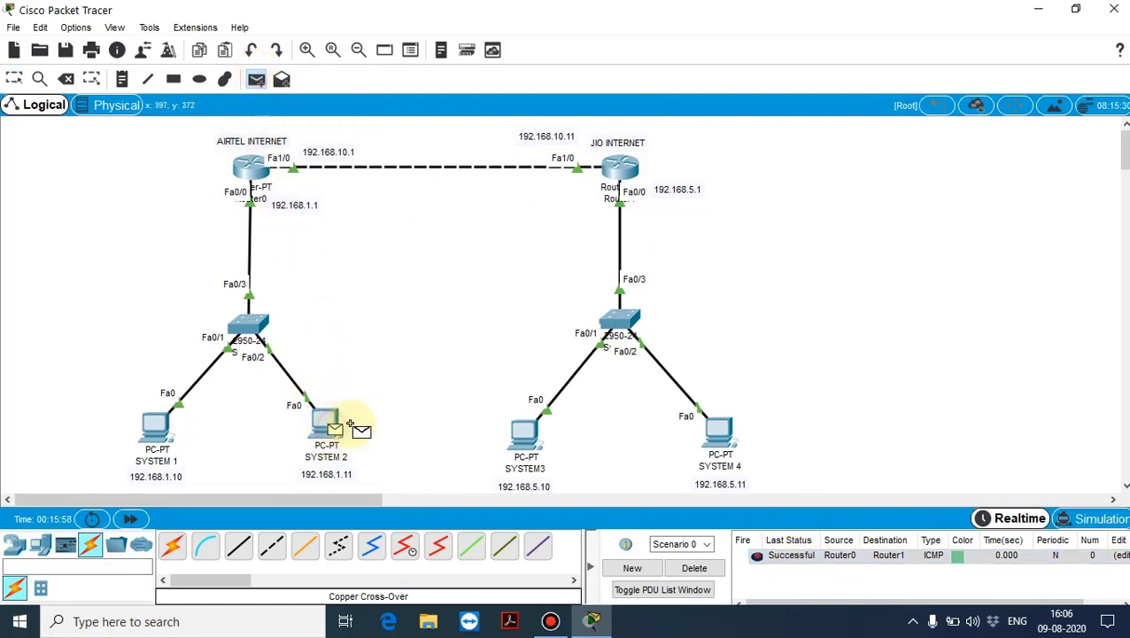
click(529, 437)
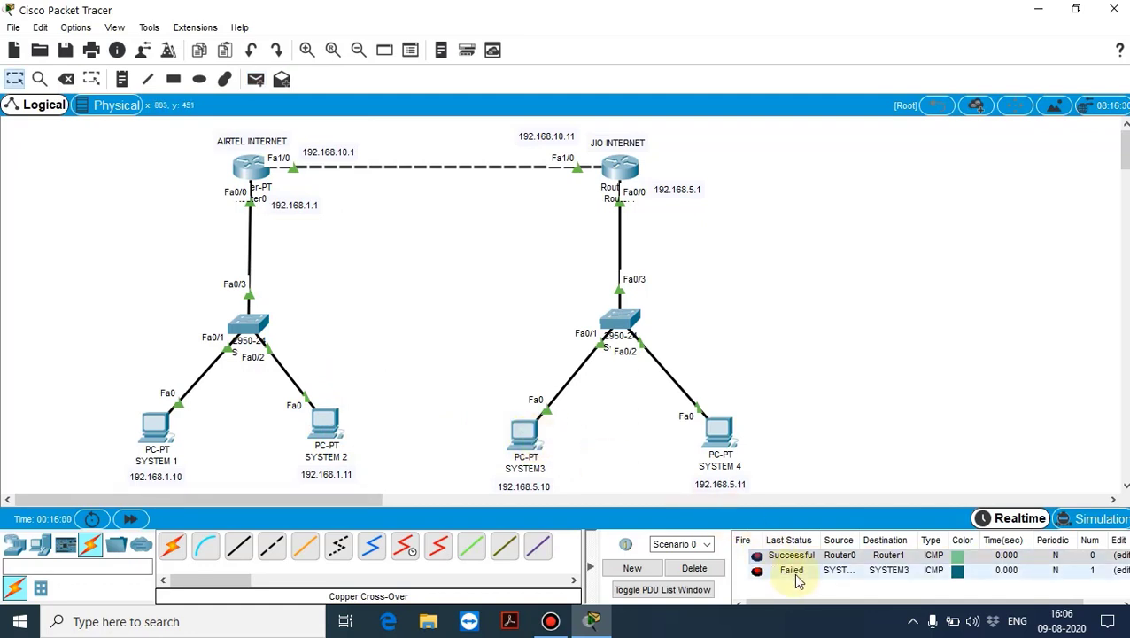
click(254, 80)
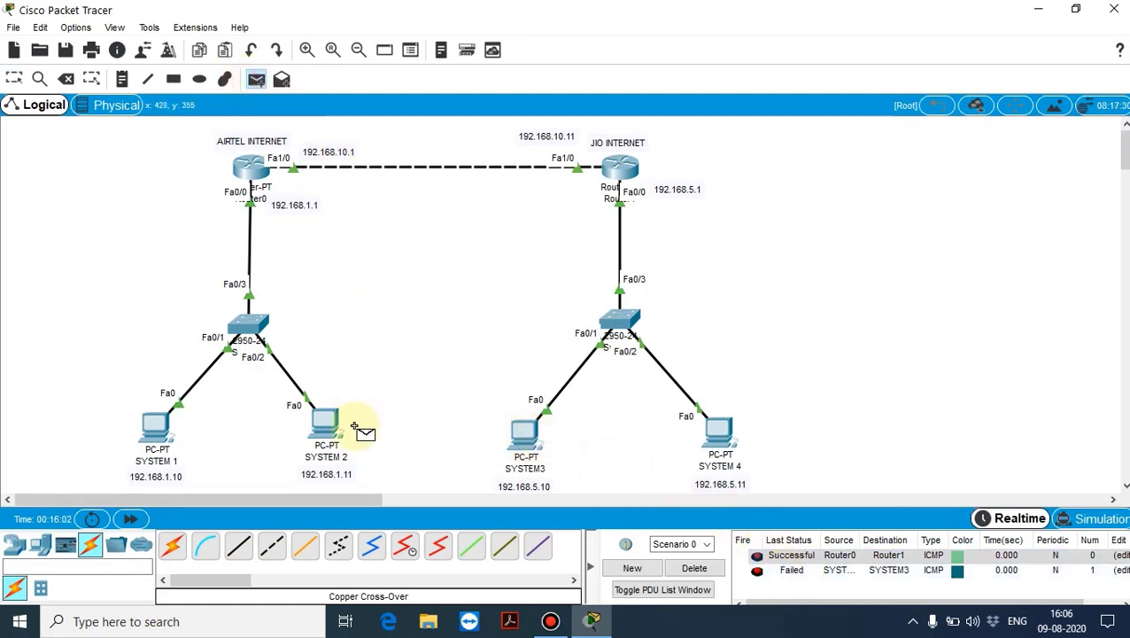
click(327, 418)
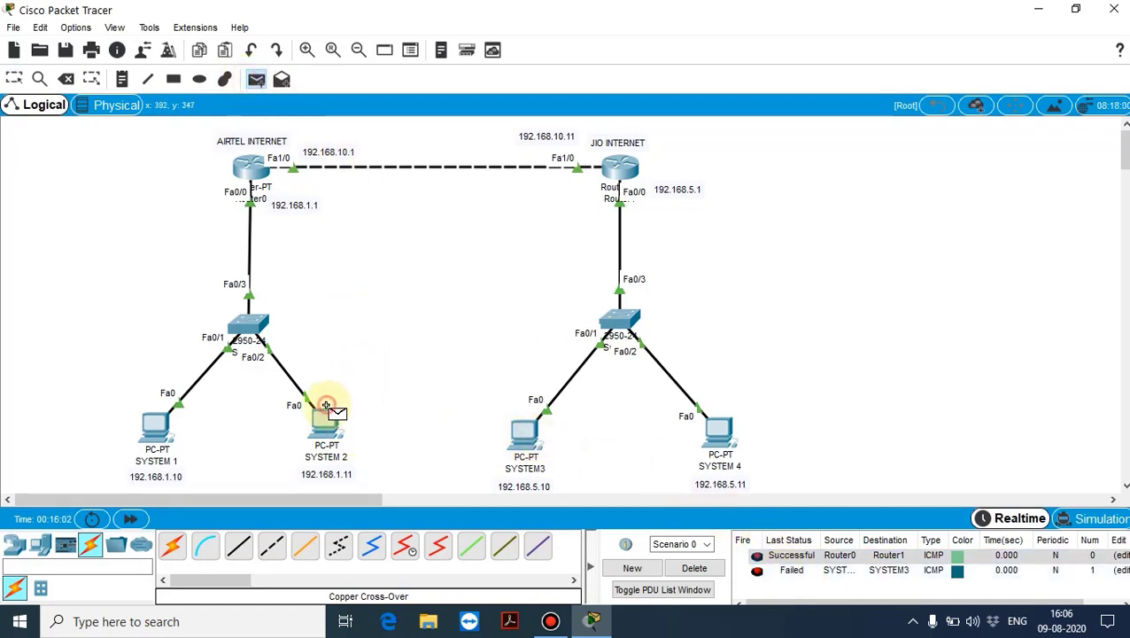
click(518, 438)
click(696, 569)
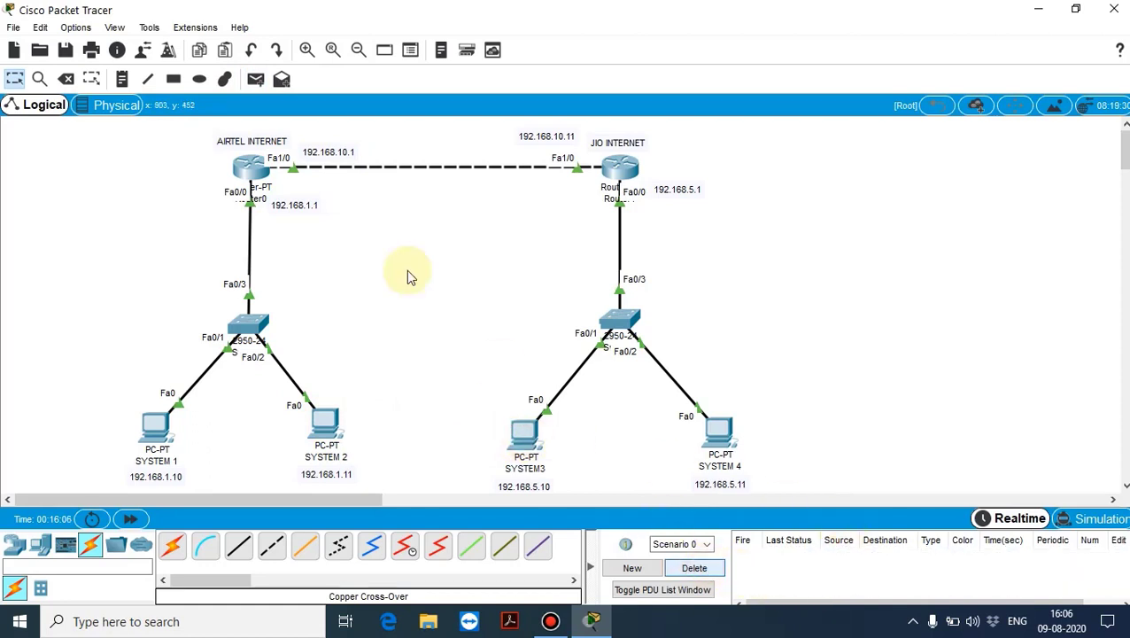
- Test traffic between the two networks with simple PDUs from SYSTEM 2 to SYSTEM3 and from SYSTEM 1 to SYSTEM 4
click(255, 79)
click(312, 434)
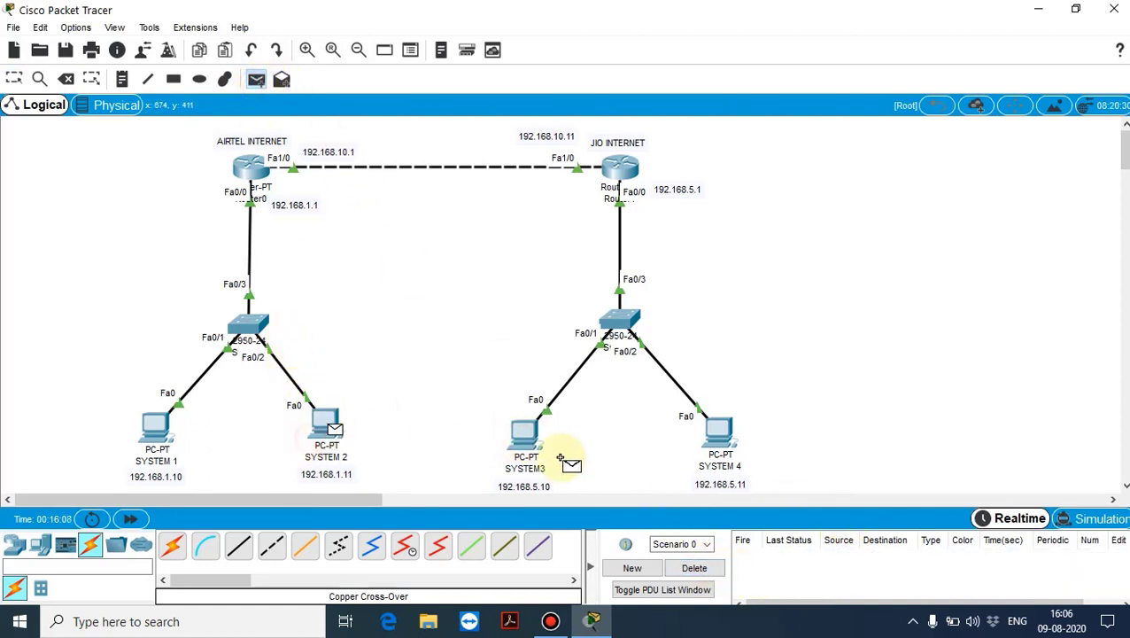
click(547, 439)
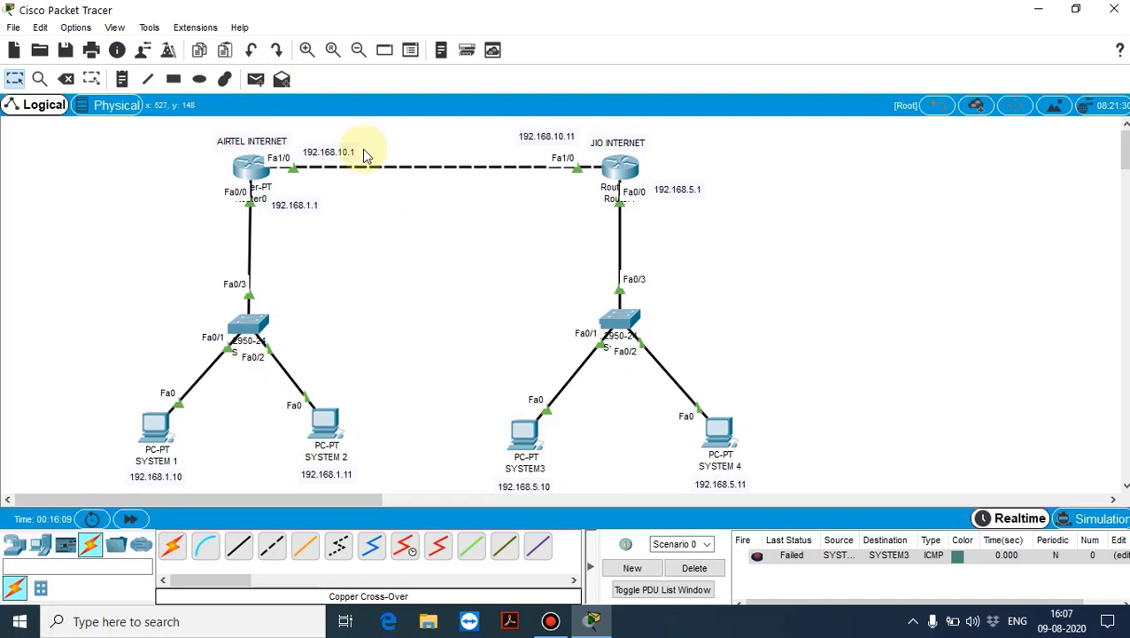
click(255, 79)
click(152, 434)
click(719, 435)
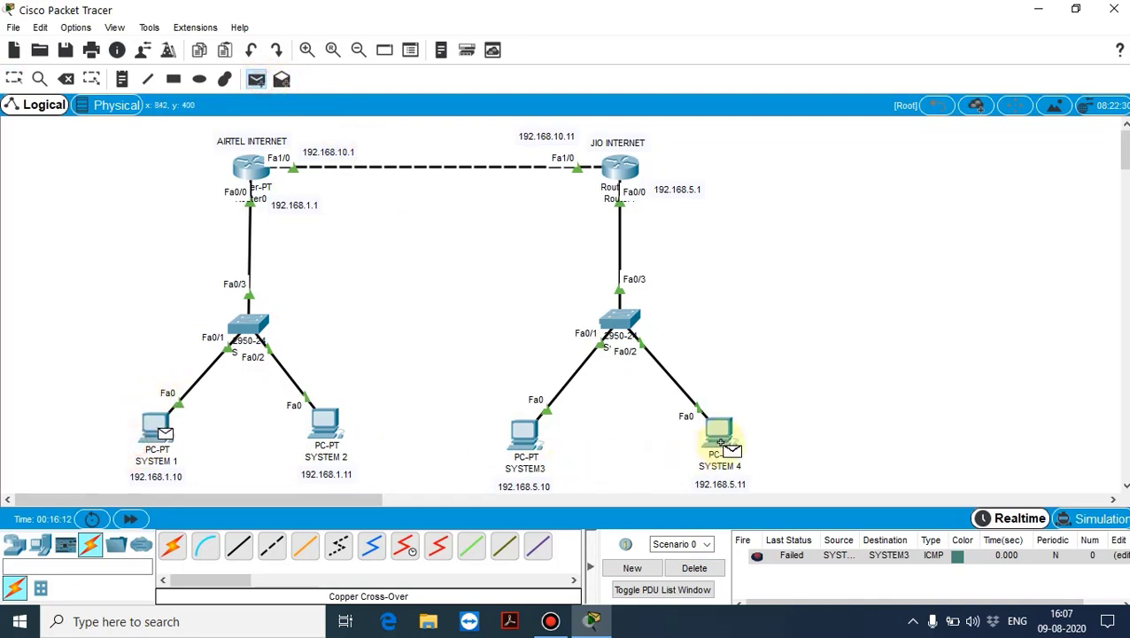
- Delete the current scenario's PDUs
click(694, 568)
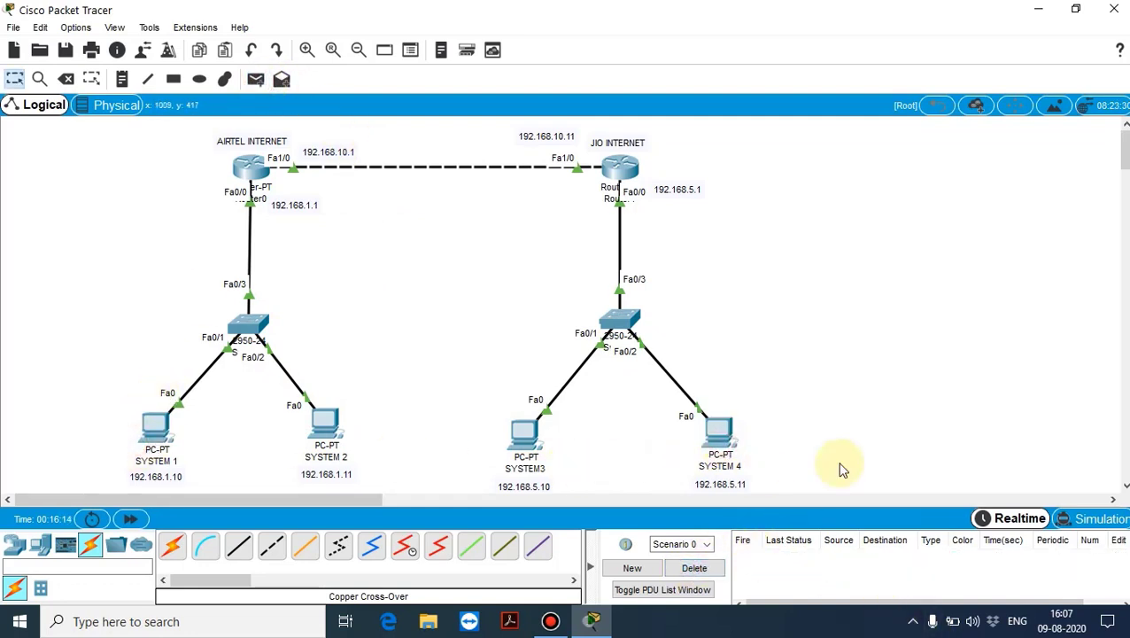
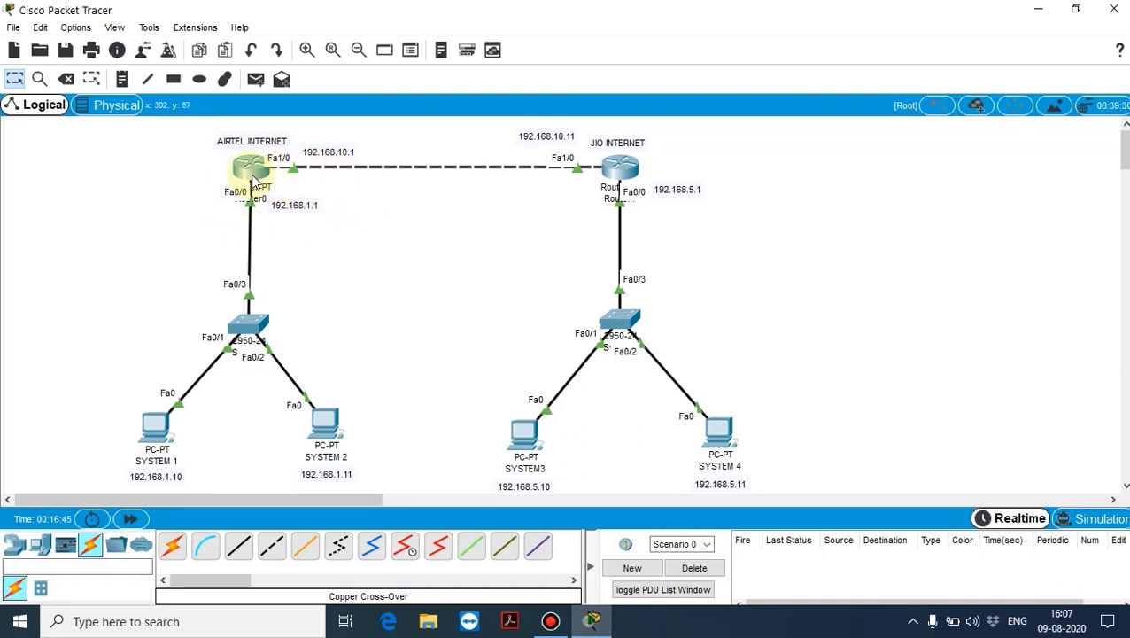
- Examine the static route settings of Router0, and close its configuration window
click(251, 177)
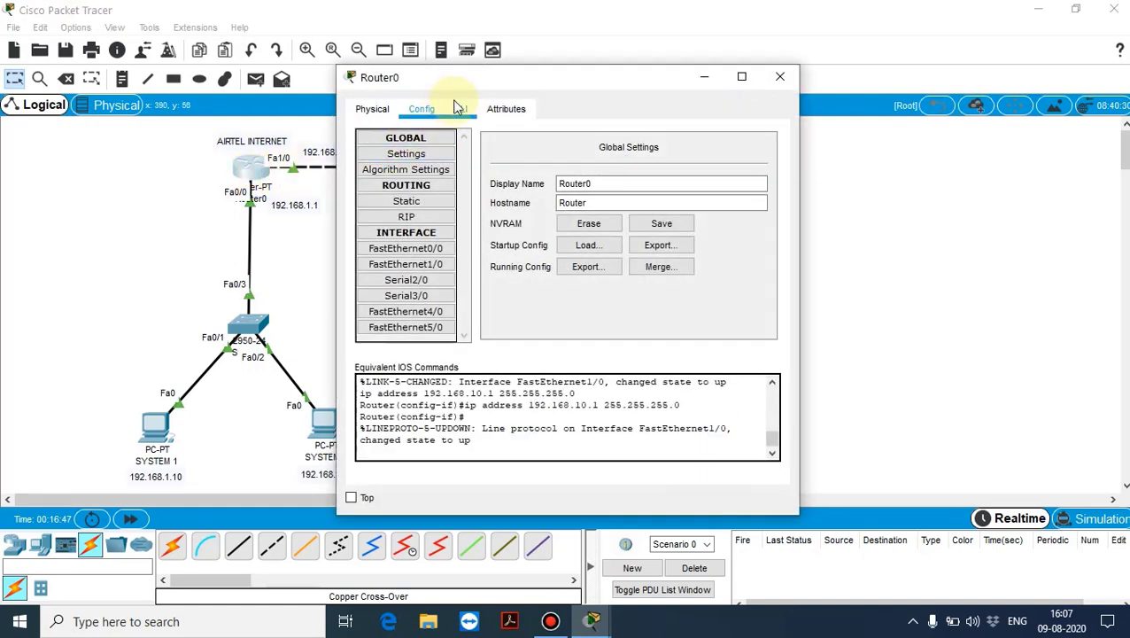
drag(463, 84, 887, 110)
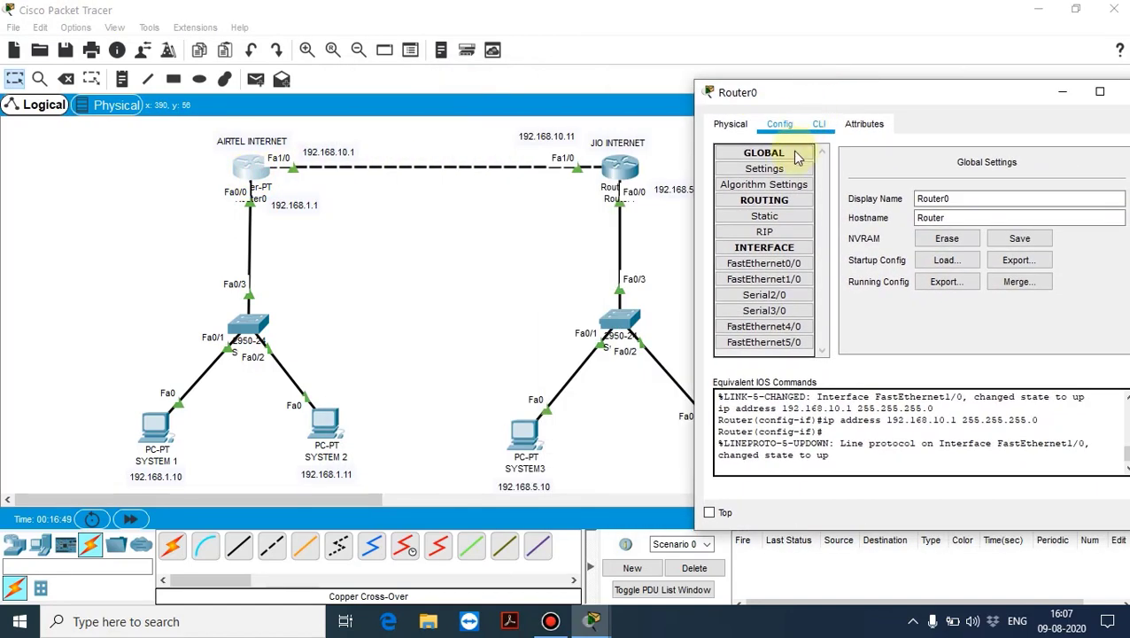
click(779, 224)
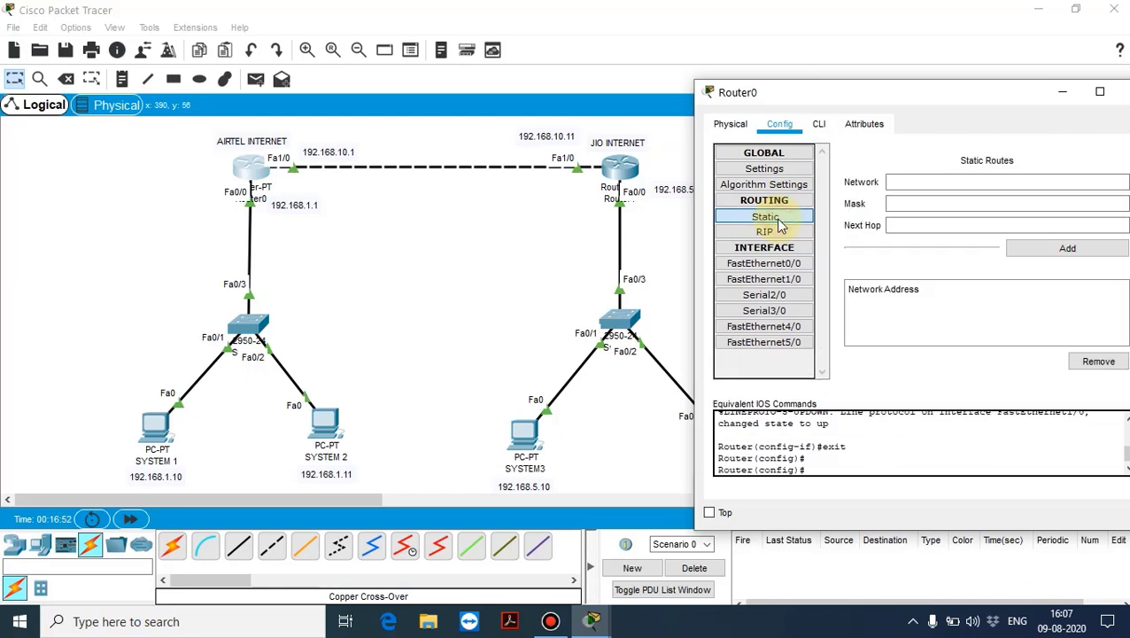
click(913, 186)
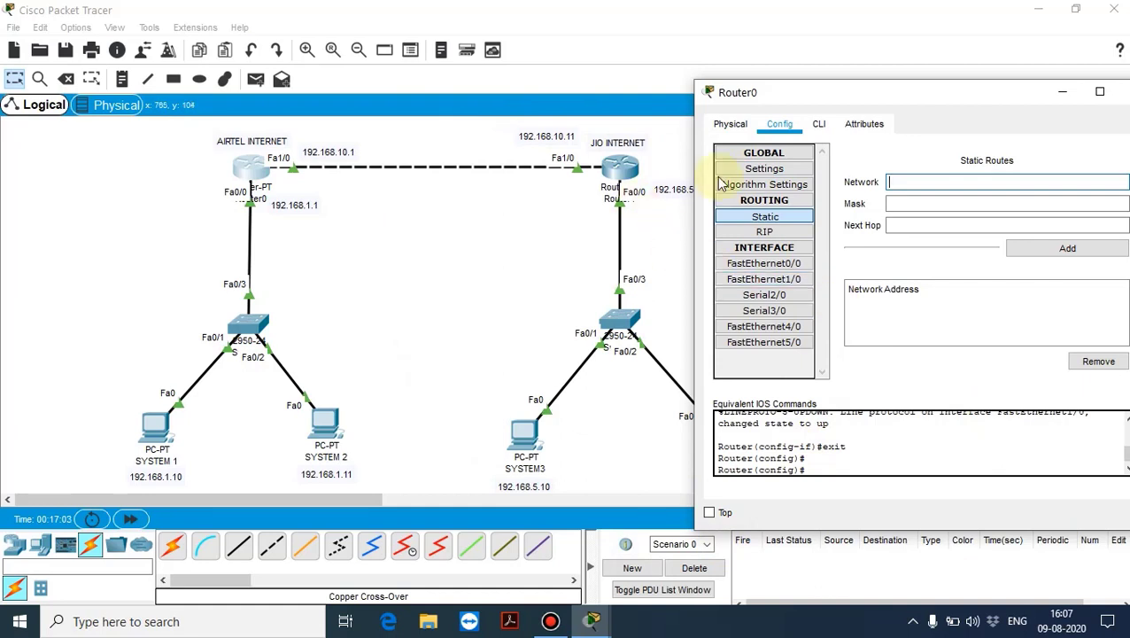
drag(849, 94, 913, 92)
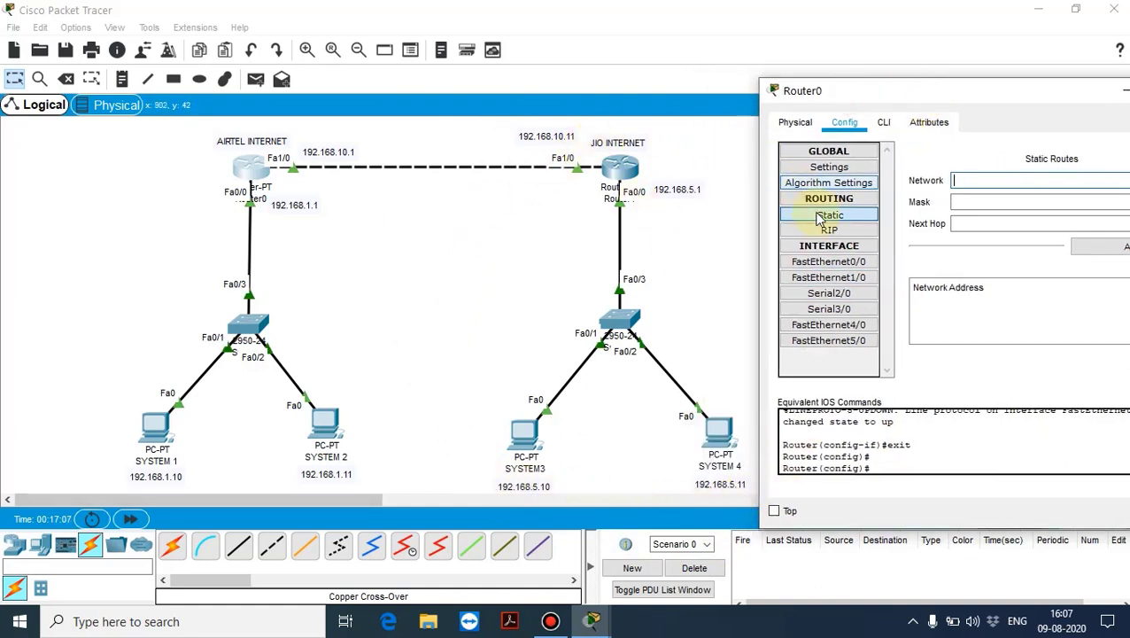
drag(1047, 102, 834, 101)
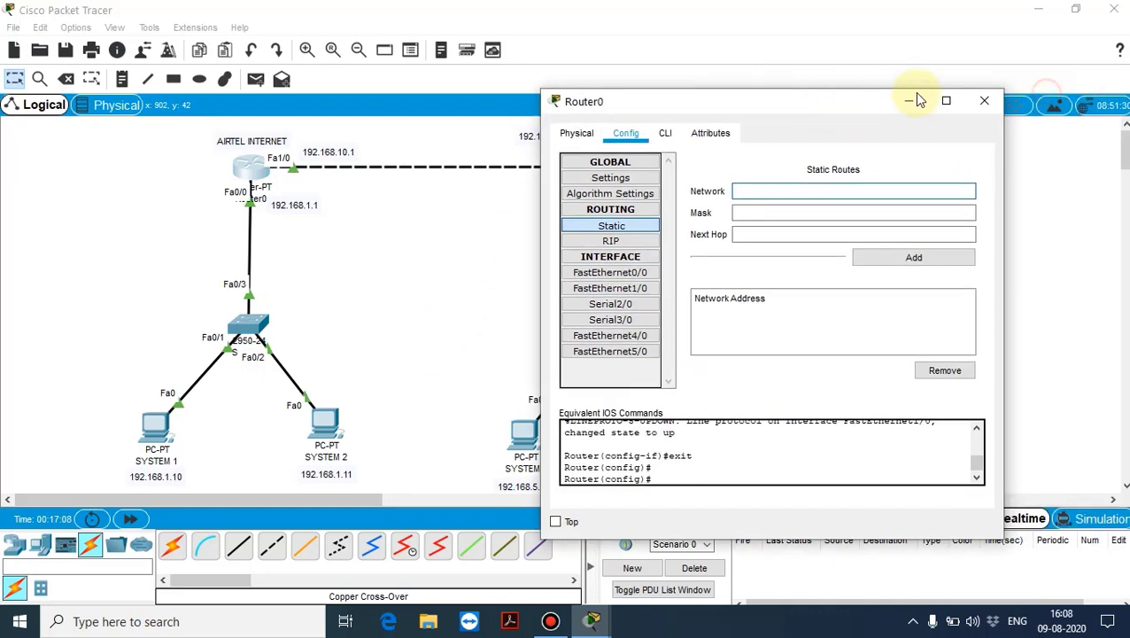
click(984, 101)
drag(772, 137, 522, 518)
click(1012, 295)
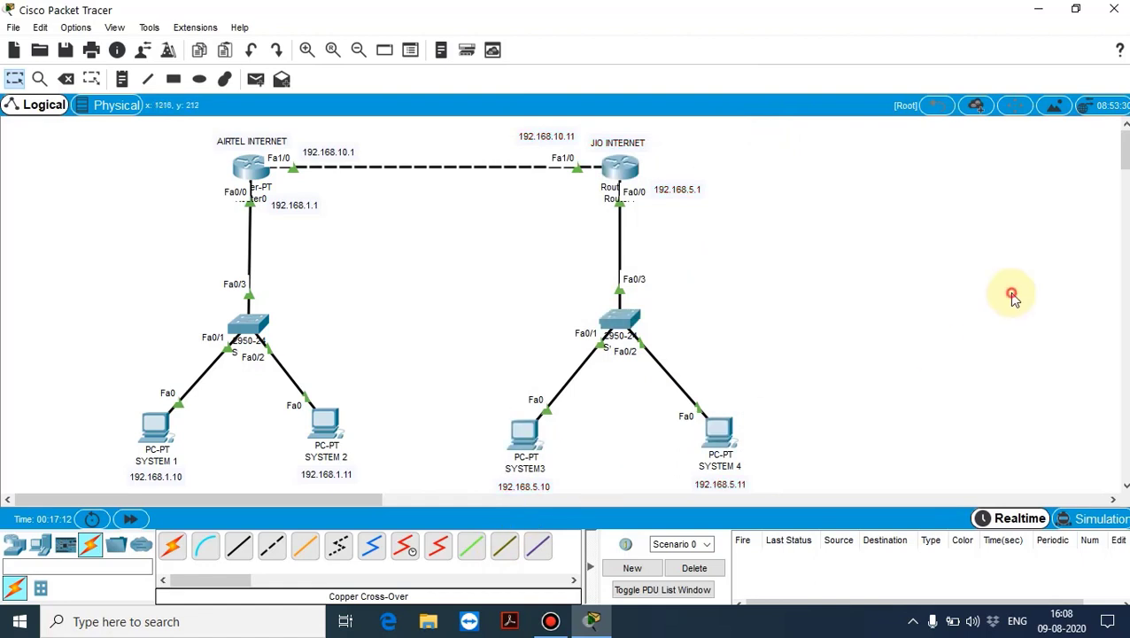
- Draw an ellipse with a light purple fill and black outline around the JIO switch and its two PCs
click(198, 79)
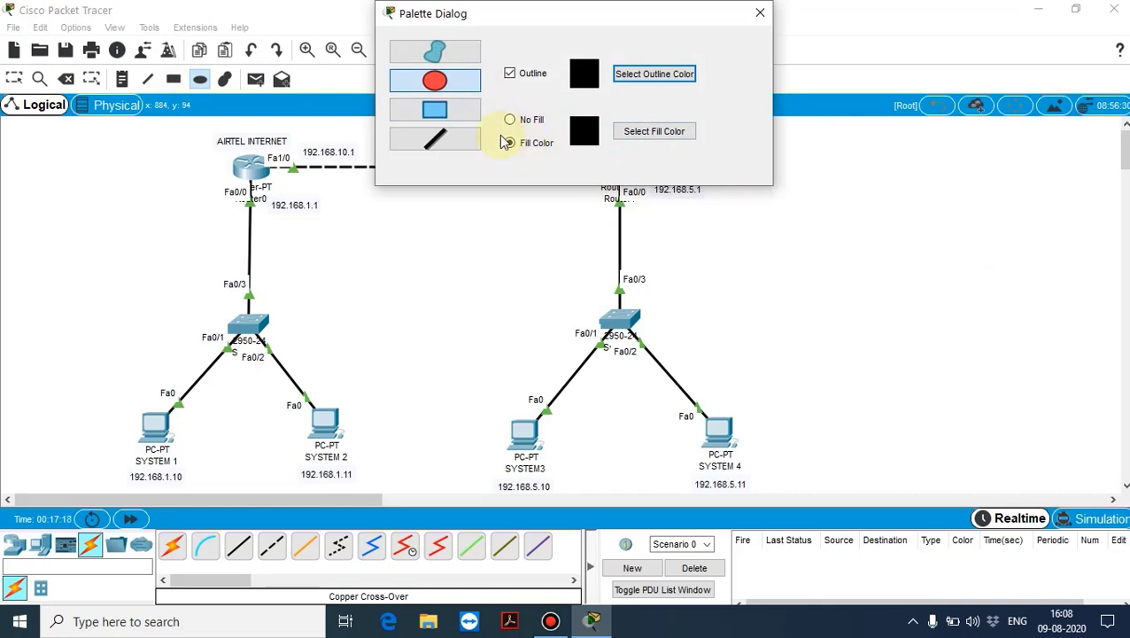
click(510, 143)
click(646, 132)
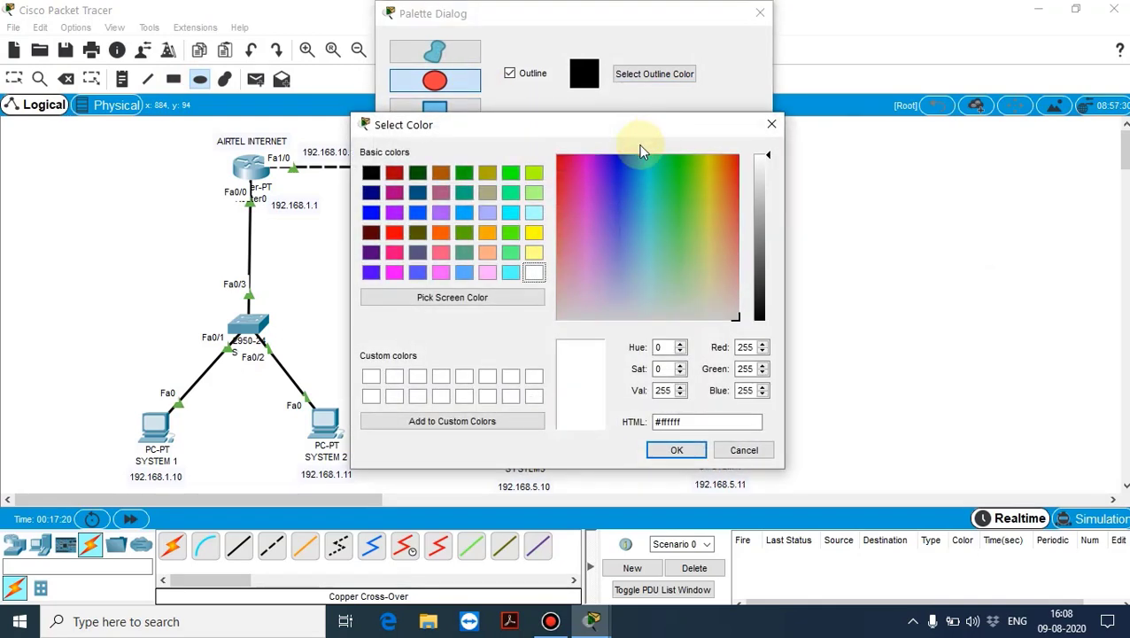
click(612, 264)
click(678, 450)
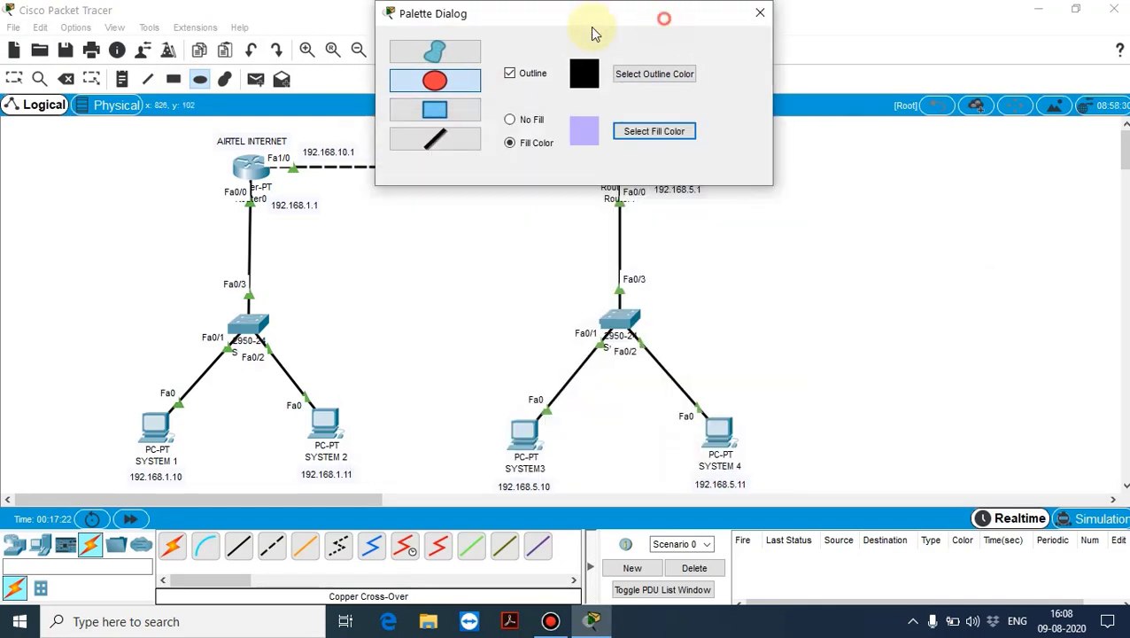
drag(663, 16, 253, 59)
drag(496, 188, 766, 515)
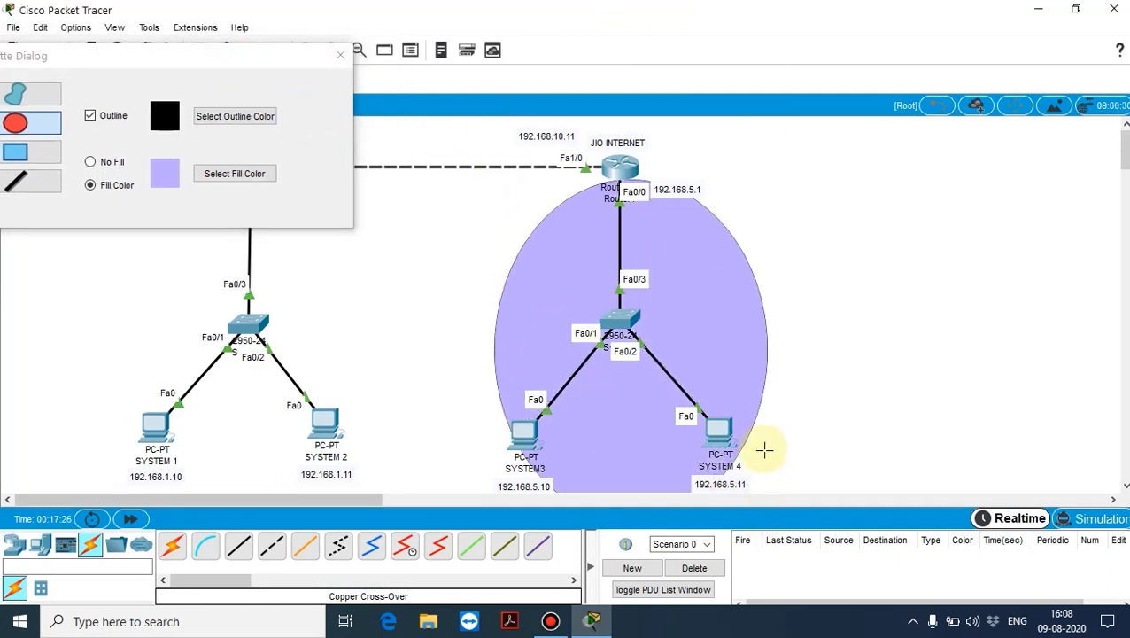
click(340, 56)
- Add a note reading 192.168.5.0 at the right edge of the purple JIO ellipse
click(122, 78)
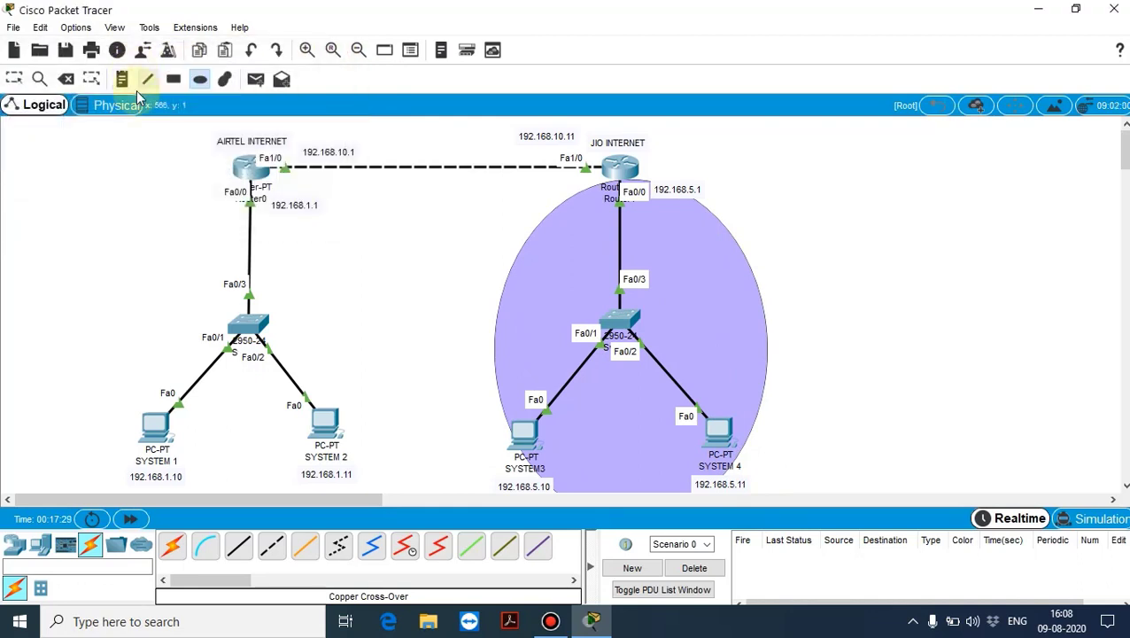
click(714, 293)
text(192.168.5.0)
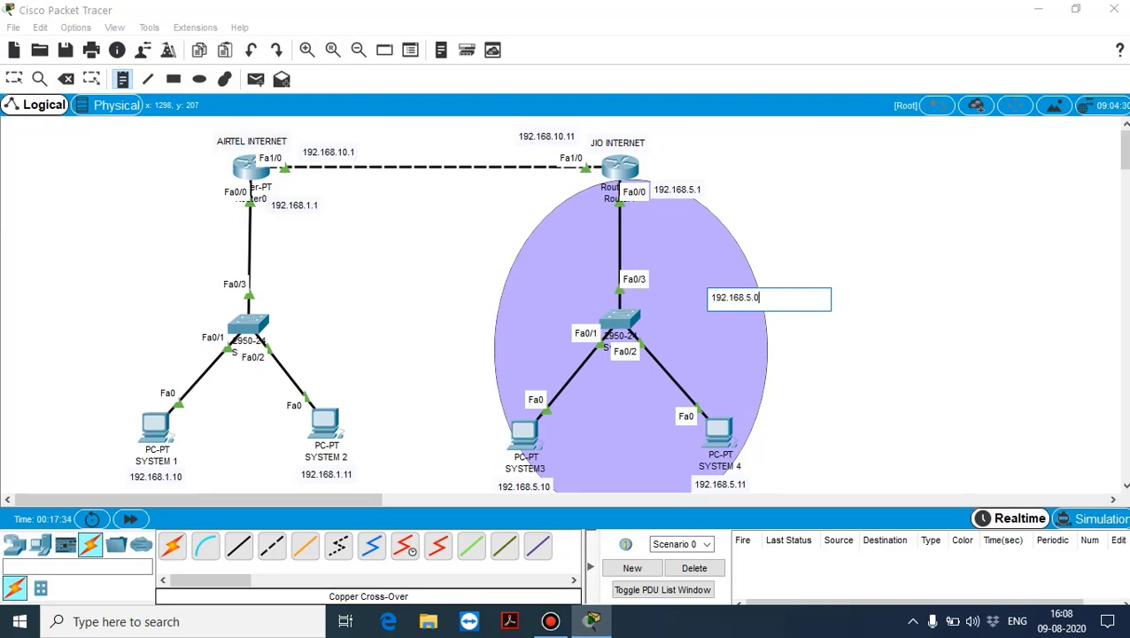
- Draw an ellipse with a light yellow #fff781 fill around the AIRTEL switch and its two PCs
click(200, 79)
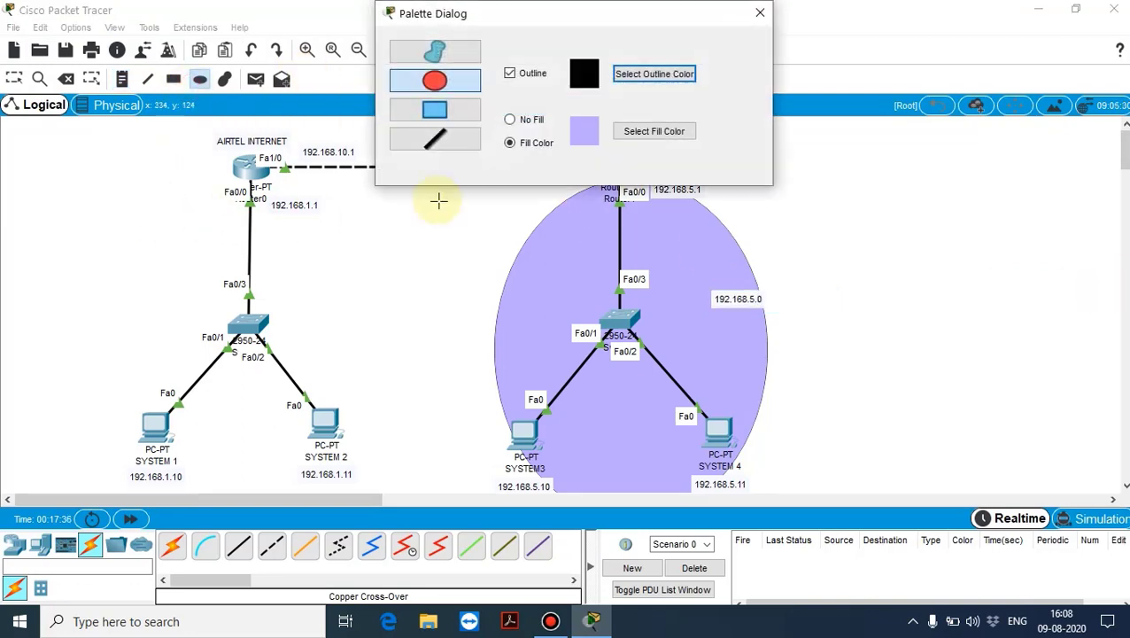
click(675, 132)
click(710, 240)
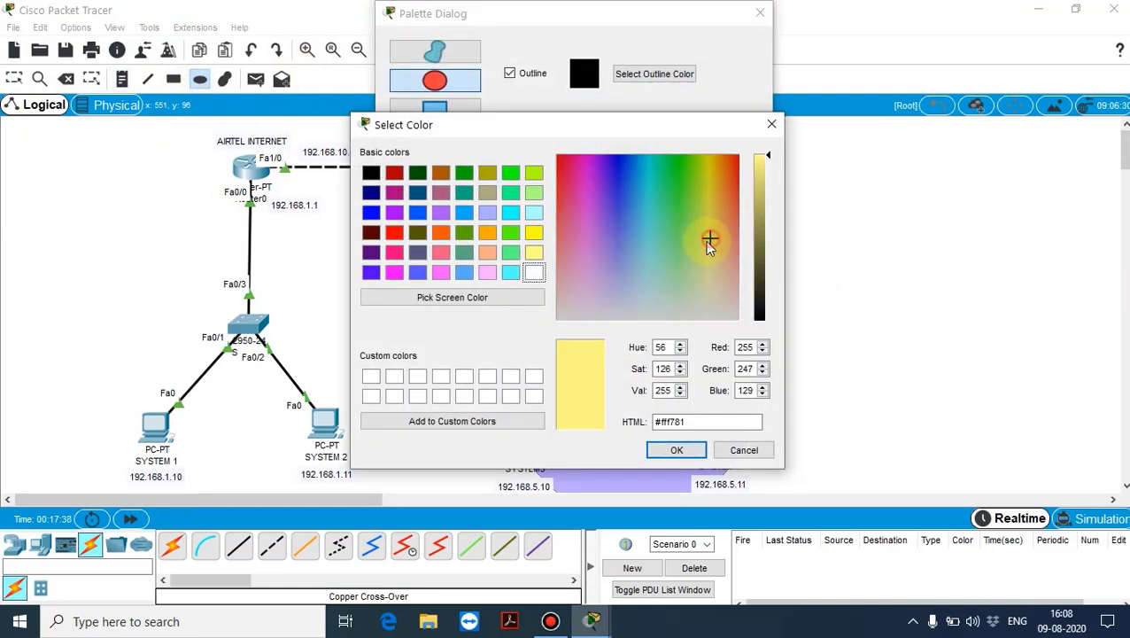
click(677, 450)
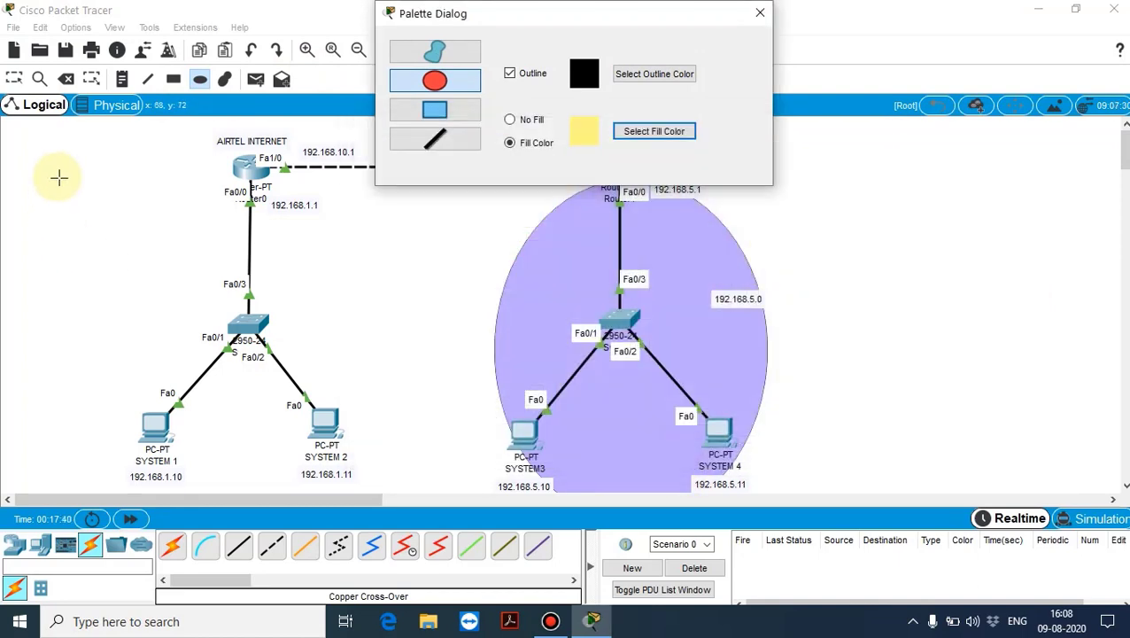
drag(59, 178, 415, 536)
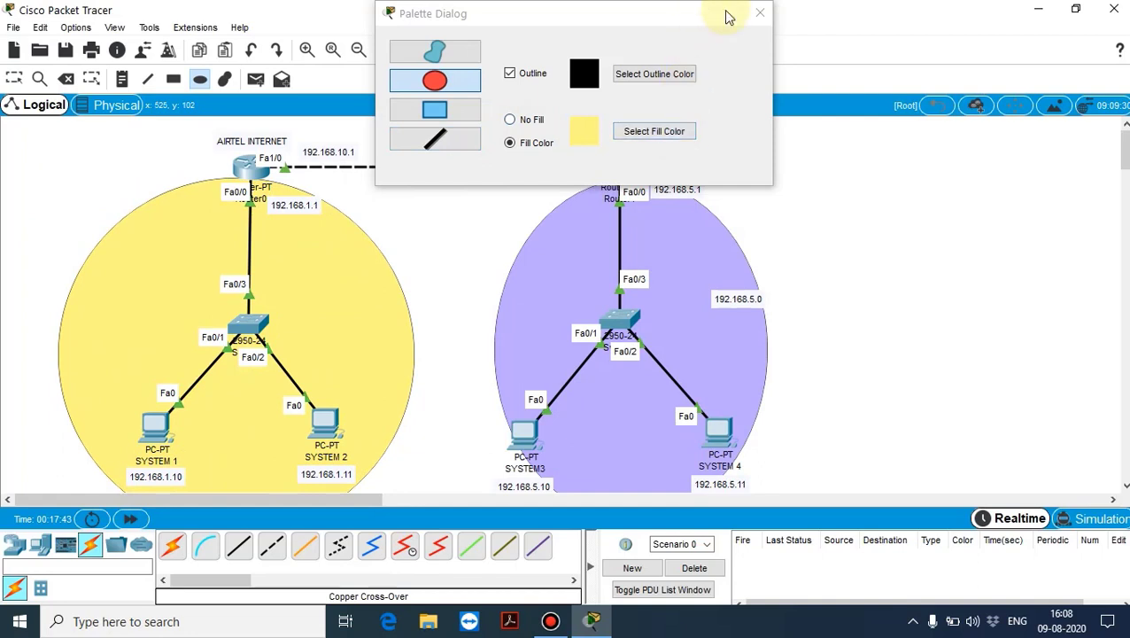
click(759, 12)
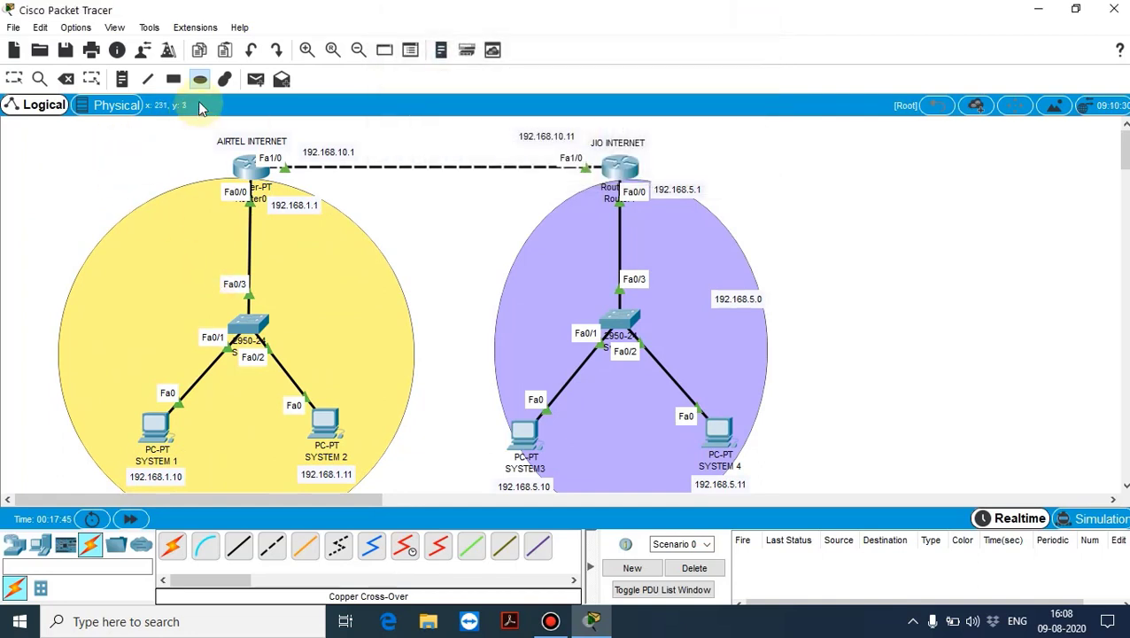
- Add a note reading 192.168.1.0 on the yellow AIRTEL ellipse and move it fully inside the shape
click(122, 79)
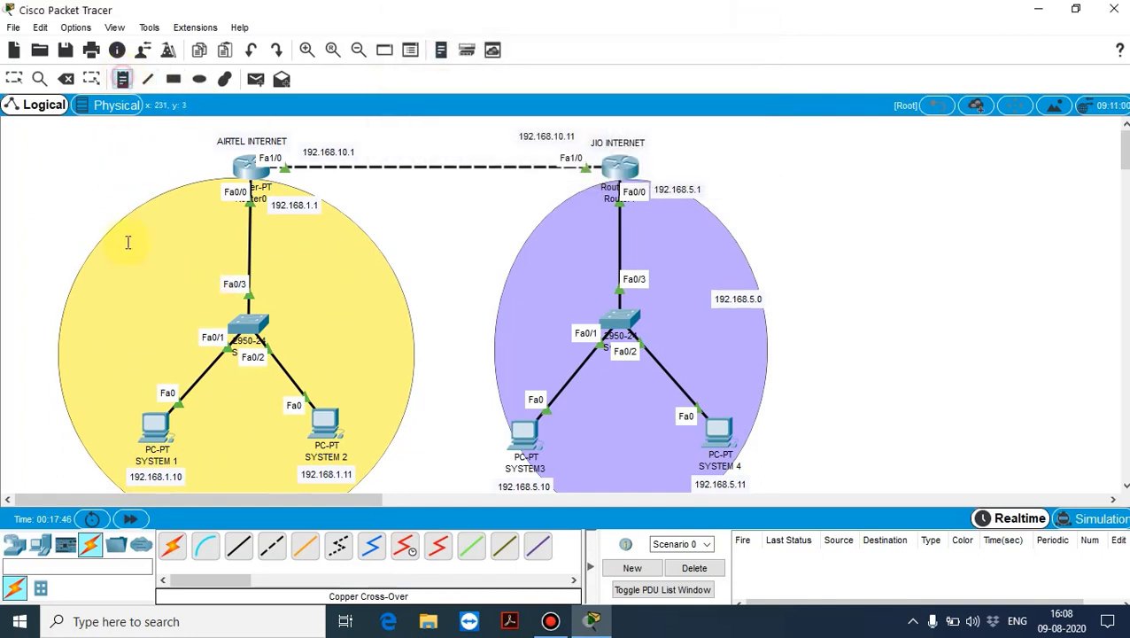
click(63, 266)
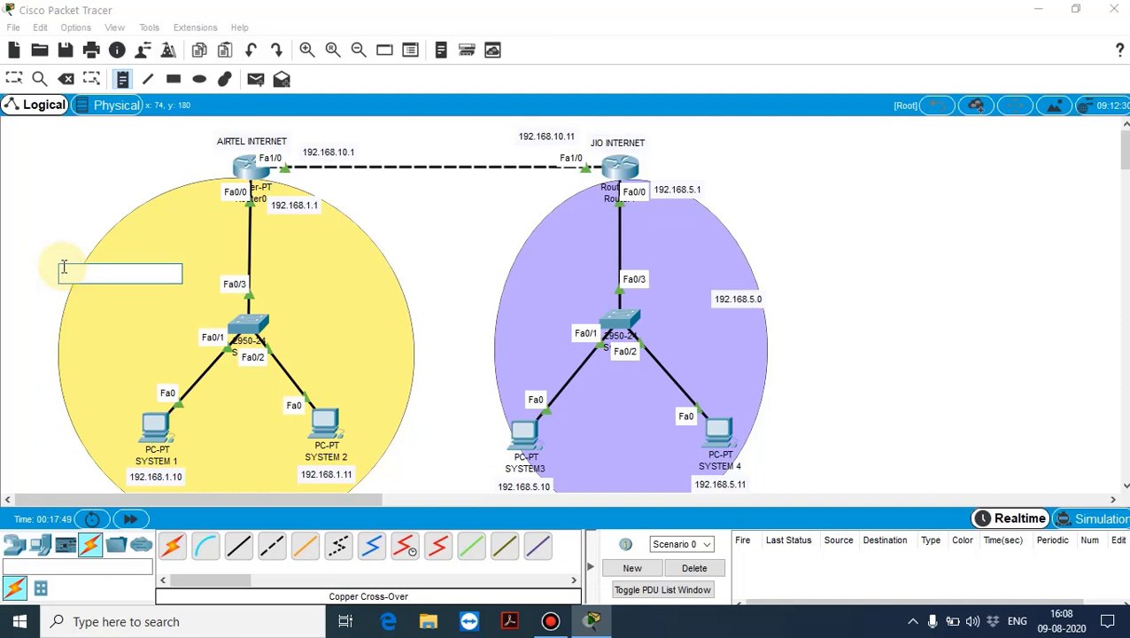
text(192.168.1.0)
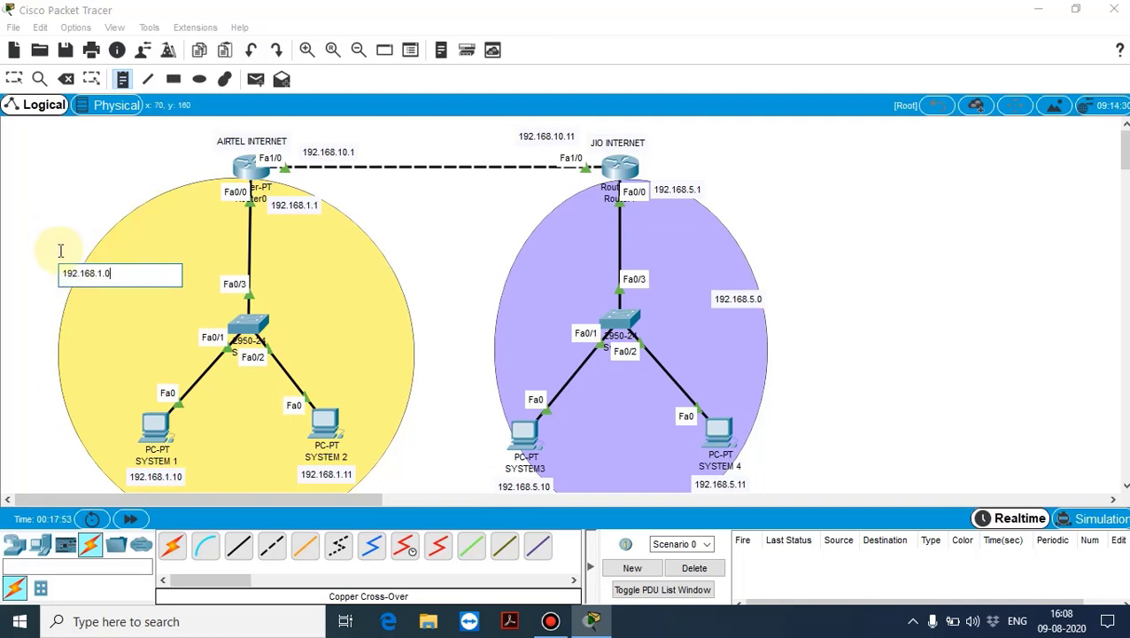
key(Escape)
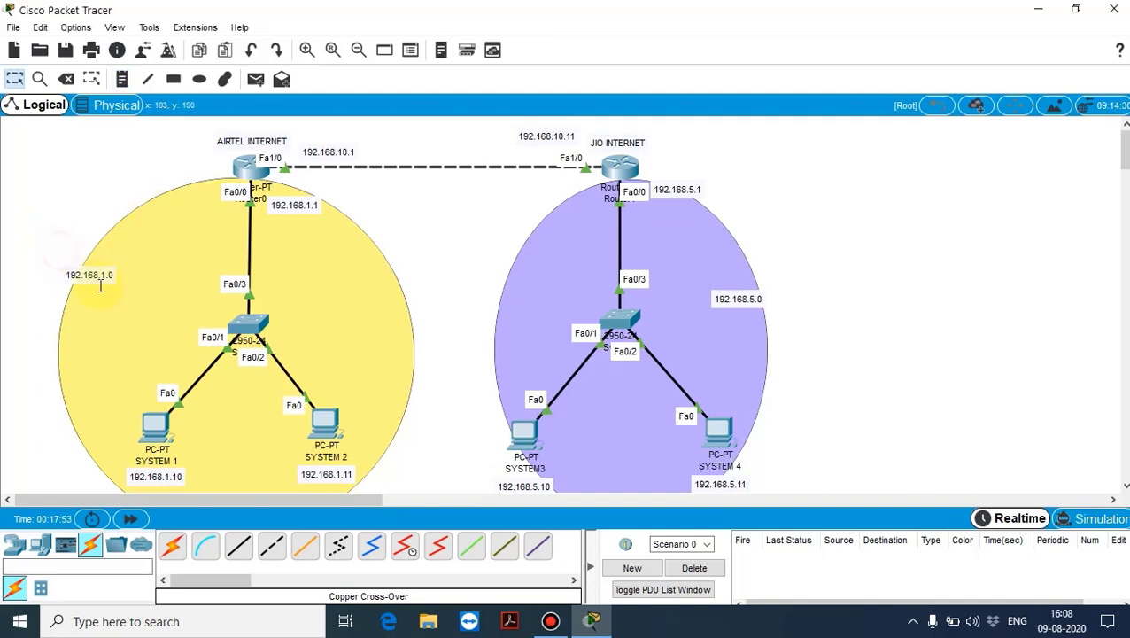
drag(112, 280, 162, 286)
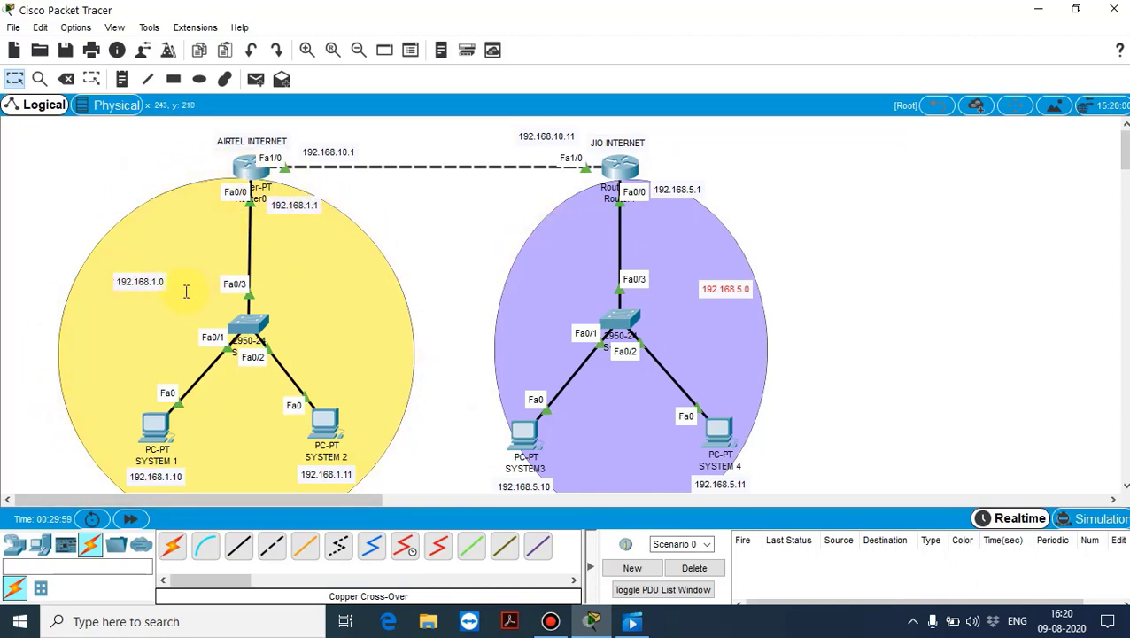
- Open Notepad and list CLASS A, CLASS B and CLASS C on separate lines
key(super+r)
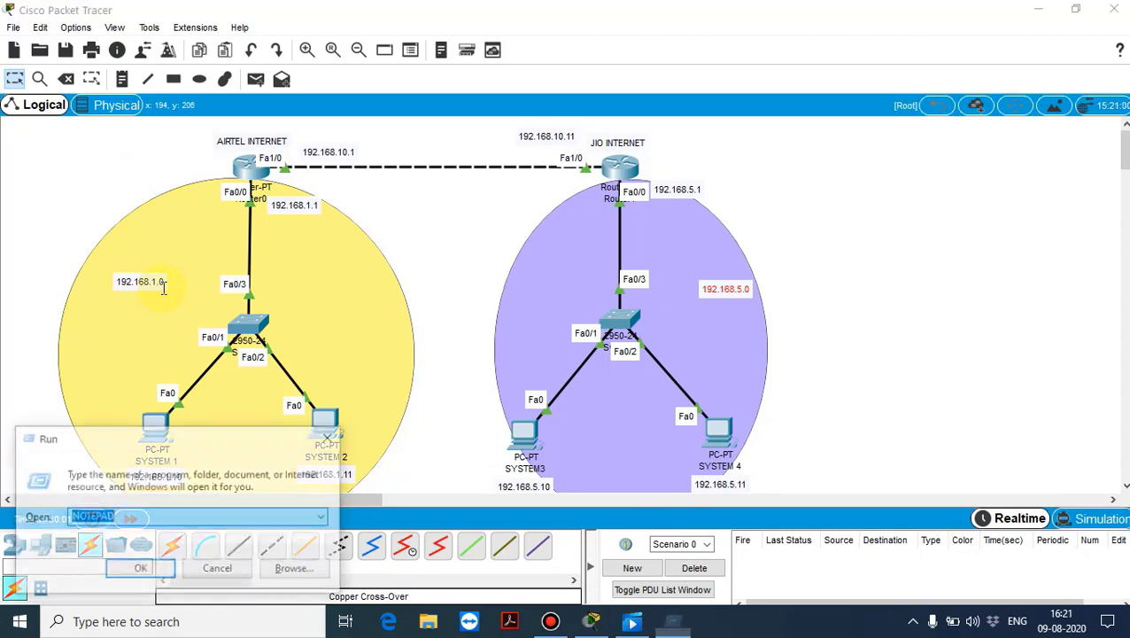
key(Return)
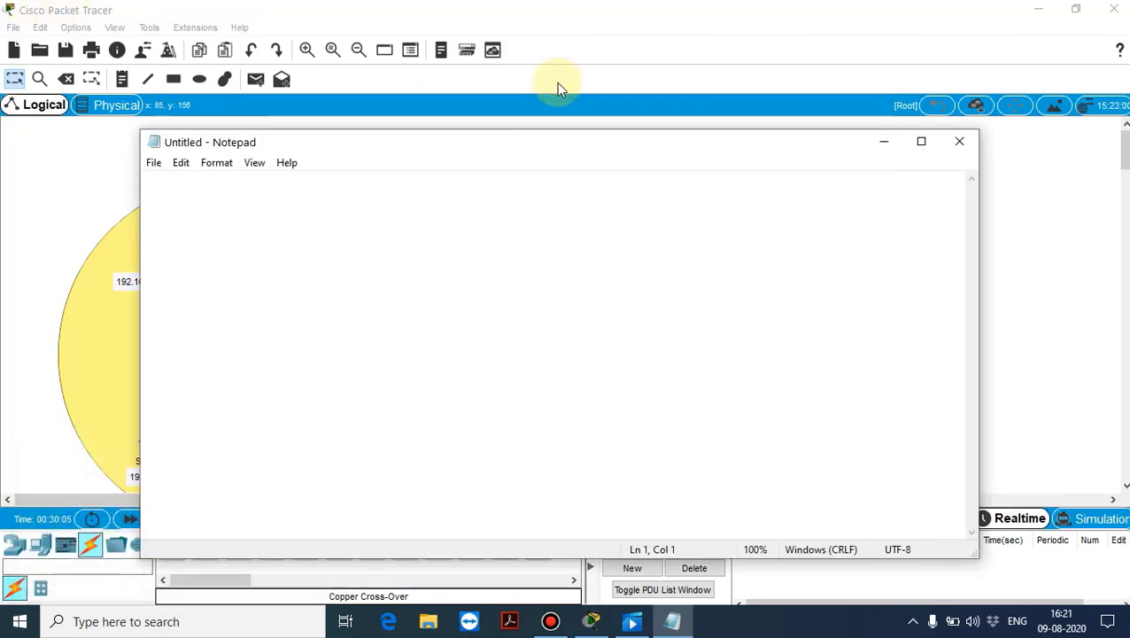
text(CLASS A)
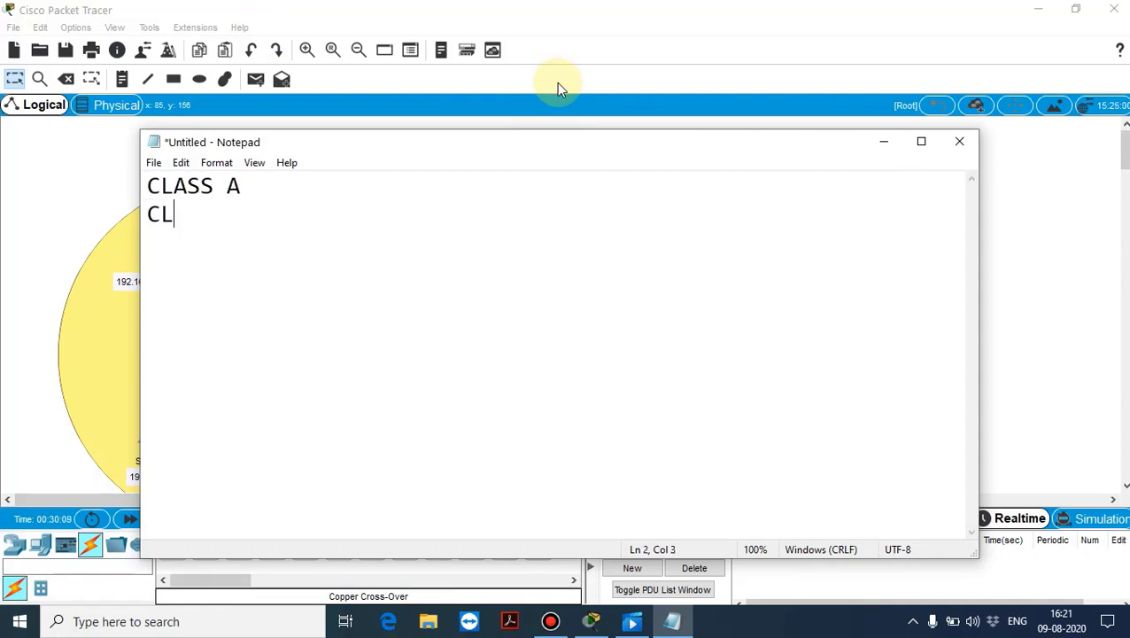
key(Return)
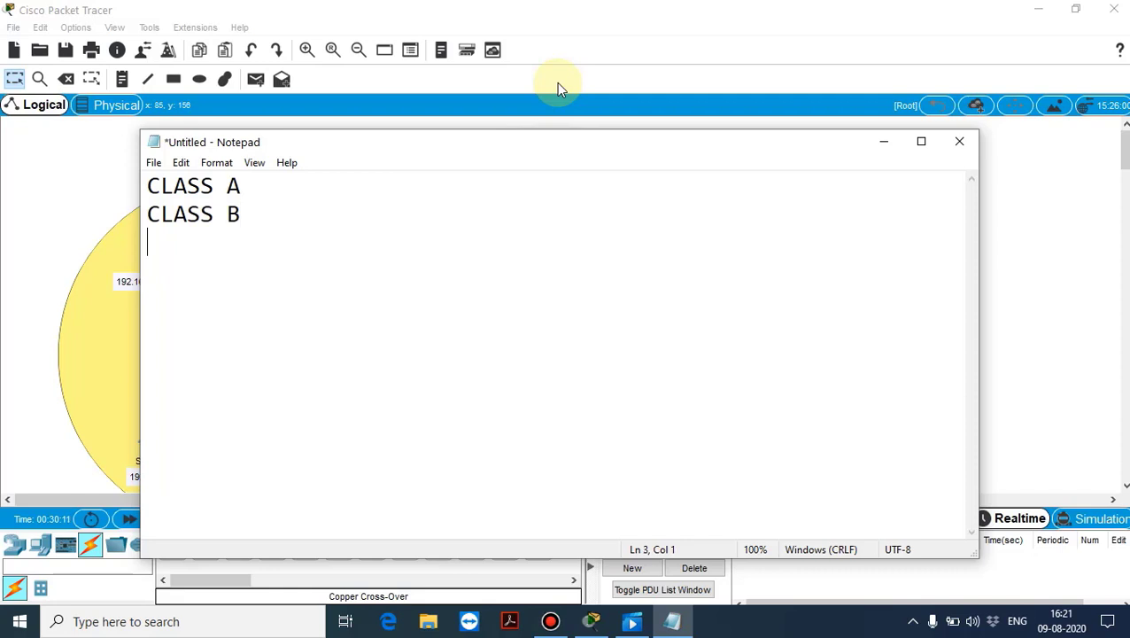
text(CLASS C)
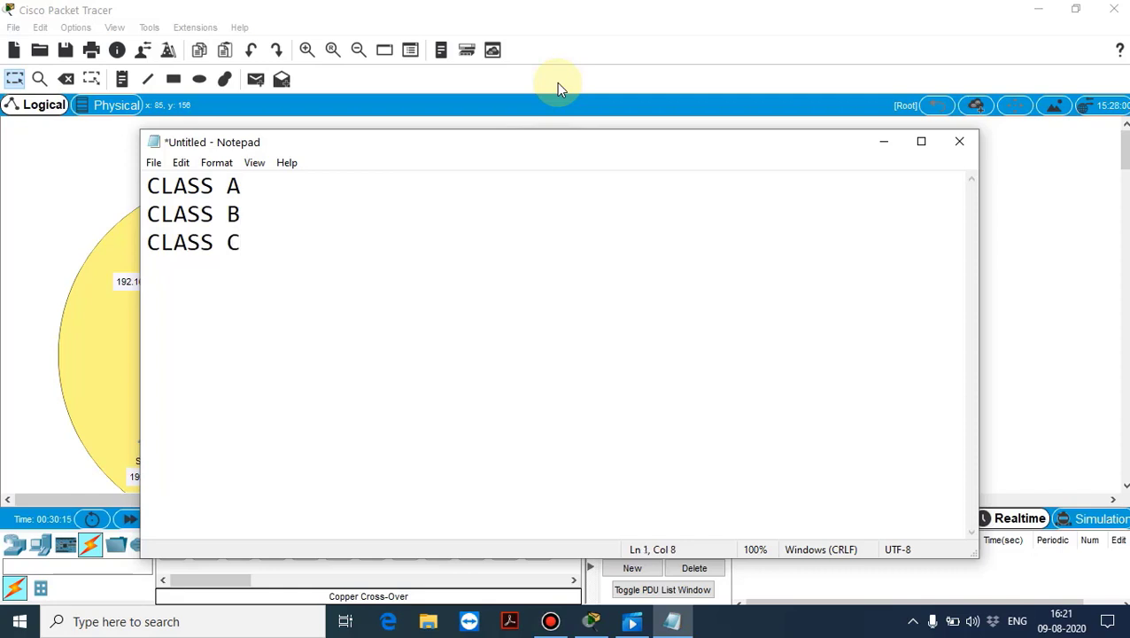
- Insert the heading THREE DIFFERENT CLASSES OF IP ADDRESS above the class list, with a blank line between them
key(Return)
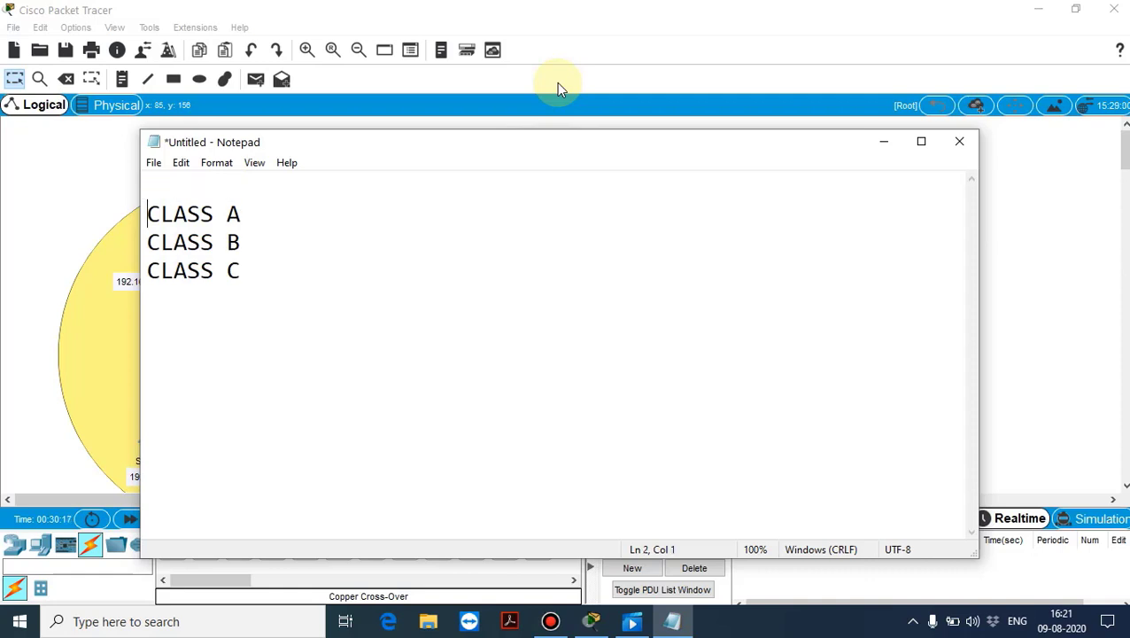
text(\)
key(Return)
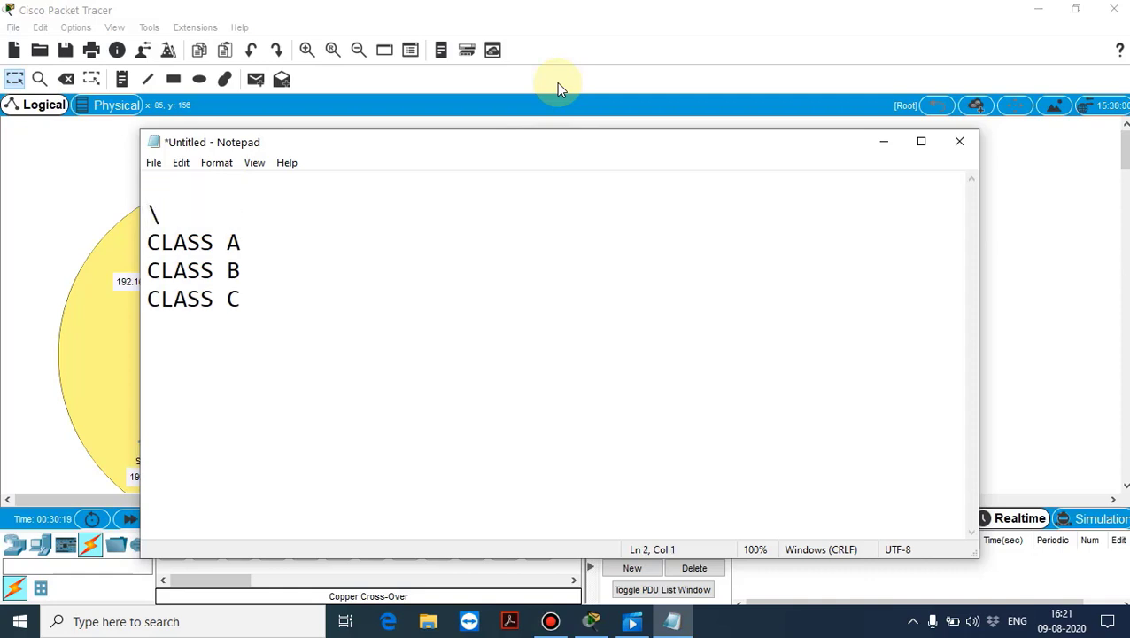
text(REE D)
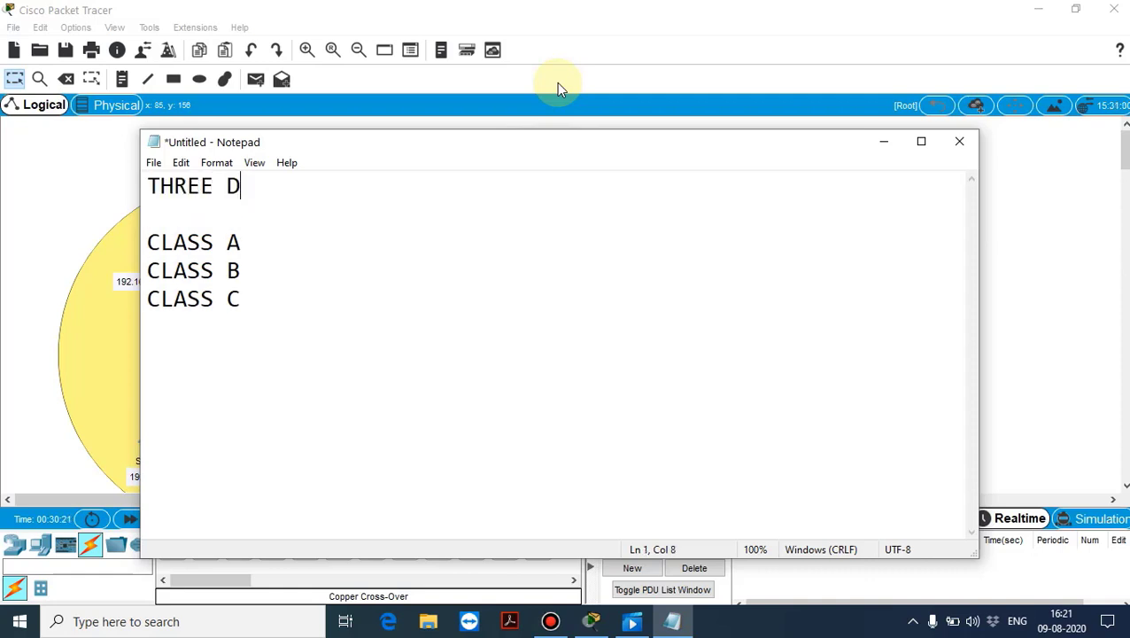
text(IFFERENT CLA)
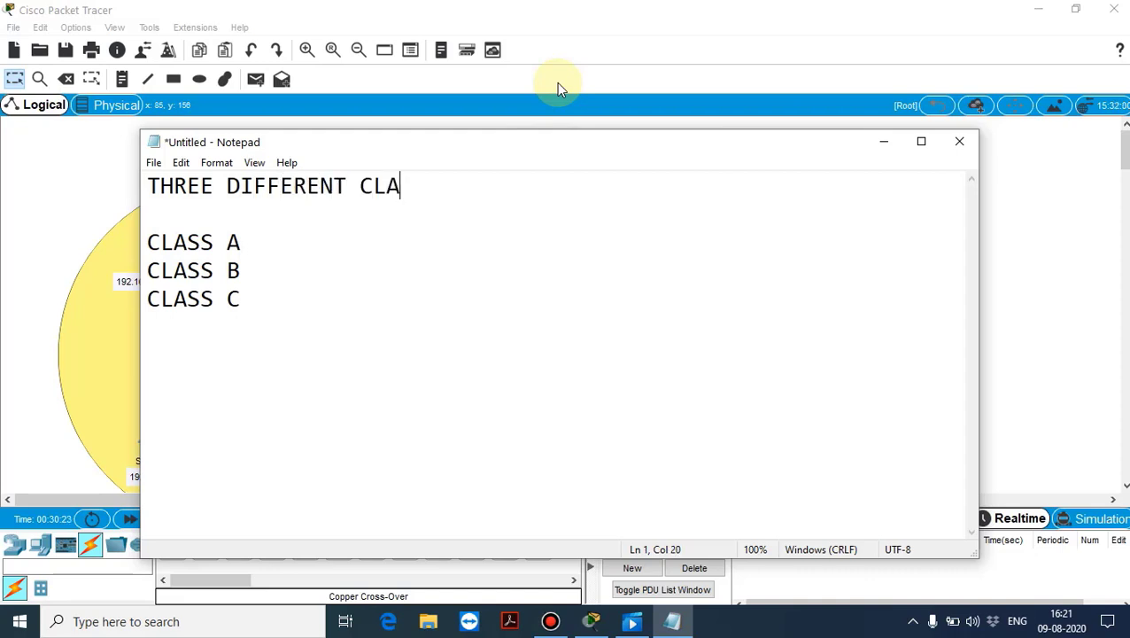
text(SSES OF I)
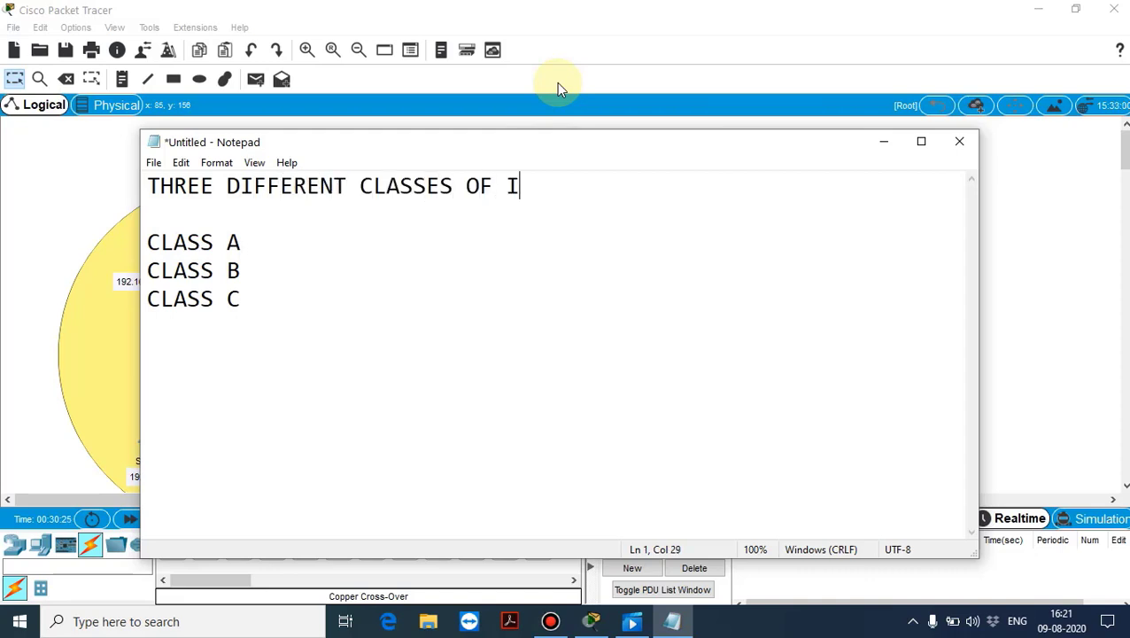
text(P ADDRESS)
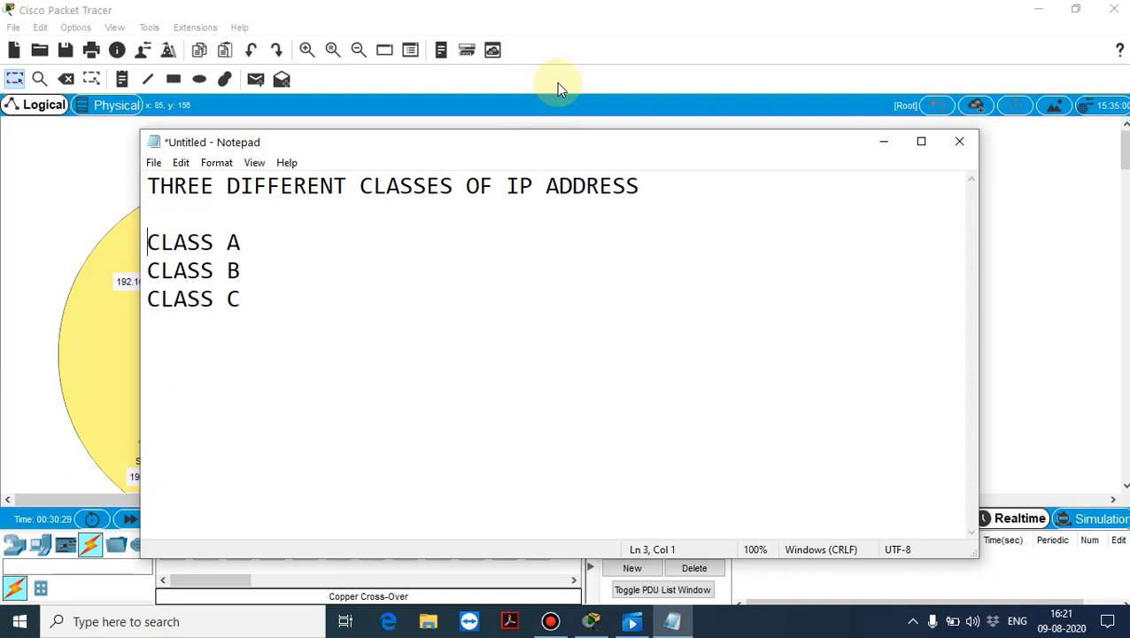
- Extend the CLASS A line with the text WAN NETWORK (0-126)
key(Delete)
text(C)
text(WAN NETWORK )
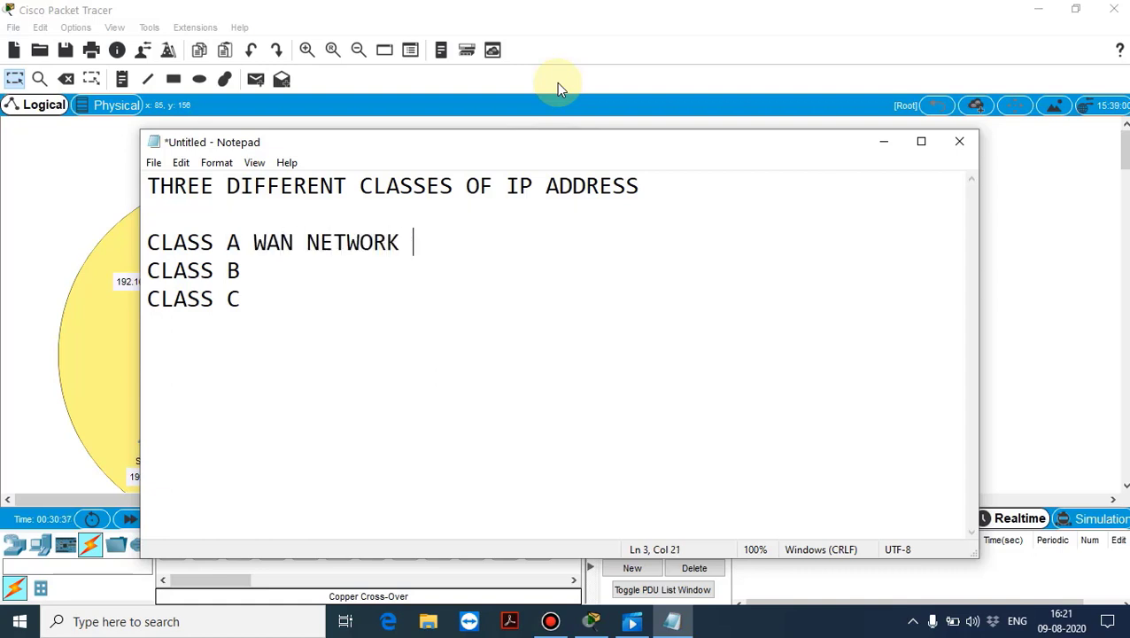
text((19)
key(BackSpace)
text(-0)
key(BackSpace)
text(126)
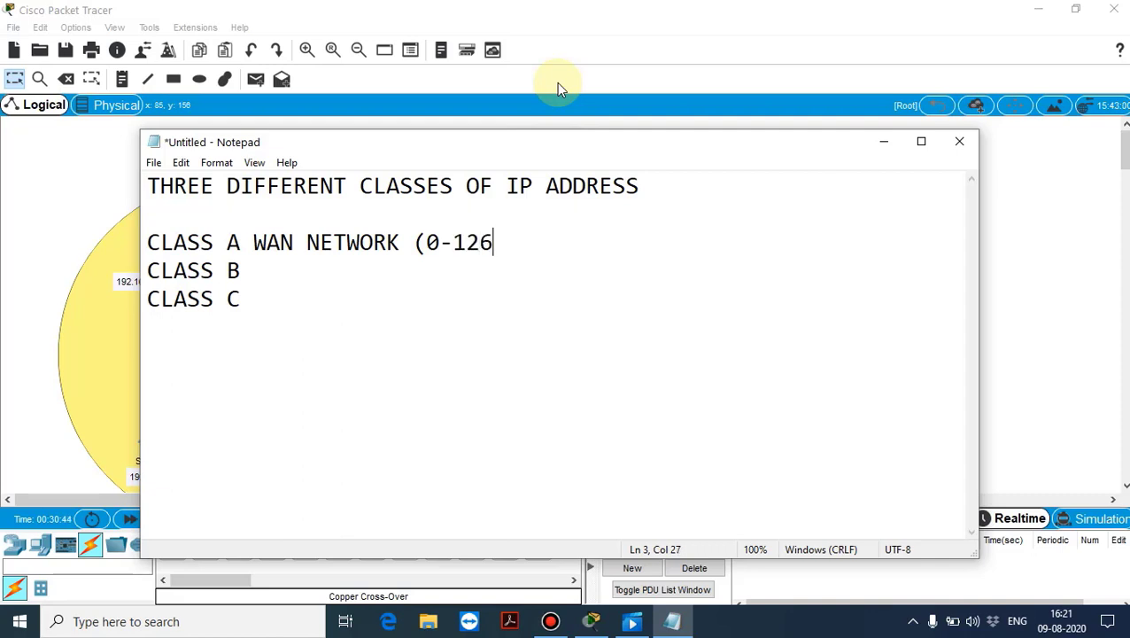
text())
- Extend the CLASS B line with the text MAN NETWORK (128-191)
text(MA)
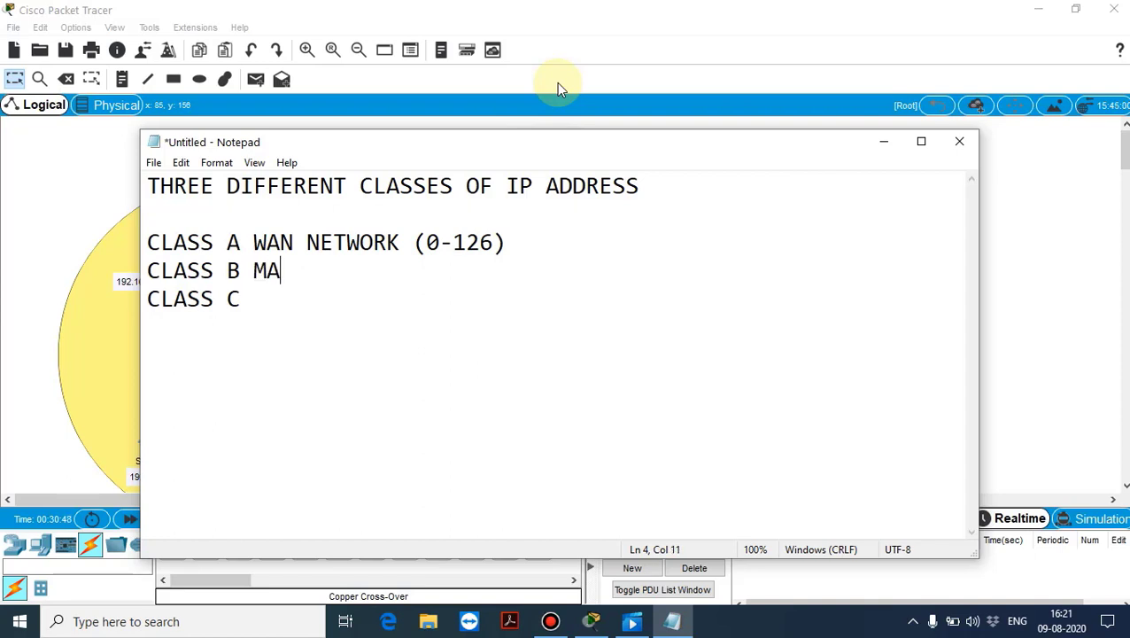
text(N NETWORK (12)
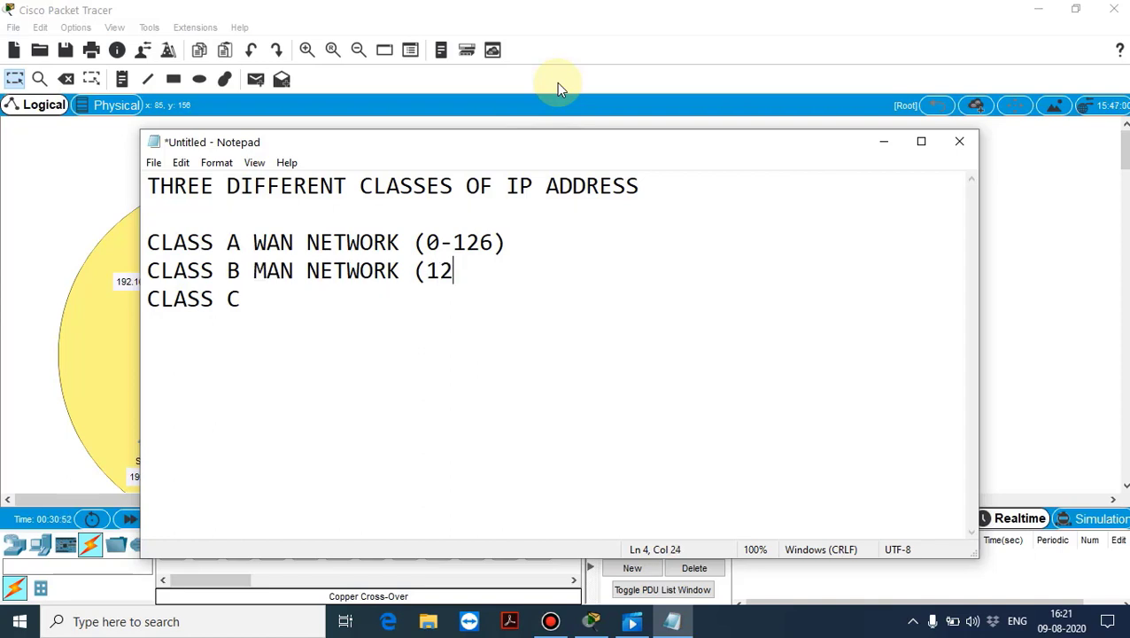
text(8-191()
key(BackSpace)
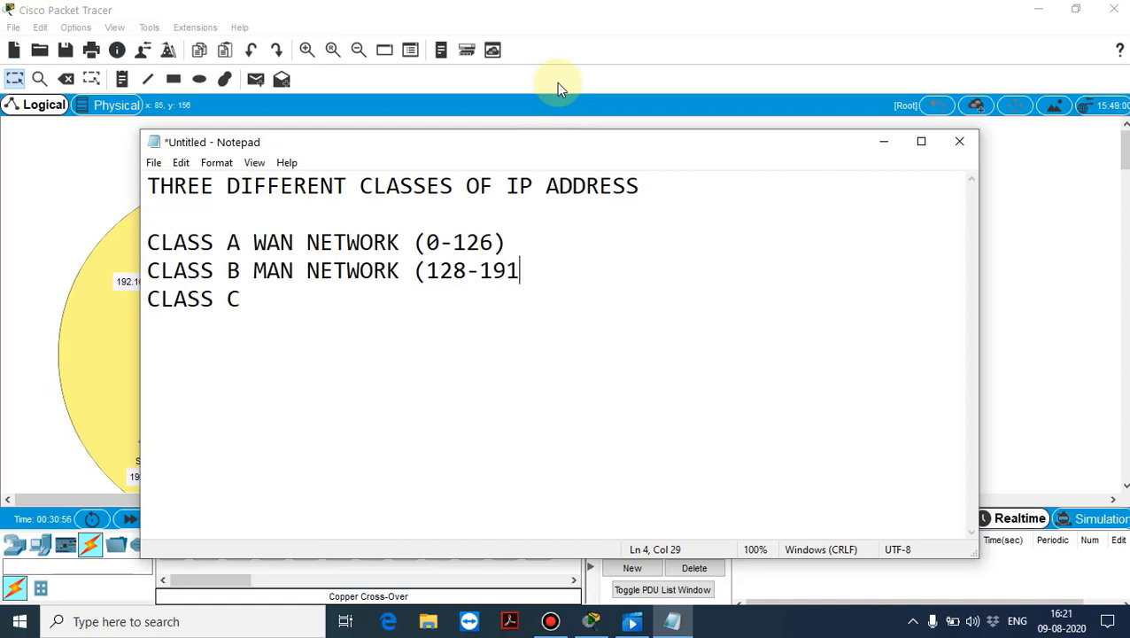
text())
- Extend the CLASS C line with the text LAN NETWORK (192-255)
text(NETWORK (192-)
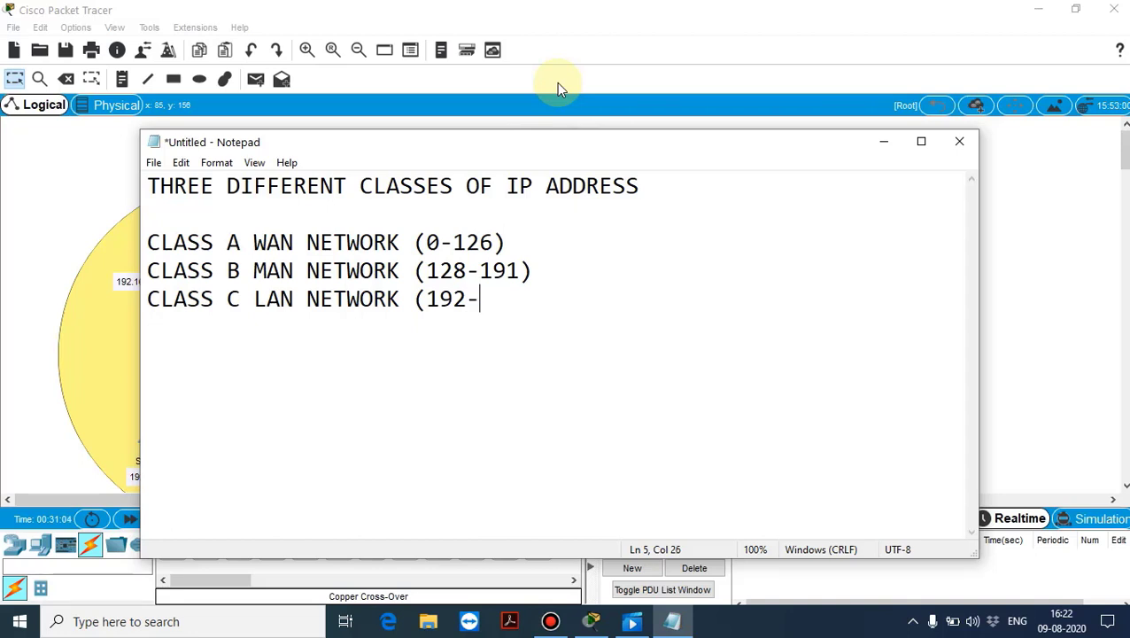
text(255))
key(Up)
key(Up)
key(Down)
key(Up)
key(Up)
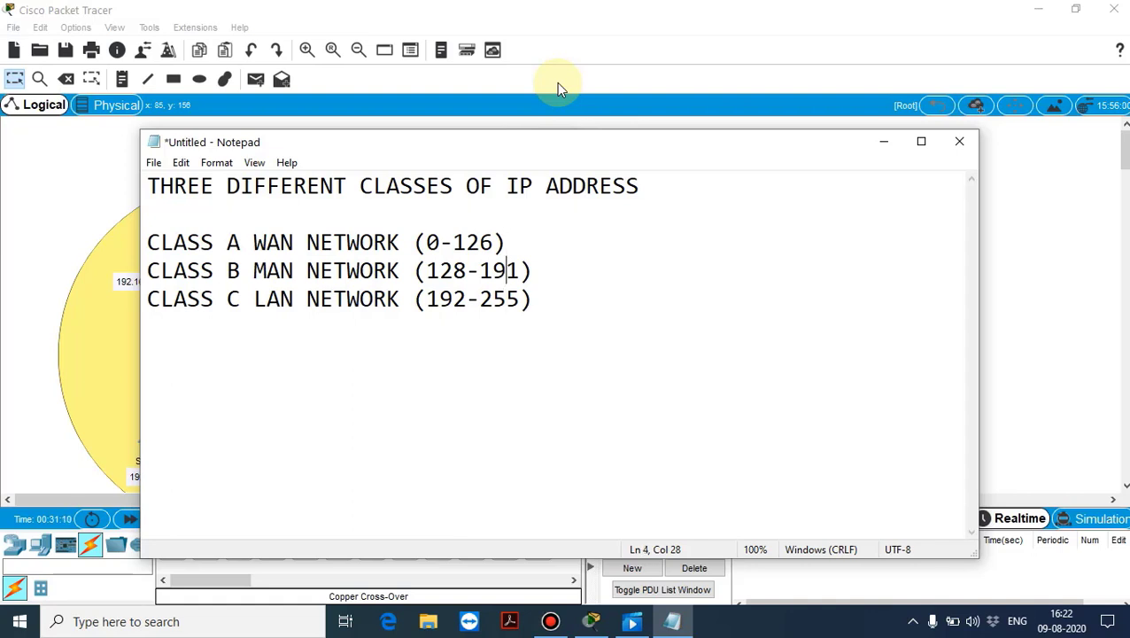
key(Down)
key(Down)
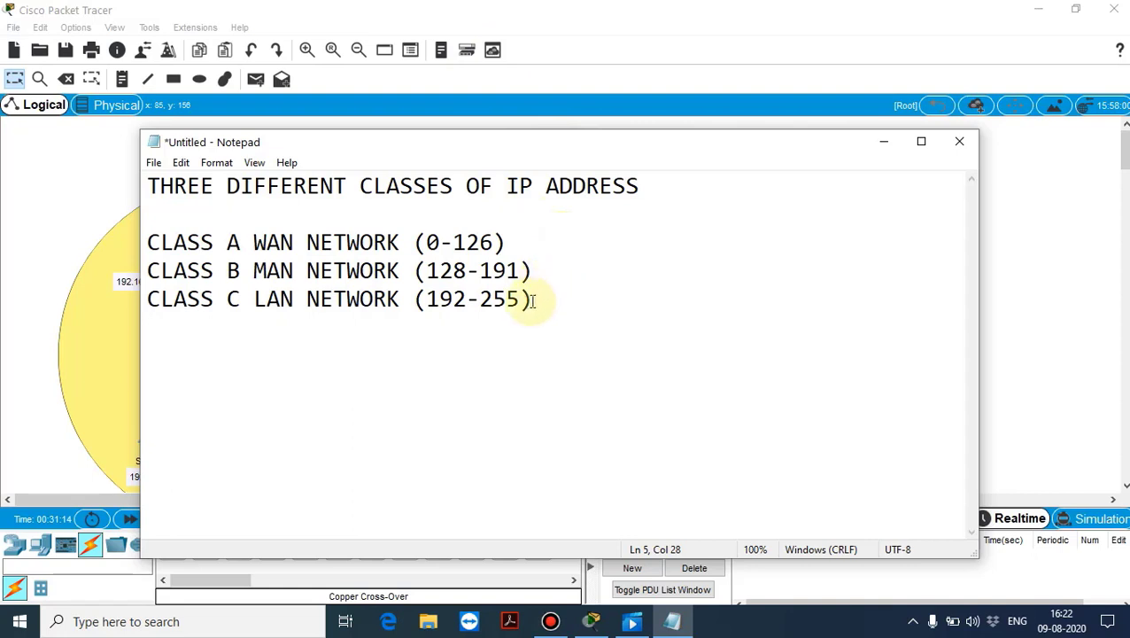
- Append the example range 192.168.1.1 - 255 to the CLASS C line and highlight its starting address
drag(531, 300, 149, 299)
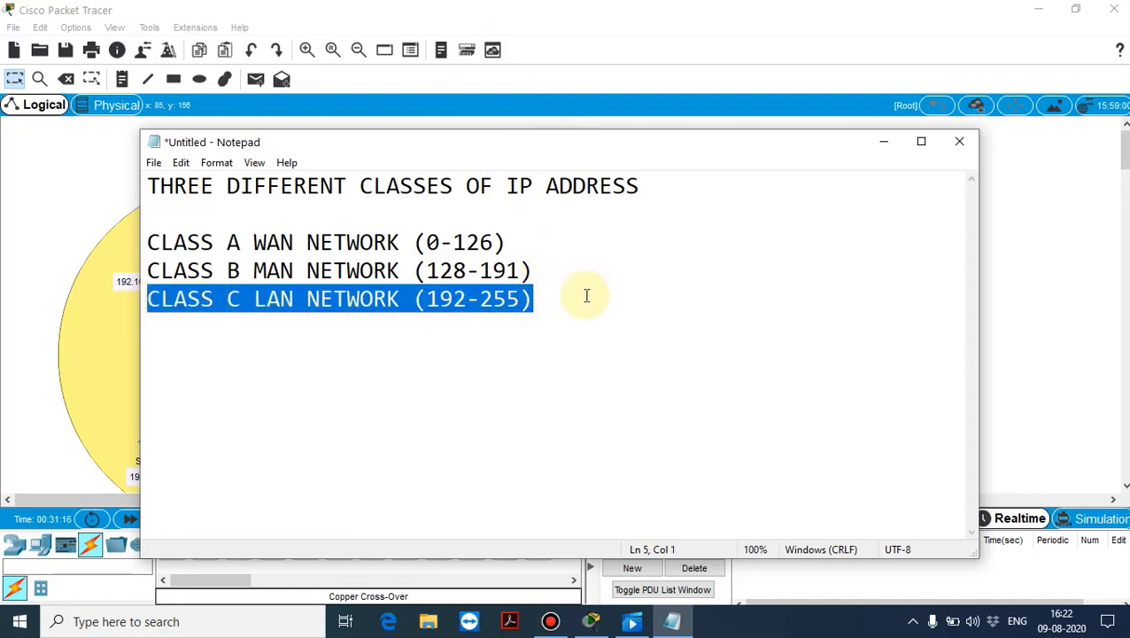
click(565, 312)
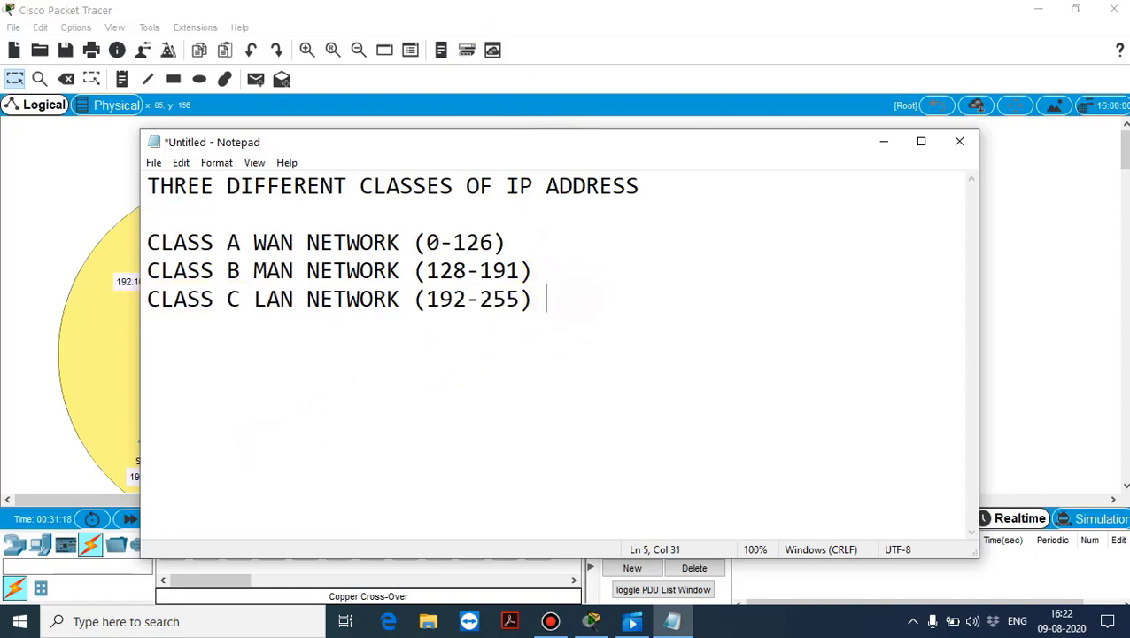
text(192.168)
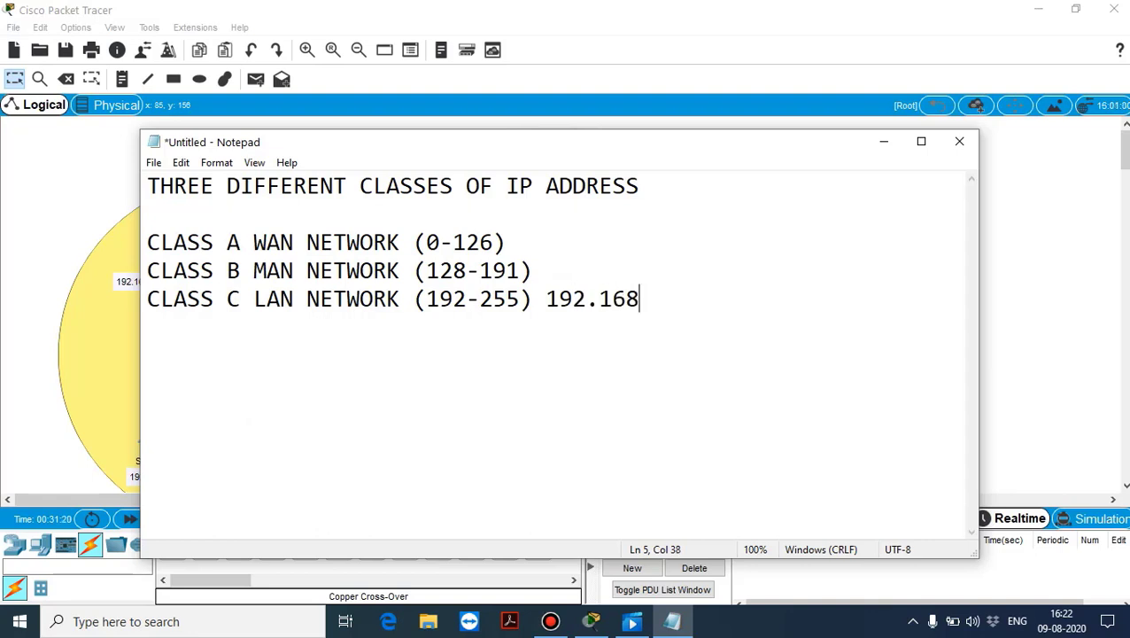
text(.1.1 - 255)
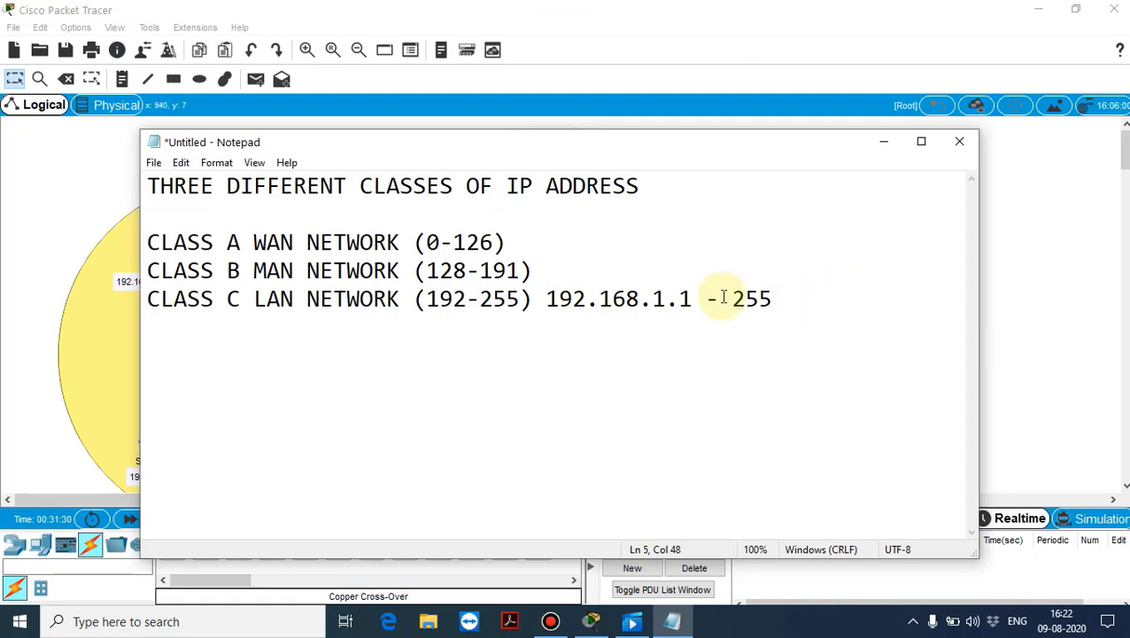
drag(693, 299, 537, 300)
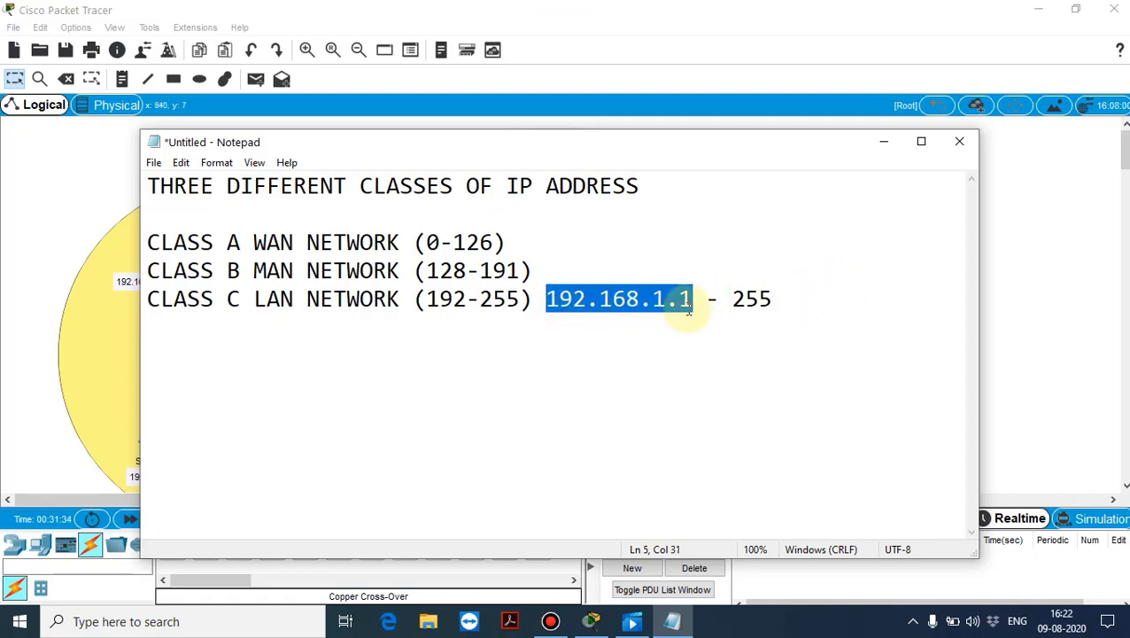
- List the addresses 192.168.1.2 and 192.168.1.3 on separate lines, a few blank lines below the CLASS C line
click(775, 312)
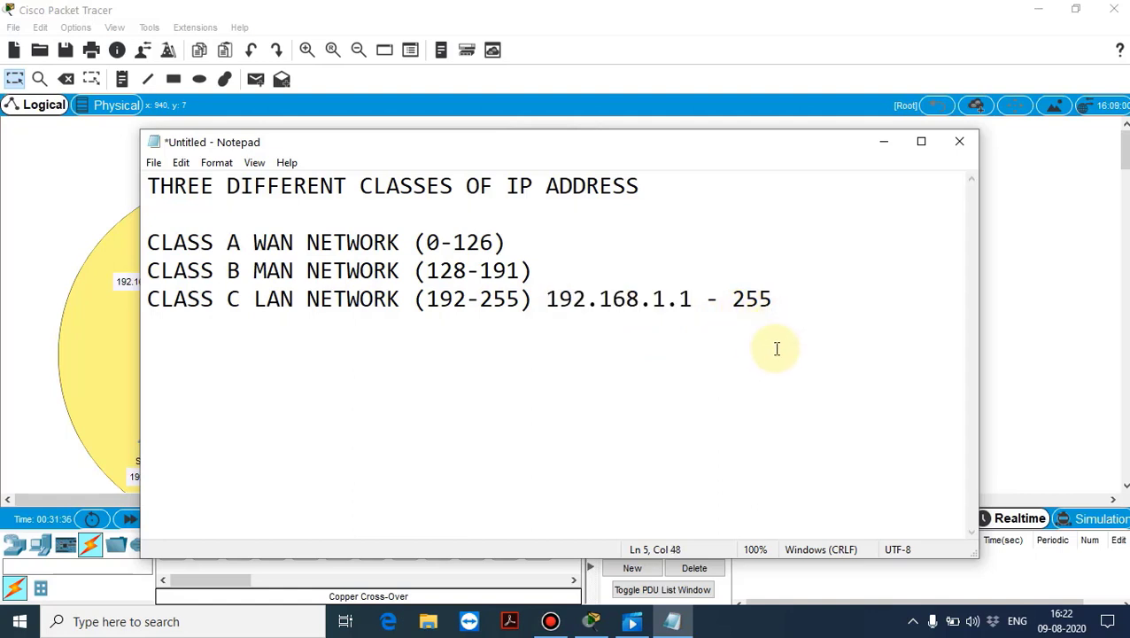
key(Return)
key(Return)
key(Return)
text(192.1)
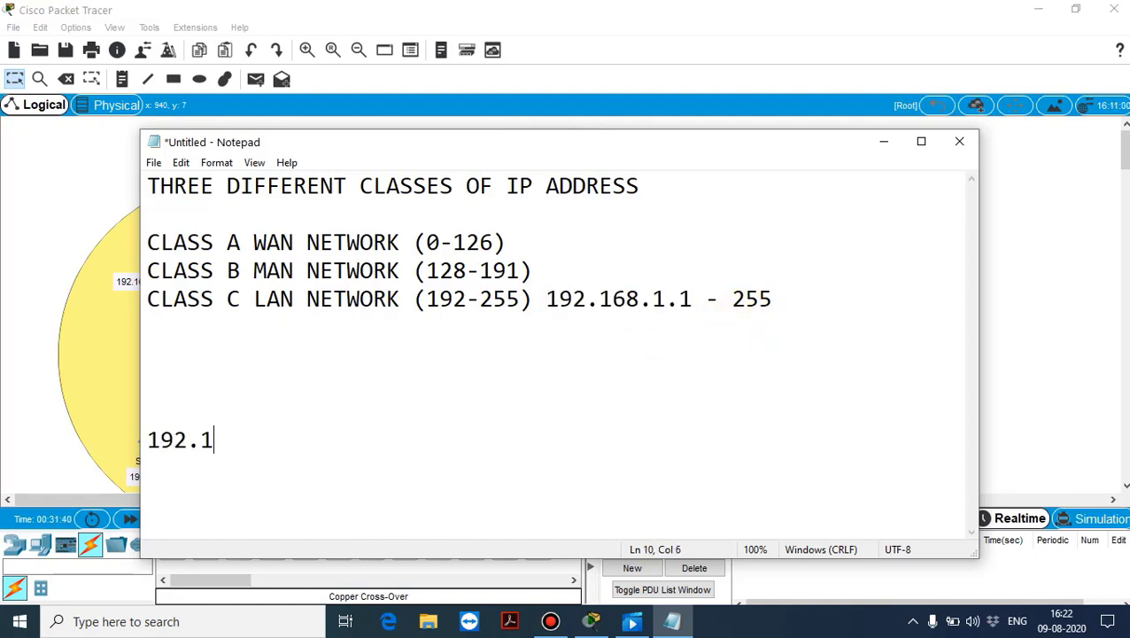
text(68.1.2)
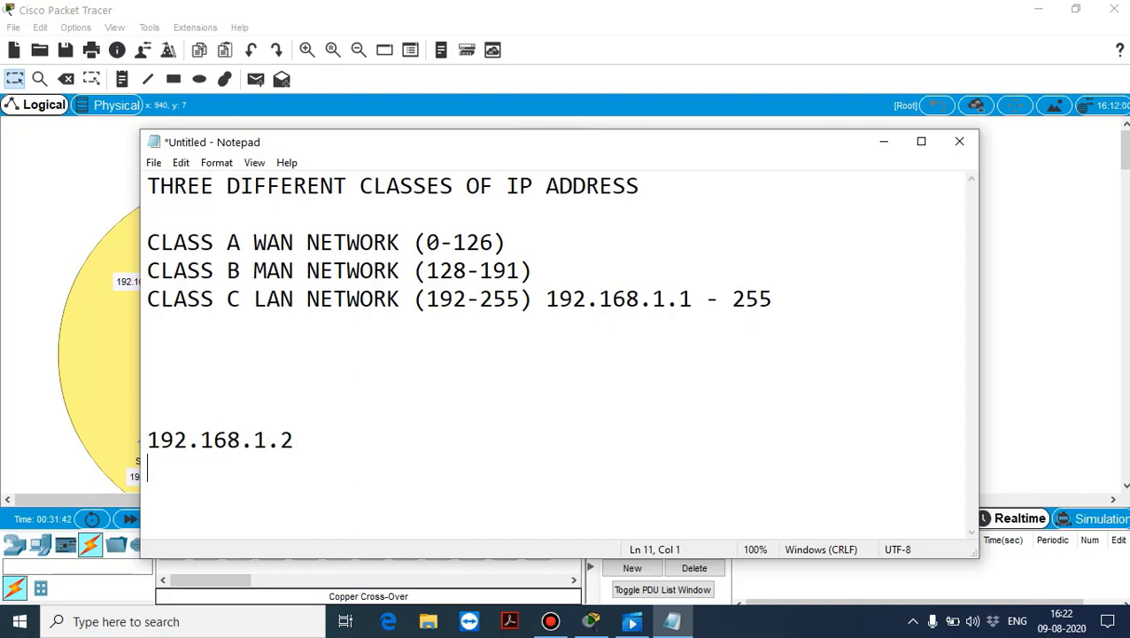
text(.168.)
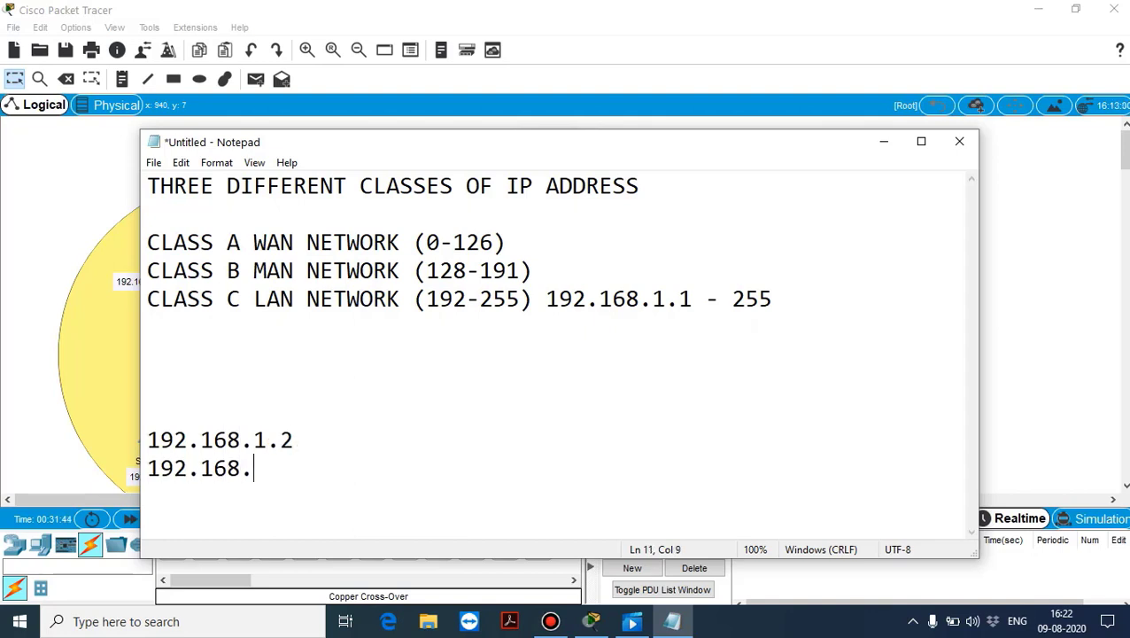
text(1.)
key(Return)
key(Return)
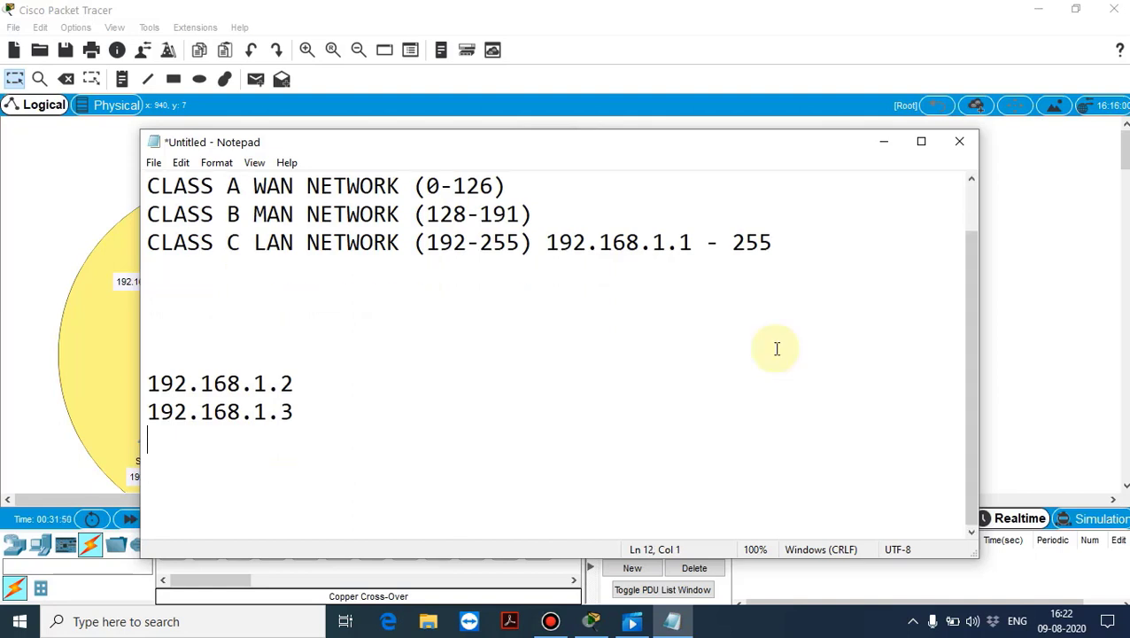
- Append UPTO 255 SYSTEM to the 192.168.1.3 line
text(.)
key(Up)
text(UPTO 2)
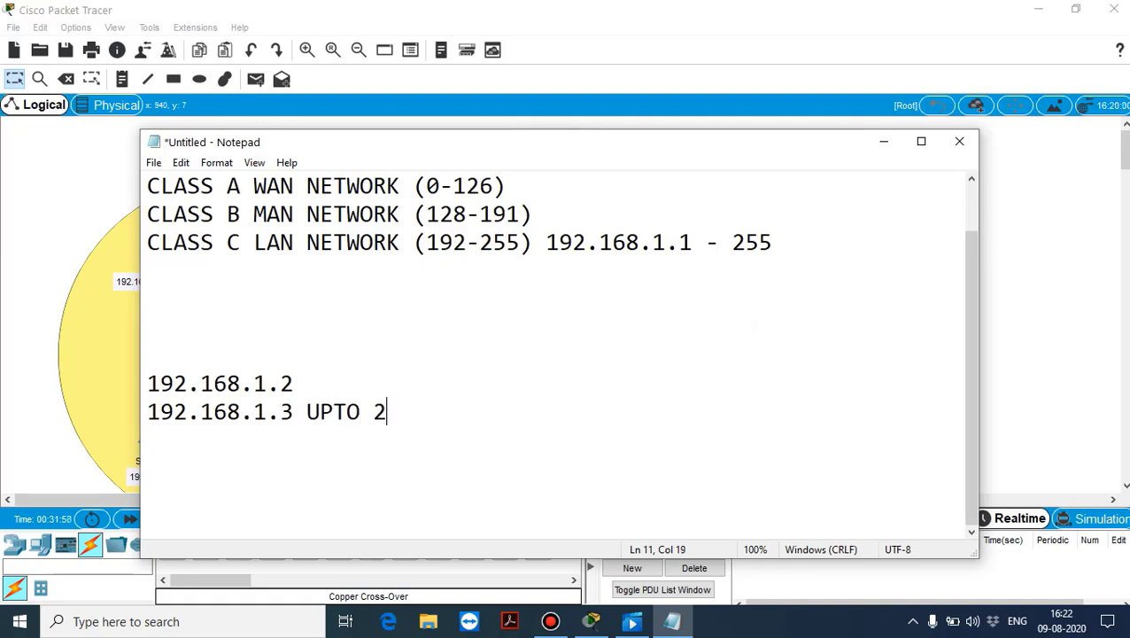
text(55 SYSTEM)
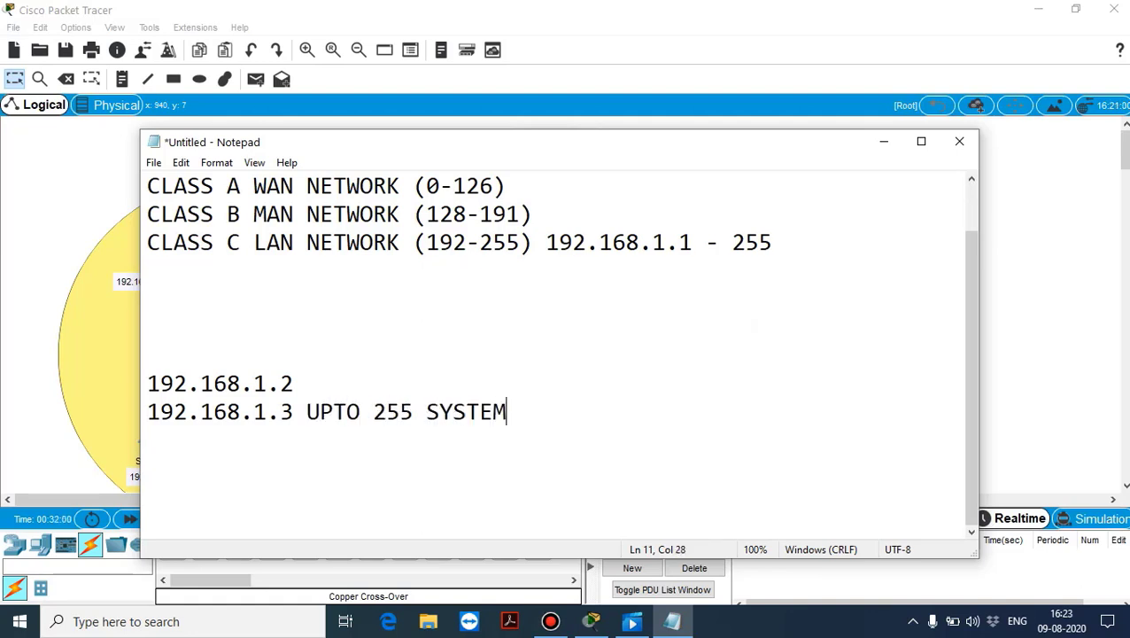
- Add the word AFTER below the 192.168.1.3 line, separated from it by one blank line
key(Return)
text(\)
key(Return)
key(BackSpace)
key(BackSpace)
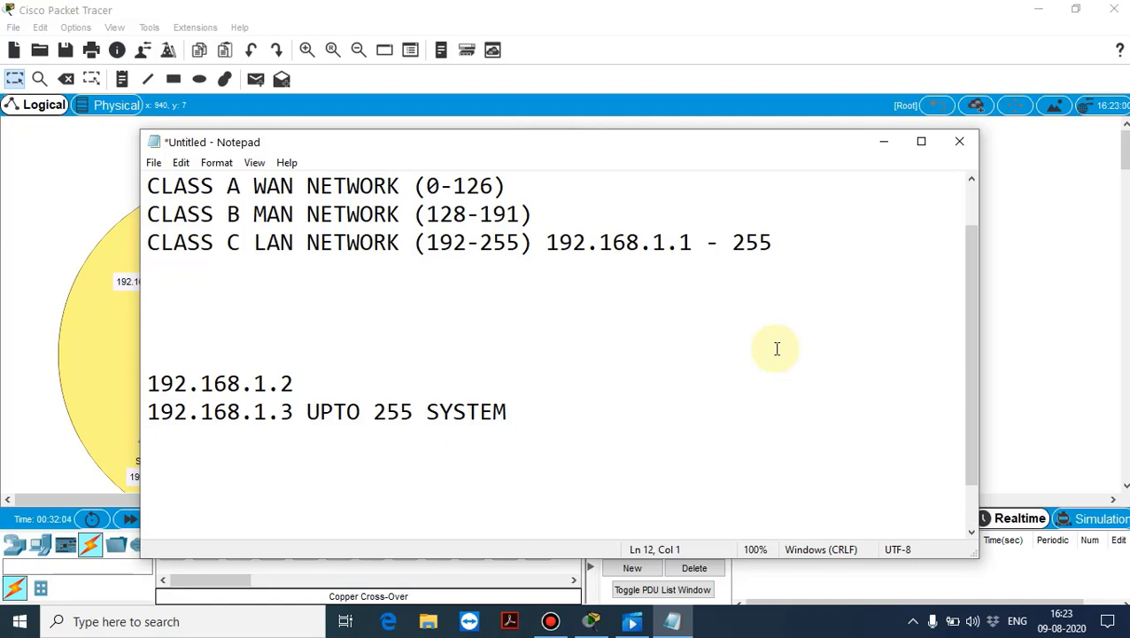
key(Return)
text(AFTER)
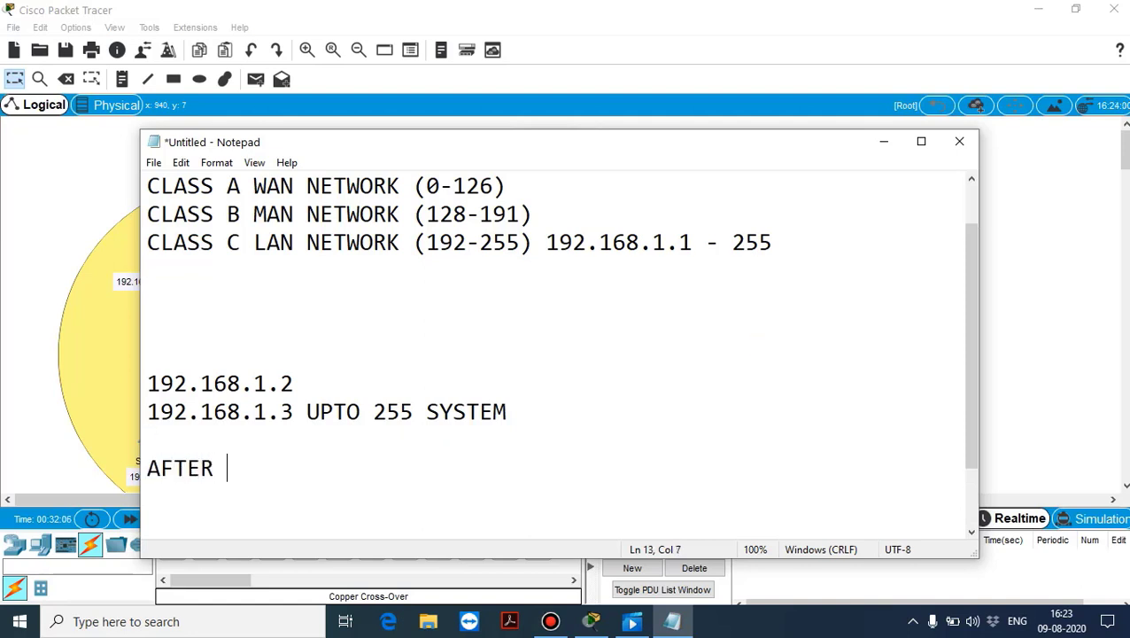
- List 192.168.2.1, 192.168.2.2 and 192.168.2.3......255 on separate lines below AFTER, leaving one blank line first
key(Return)
key(Return)
text(192)
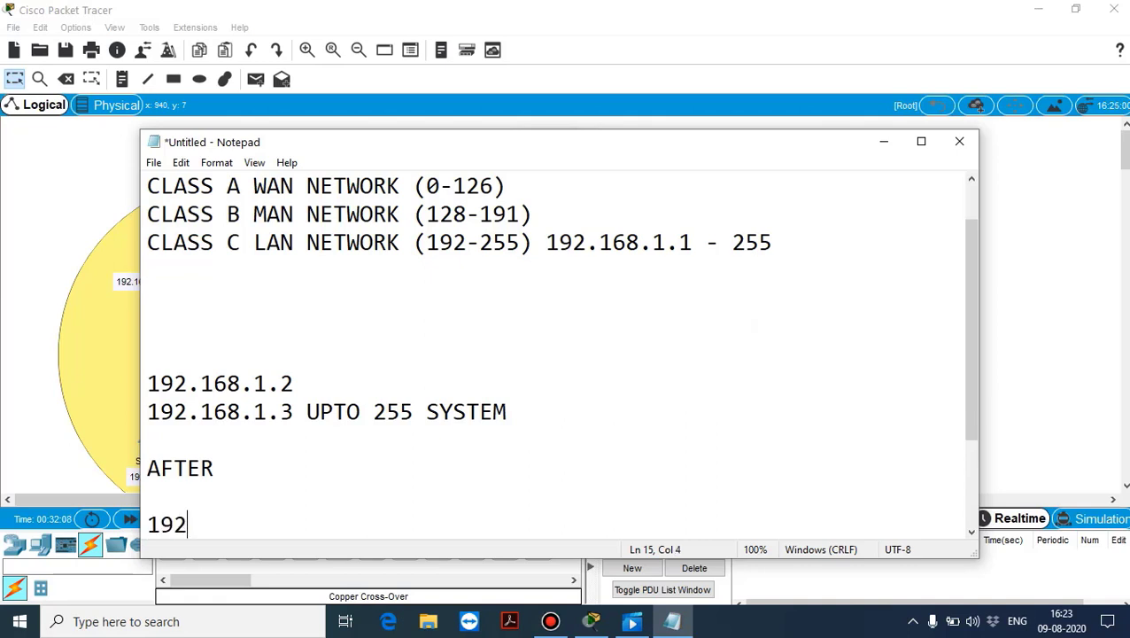
text(.168.2)
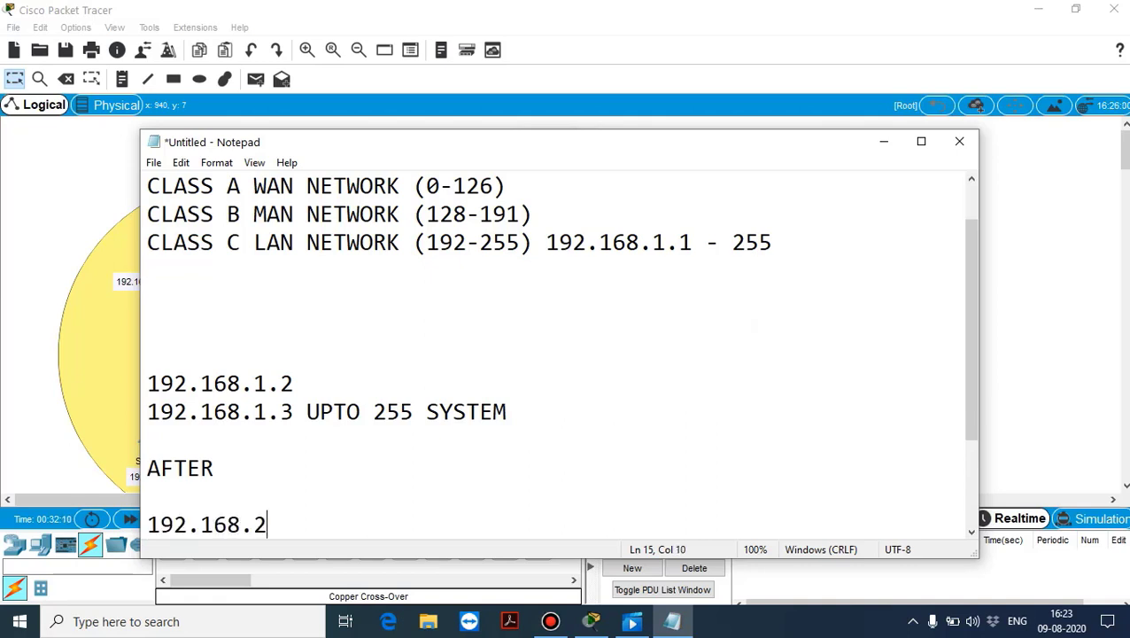
text(.1)
key(Return)
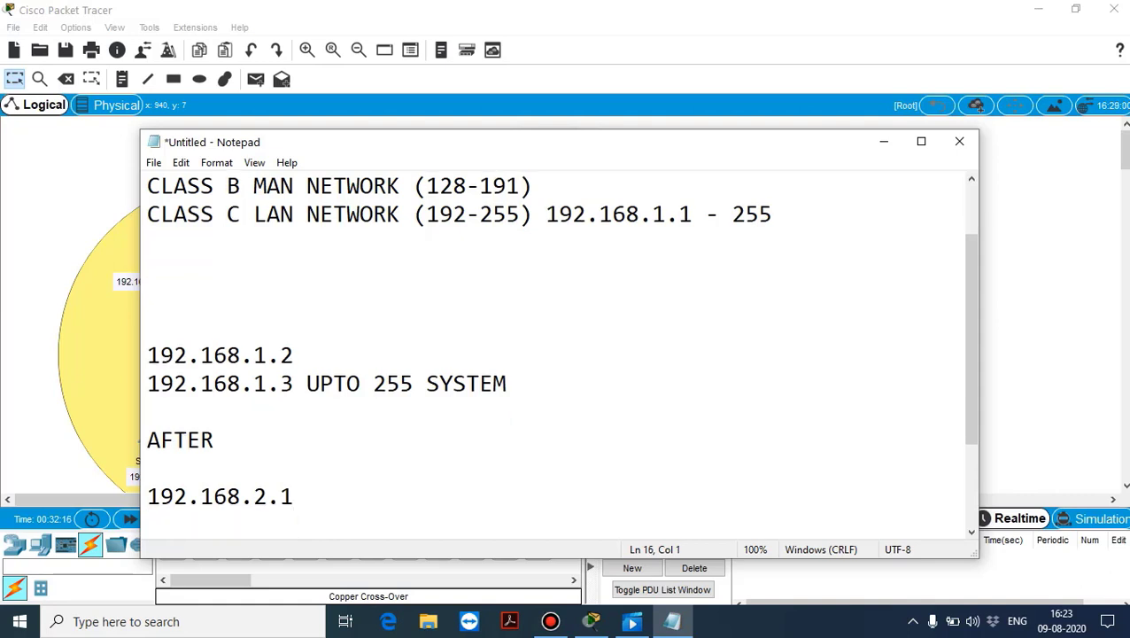
text(192.168.2)
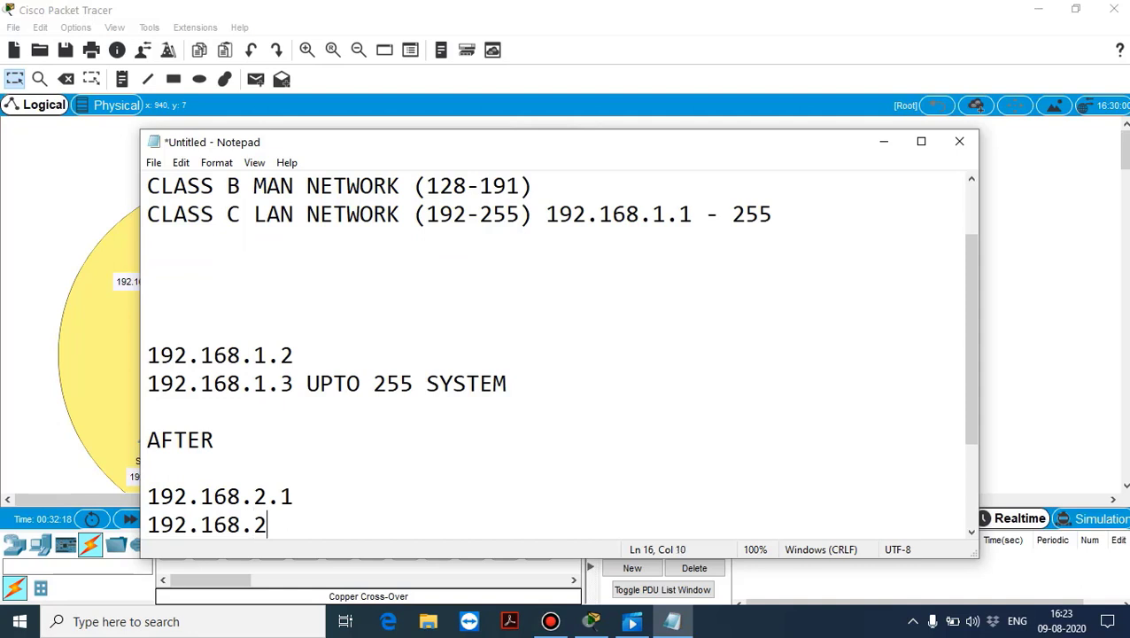
text(.2)
key(Return)
text(192.1)
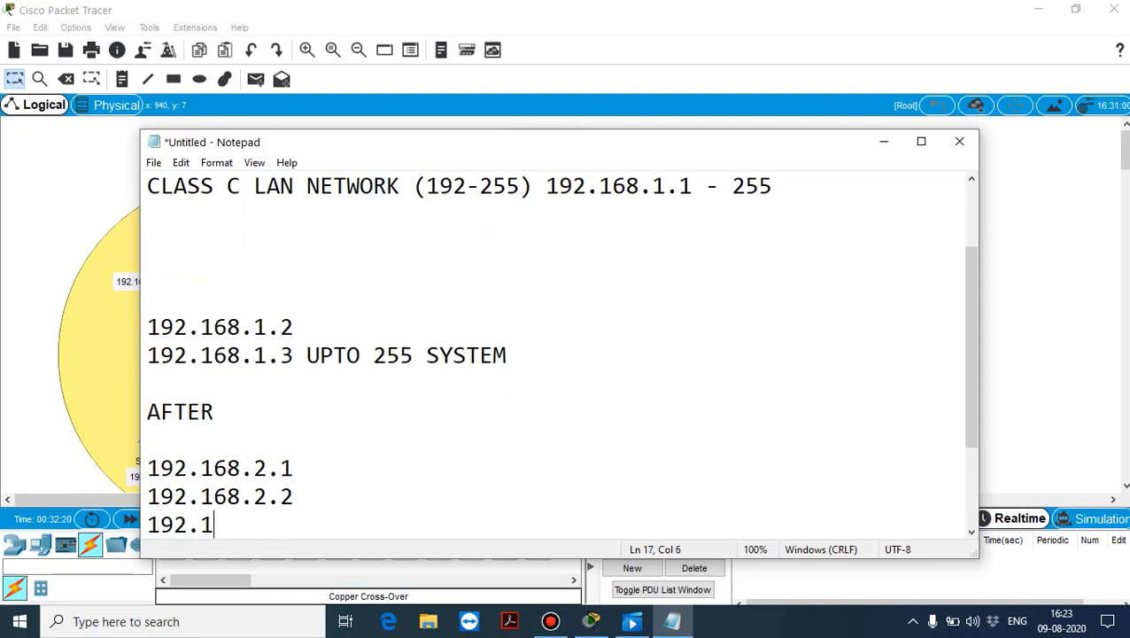
text(68.2.3..)
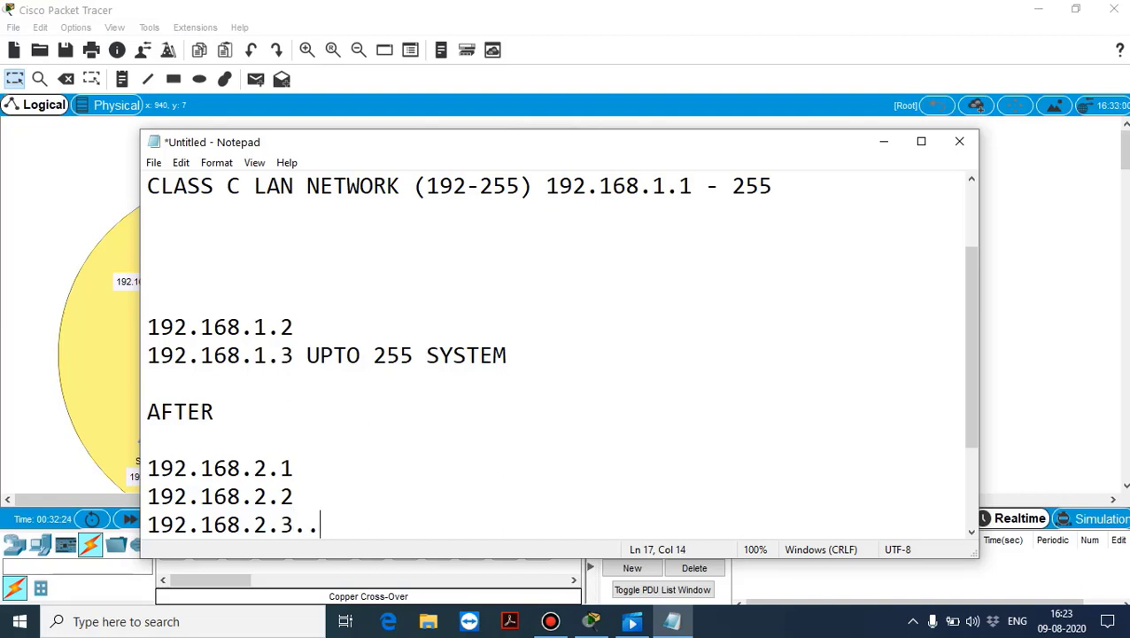
text(....255)
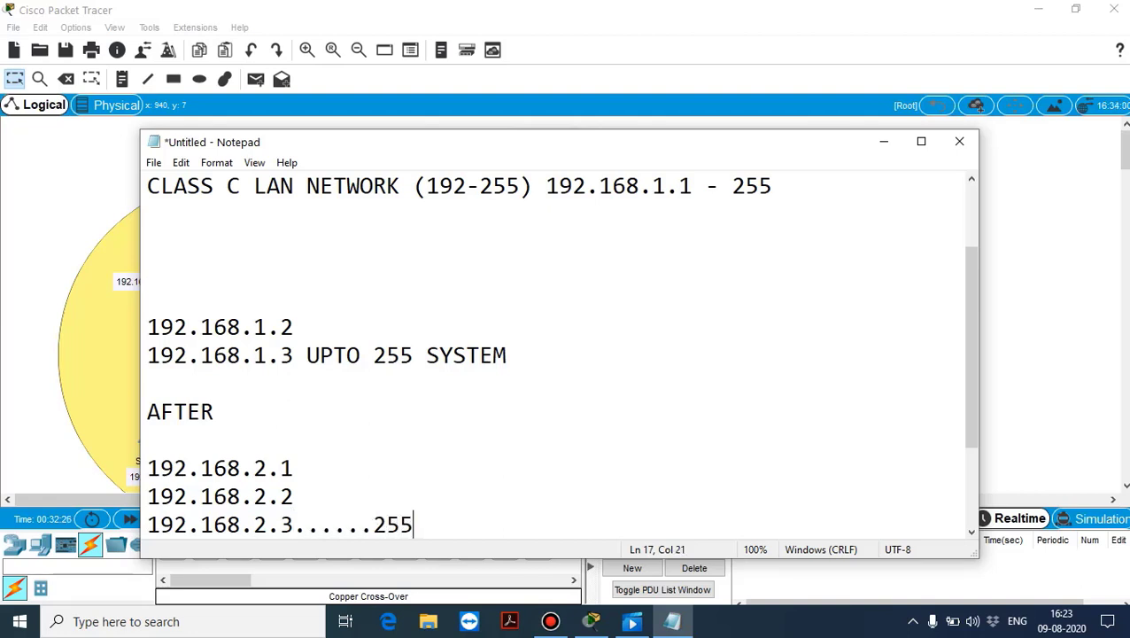
- Close the Untitled note and discard its unsaved changes
right_click(773, 348)
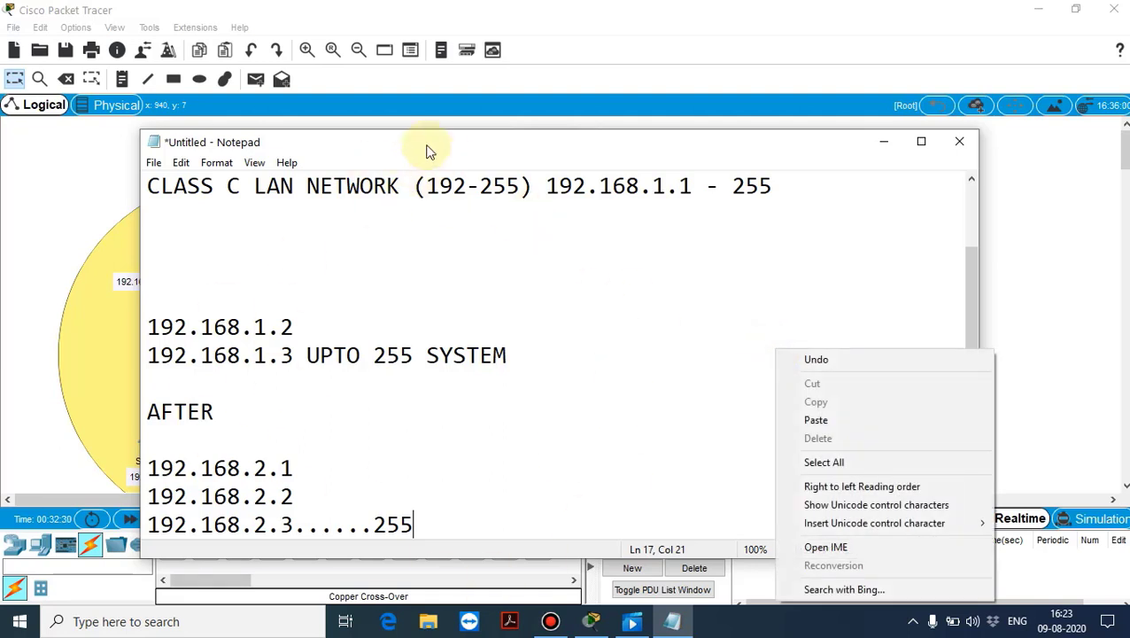
click(960, 144)
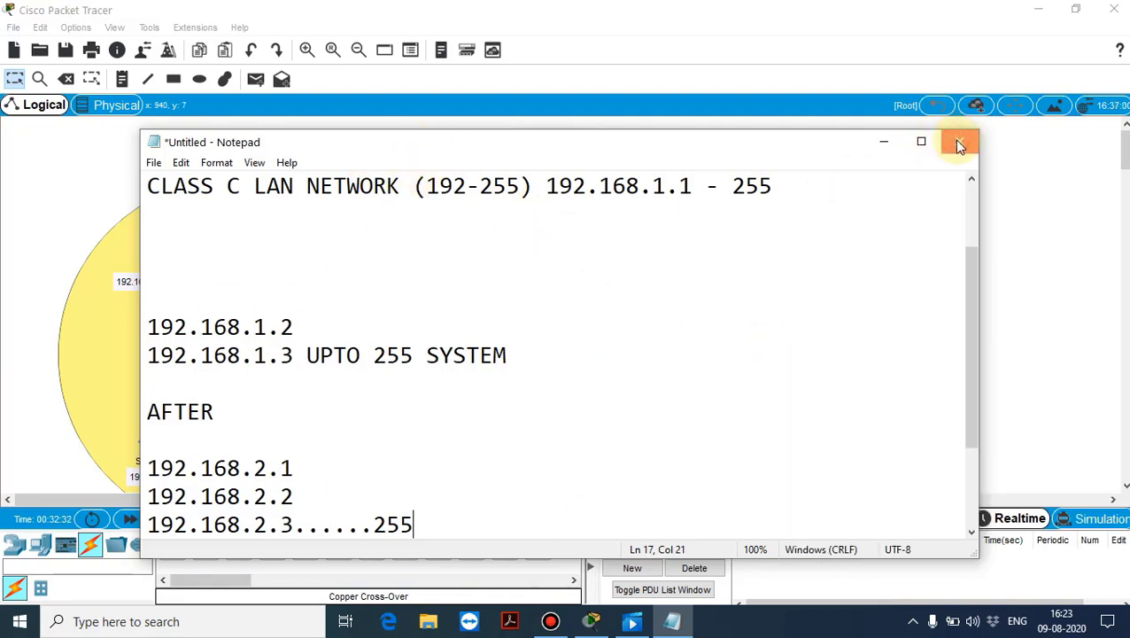
click(960, 144)
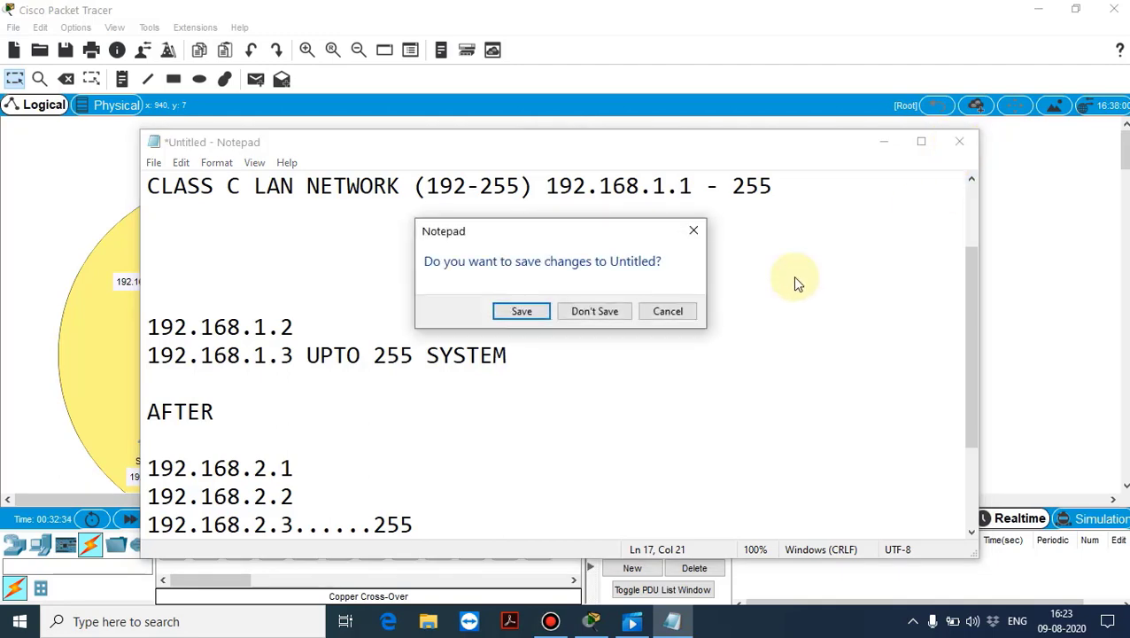
click(589, 312)
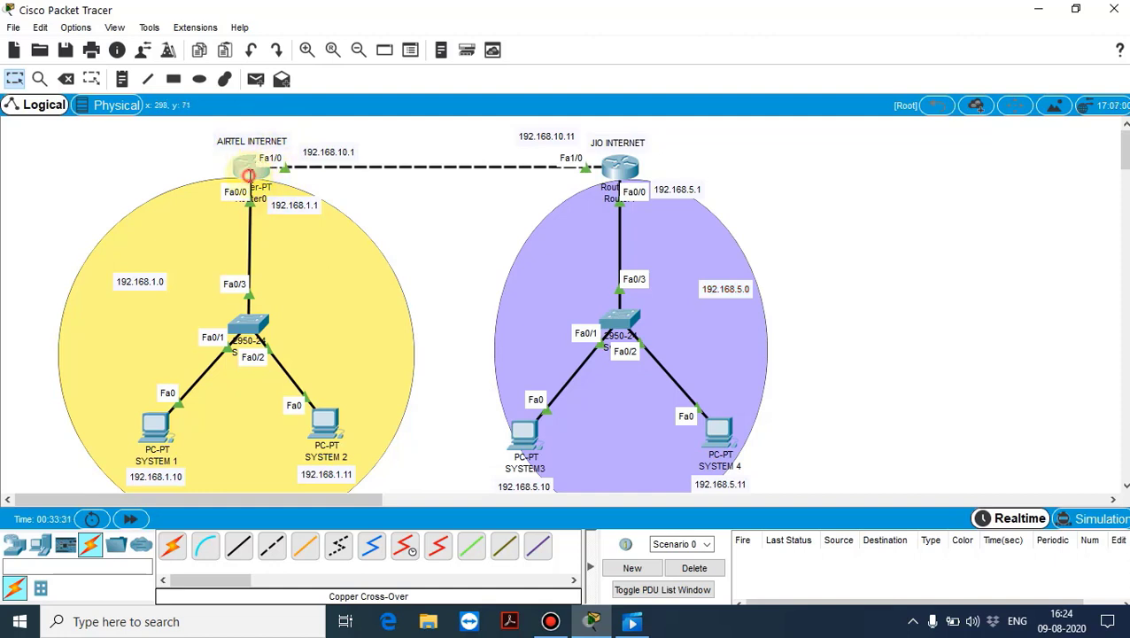
- Start a static route on the AIRTEL router with 192.168.5.0 as the destination network
click(257, 168)
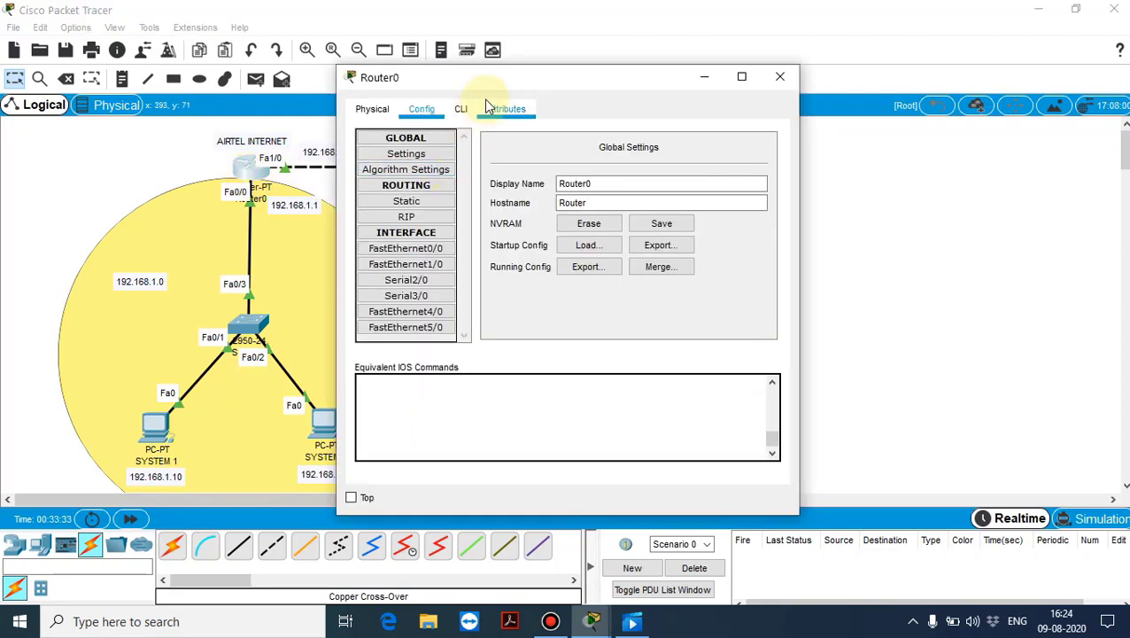
drag(500, 78, 818, 204)
click(740, 330)
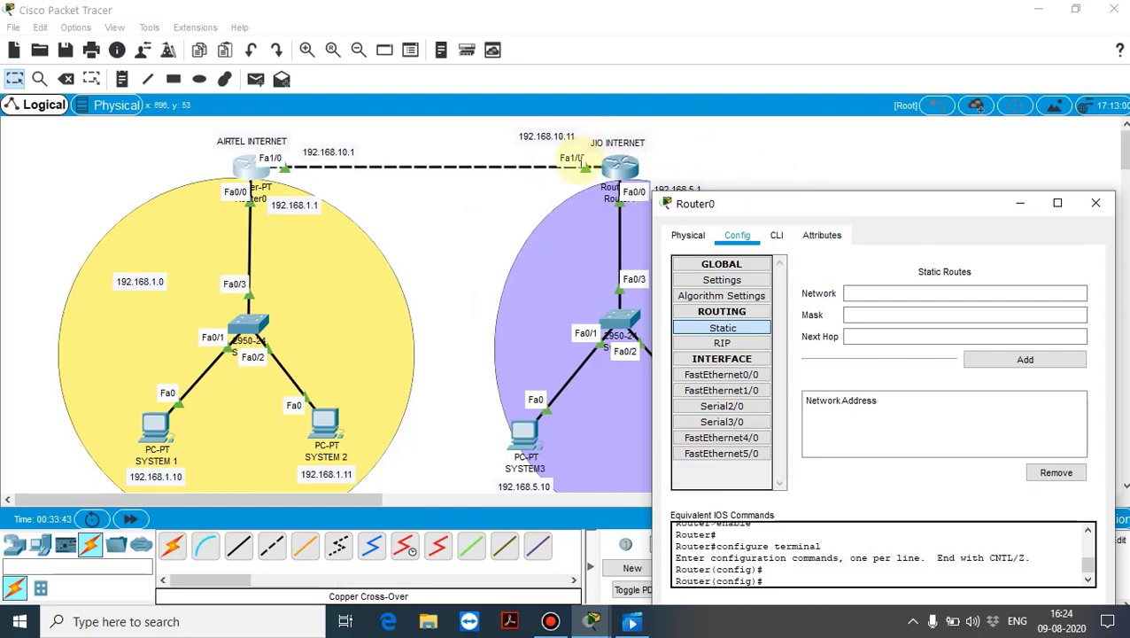
click(868, 292)
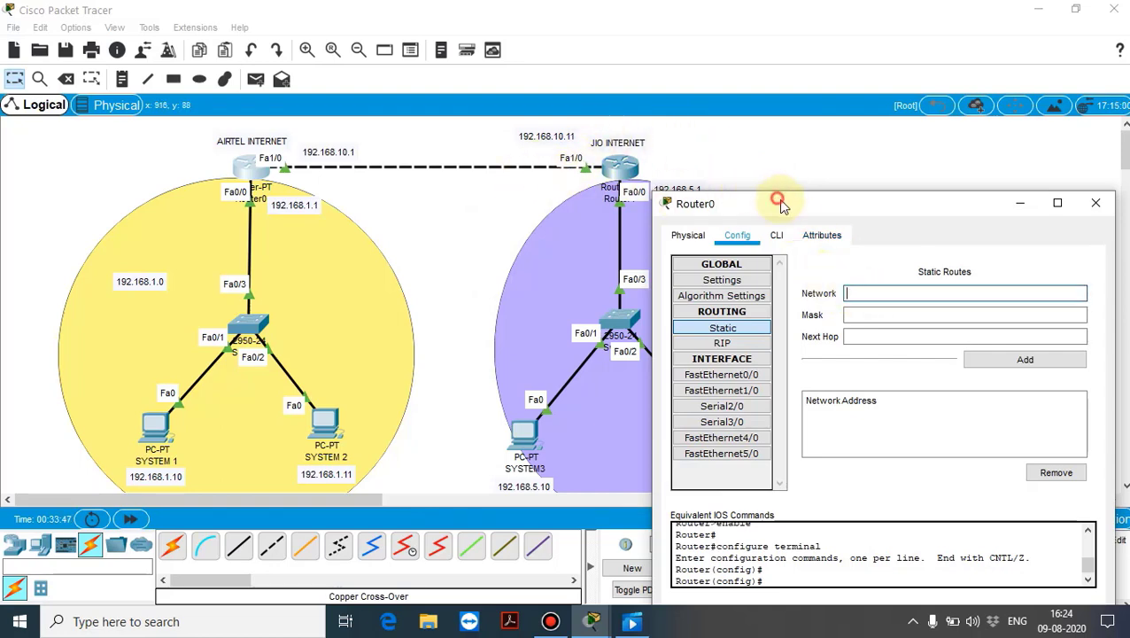
drag(785, 201, 919, 187)
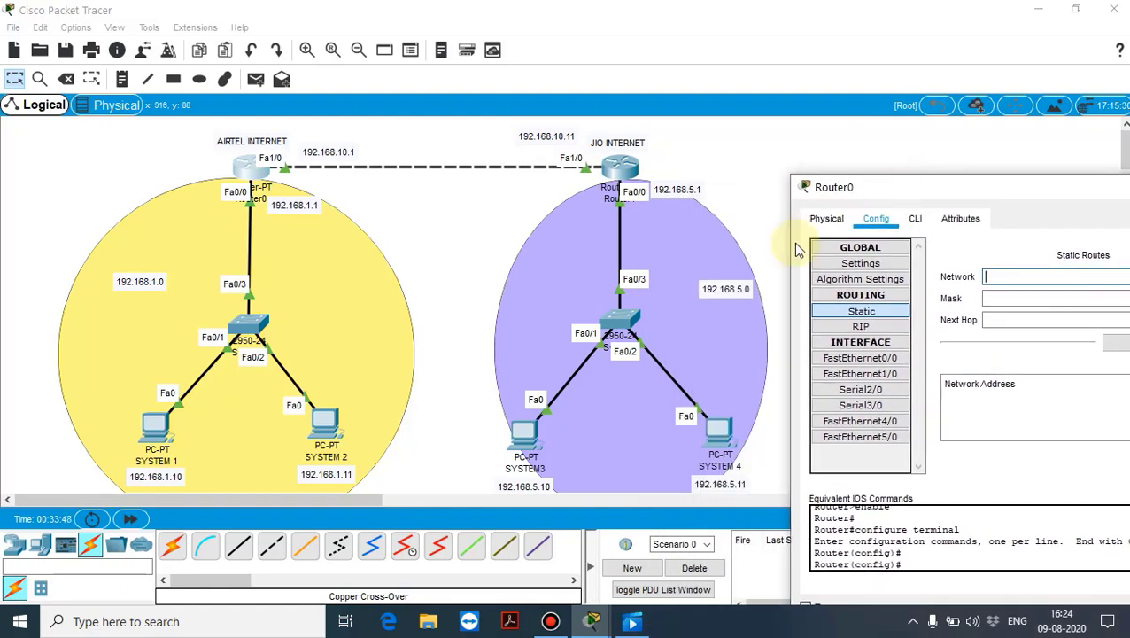
click(1058, 277)
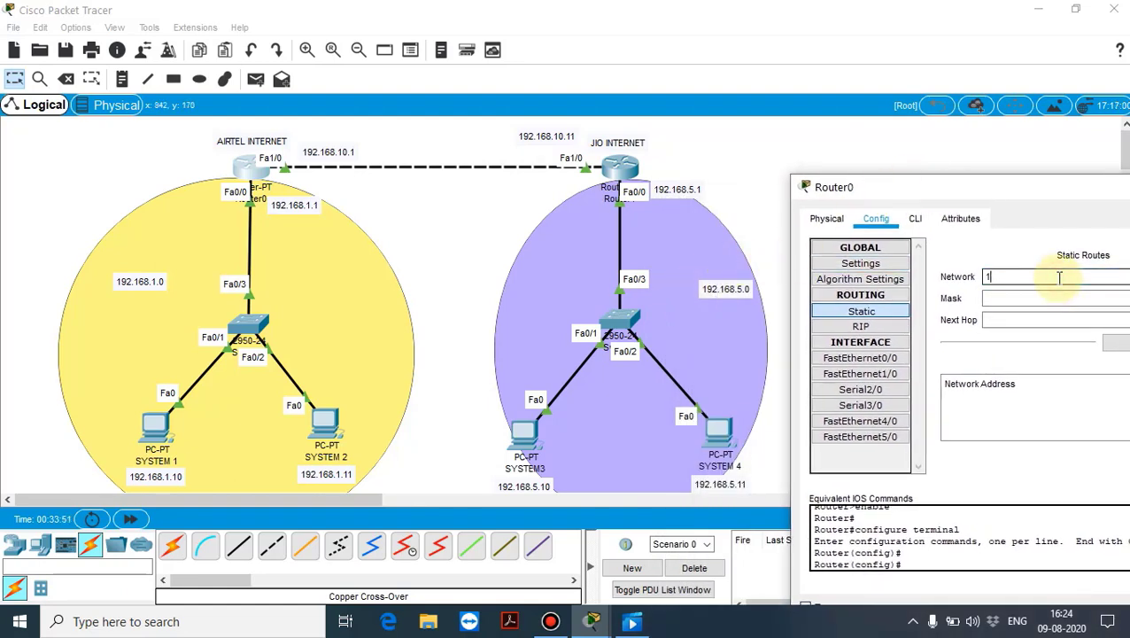
text(192.168.5.0)
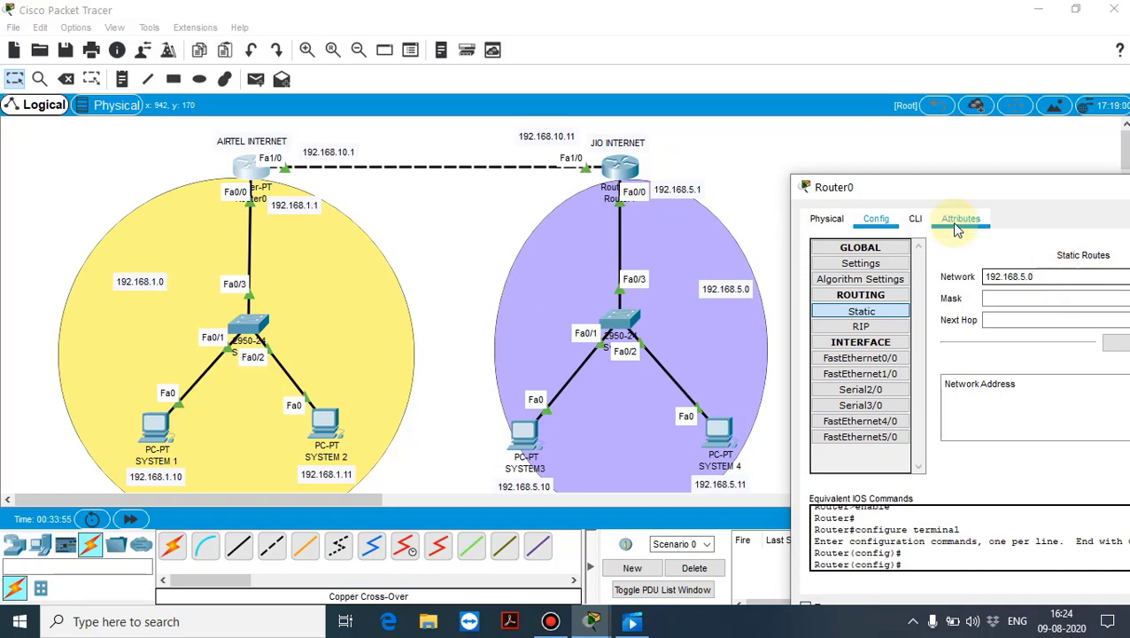
- Complete the AIRTEL router's static route with mask 255.255.255.0 and next hop 192.168.10.11, add it, and close the router's settings
click(1006, 301)
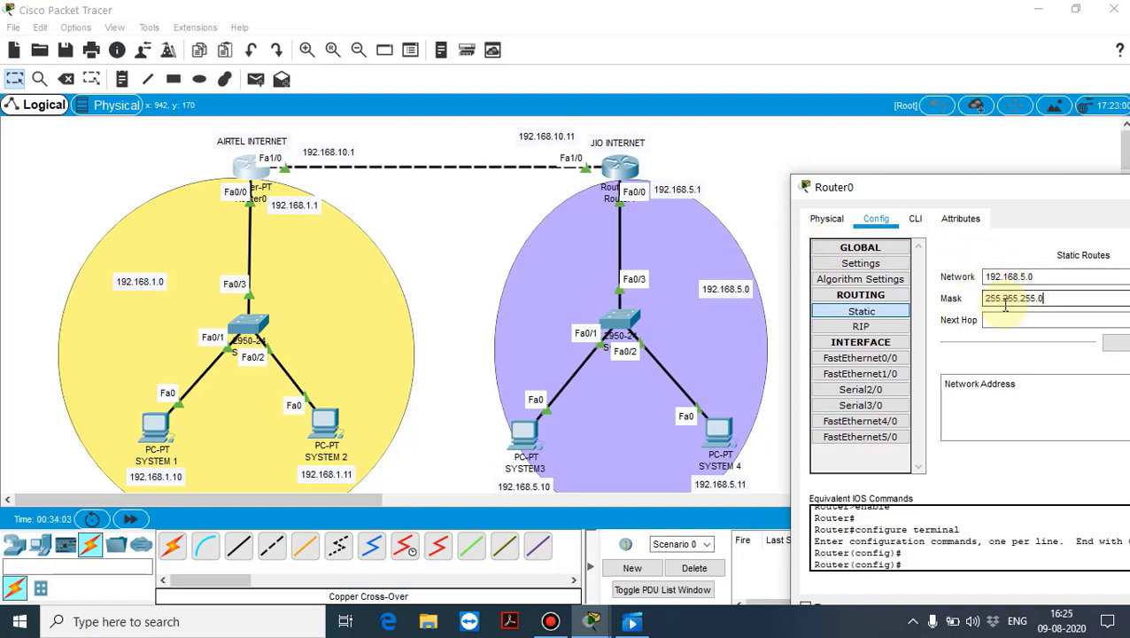
key(Tab)
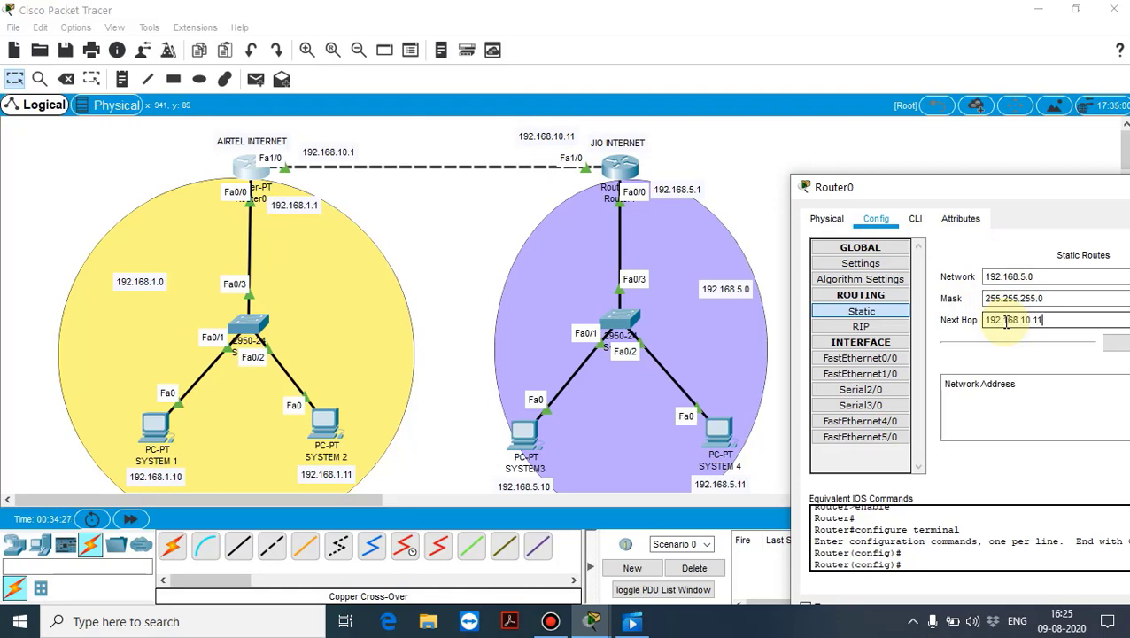
drag(1090, 188, 986, 99)
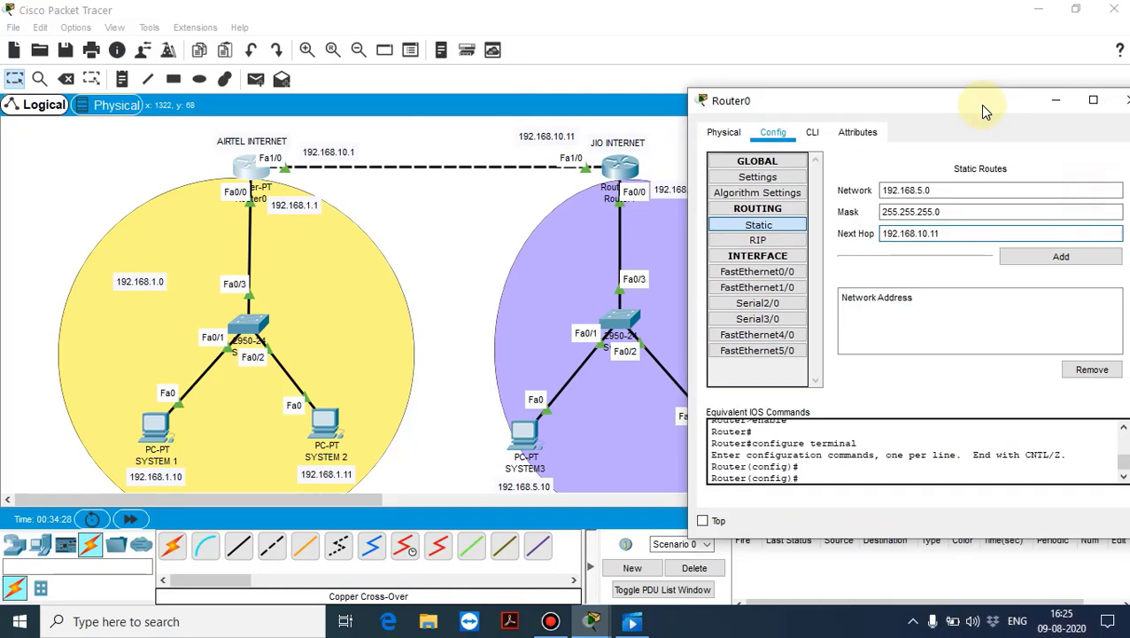
click(1077, 257)
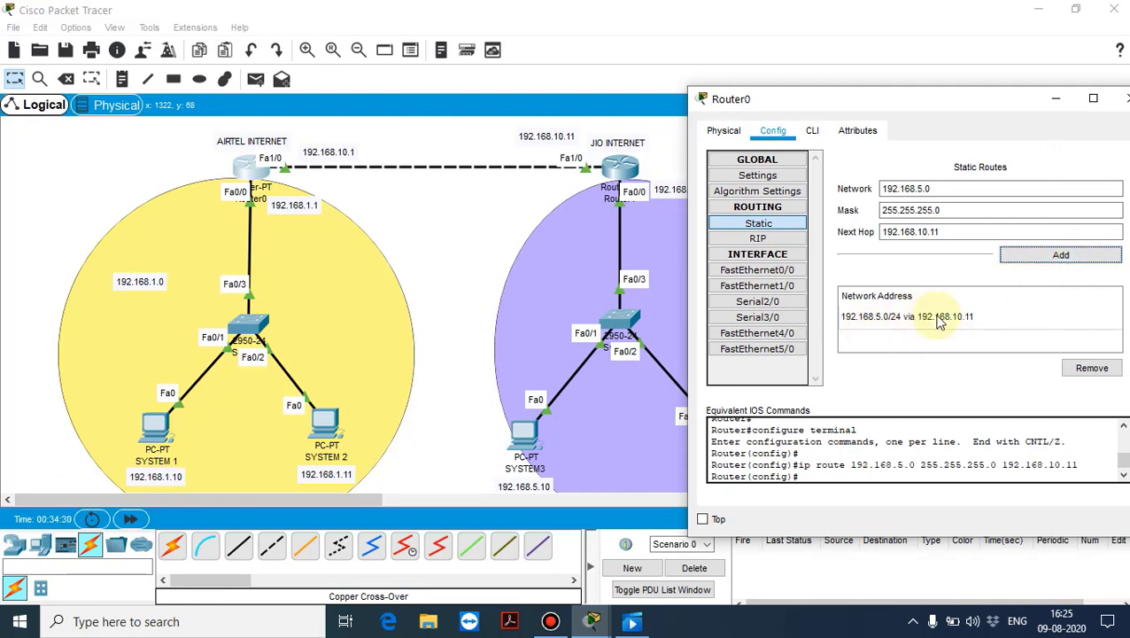
drag(981, 103, 929, 102)
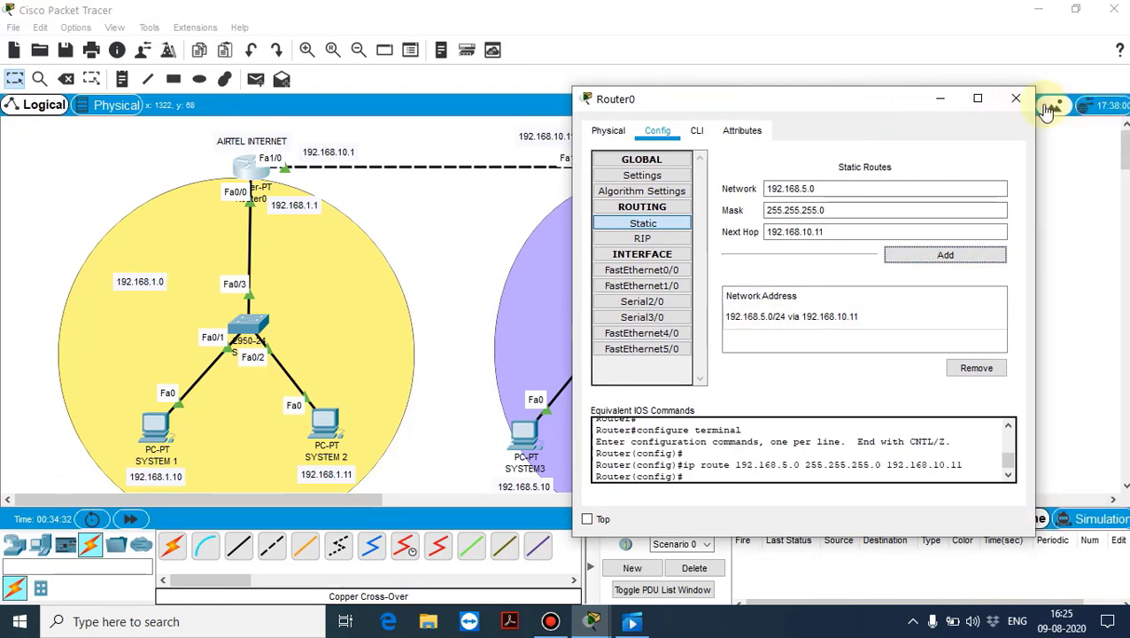
click(1016, 98)
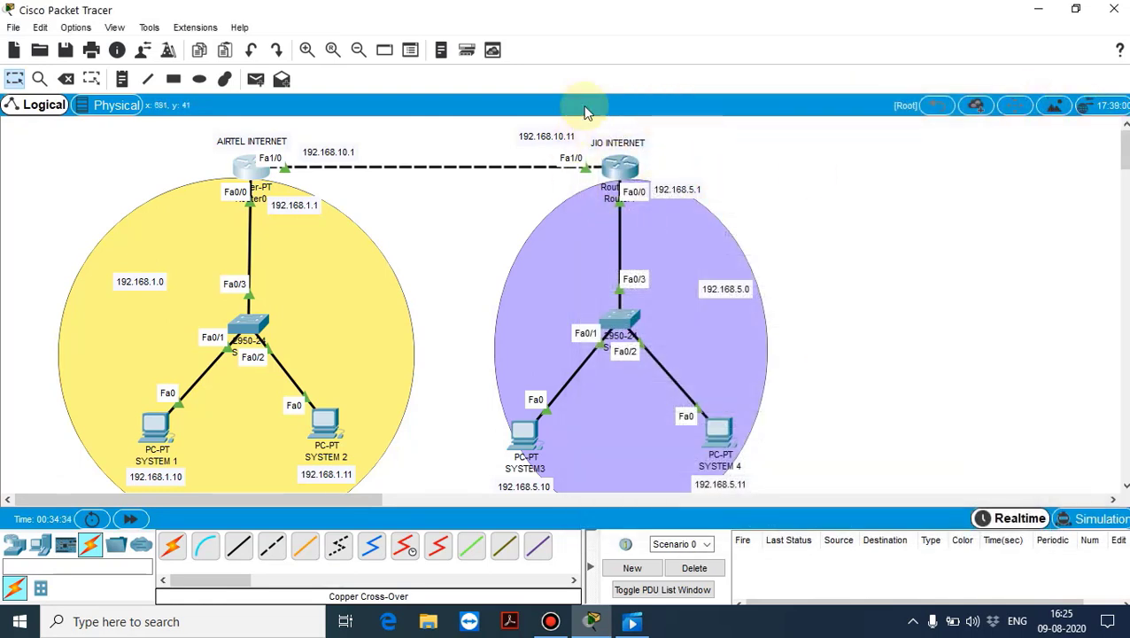
- Add a static route on the JIO router to network 192.168.1.0, mask 255.255.255.0, next hop 192.168.10.1, and close its settings
click(625, 168)
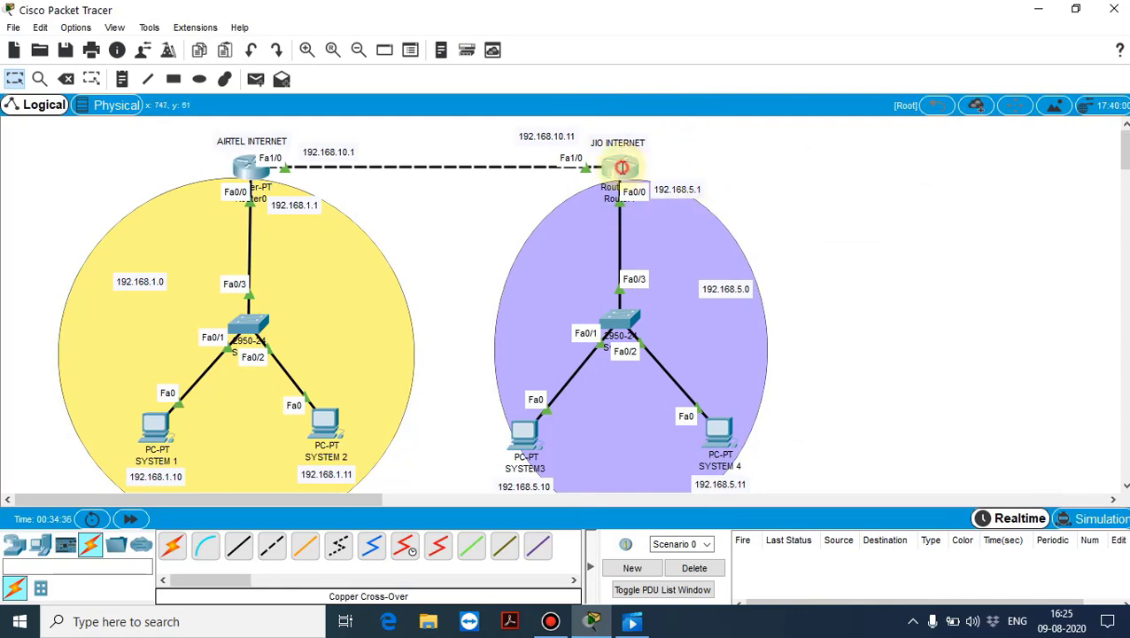
drag(554, 84, 900, 79)
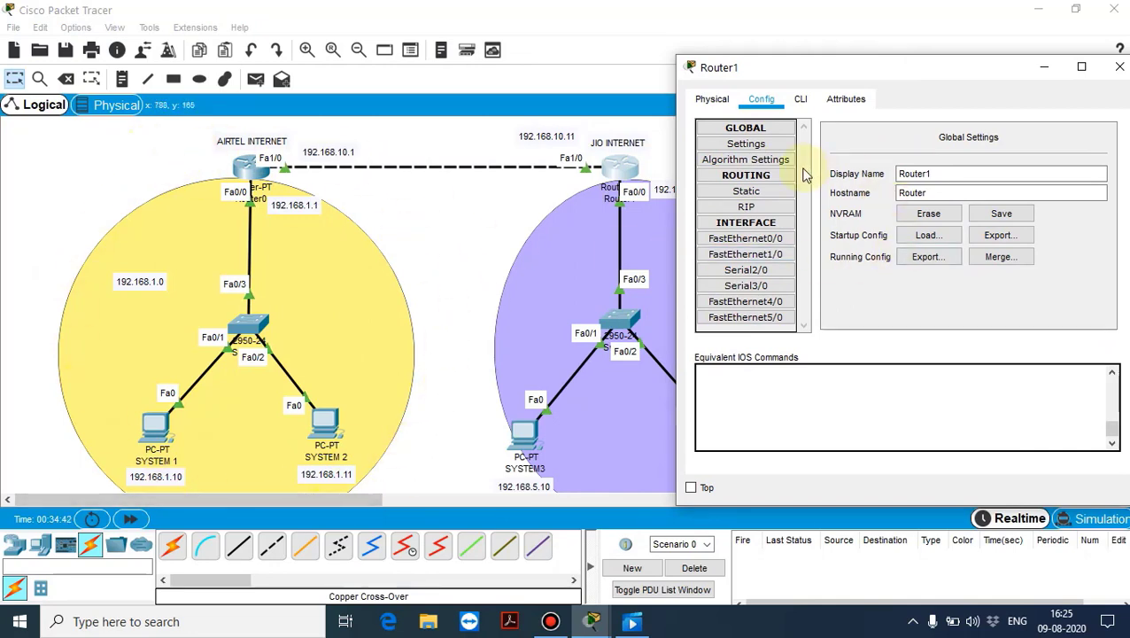
click(749, 191)
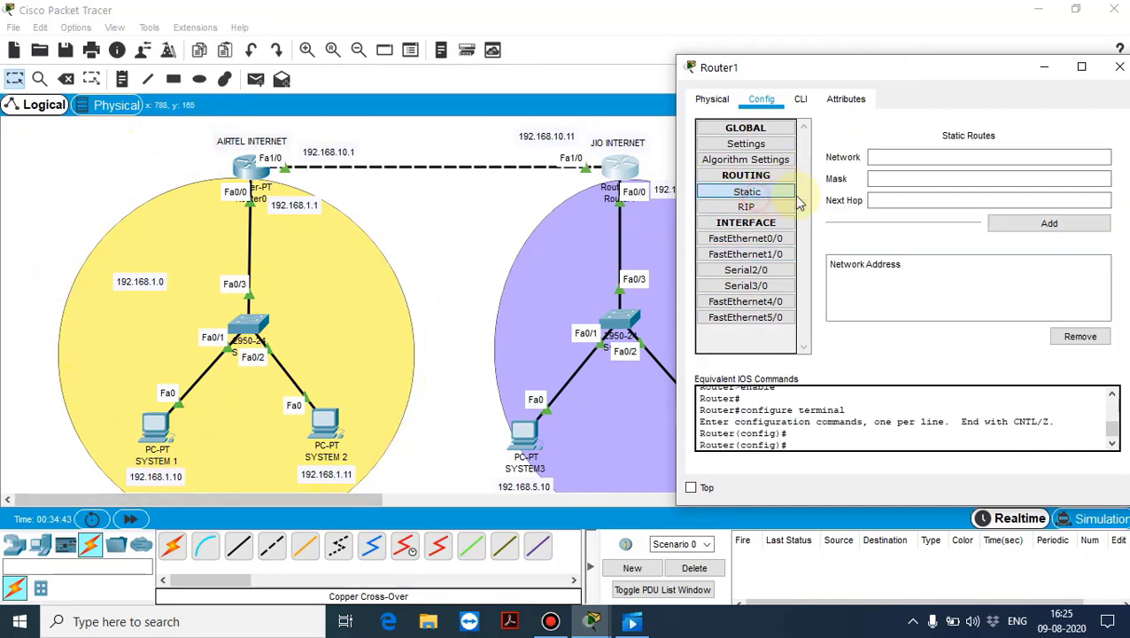
click(941, 157)
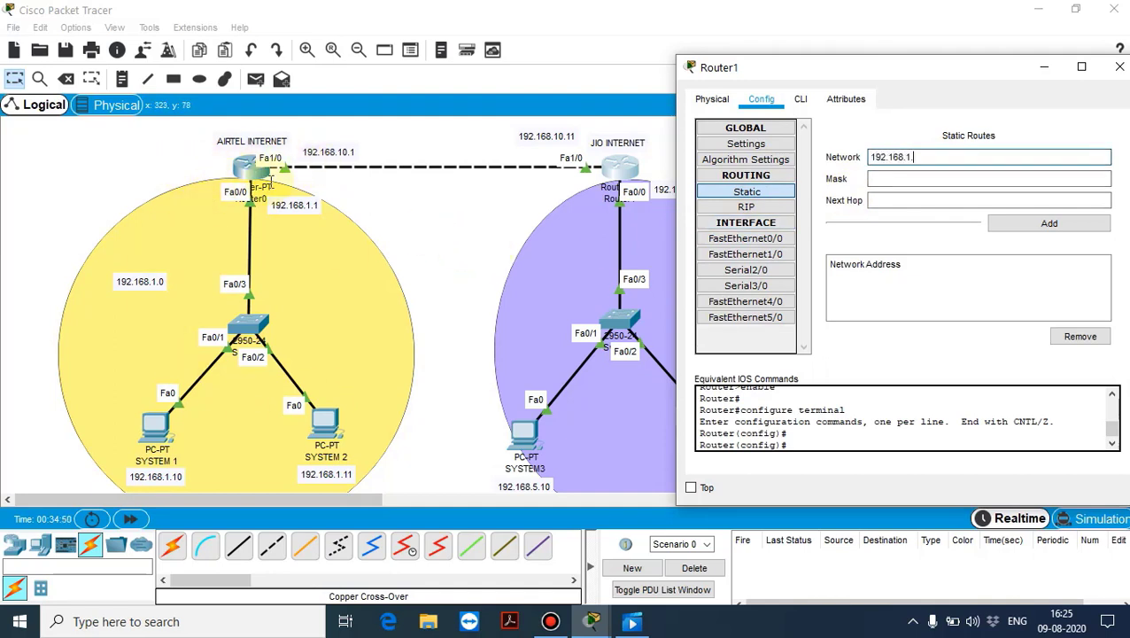
key(Tab)
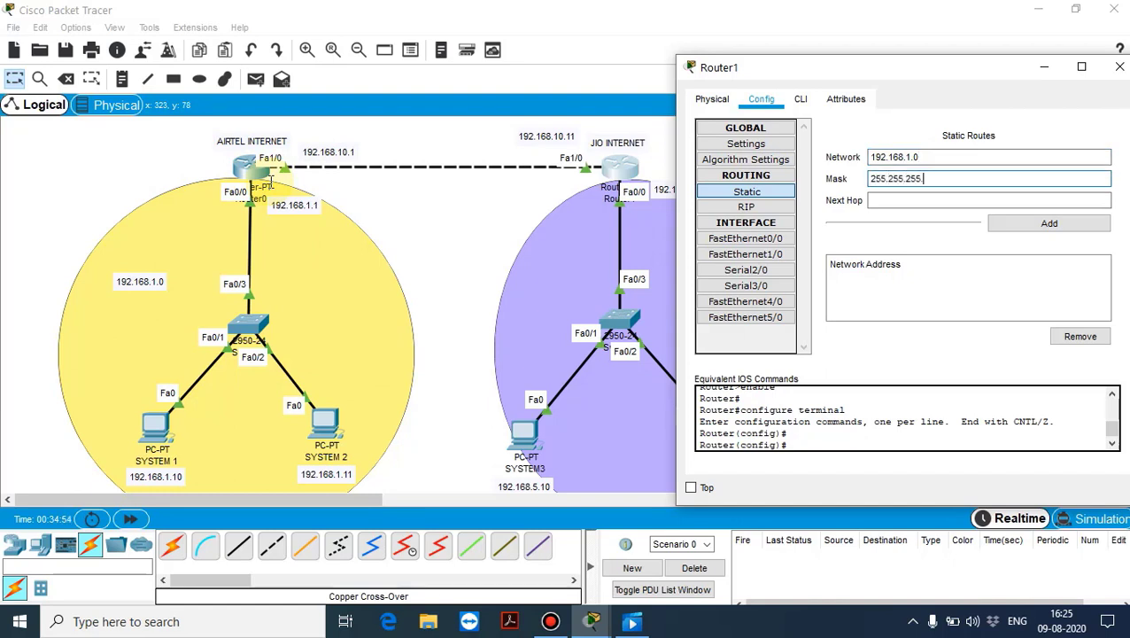
text(255.255.255.0)
key(Tab)
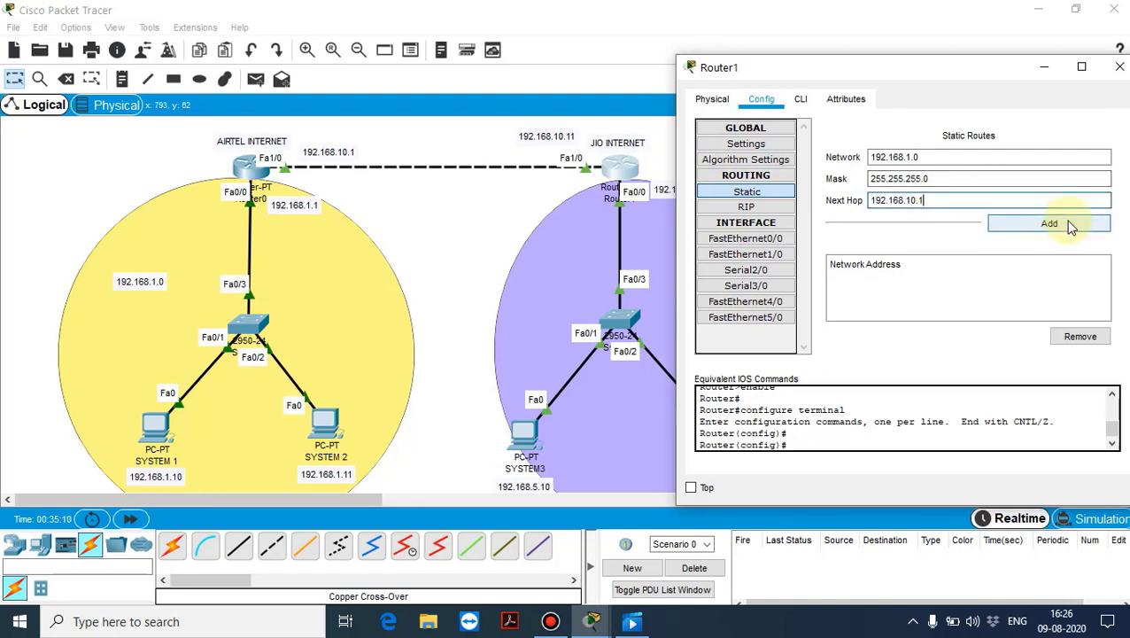
click(999, 223)
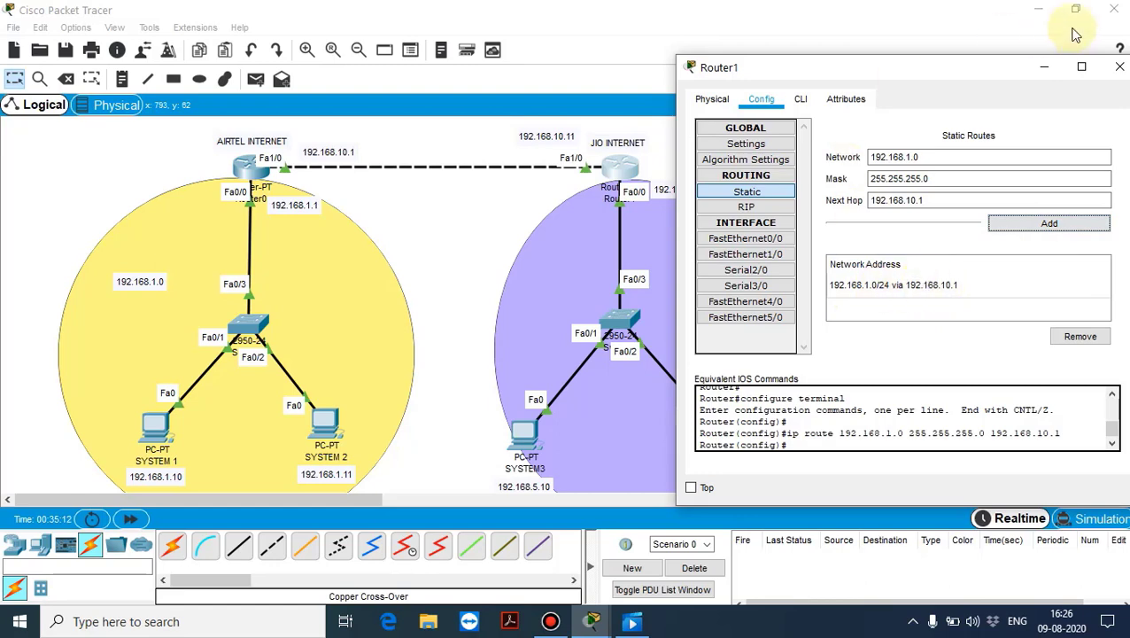
click(1117, 68)
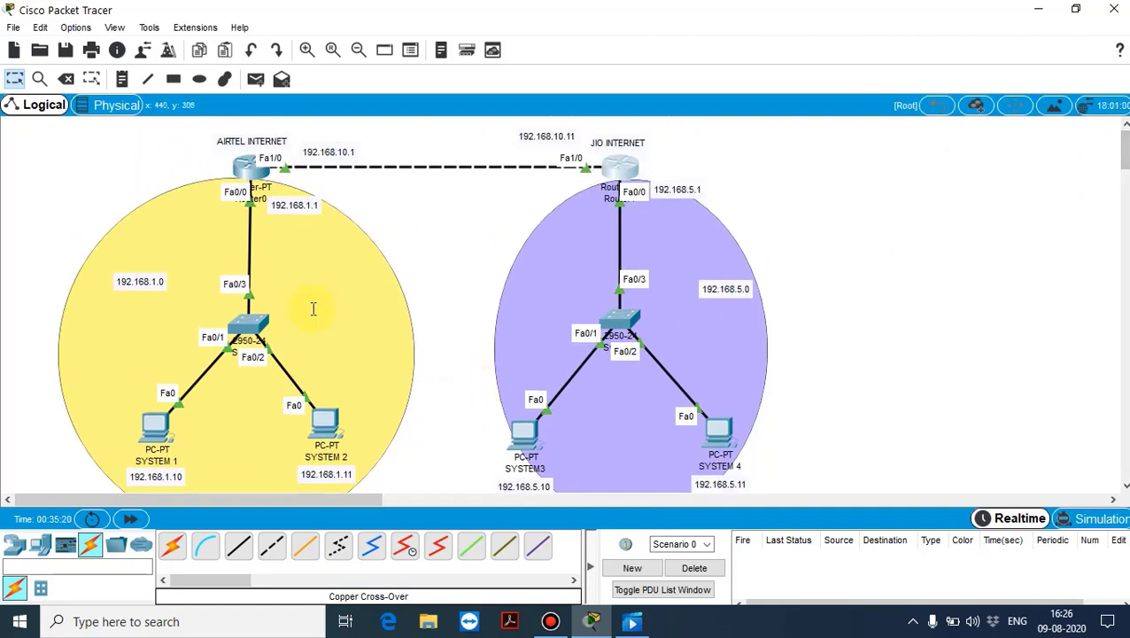
- Test the AIRTEL network by sending simple PDUs from SYSTEM 1 to SYSTEM 2 and from SYSTEM 1 to the AIRTEL router
click(257, 81)
click(157, 429)
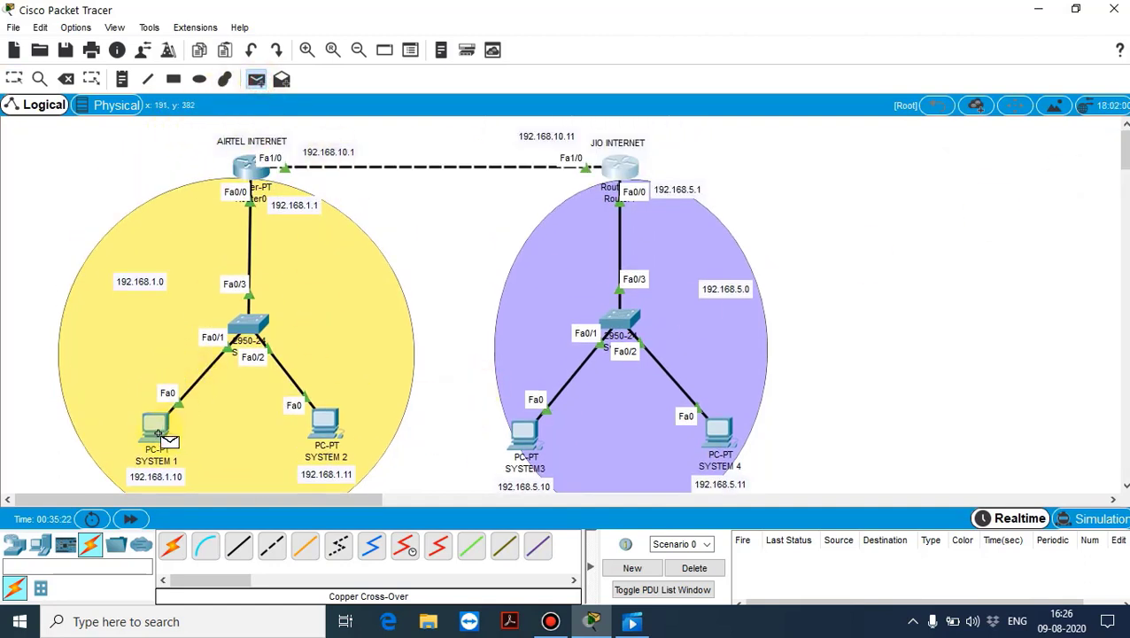
click(321, 404)
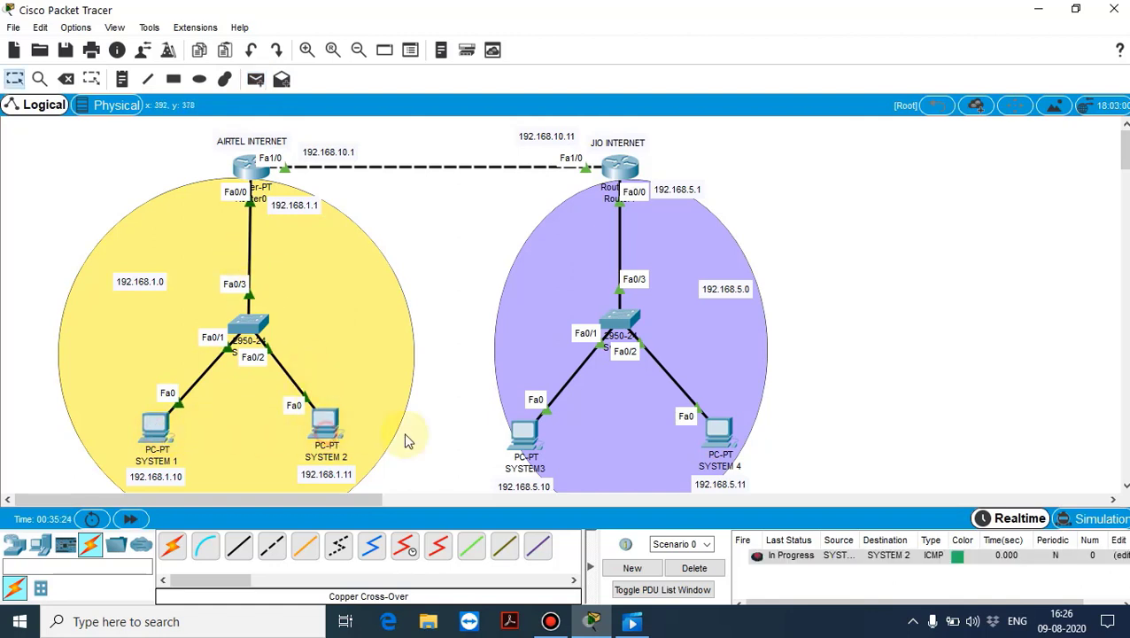
click(257, 81)
click(158, 425)
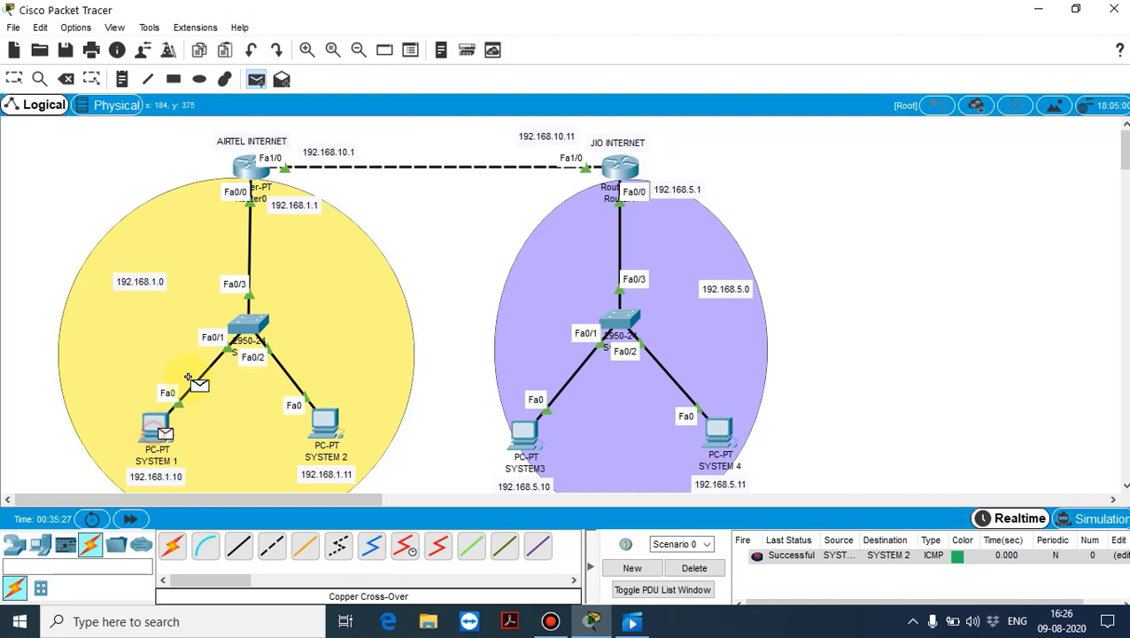
click(251, 167)
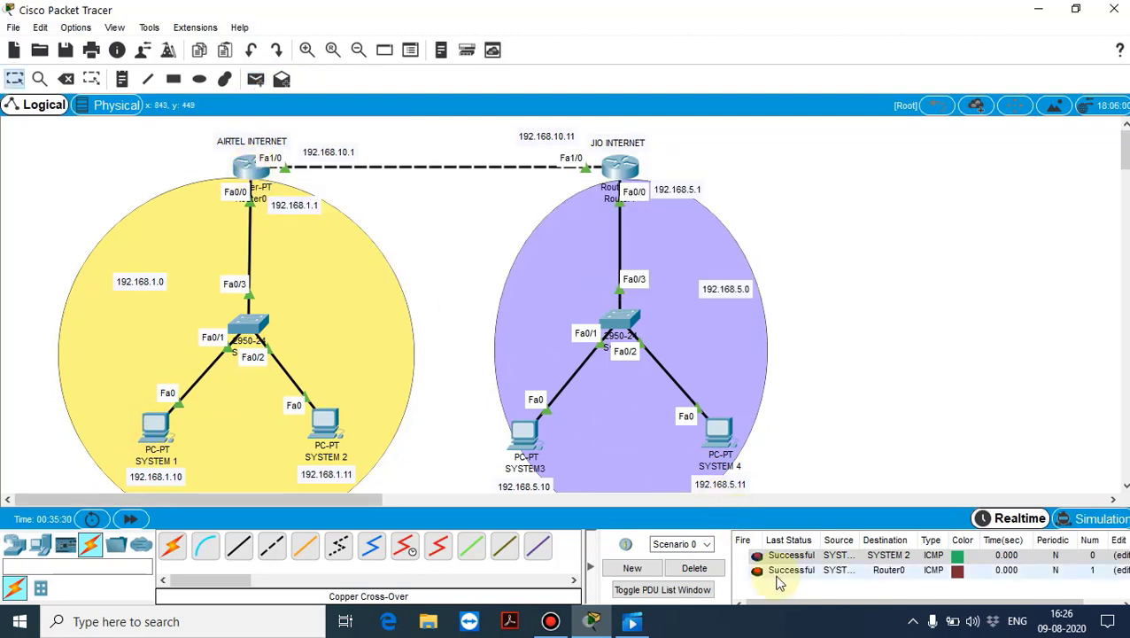
- Send a simple PDU from SYSTEM3 to the JIO router, and delete the scenario's test entries
click(256, 79)
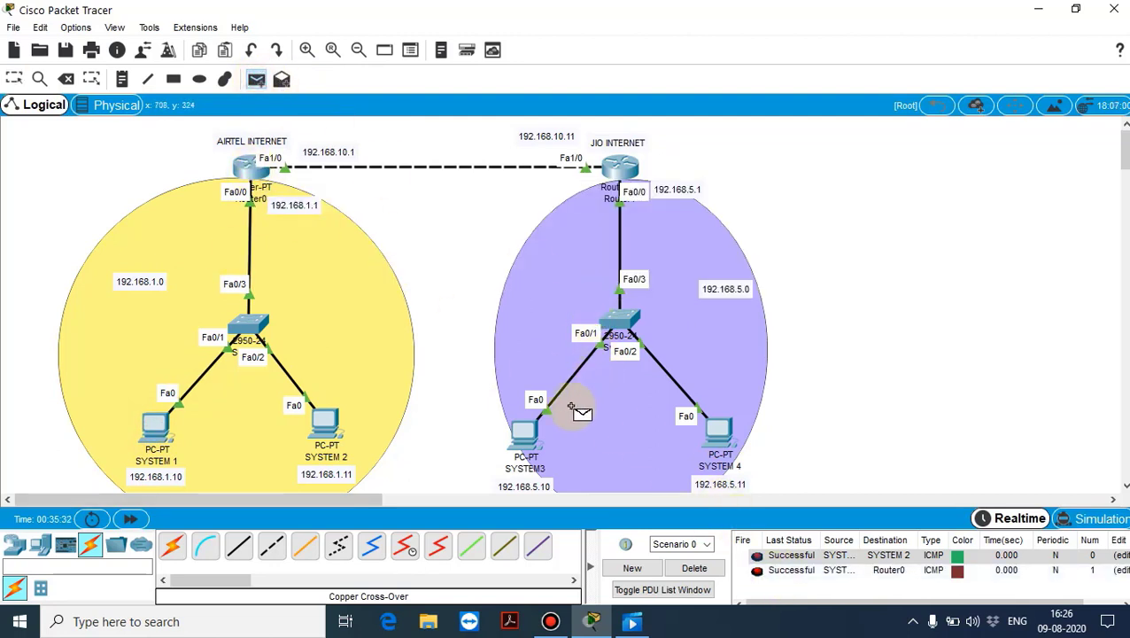
click(519, 436)
click(603, 168)
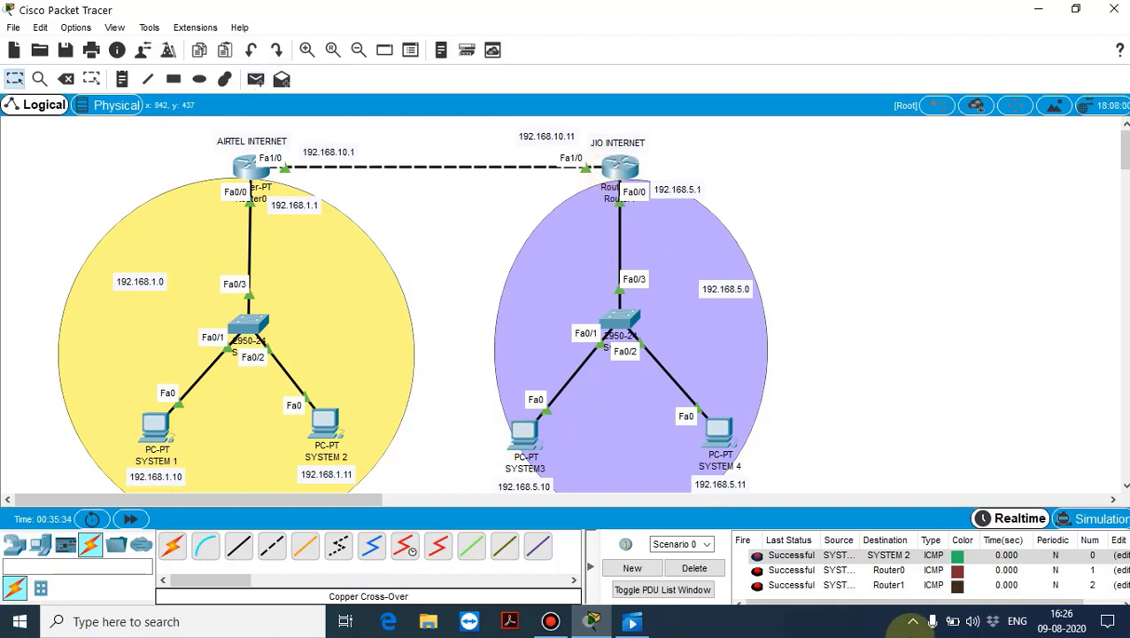
click(699, 562)
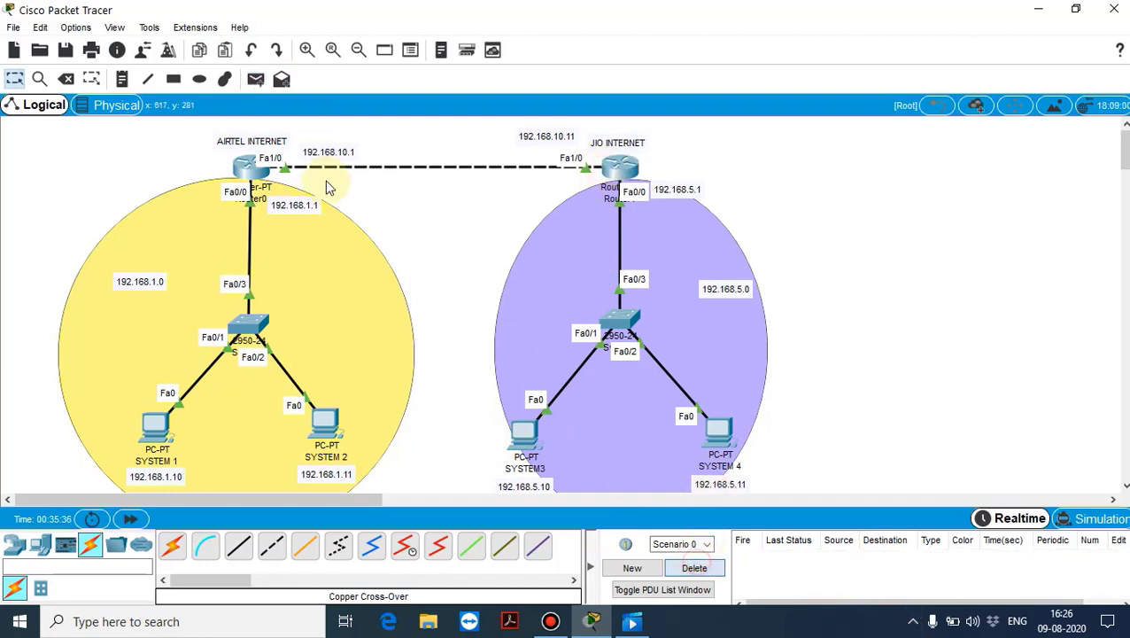
- Send a simple PDU from the JIO router to the AIRTEL router, and delete the test scenario
click(257, 80)
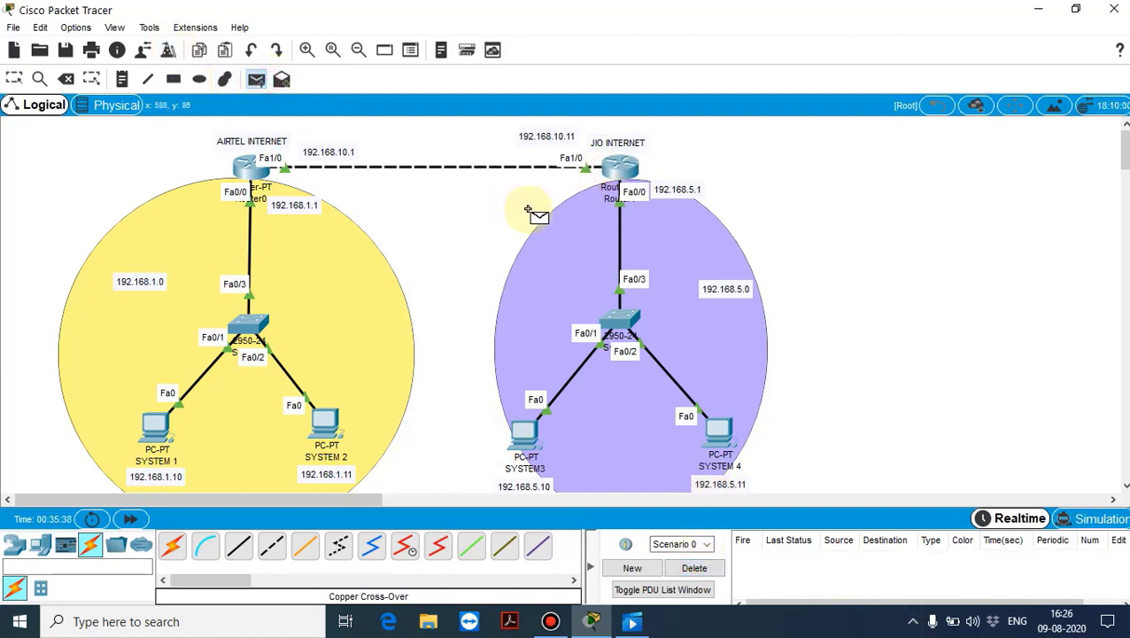
click(618, 166)
click(244, 167)
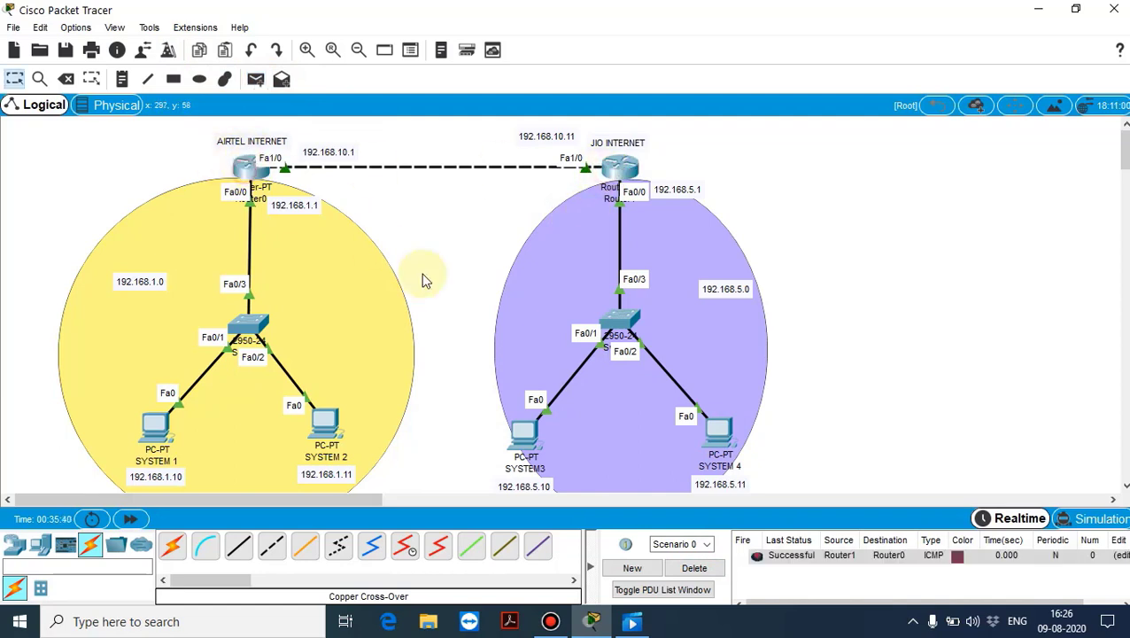
click(717, 572)
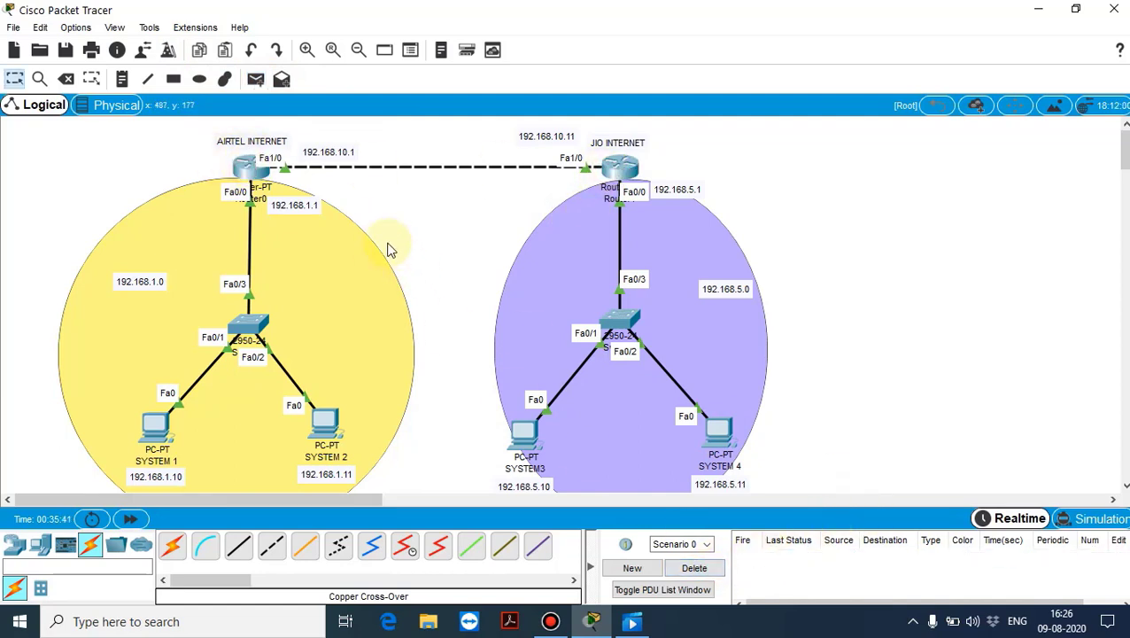
- Test communication between the two networks by sending simple PDUs from SYSTEM 2 to SYSTEM3 and from SYSTEM 4 to SYSTEM 1
click(256, 80)
click(326, 425)
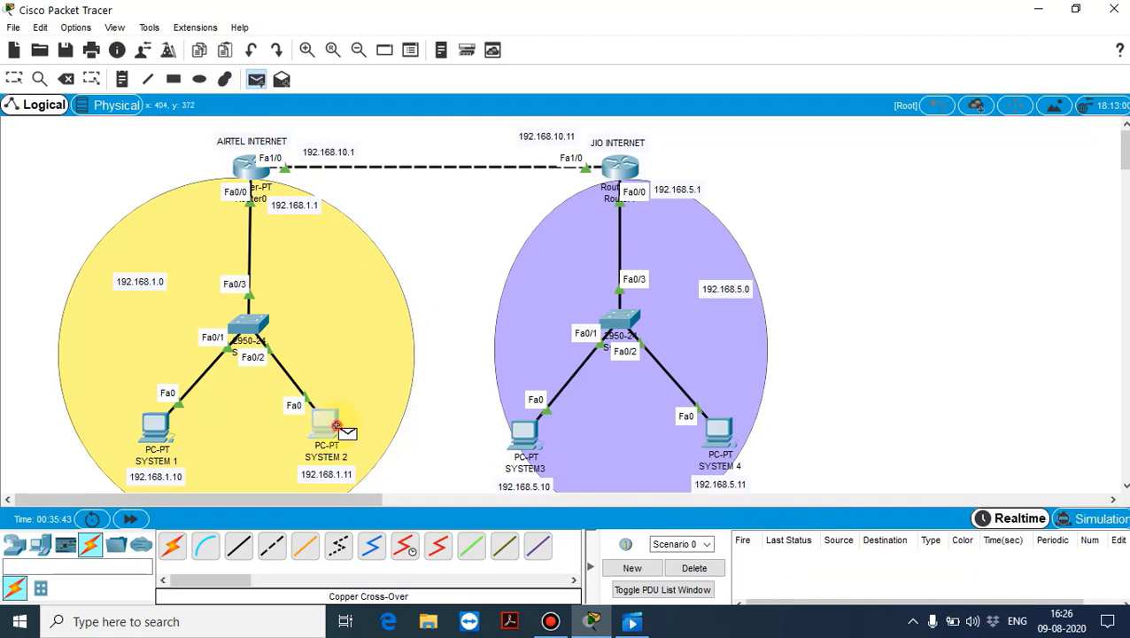
click(516, 436)
click(515, 436)
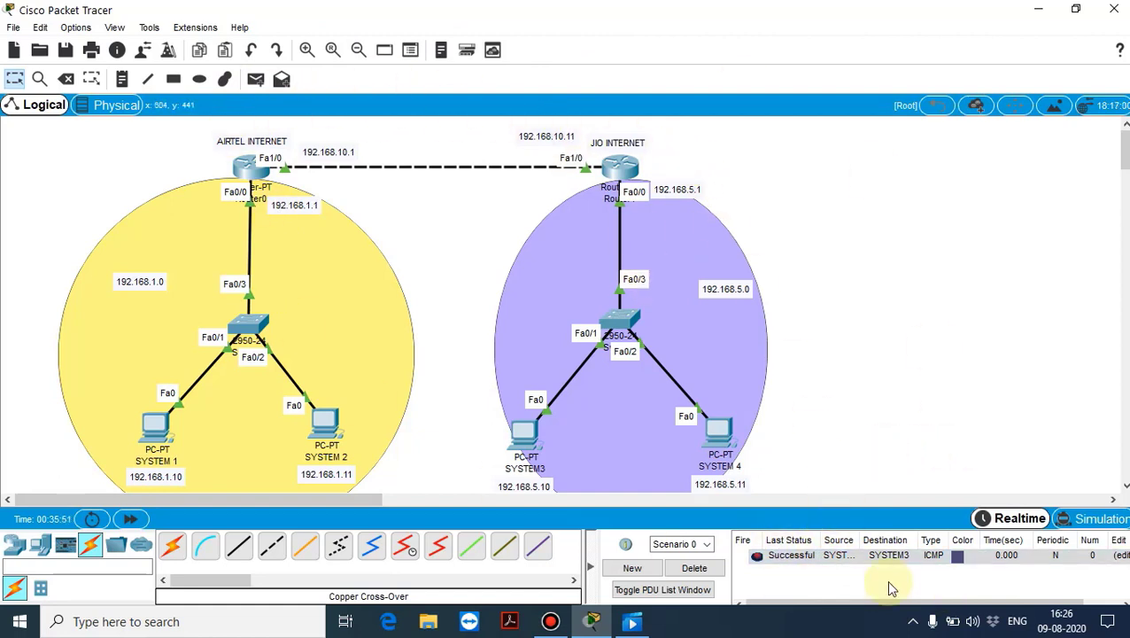
click(255, 79)
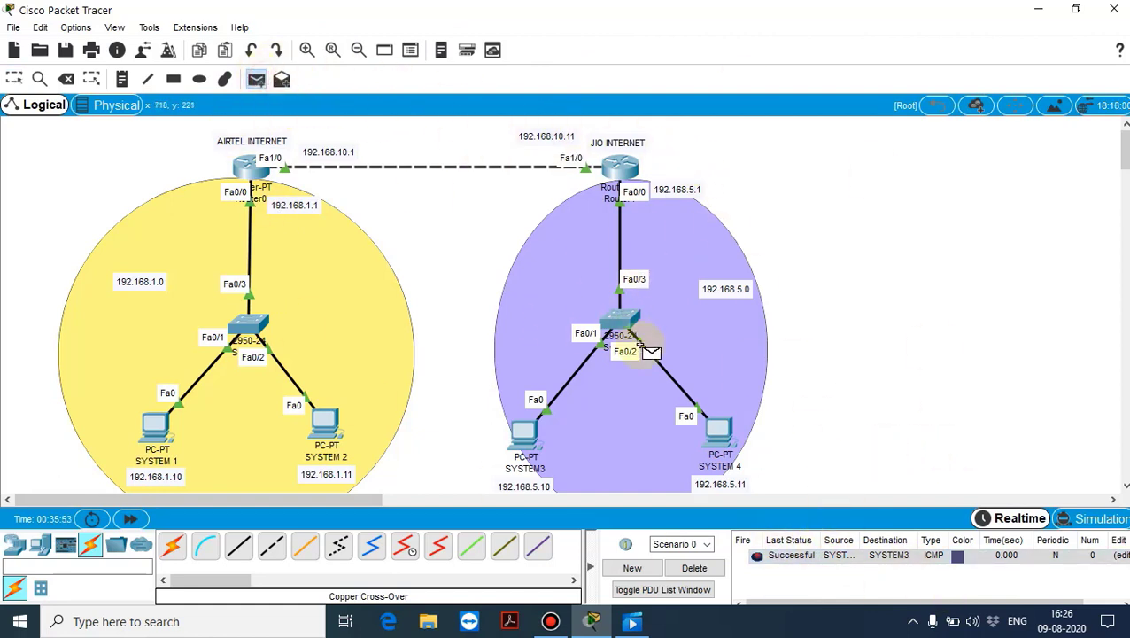
click(719, 431)
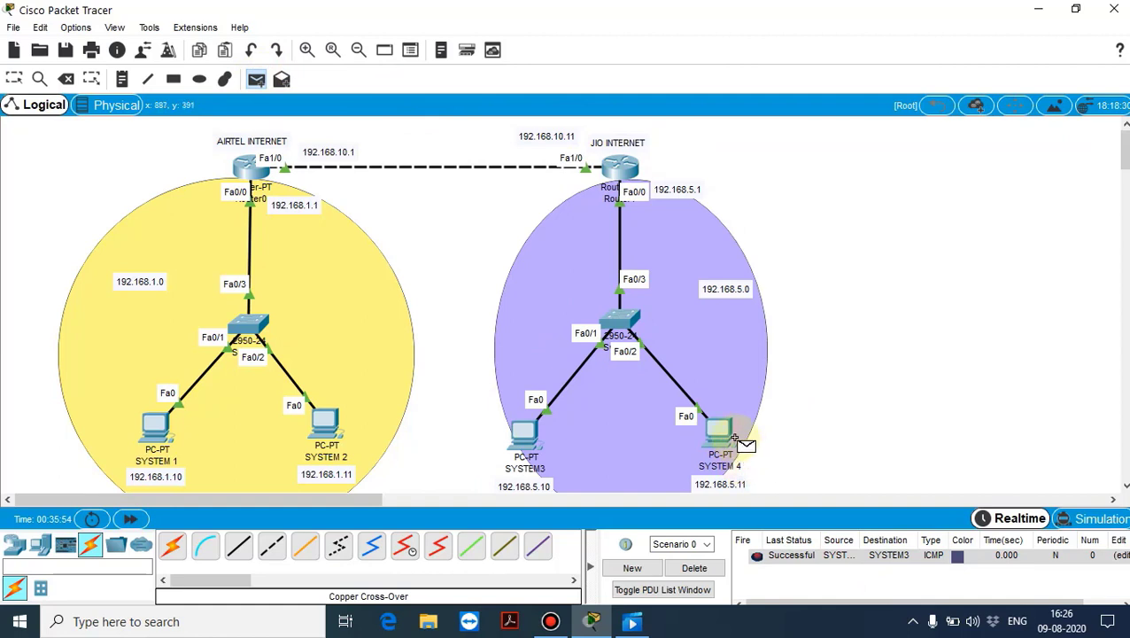
click(155, 434)
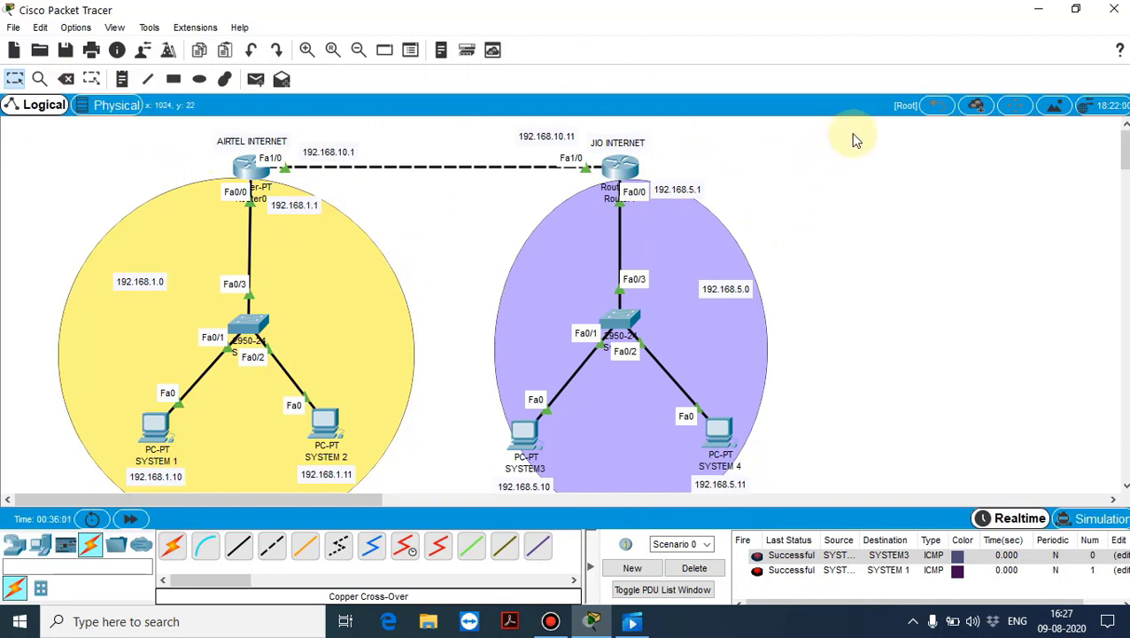
- Delete Scenario 0's PDU test entries
drag(854, 139, 4, 625)
click(945, 275)
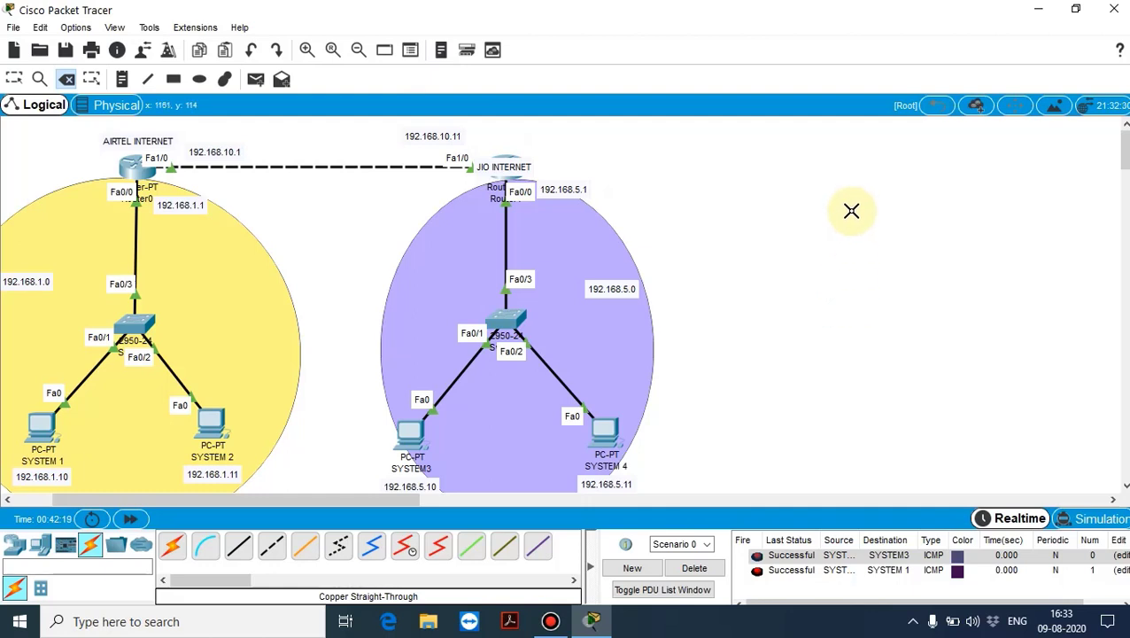
click(704, 571)
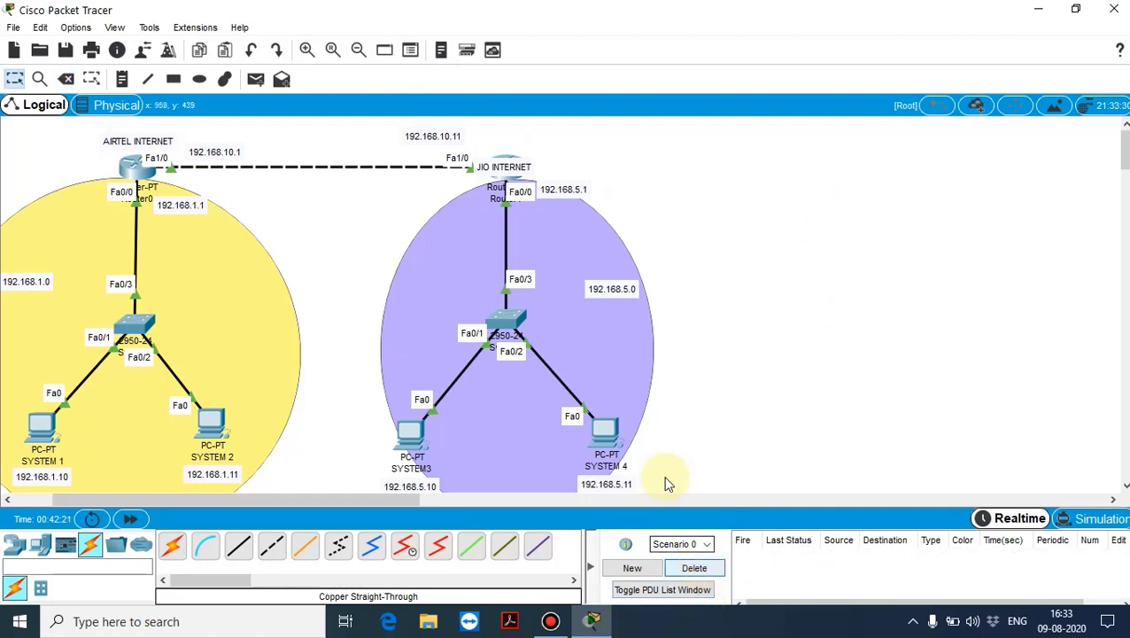
- Duplicate the whole JIO network beside the original and move the original's JIO INTERNET label above its router
drag(674, 136, 514, 356)
drag(508, 162, 673, 157)
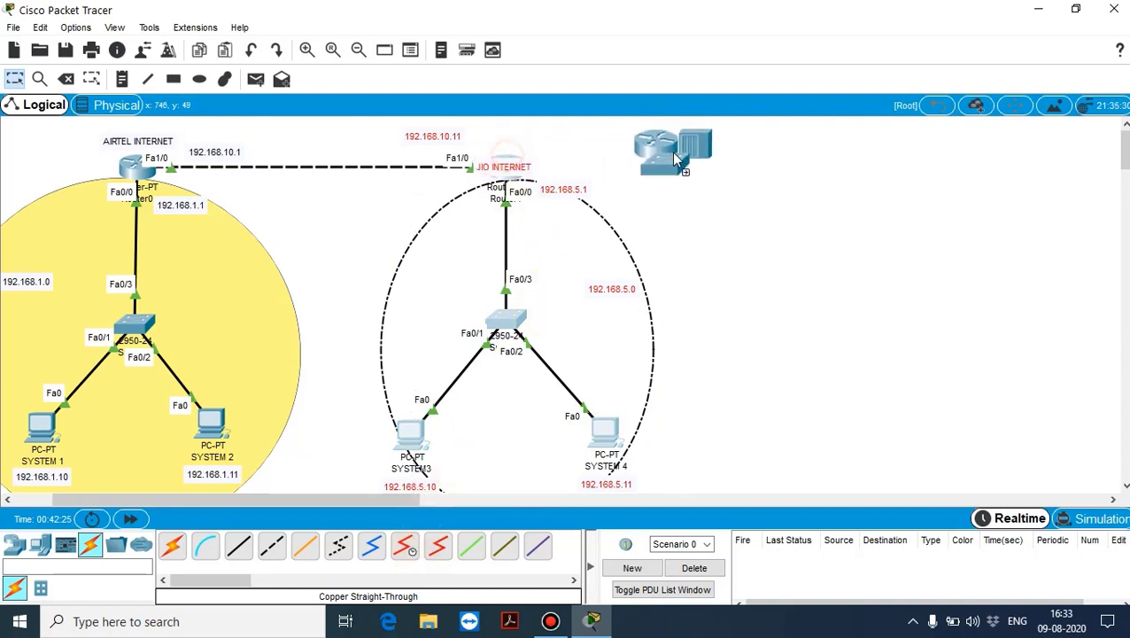
drag(868, 168, 870, 180)
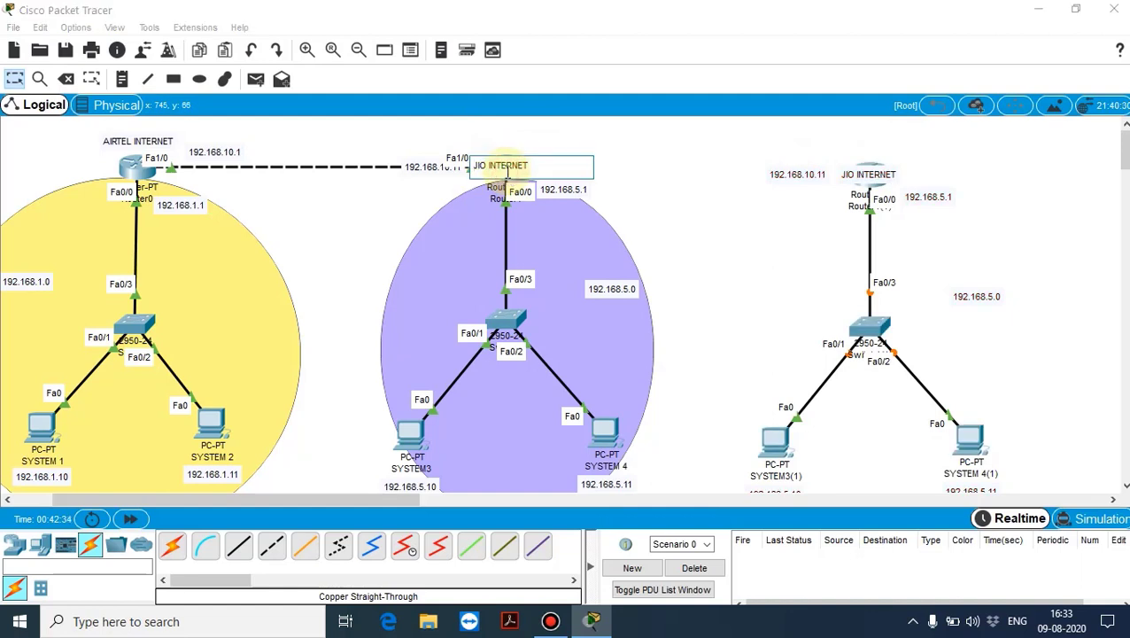
drag(491, 168, 511, 146)
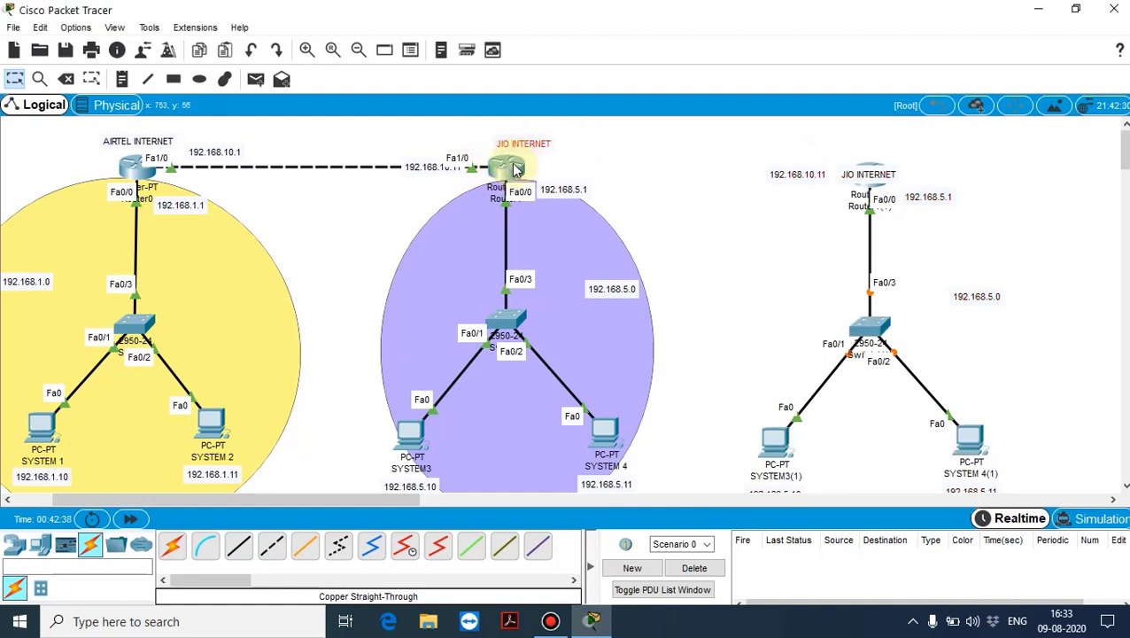
click(513, 168)
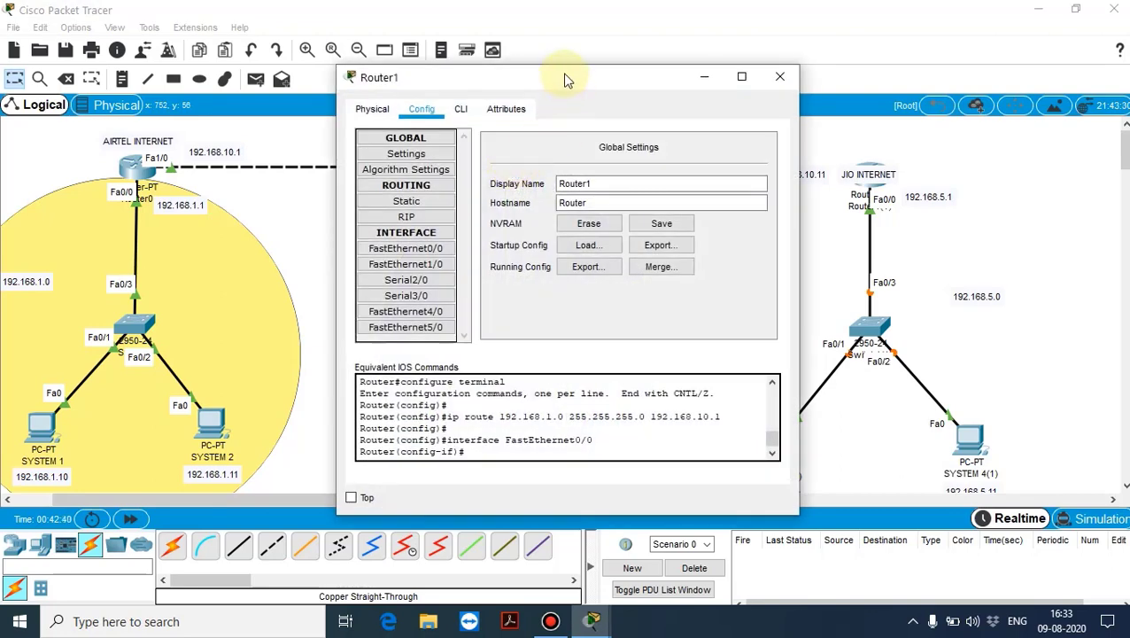
click(780, 77)
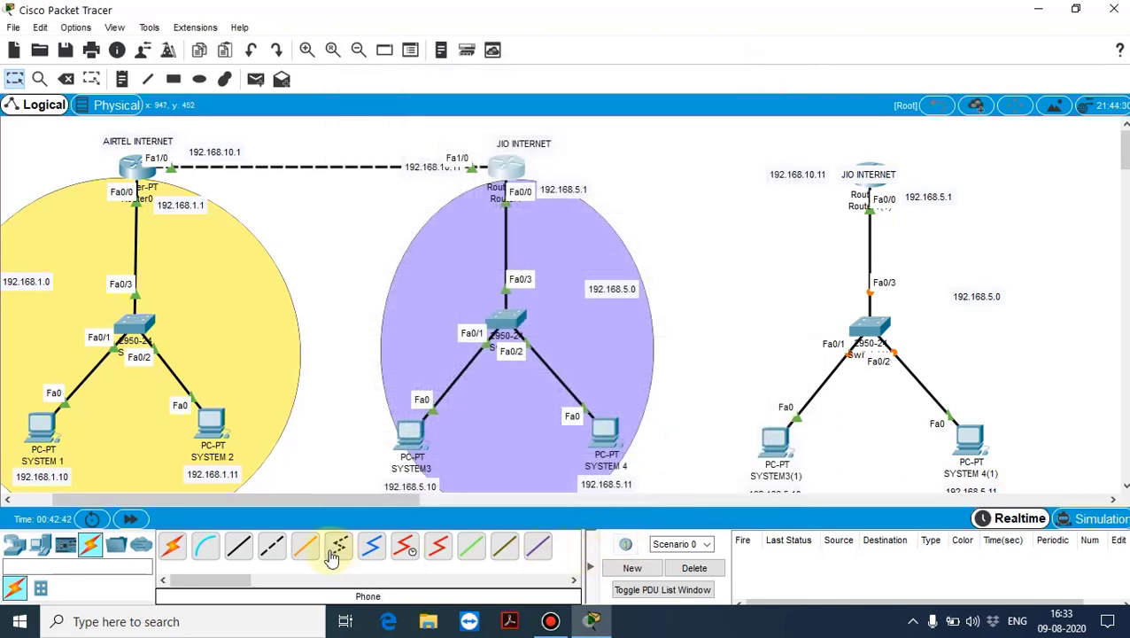
click(271, 545)
click(513, 173)
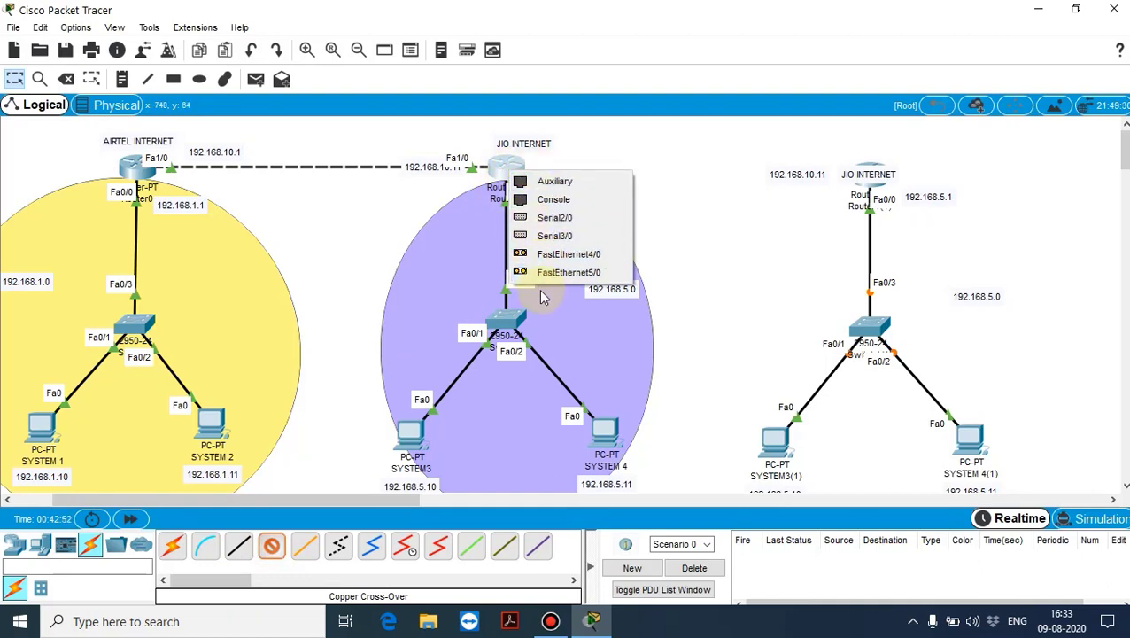
click(560, 147)
click(641, 146)
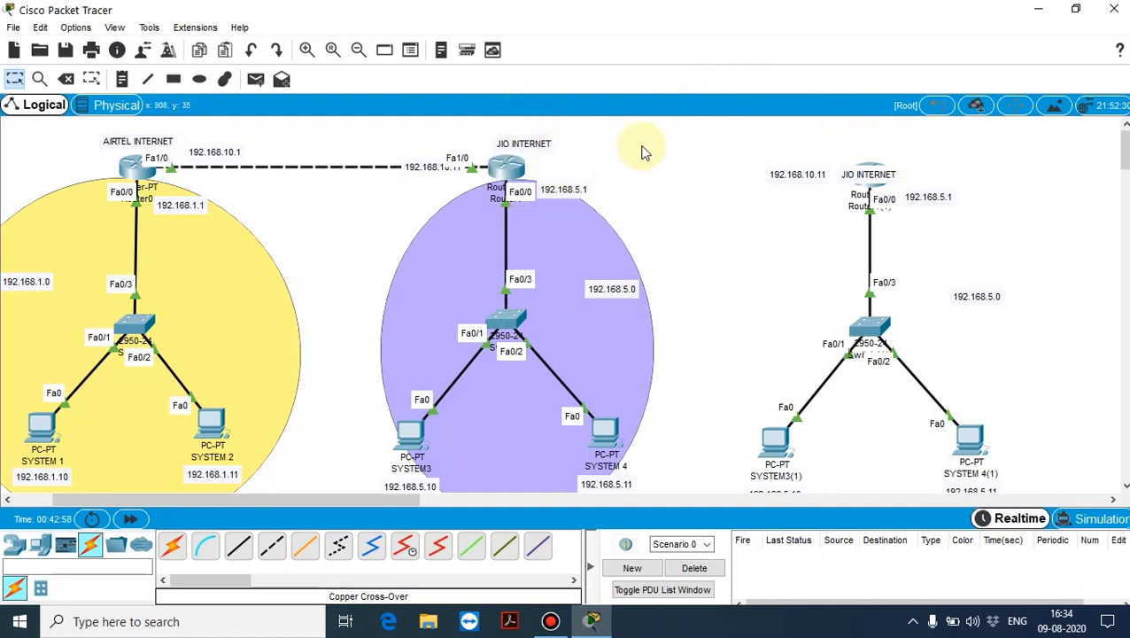
- Open the enlarged physical device view of the original JIO router and switch the router's power off
mouse_move(515, 171)
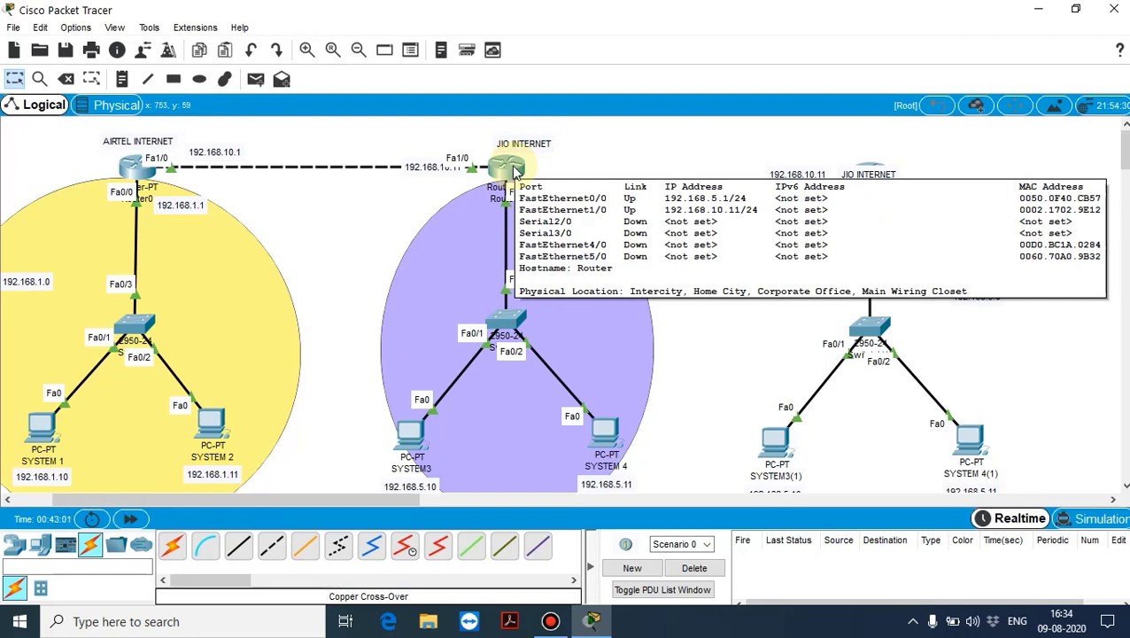
click(514, 171)
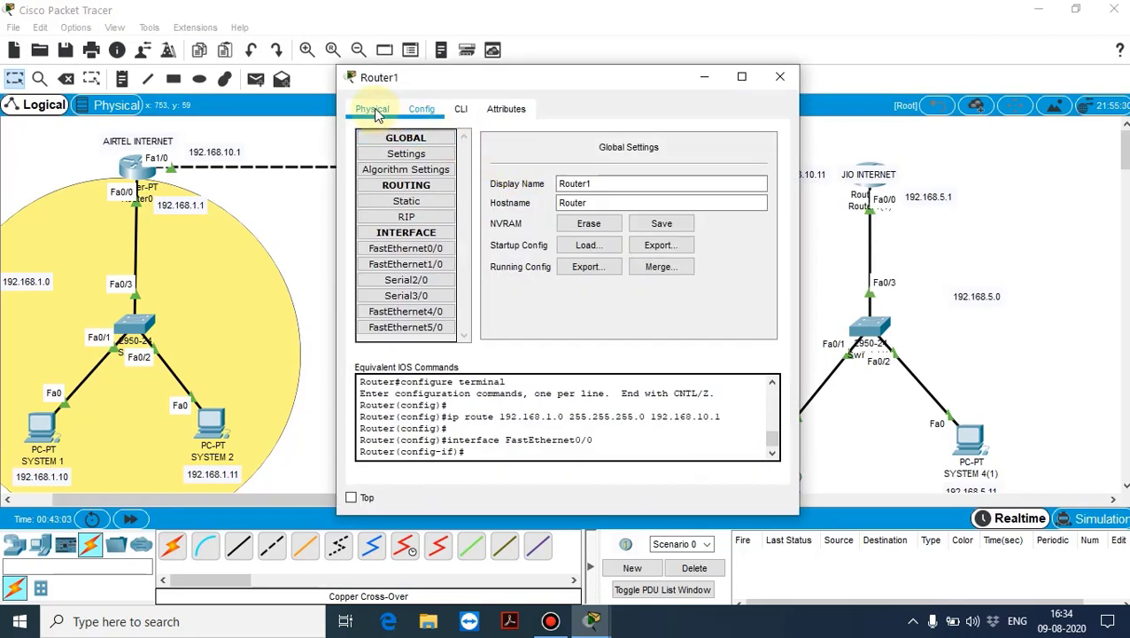
click(375, 111)
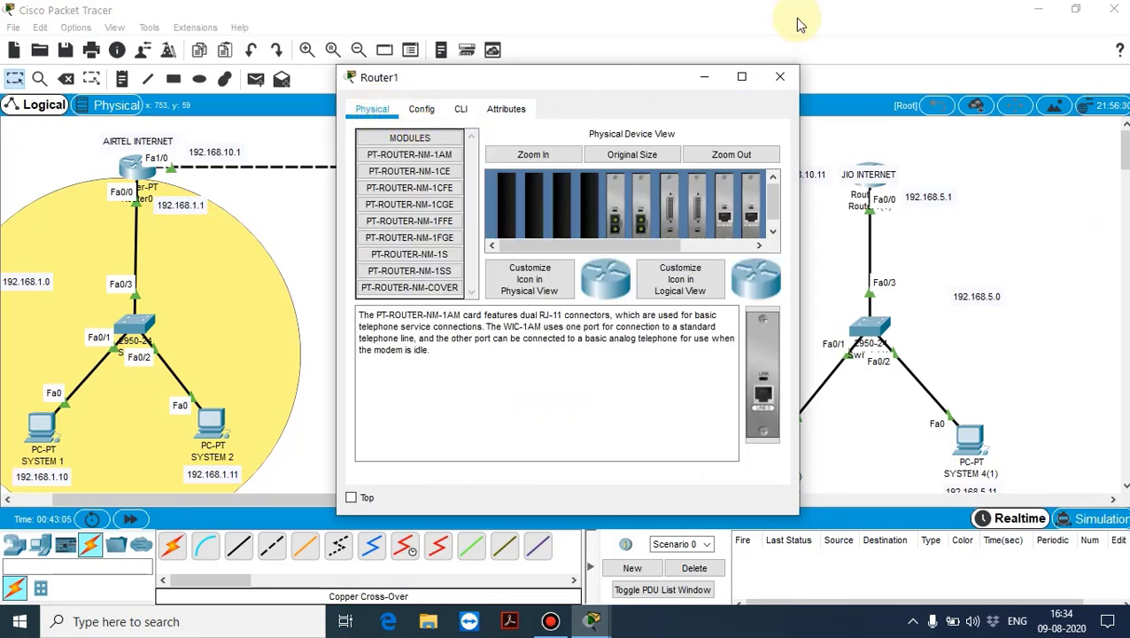
click(742, 76)
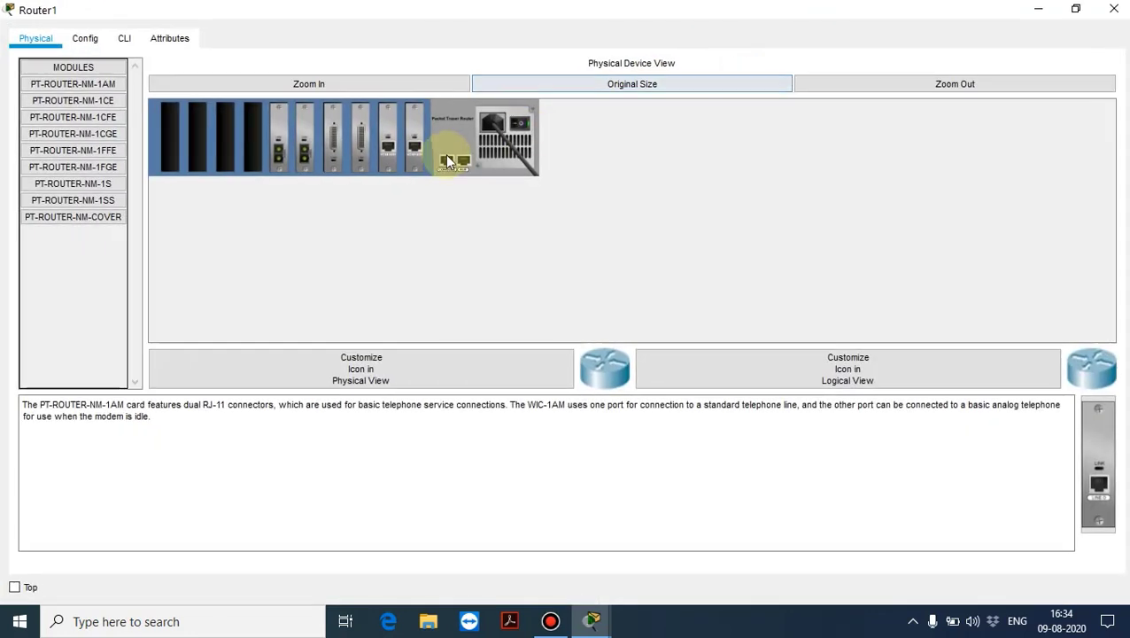
click(386, 81)
click(888, 150)
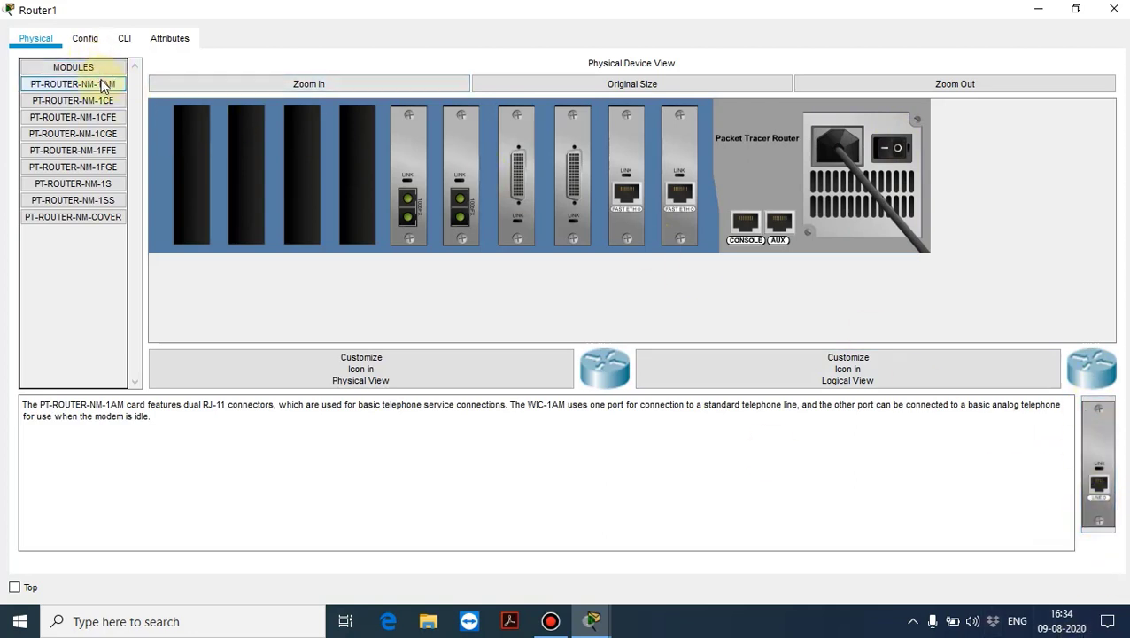
- Install PT-ROUTER-NM-1CE modules in three of the JIO router's empty slots, leaving the leftmost slot empty, and switch the router back on
click(117, 104)
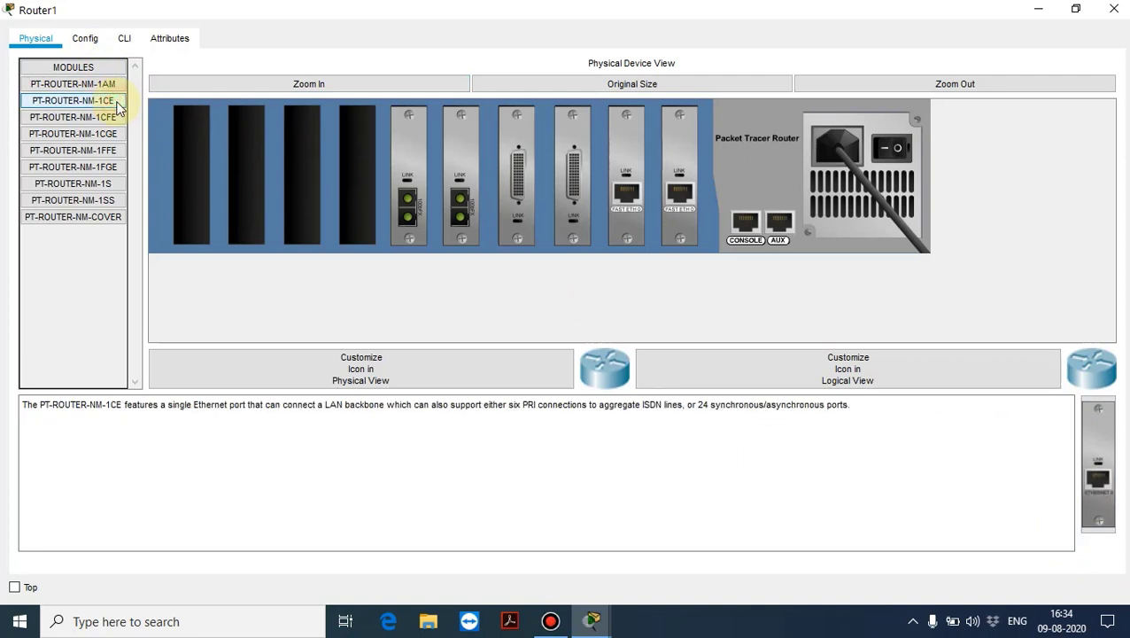
click(108, 84)
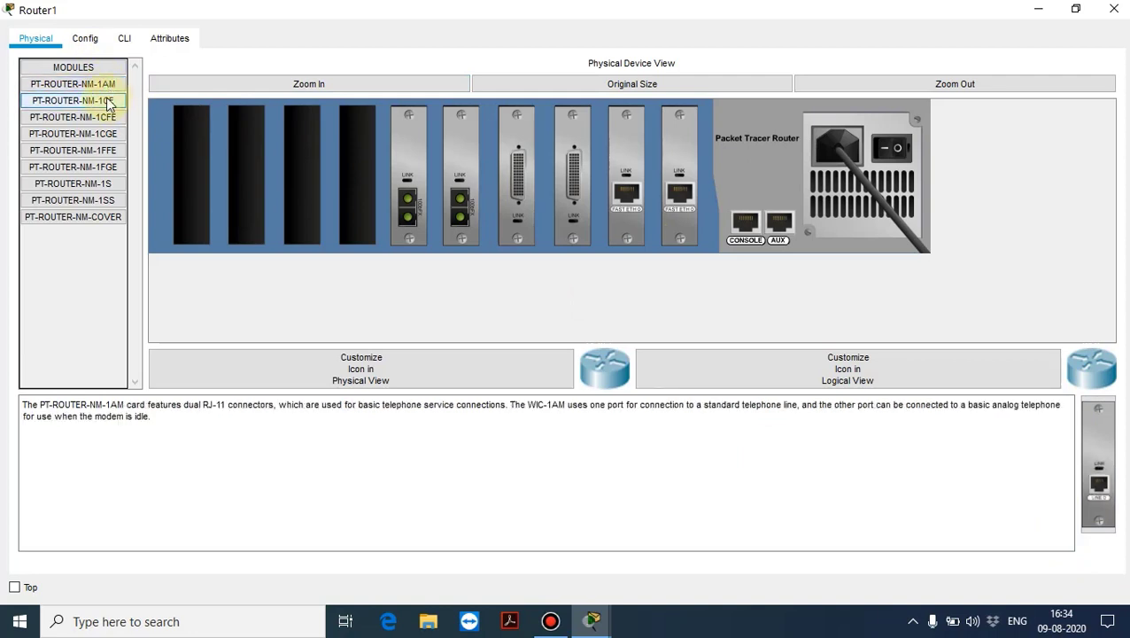
click(108, 102)
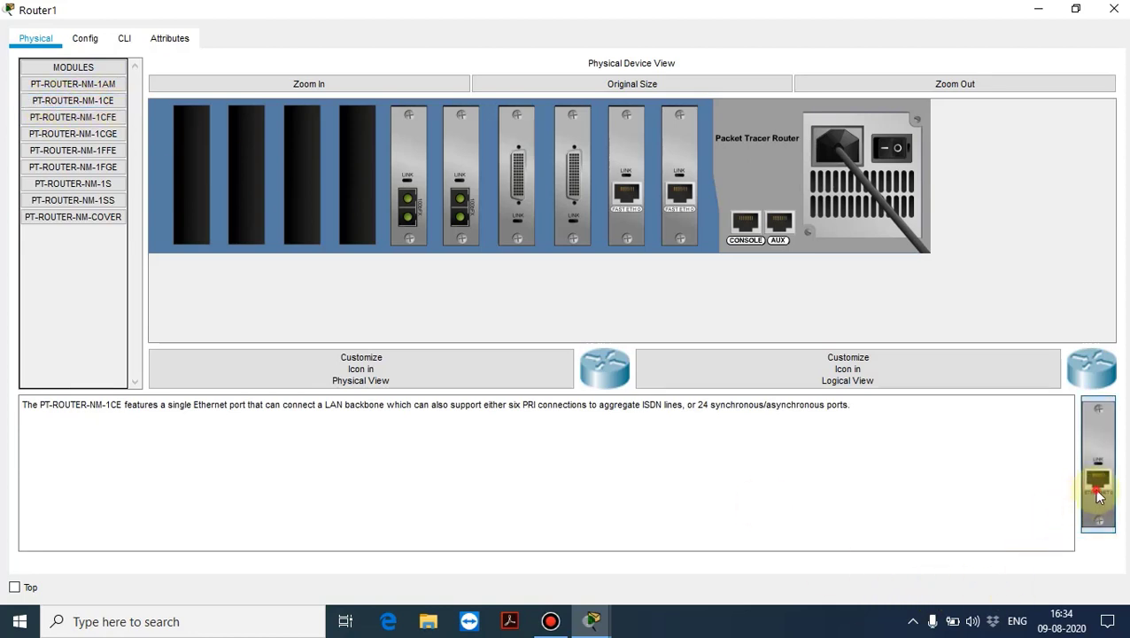
drag(1096, 493, 355, 155)
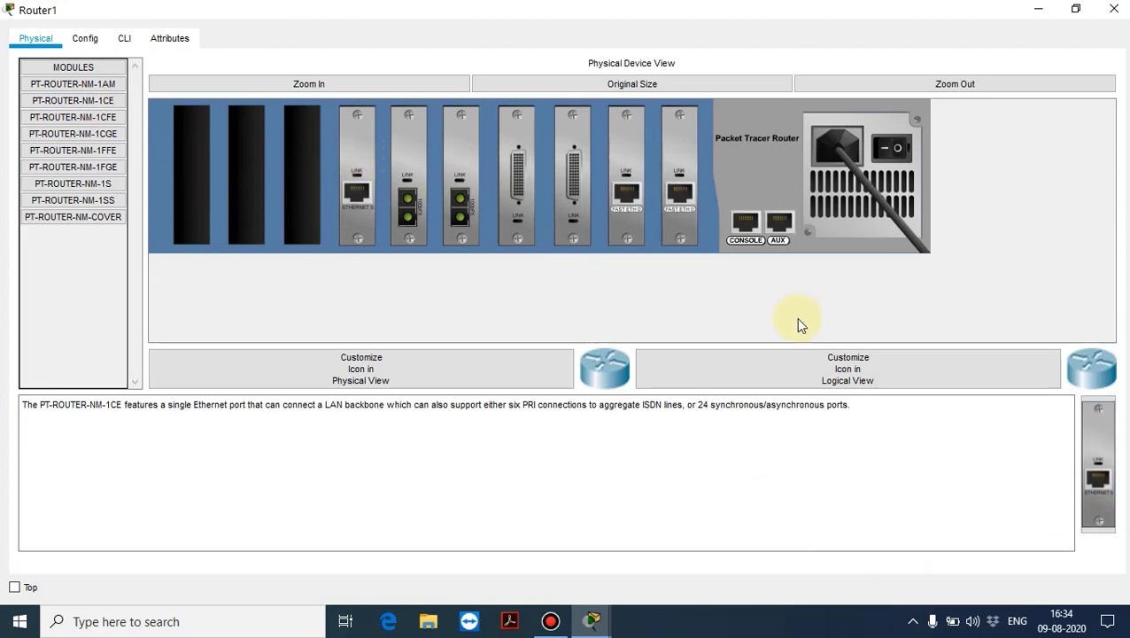
drag(1095, 467, 309, 169)
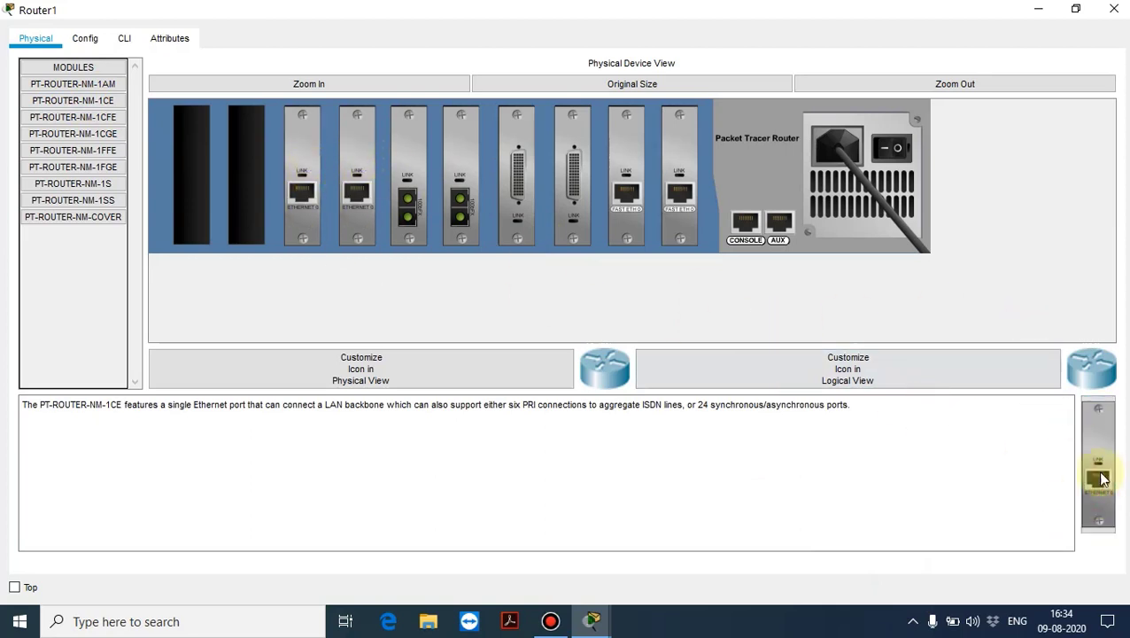
drag(1099, 496, 269, 185)
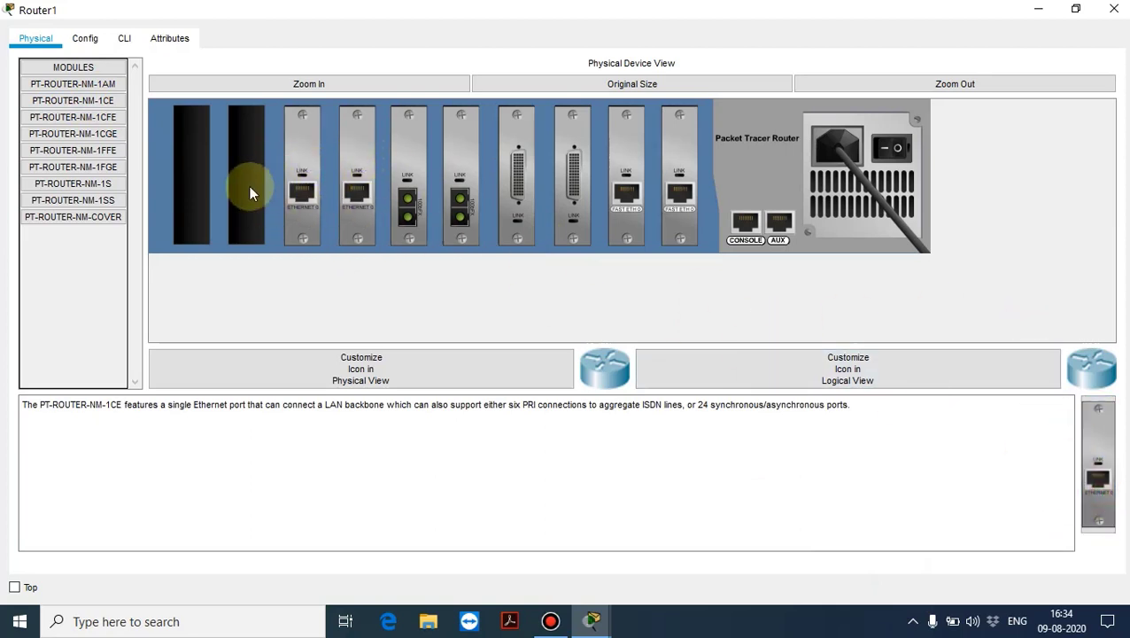
drag(1095, 465, 236, 187)
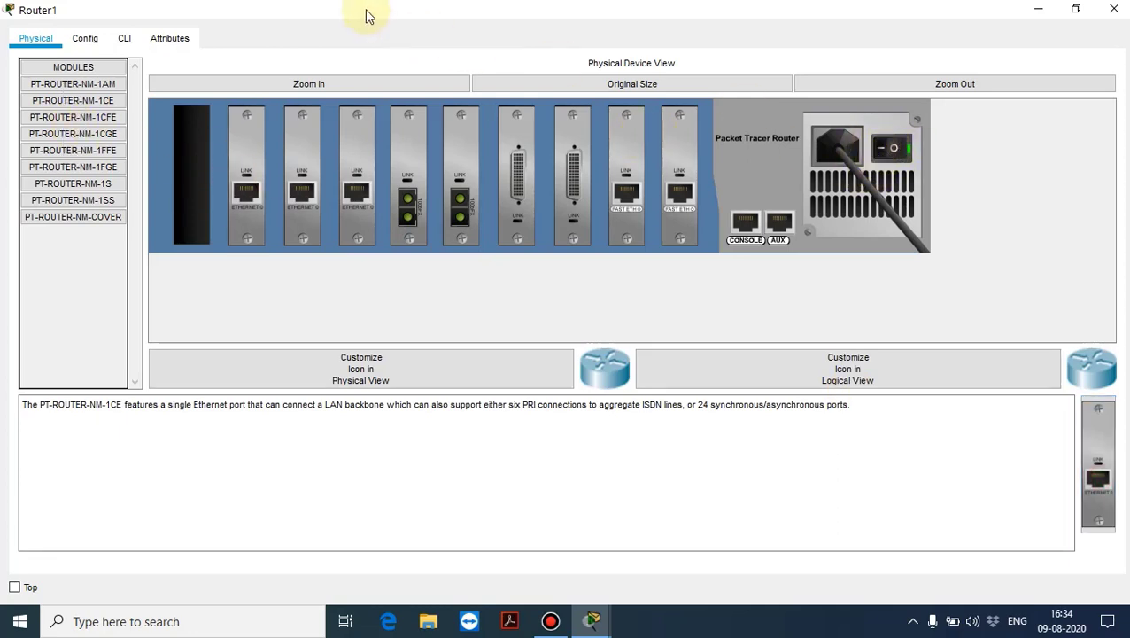
click(1118, 10)
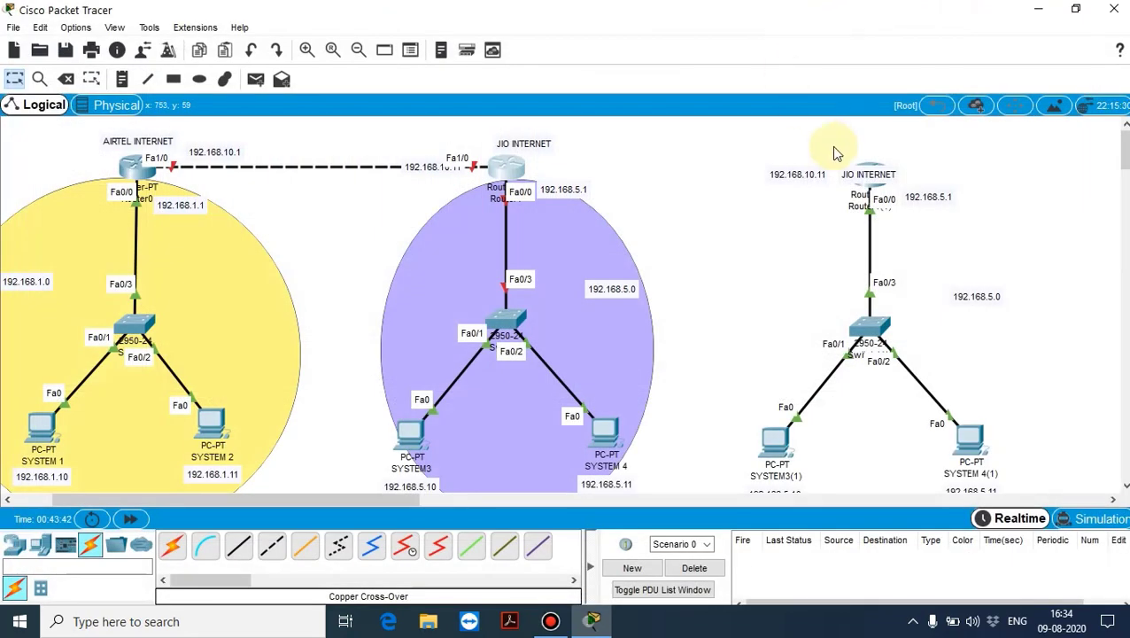
click(505, 173)
click(781, 73)
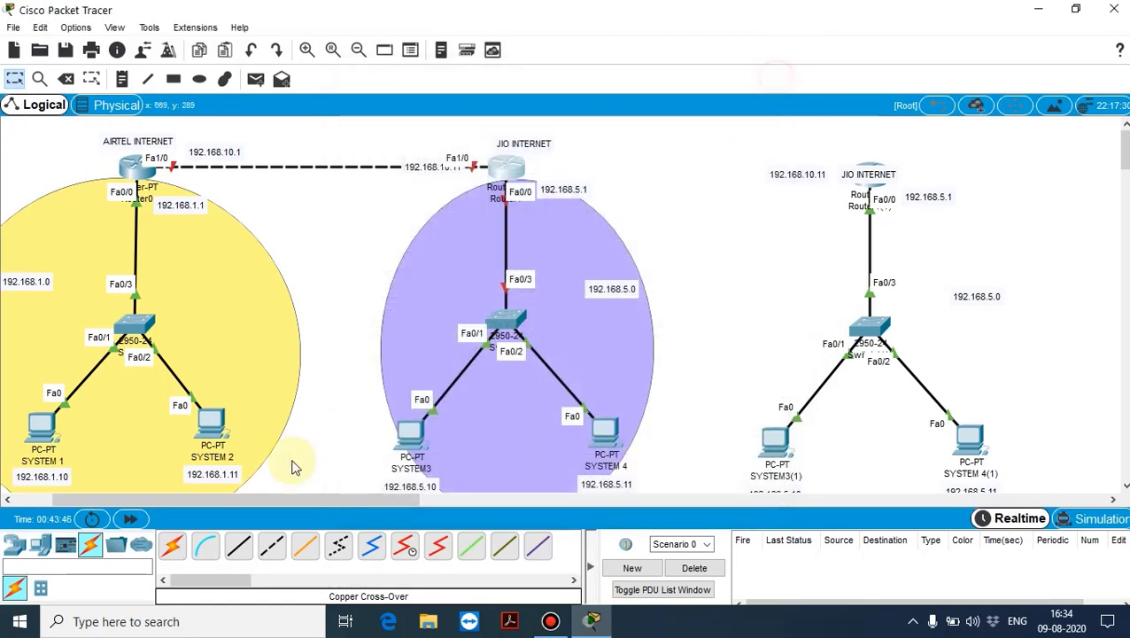
click(270, 553)
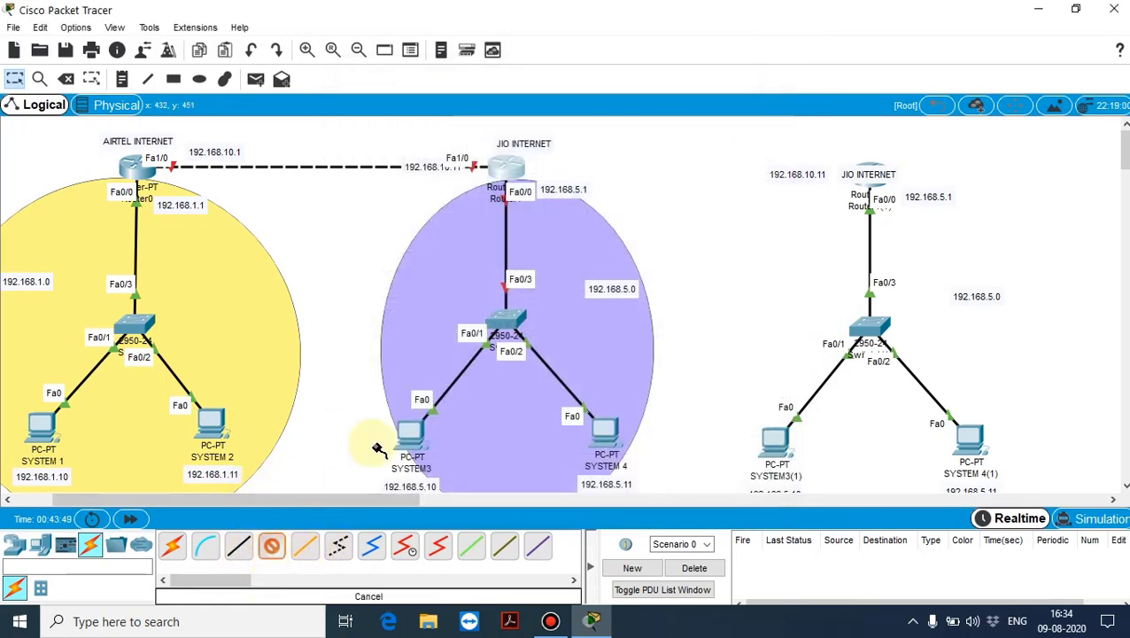
click(508, 170)
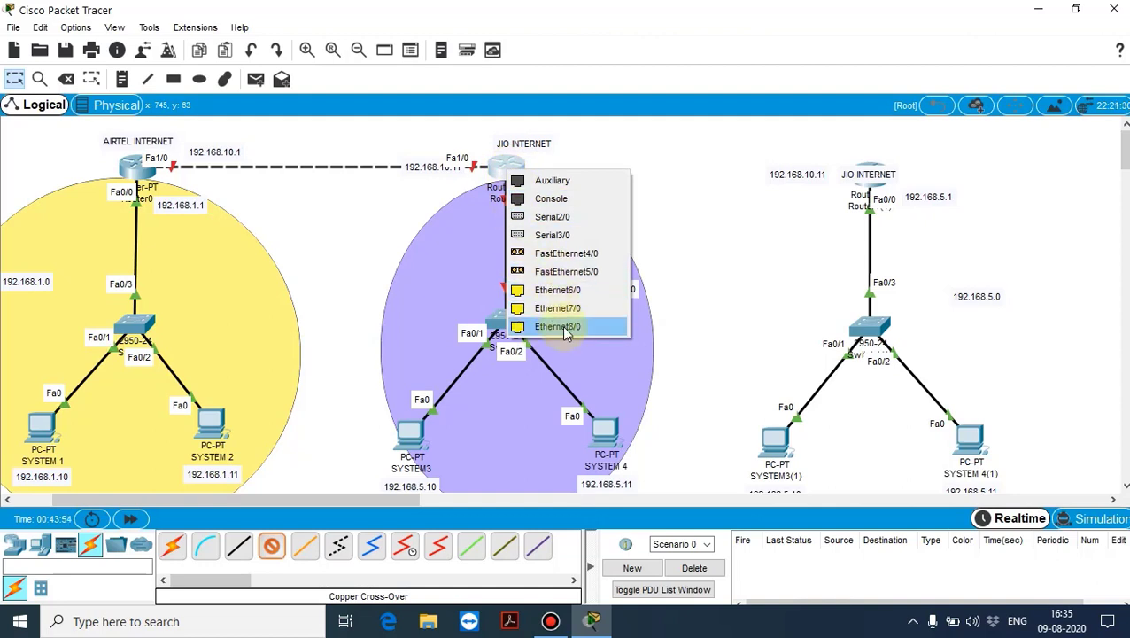
click(566, 292)
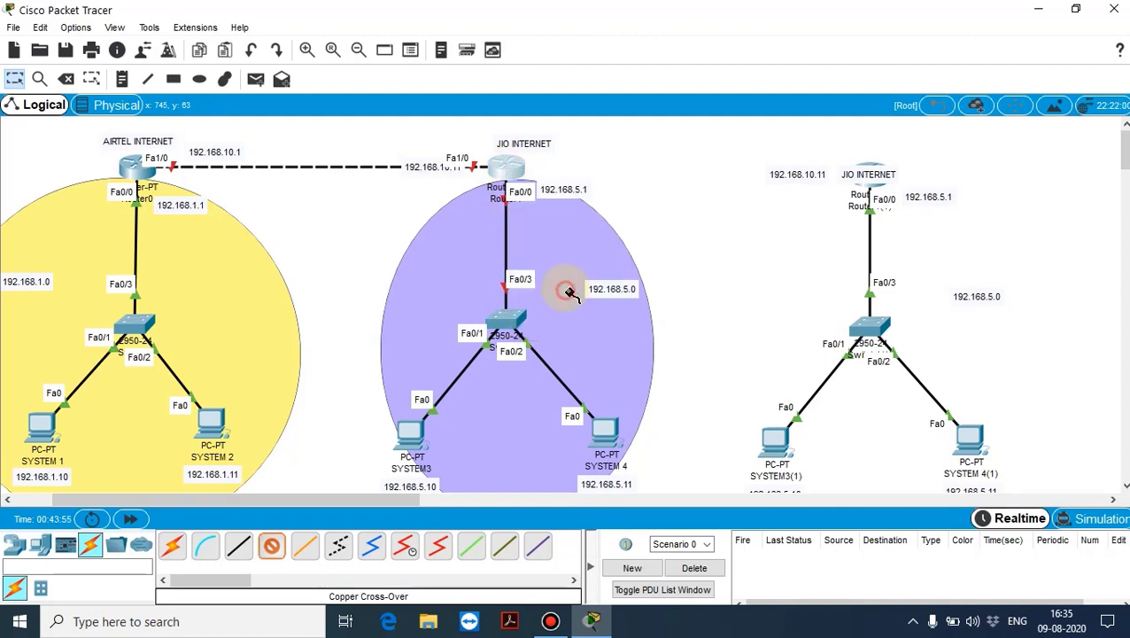
click(870, 182)
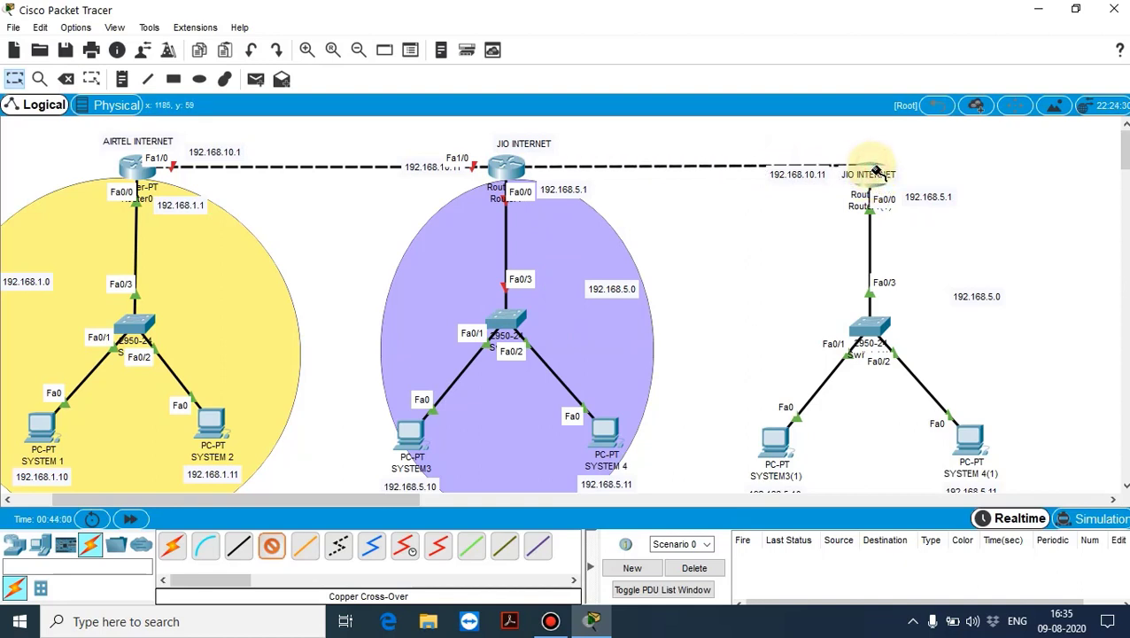
key(Escape)
- Move the copied JIO INTERNET label above its router and connect the original router's Ethernet6/0 to the copy's FastEthernet1/0 with a copper cross-over cable
drag(900, 149, 908, 136)
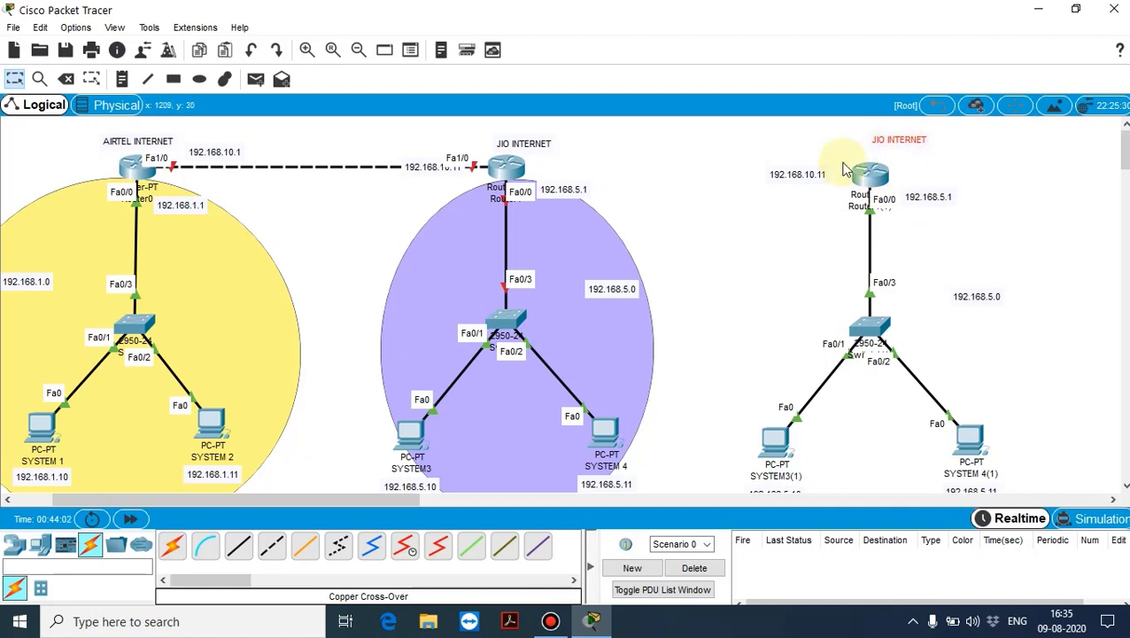
click(271, 548)
click(549, 170)
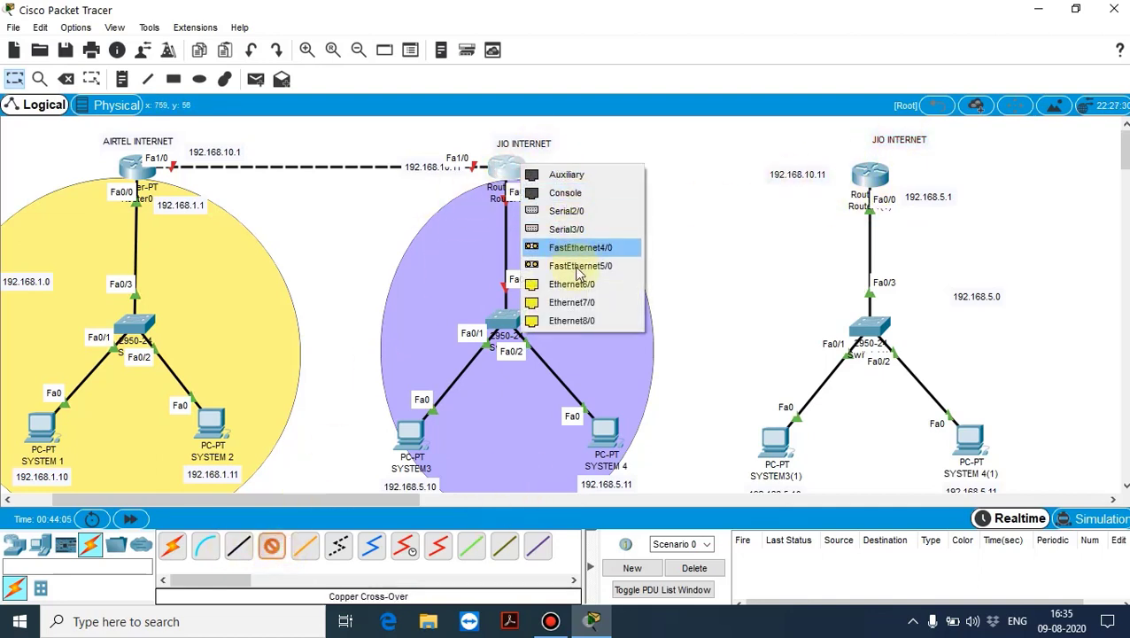
click(631, 245)
click(867, 180)
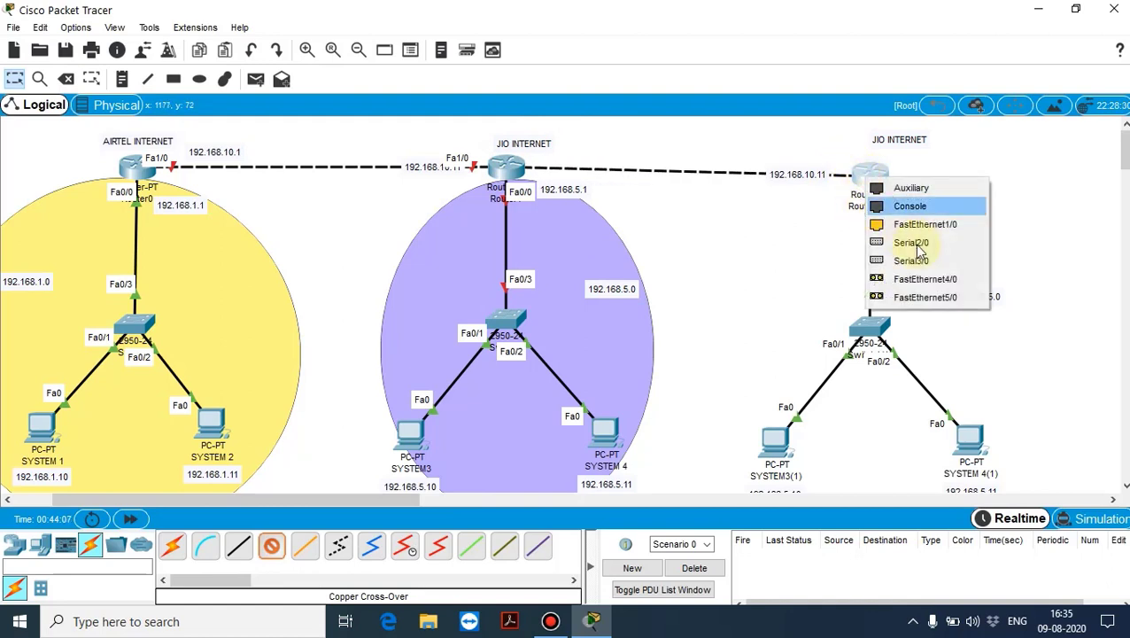
click(923, 234)
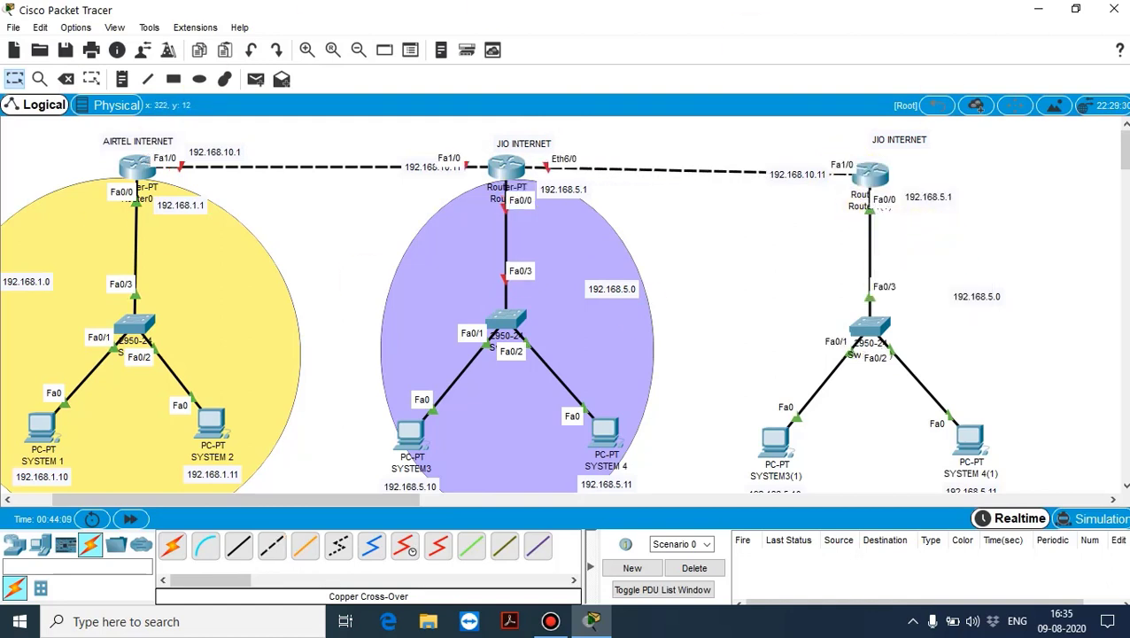